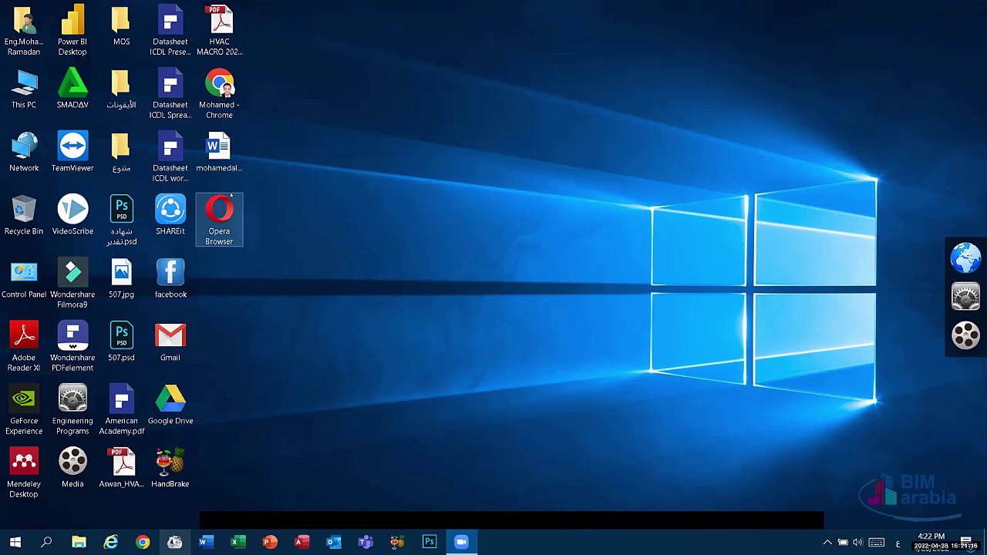
left_click(217, 30)
left_click(169, 23)
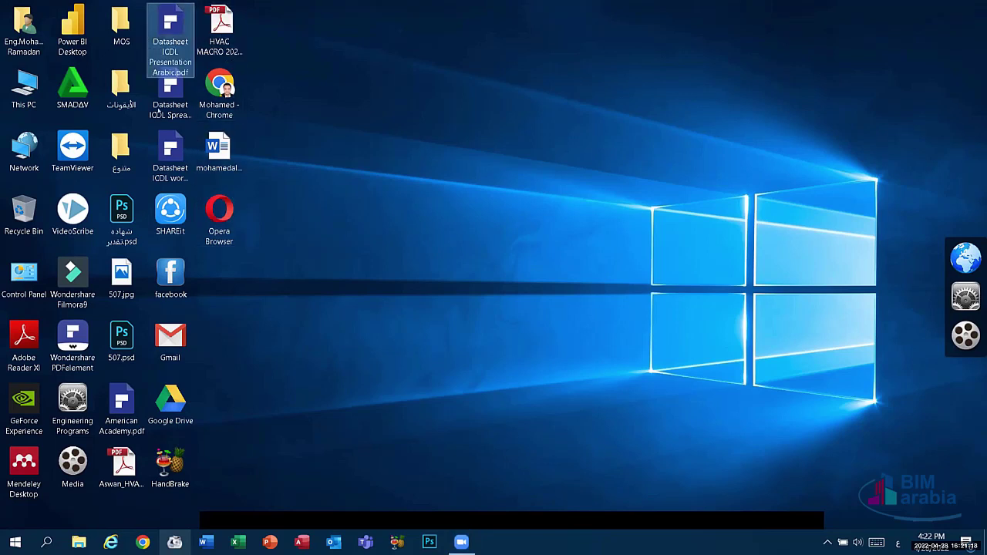
left_click(169, 84)
left_click(119, 81)
left_click(118, 11)
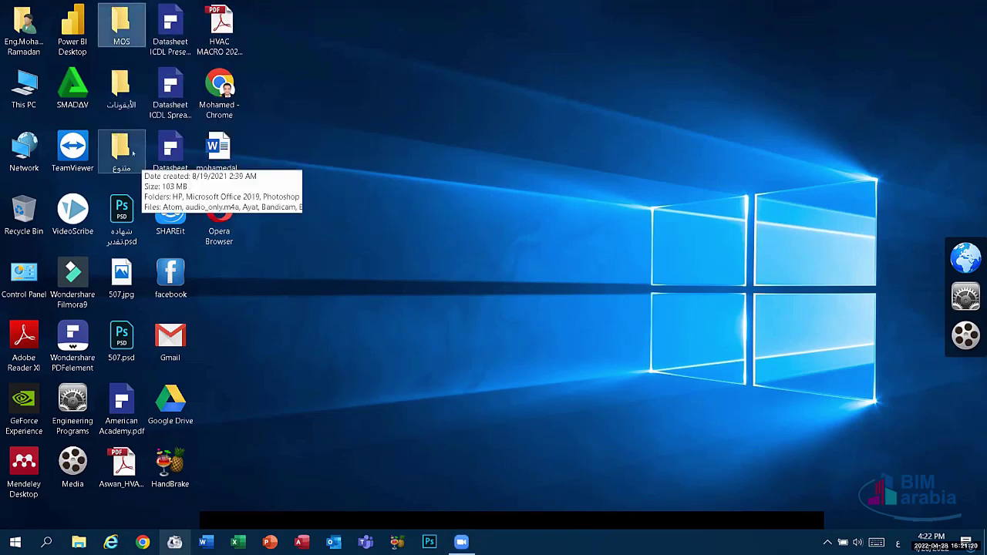
left_click(131, 151)
left_click(169, 148)
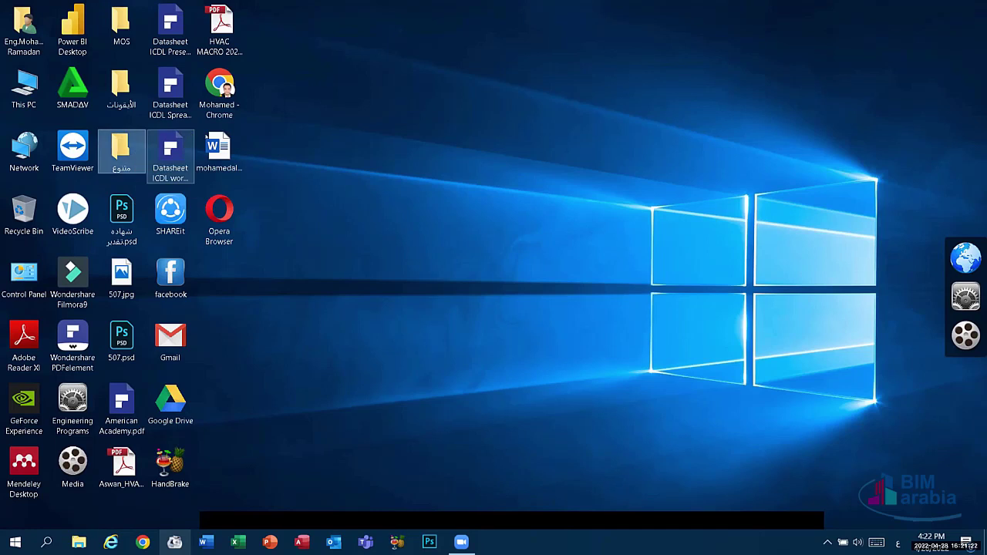
left_click(219, 148)
left_click(169, 150)
left_click(169, 23)
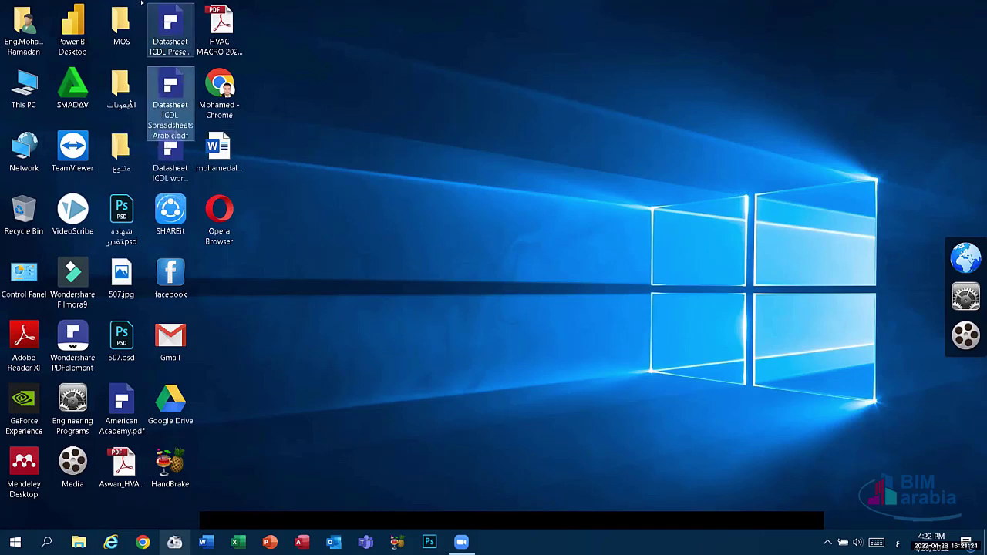
left_click(219, 29)
left_click(219, 86, "ctrl")
left_click(219, 155)
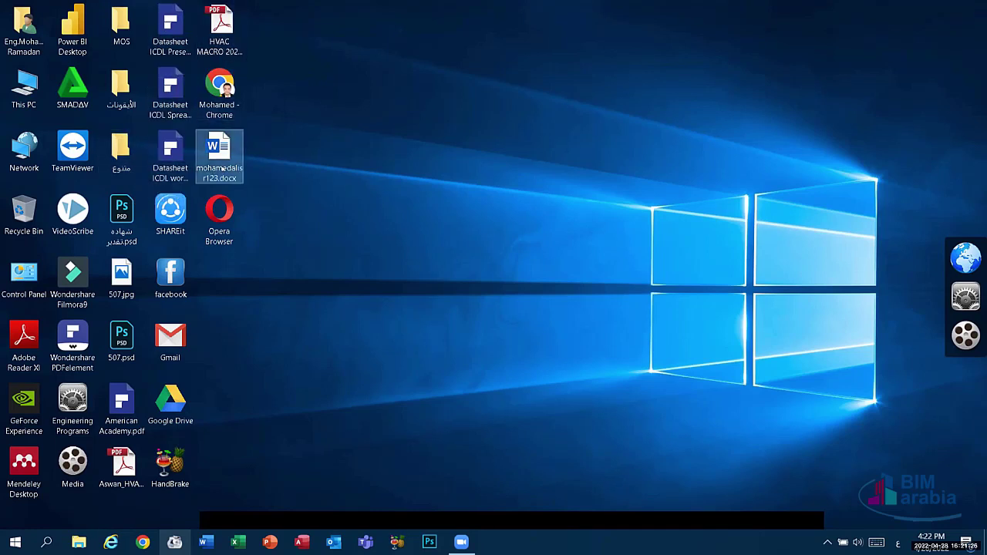
left_click(219, 89, "ctrl")
left_click(219, 30)
left_click(121, 220, "ctrl")
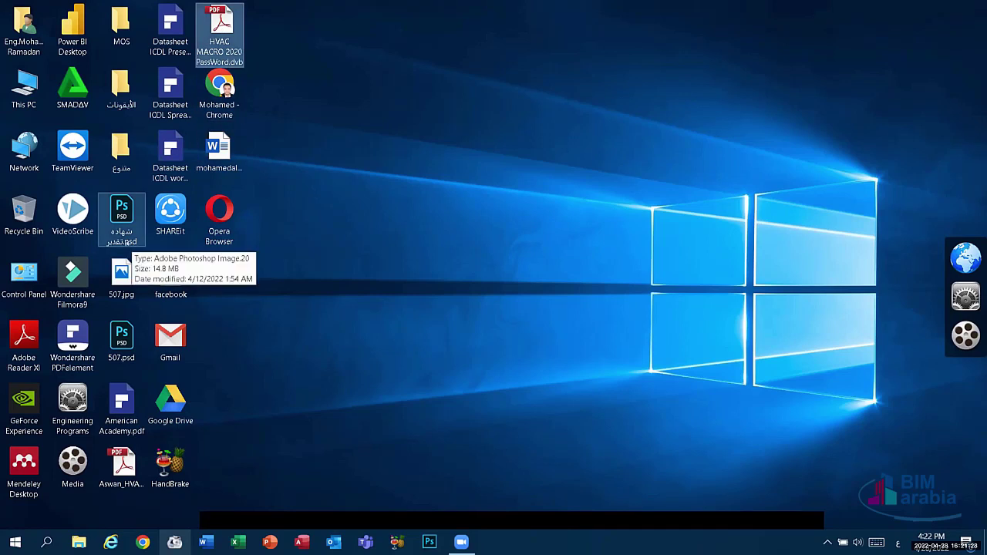
left_click(121, 223, "ctrl")
left_click(121, 27, "ctrl")
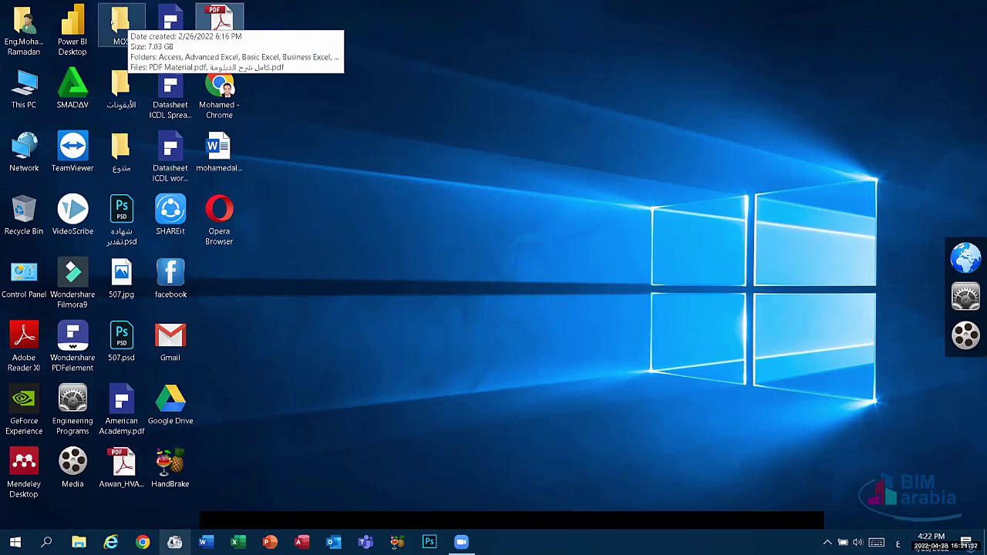
left_click(121, 27, "ctrl")
left_click(168, 25, "ctrl")
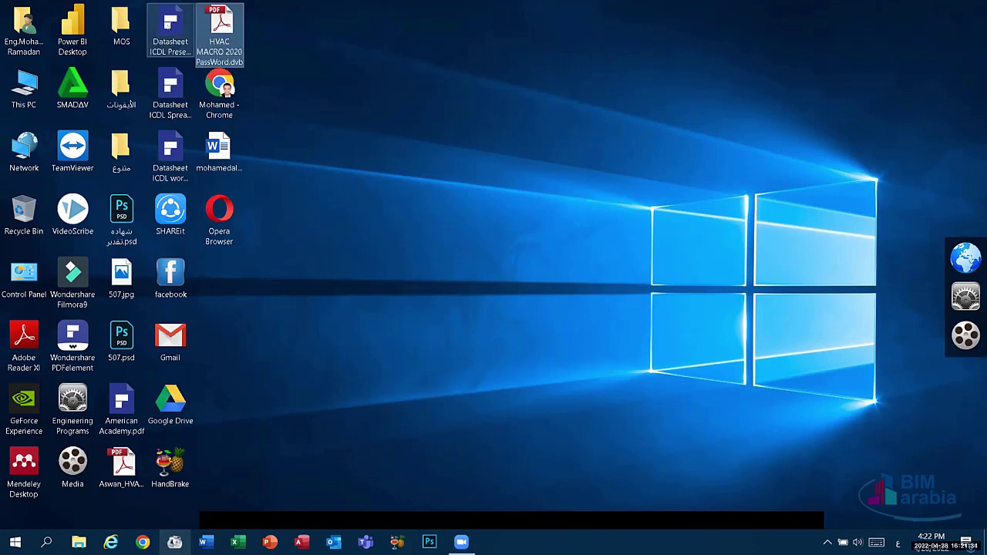
left_click(169, 26, "ctrl")
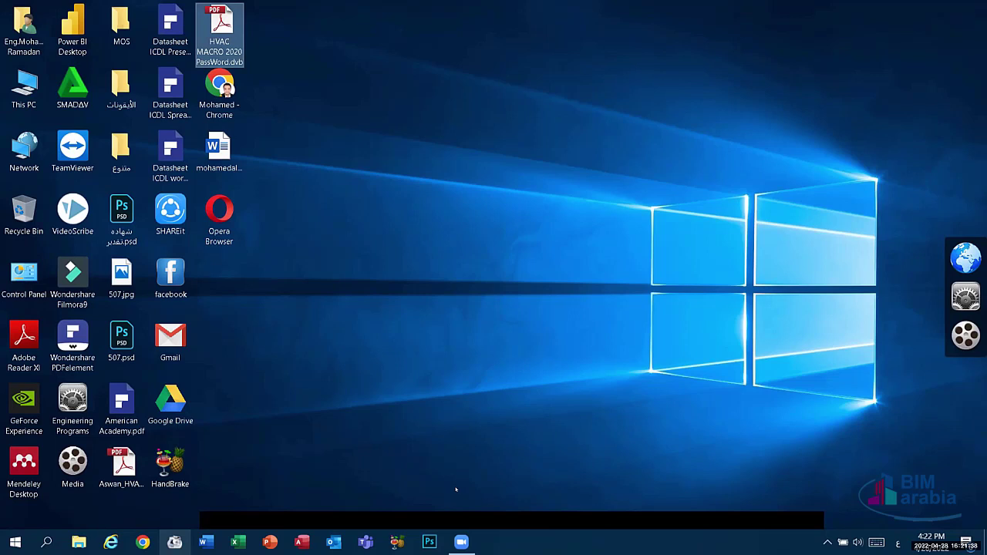
right_click(450, 129)
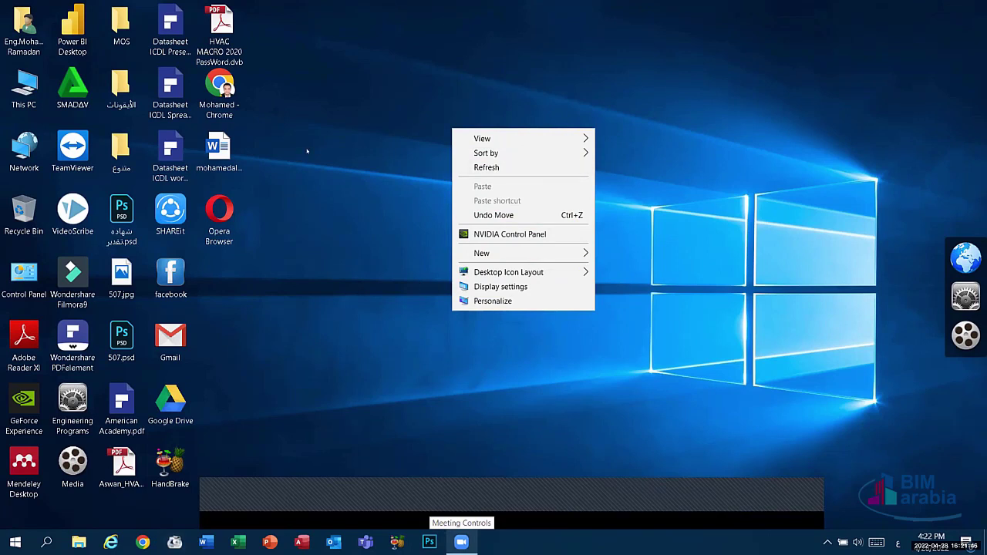
left_click(170, 159)
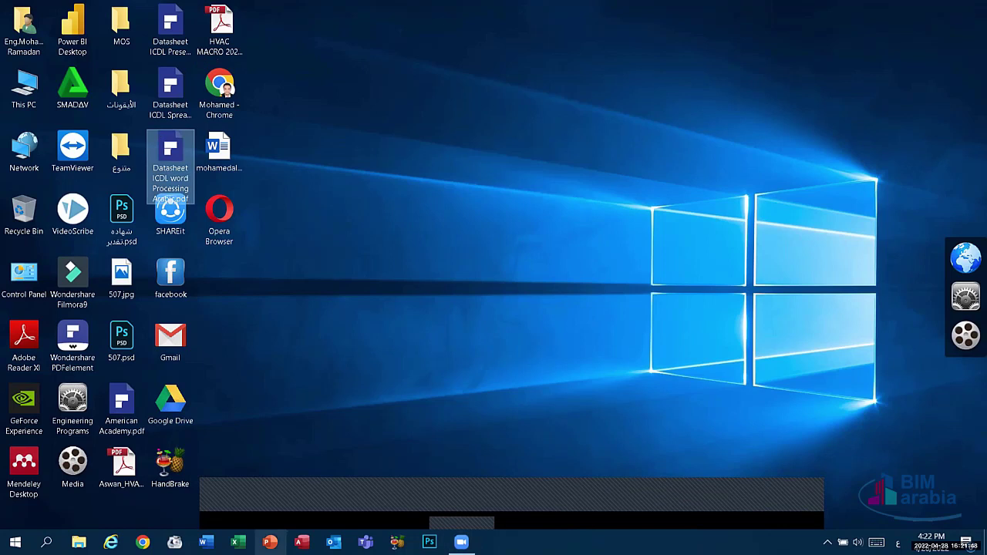
key("Right")
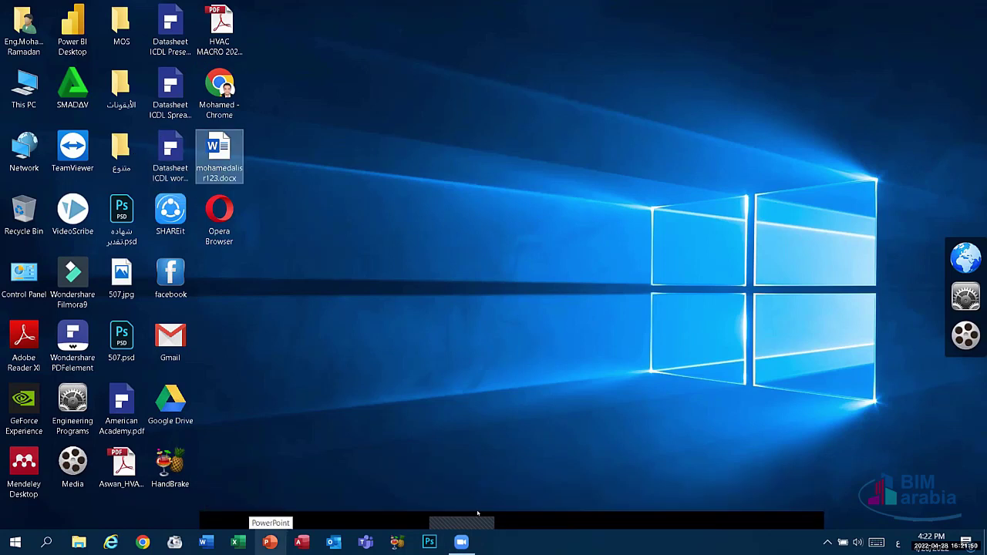
Step: Switch the desktop icons to the large size, and then restore the medium size
right_click(428, 160)
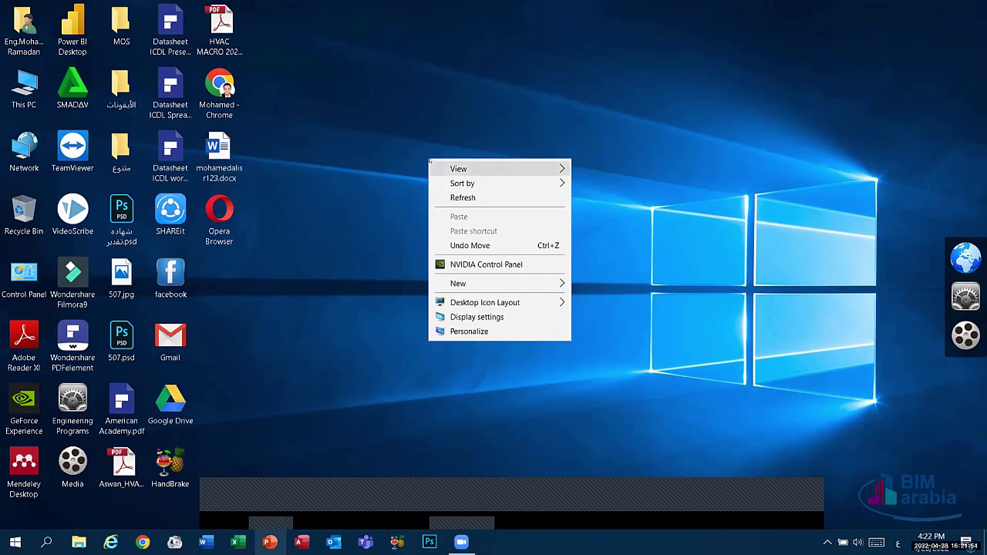
mouse_move(430, 163)
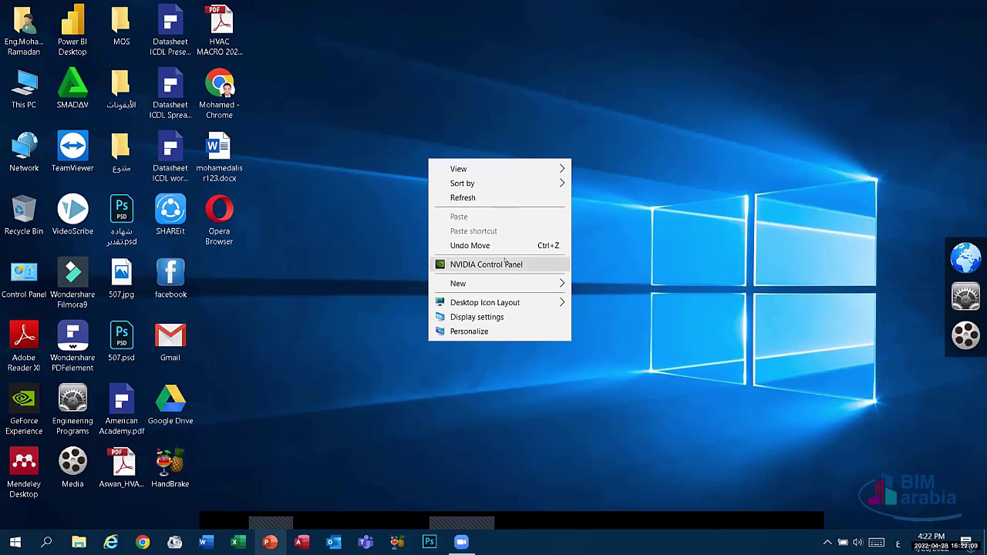
mouse_move(479, 168)
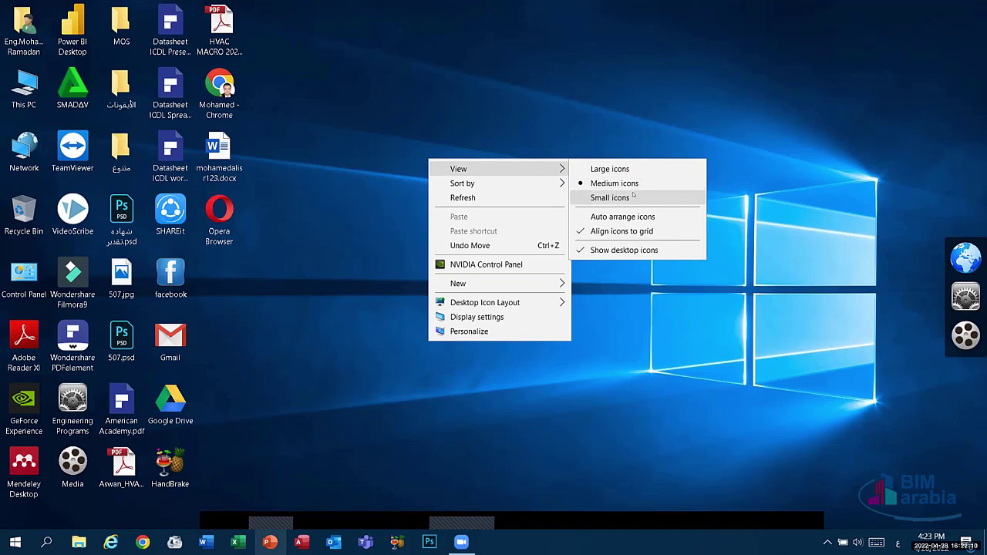
left_click(610, 168)
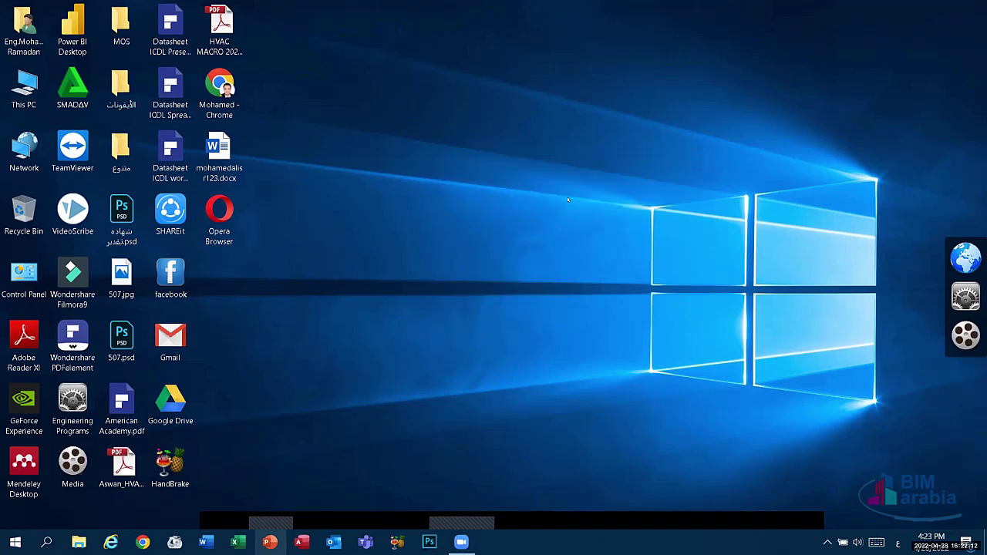
right_click(642, 227)
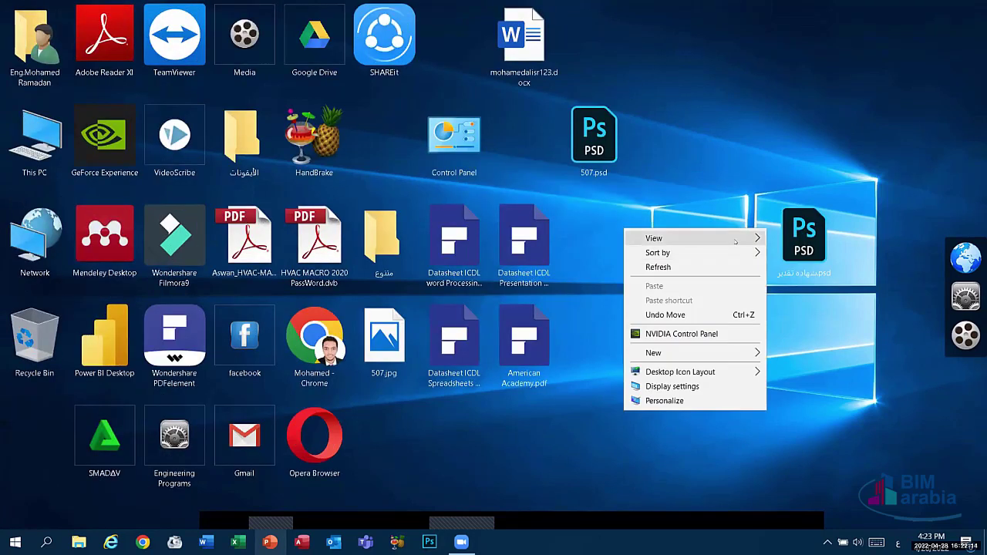
mouse_move(656, 238)
left_click(816, 252)
Step: Switch the desktop icons to the small size, and return them to medium icons
right_click(426, 153)
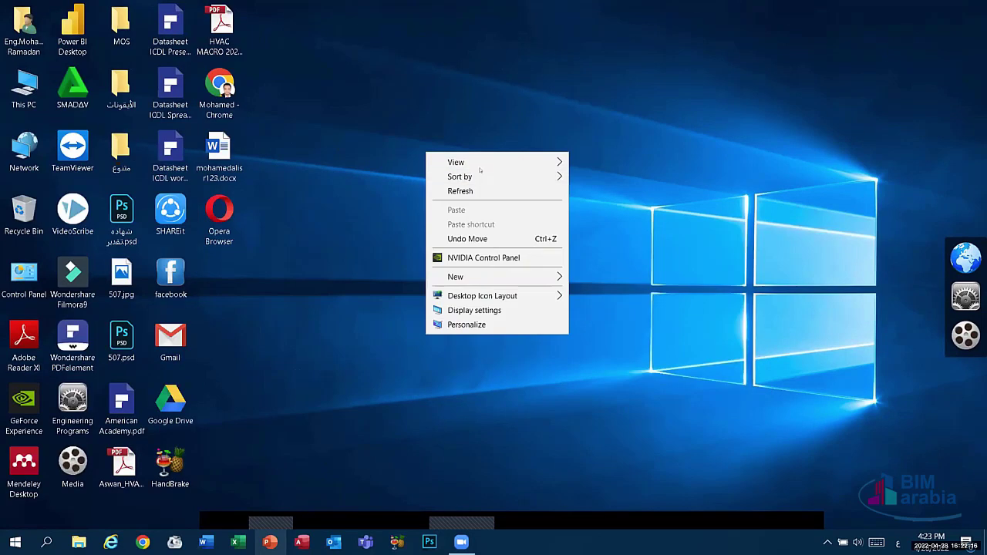
mouse_move(532, 162)
left_click(610, 191)
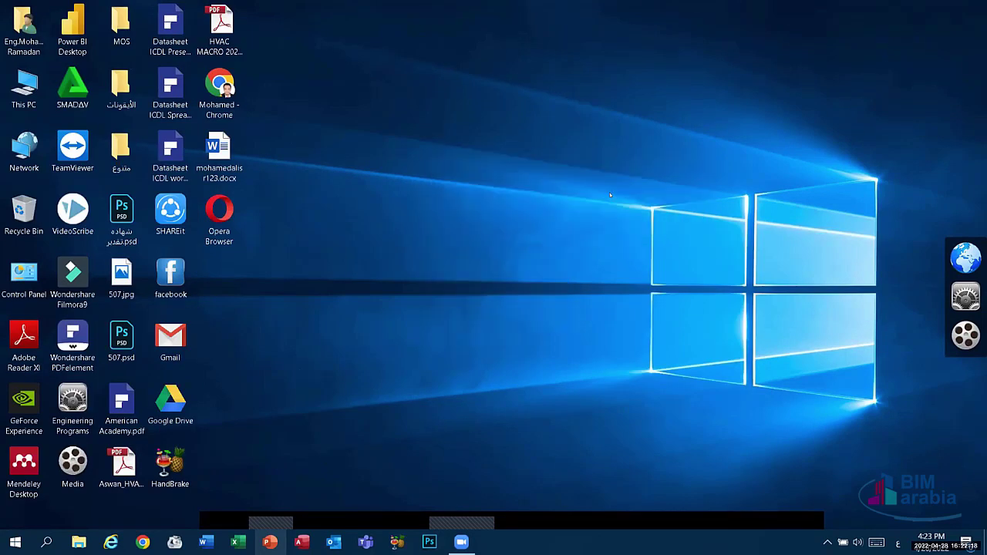
right_click(480, 145)
mouse_move(602, 153)
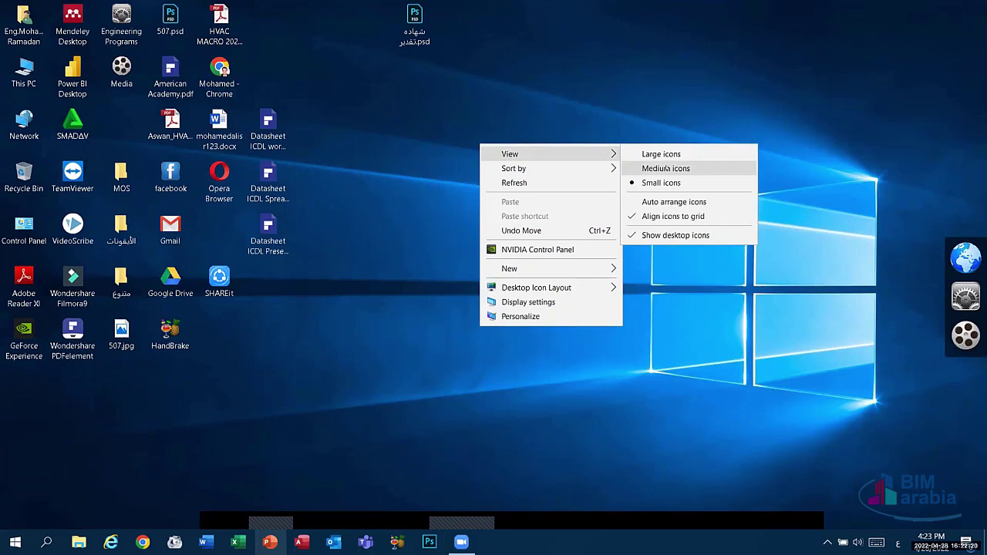
left_click(661, 165)
right_click(480, 150)
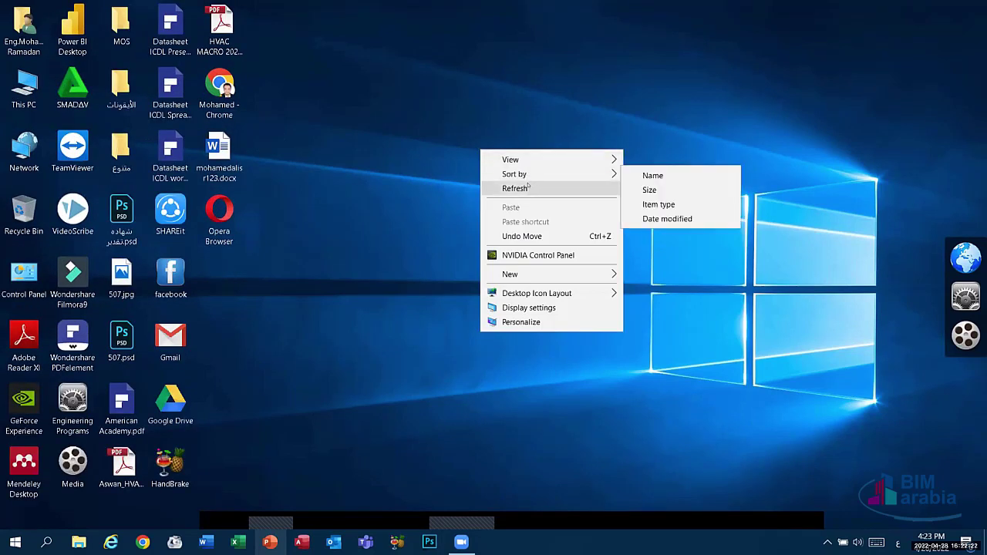
left_click(639, 177)
Step: Hide all desktop icons, and show them again
right_click(448, 169)
mouse_move(540, 185)
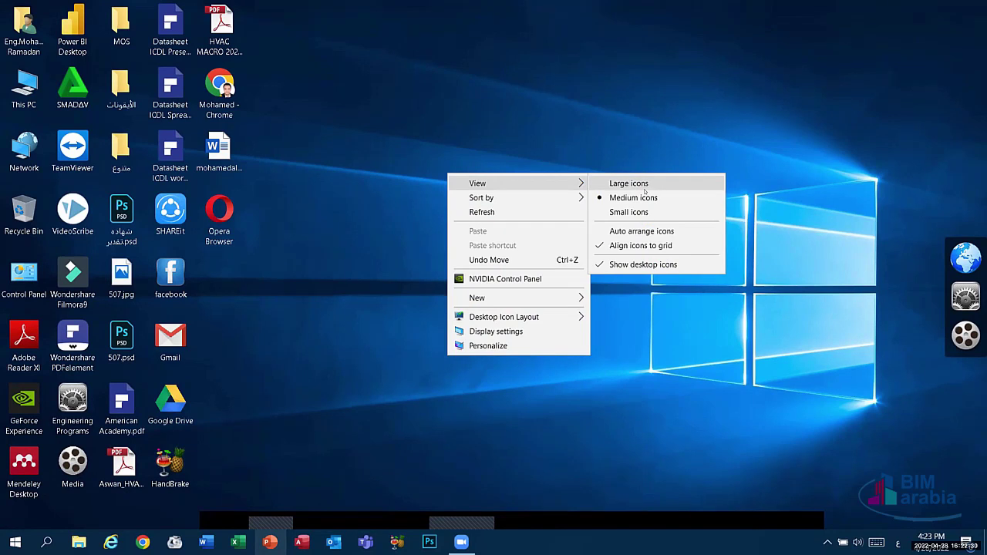
left_click(633, 264)
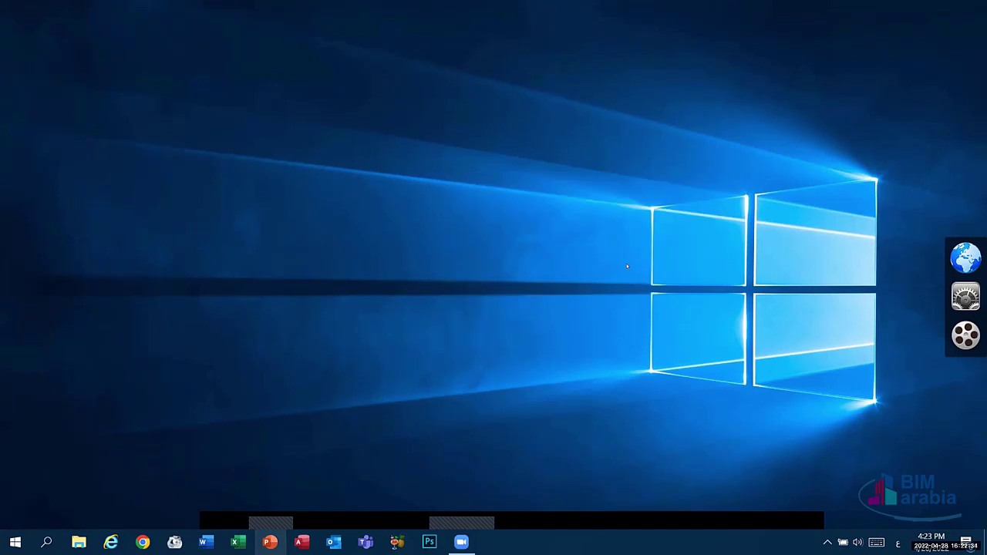
right_click(440, 128)
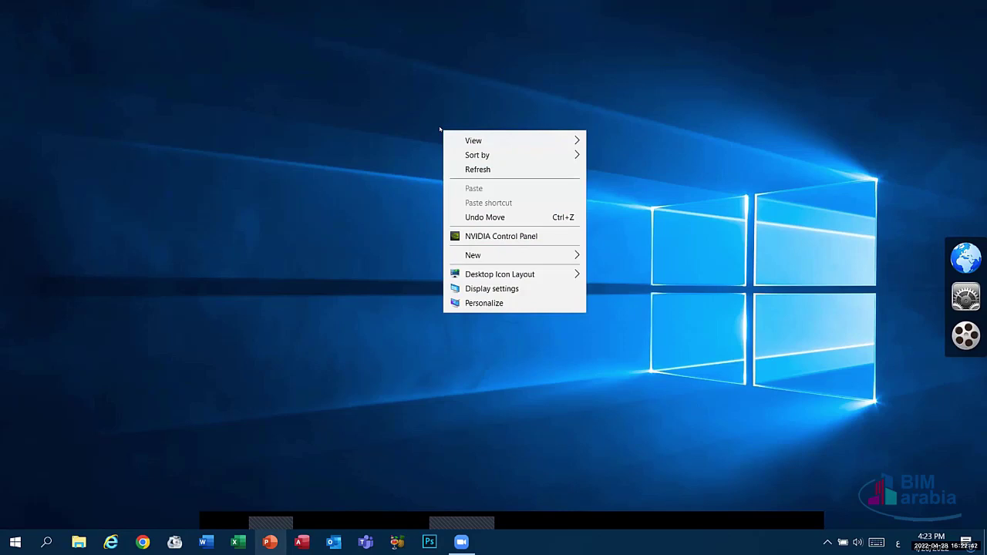
mouse_move(570, 140)
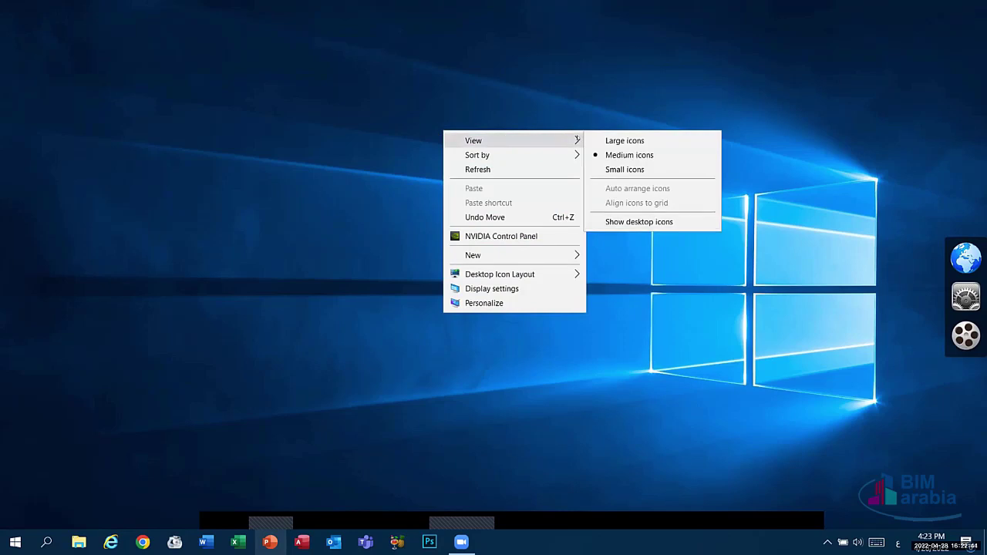
left_click(621, 221)
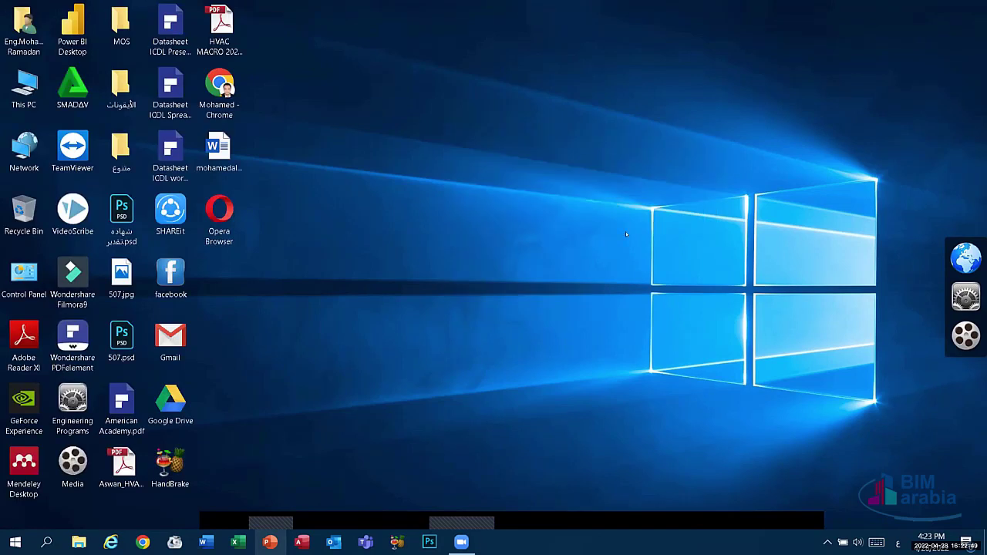
Step: Move the Opera Browser icon to the top of the next empty column, and return it to its place below the Word document
right_click(590, 153)
mouse_move(701, 159)
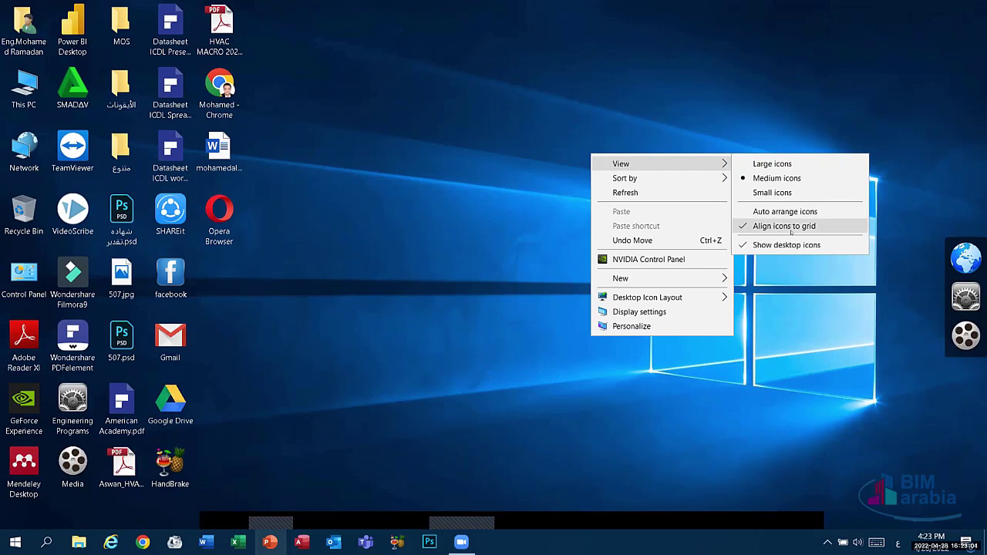
left_click(283, 232)
left_click_drag(224, 212, 270, 37)
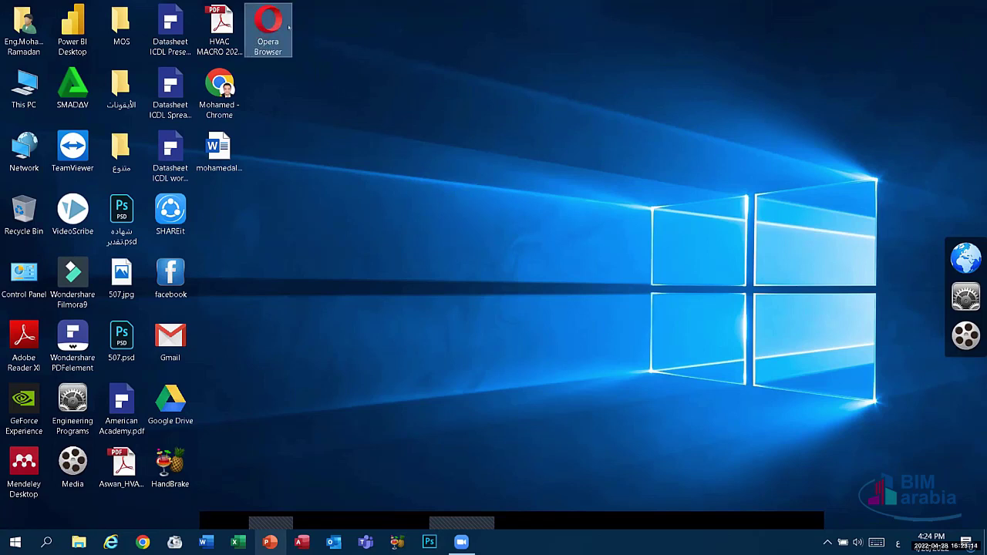
left_click_drag(296, 143, 291, 215)
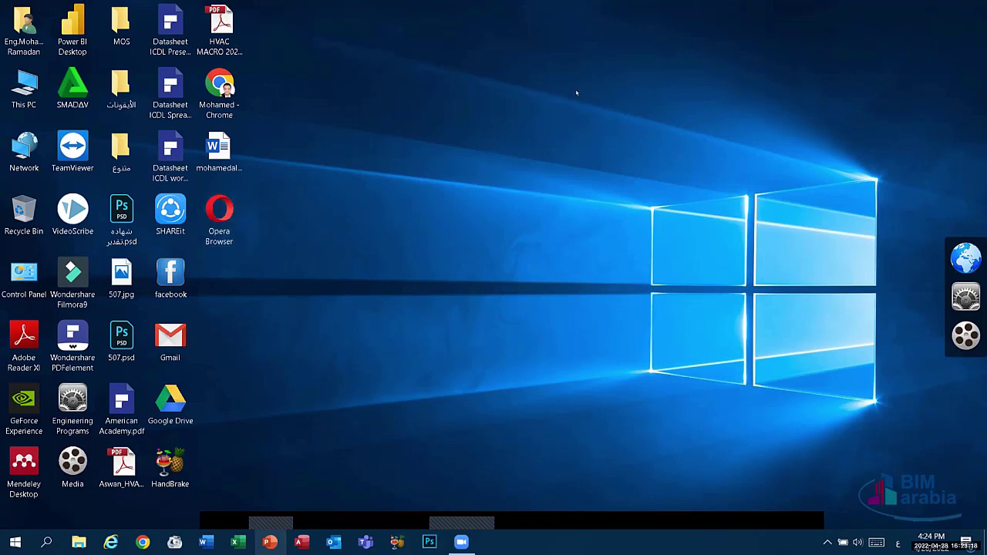
Step: Turn on automatic arrangement of the desktop icons and try to move the Opera Browser icon into the empty area beside it
right_click(463, 87)
mouse_move(540, 95)
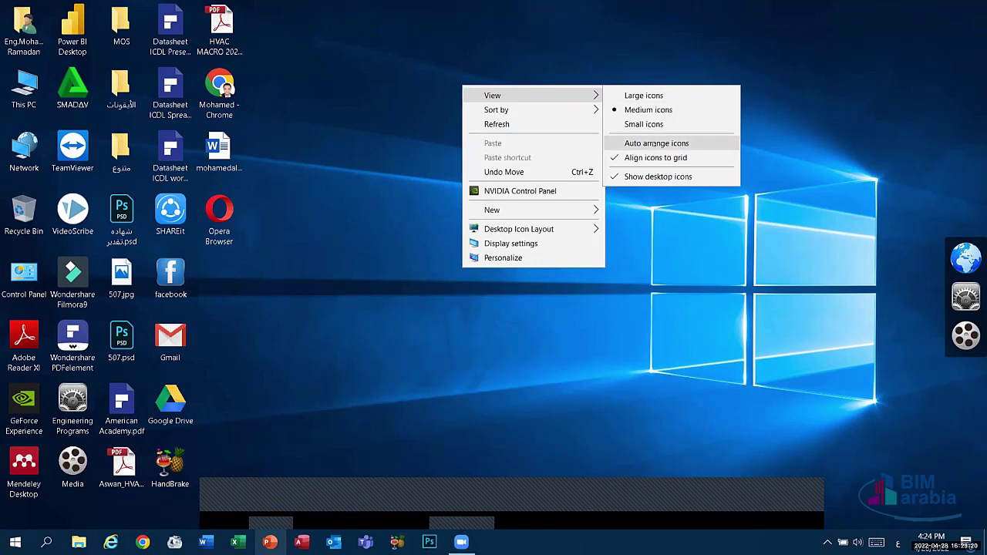
left_click(656, 144)
left_click_drag(219, 220, 287, 208)
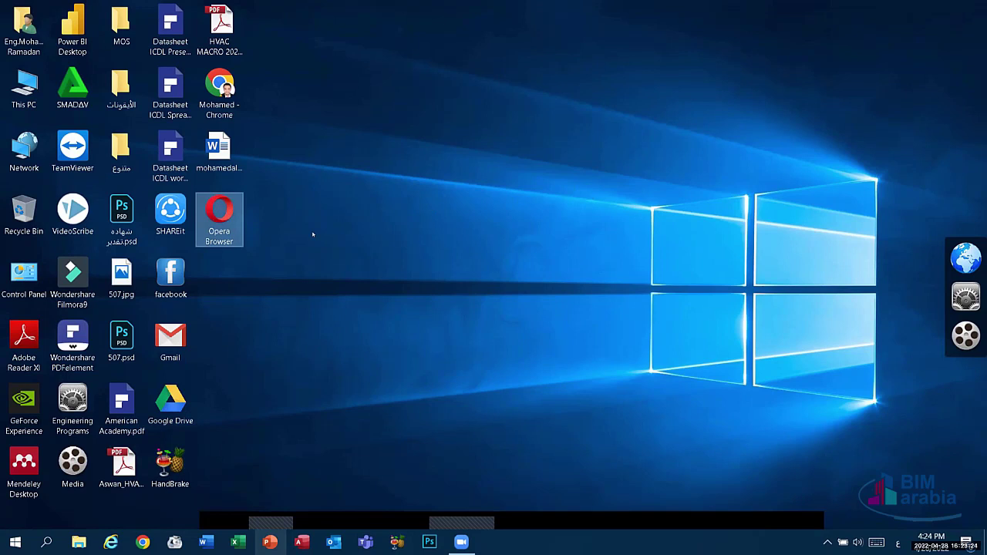
left_click(170, 276)
left_click(170, 212)
left_click(181, 141)
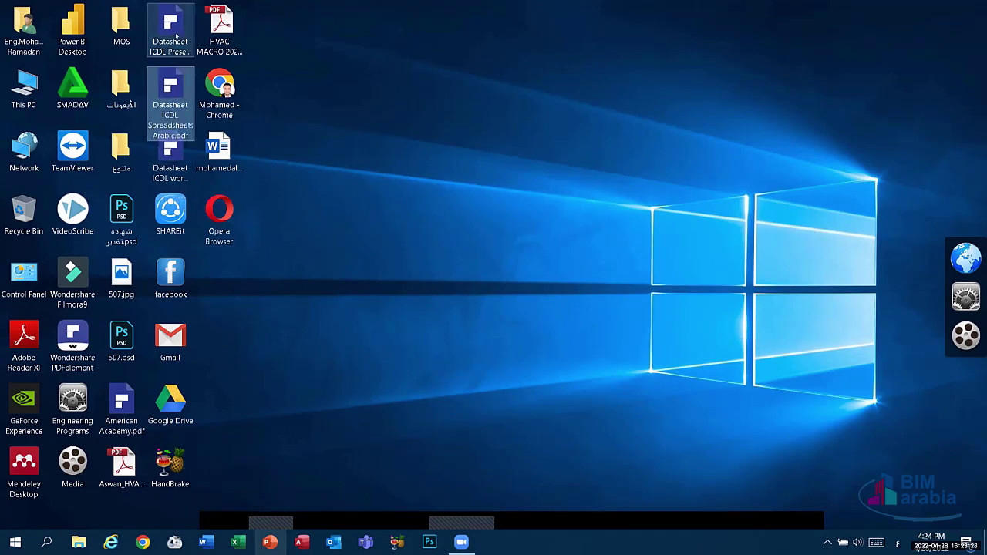
left_click(120, 107)
left_click(122, 151)
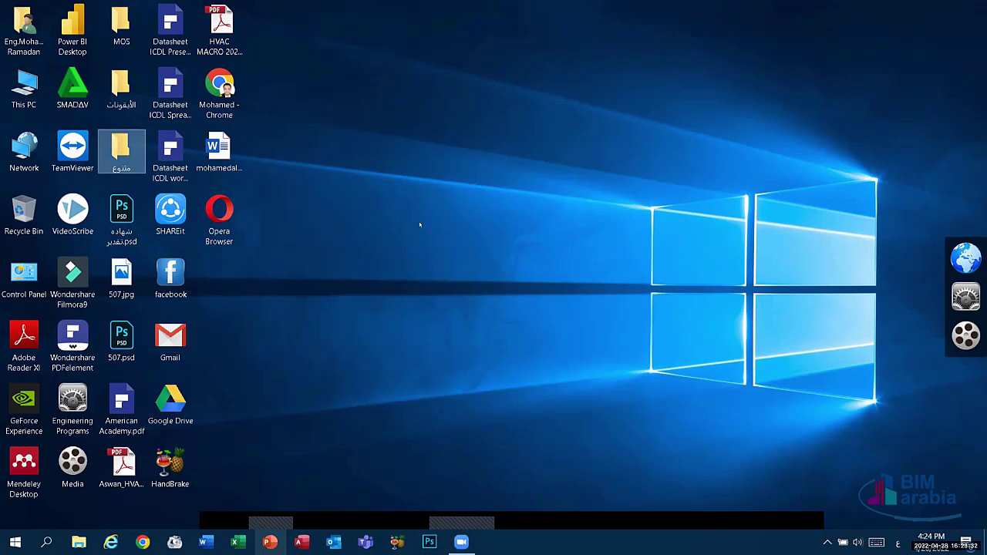
Step: Turn off automatic arrangement of the desktop icons
right_click(411, 195)
mouse_move(463, 204)
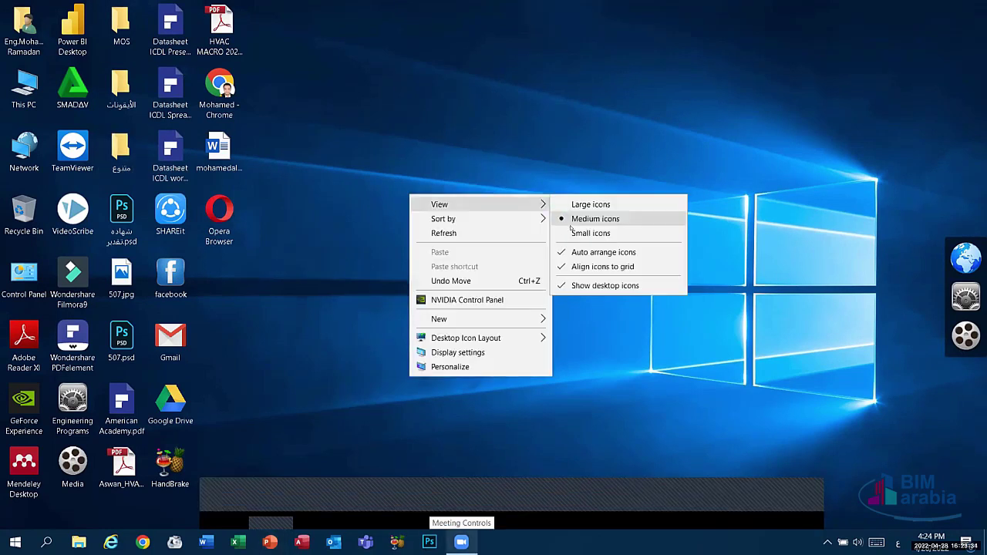
left_click(603, 252)
Step: Turn off the alignment of desktop icons to the grid
right_click(430, 162)
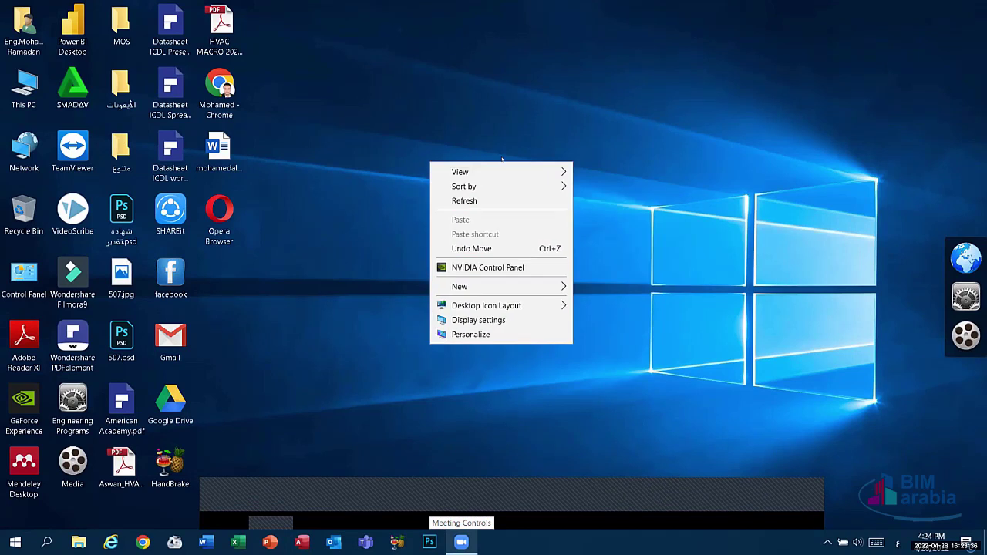
key("v")
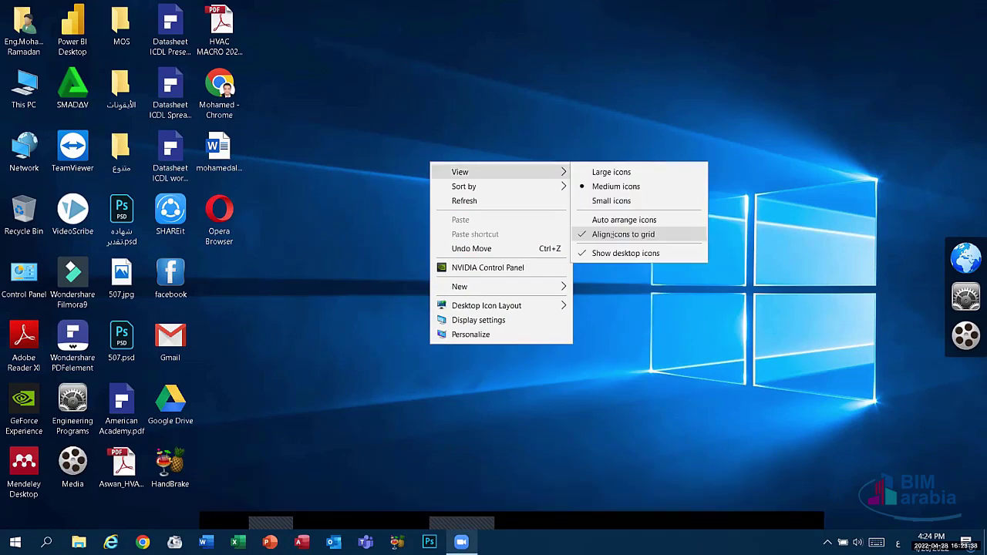
left_click(612, 234)
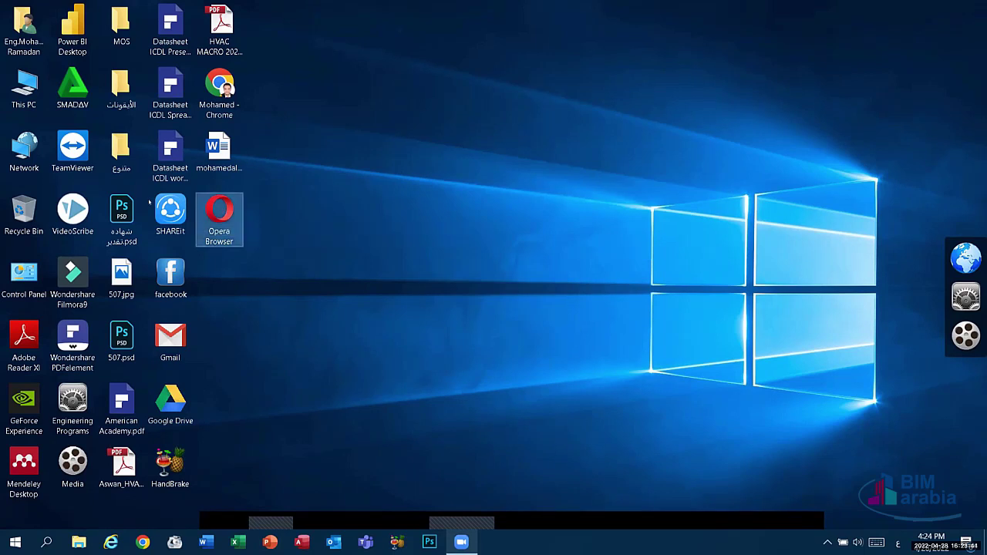
Step: Move the Opera Browser, Datasheet ICDL wor... and Chrome icons off the grid into the gaps between icons in the first three columns
left_click_drag(208, 192, 125, 191)
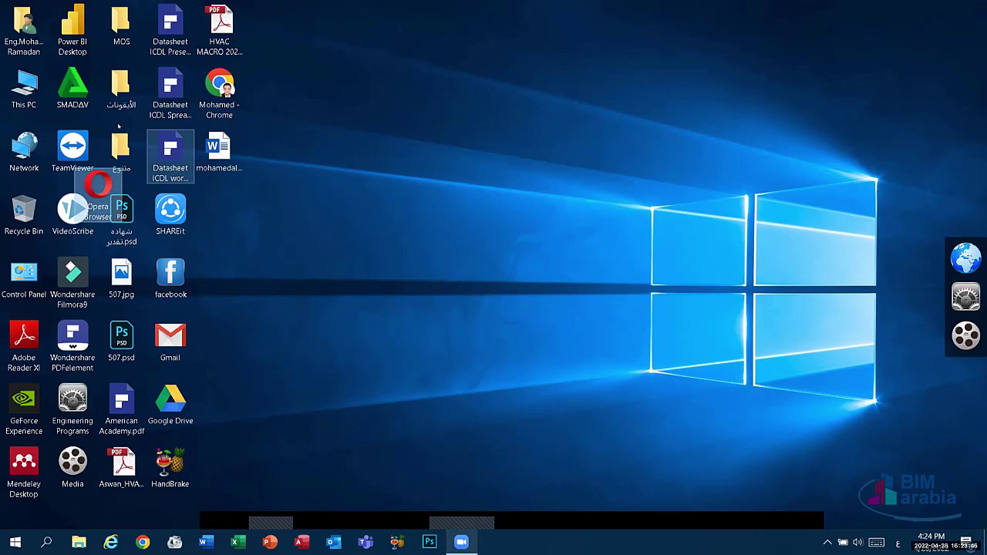
left_click_drag(174, 150, 100, 117)
left_click_drag(219, 86, 52, 256)
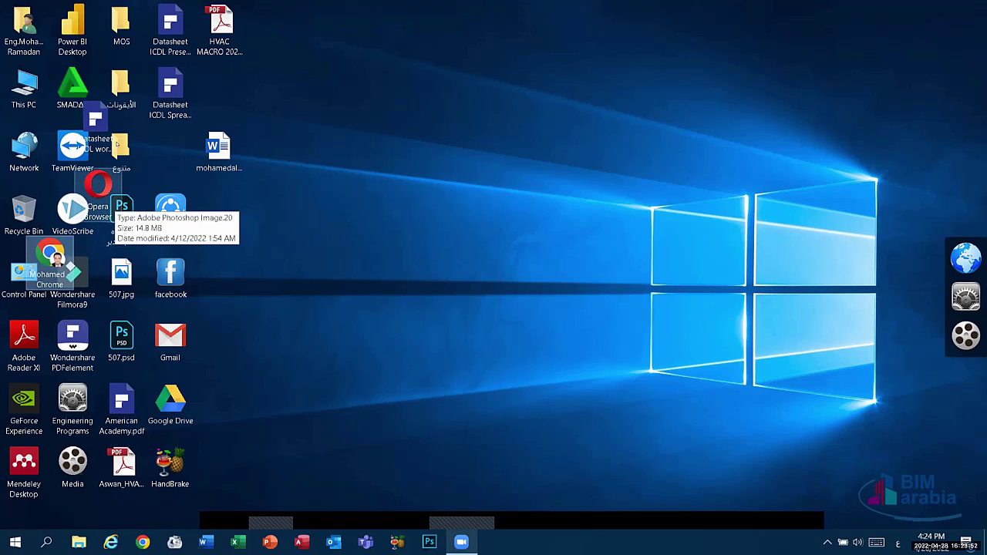
Step: Turn the alignment of desktop icons to the grid back on
right_click(388, 130)
mouse_move(463, 142)
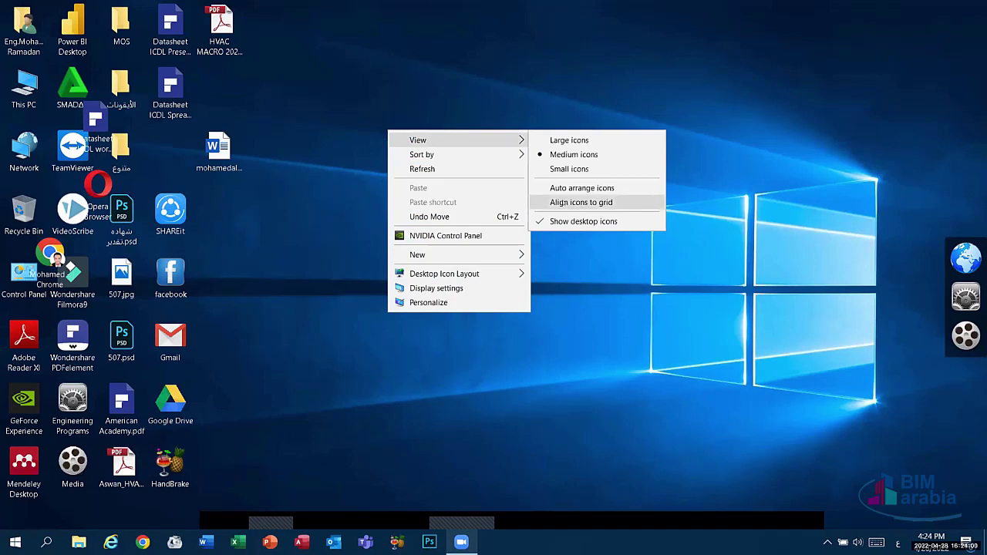
left_click(562, 202)
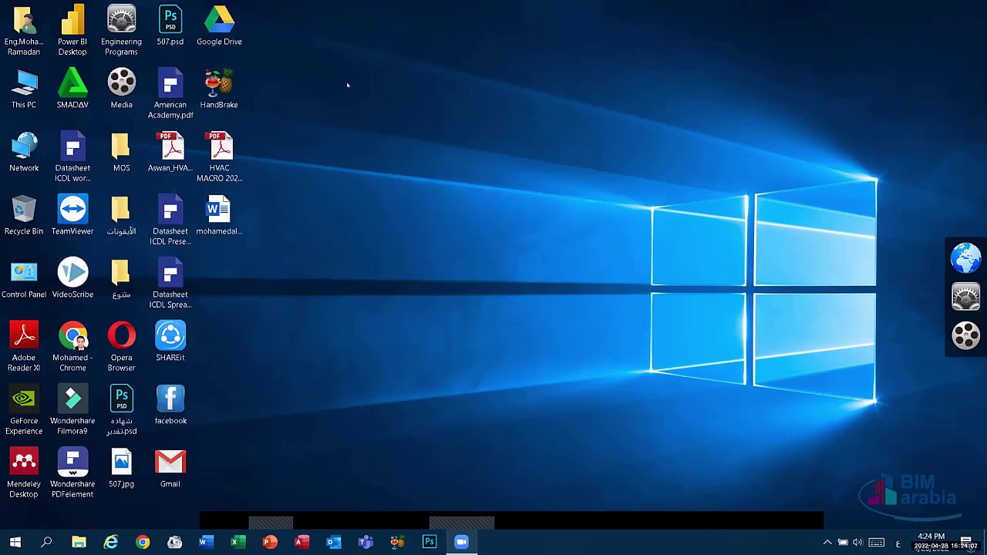
right_click(347, 84)
left_click(571, 175)
Step: Create a new folder on the empty desktop area and name it with a person's first name
right_click(400, 117)
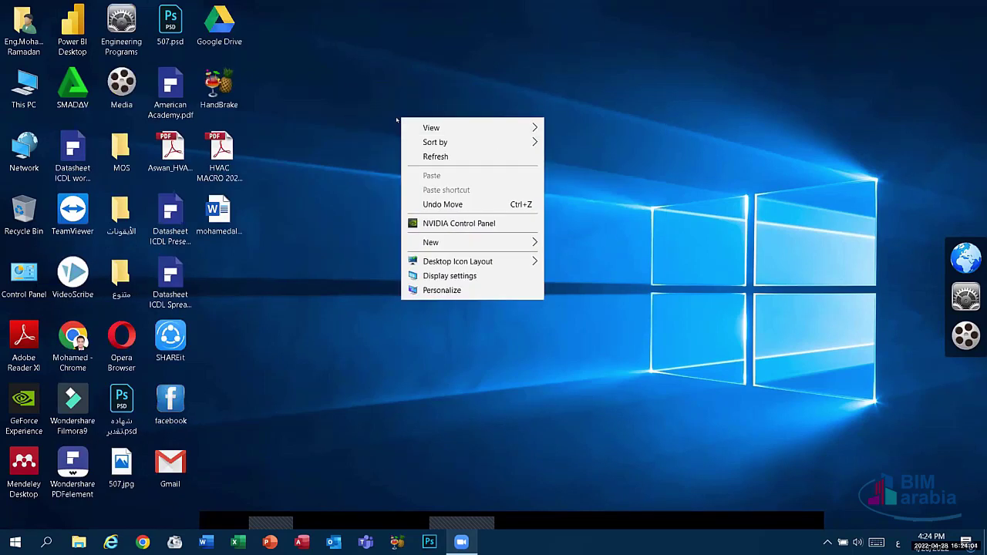
mouse_move(471, 137)
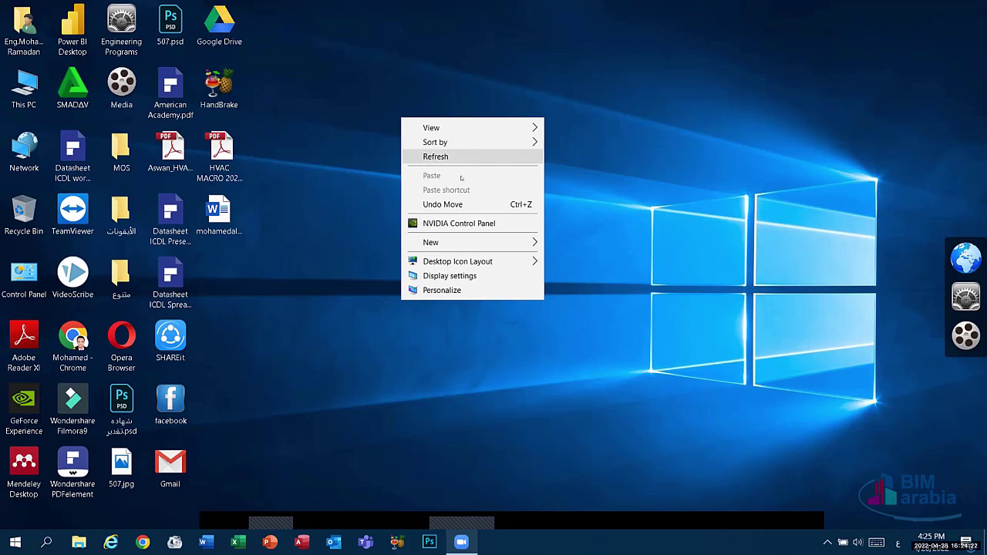
mouse_move(479, 242)
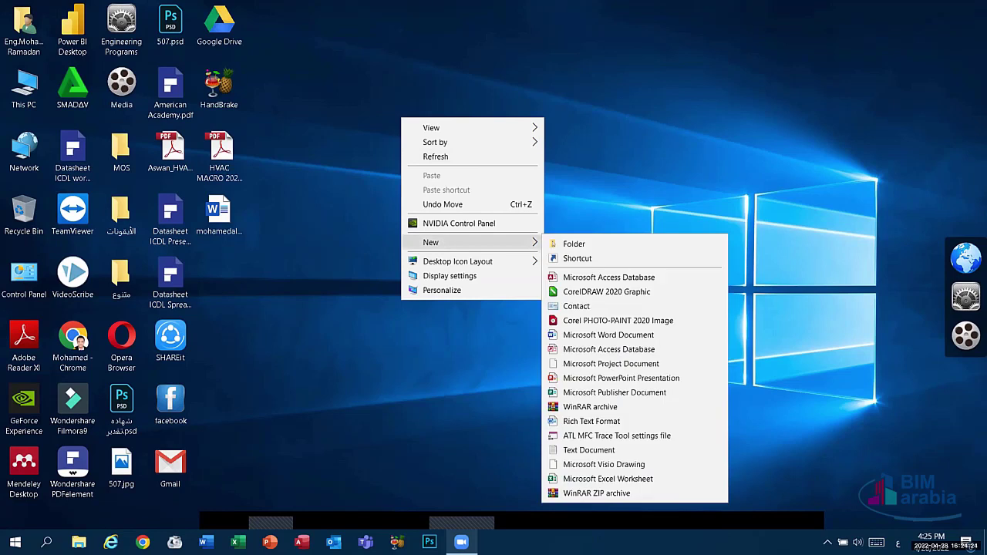
left_click(593, 244)
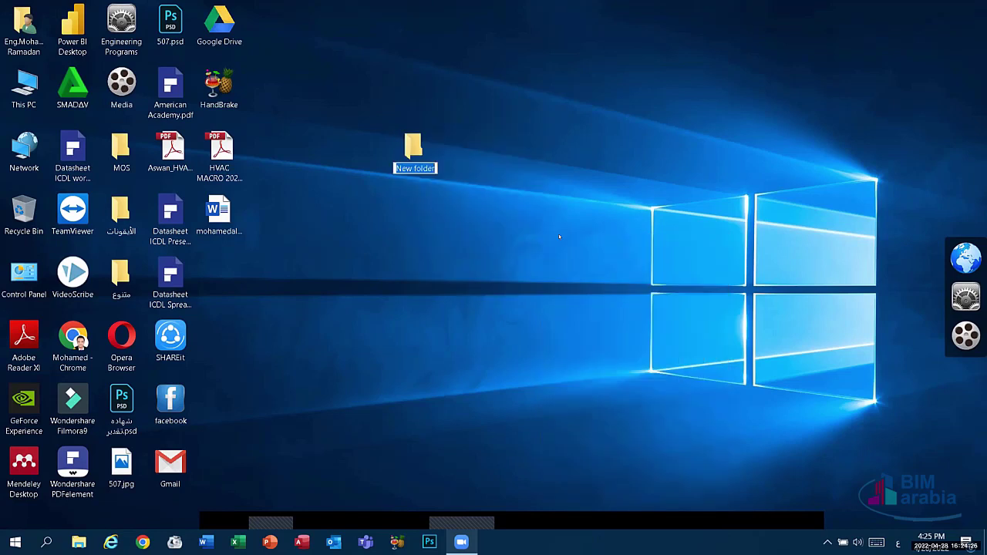
type("ط")
type("حمد")
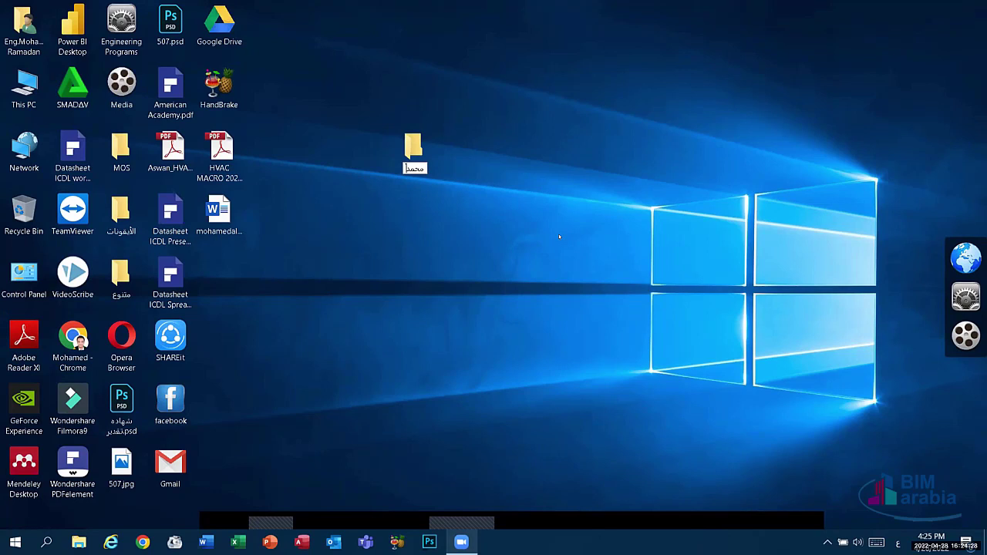
key("Return")
left_click(452, 205)
Step: Look through the item types that can be created on the desktop, and permanently delete the new folder
right_click(404, 209)
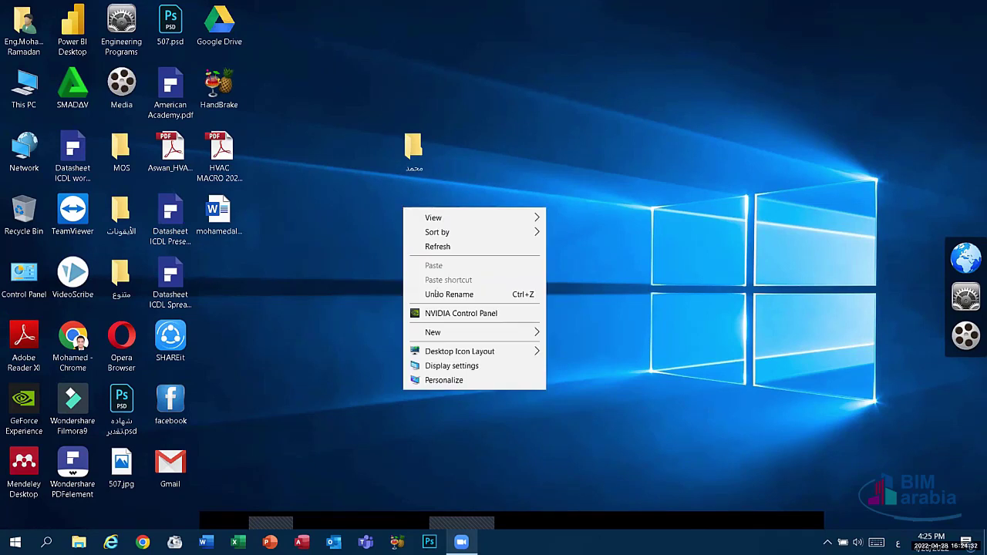
mouse_move(463, 332)
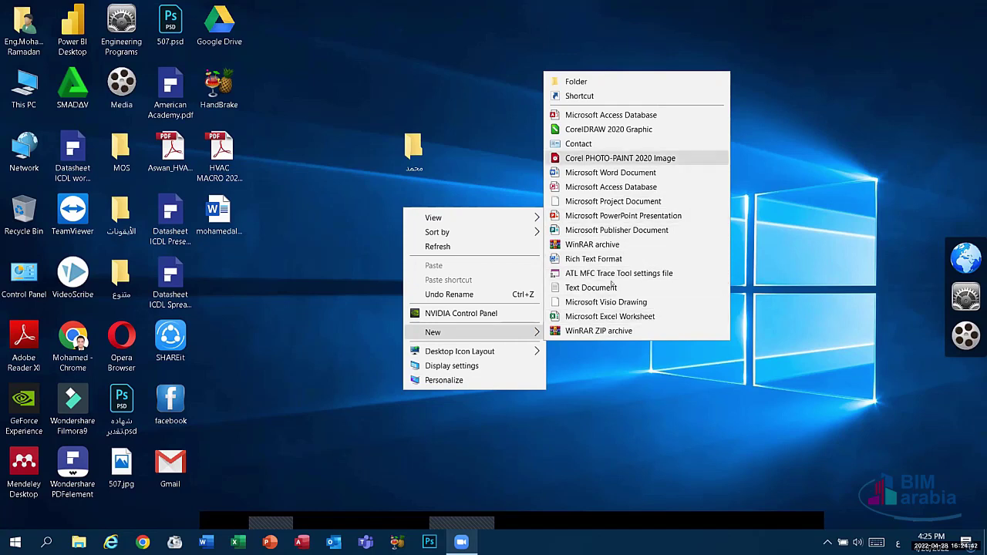
left_click(407, 149)
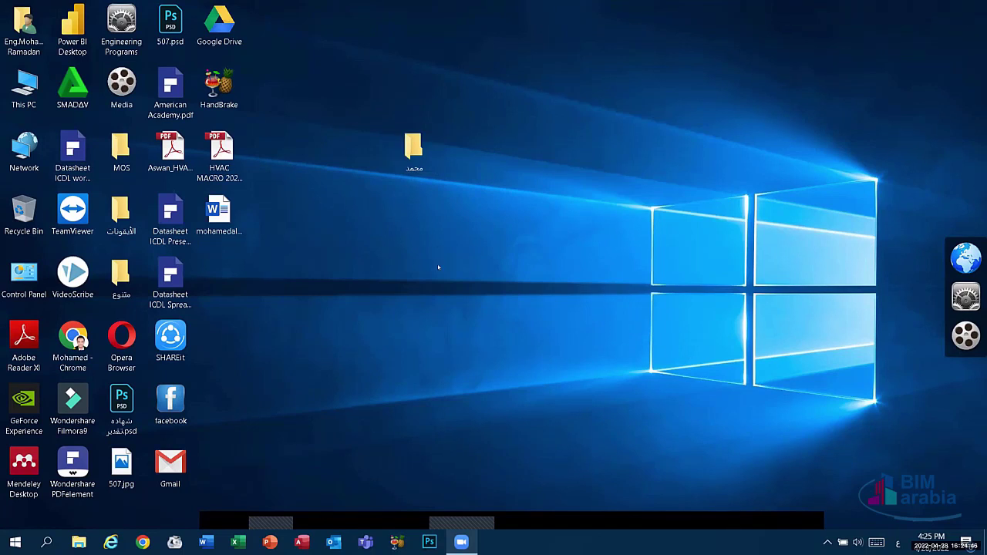
key("shift+Delete")
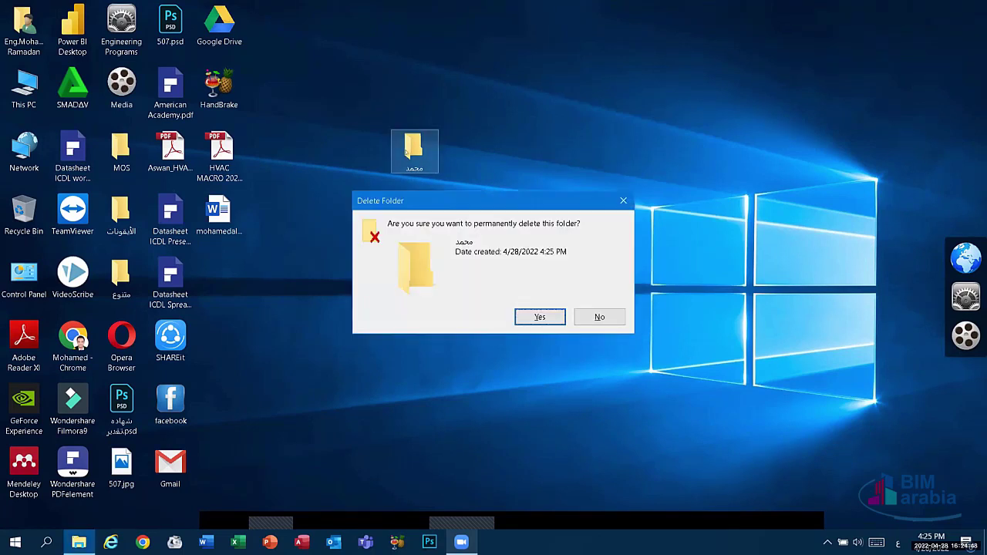
key("Return")
Step: Open the display settings from the desktop and look through the available options
right_click(384, 162)
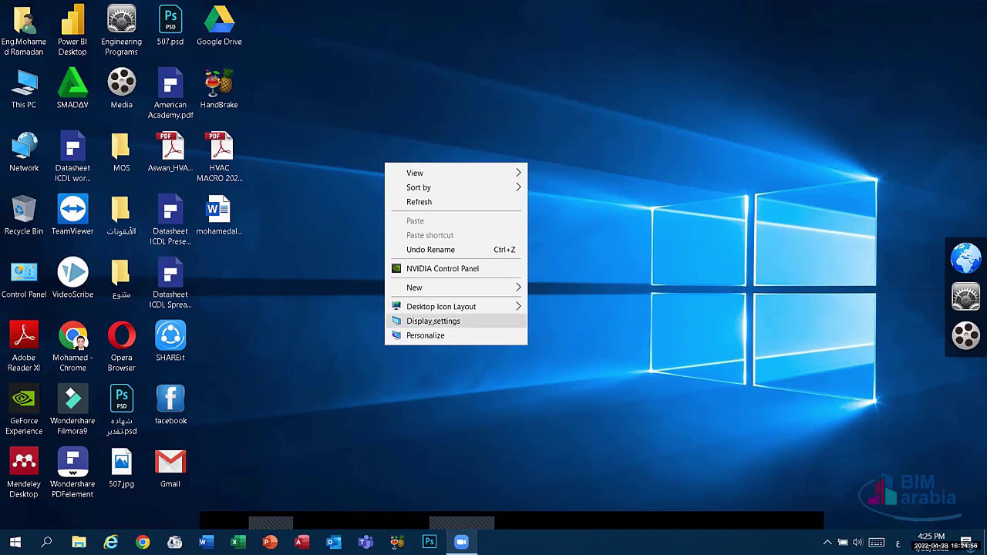
left_click(434, 321)
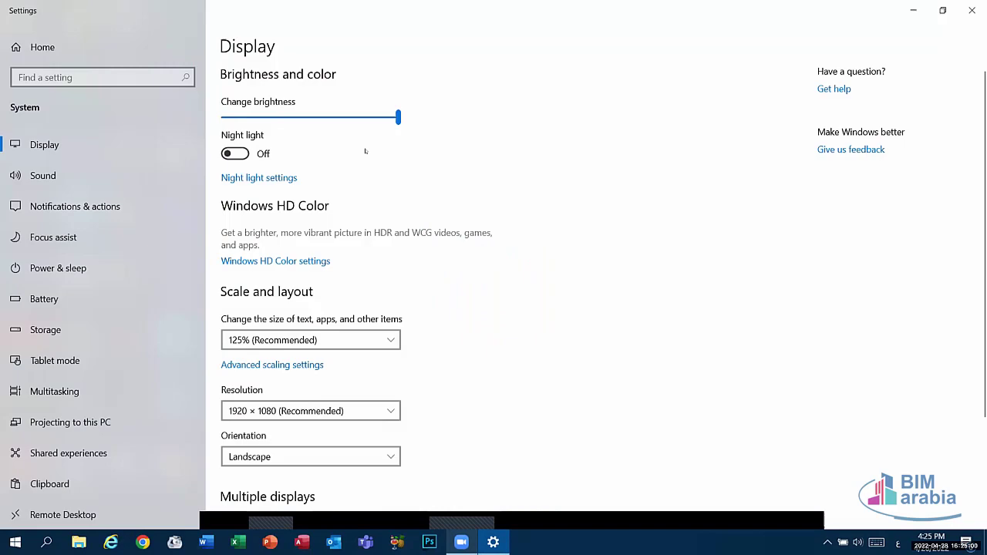
scroll(326, 282, "down", 3)
scroll(309, 262, "up", 3)
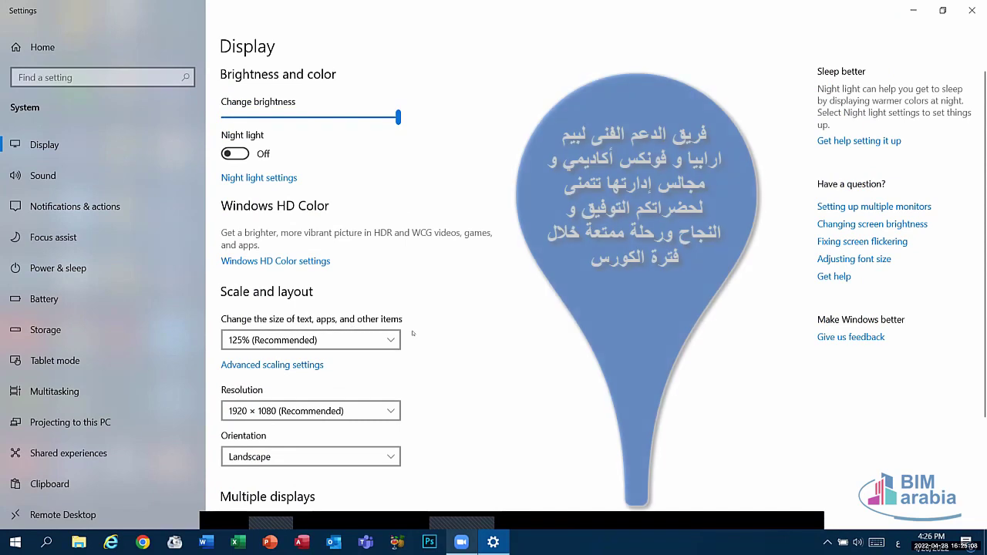
Step: Try 175% and 100% as the size of text, apps and other items, and restore 125% (Recommended)
left_click(362, 344)
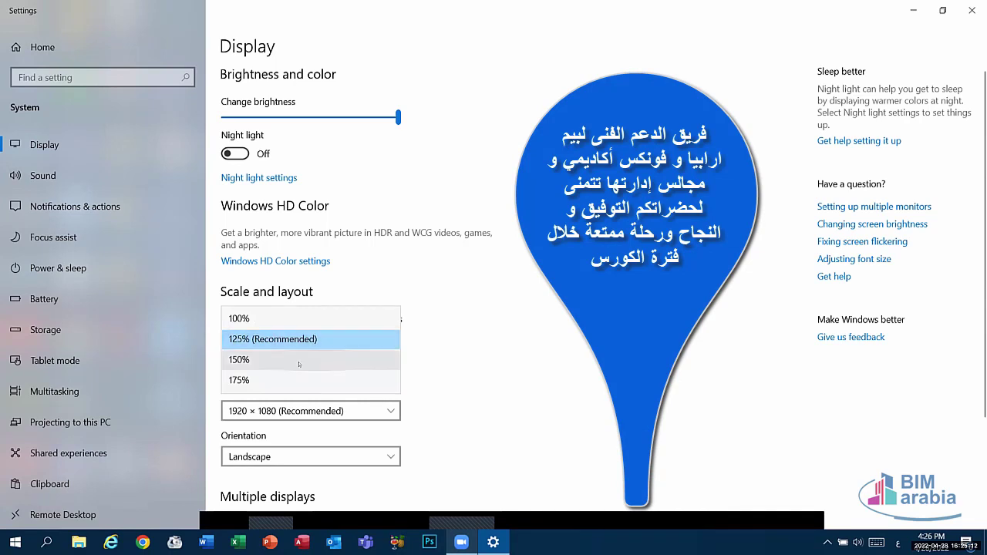
left_click(275, 378)
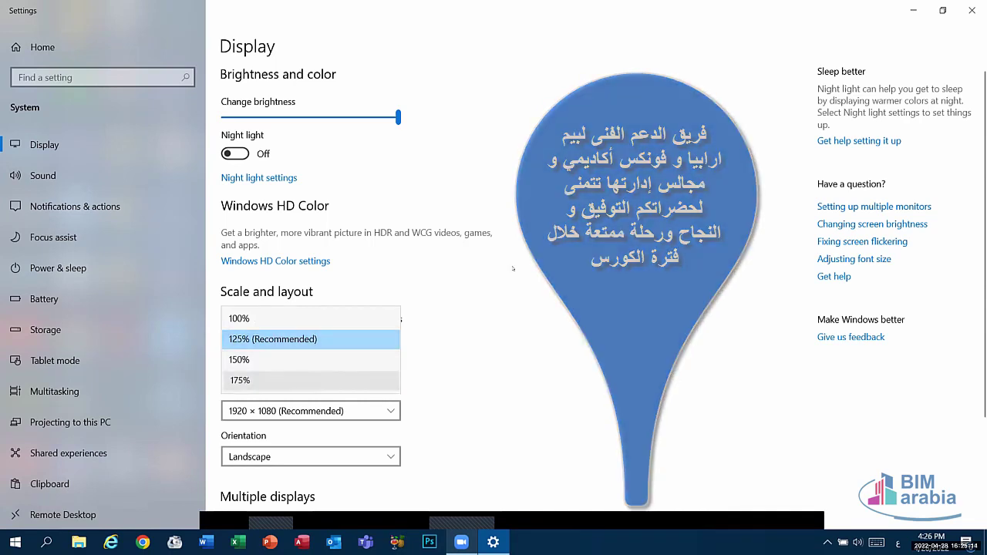
scroll(509, 270, "down", 3)
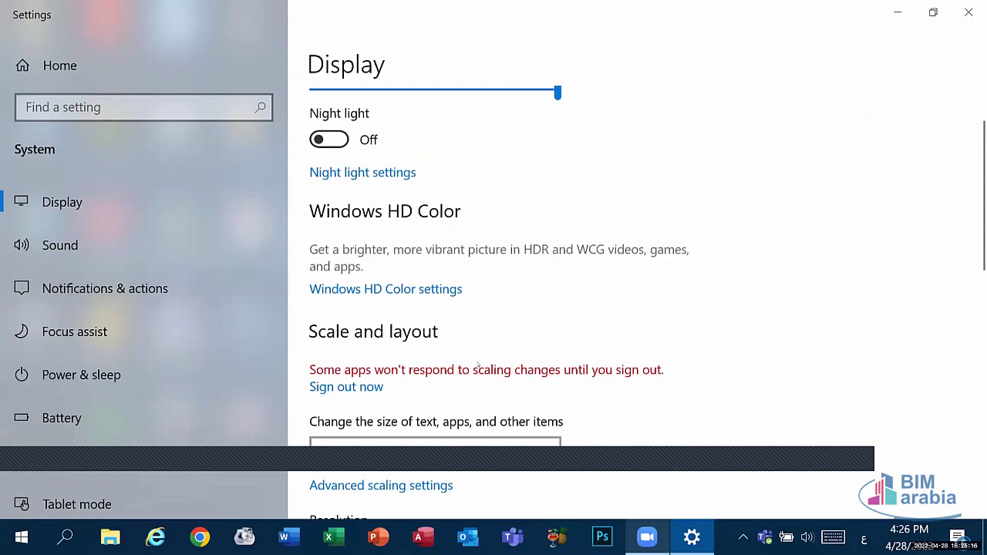
left_click(465, 285)
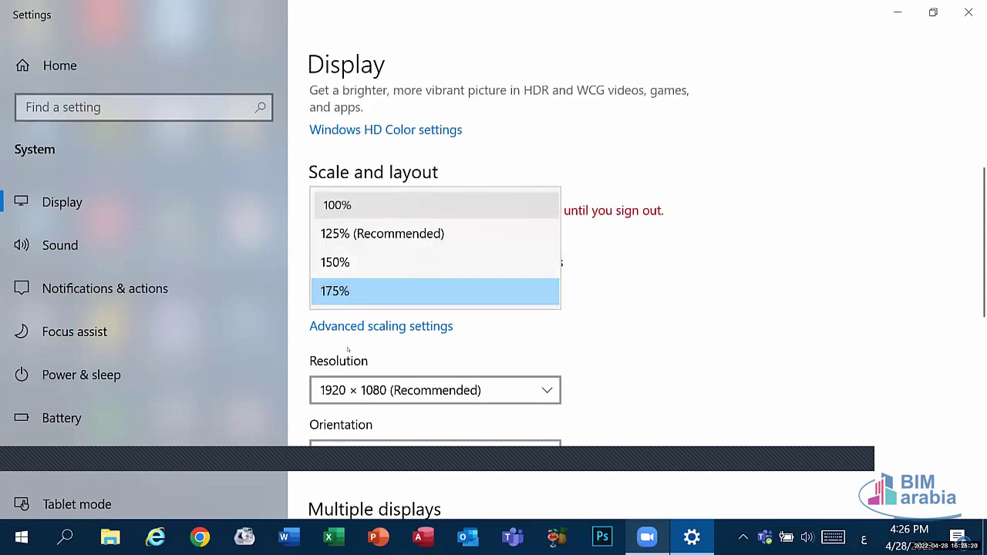
left_click(337, 204)
left_click(267, 258)
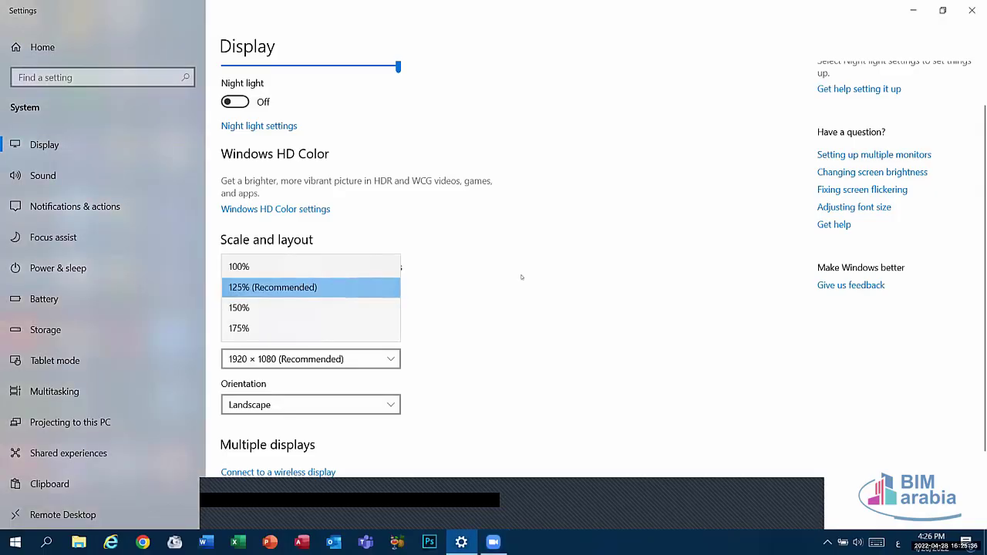
left_click(520, 275)
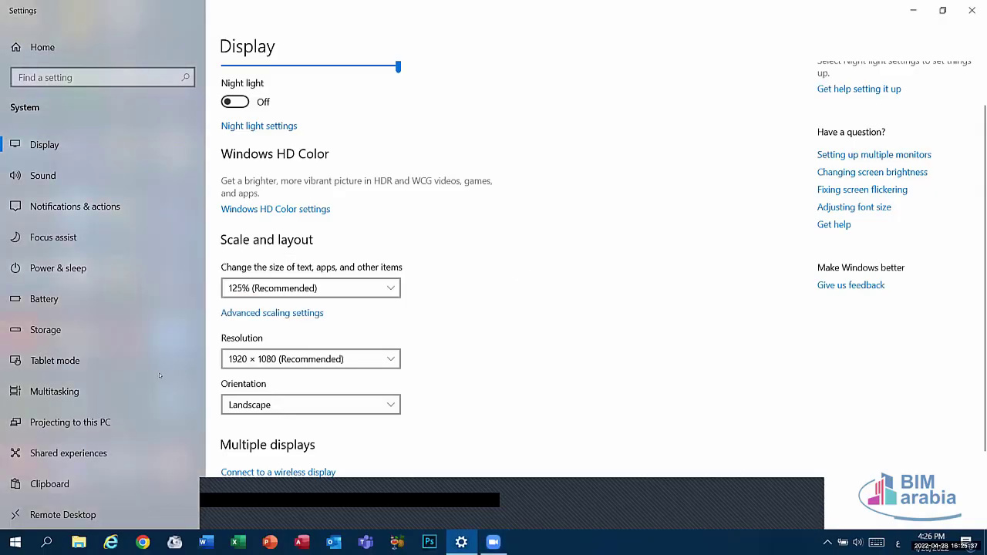
Step: Review the available resolutions while keeping 1920 × 1080 (Recommended), and try the Portrait display orientation
left_click(286, 359)
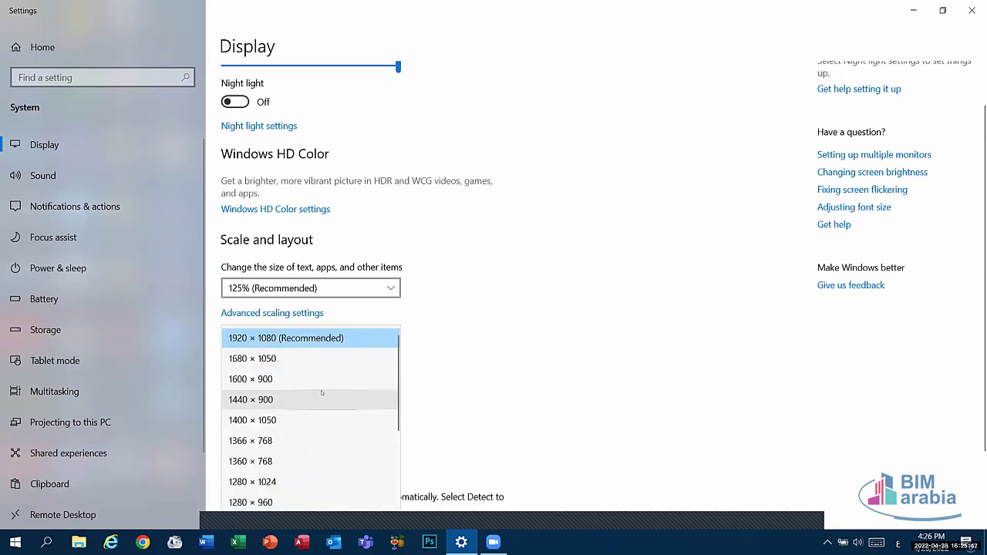
left_click(358, 339)
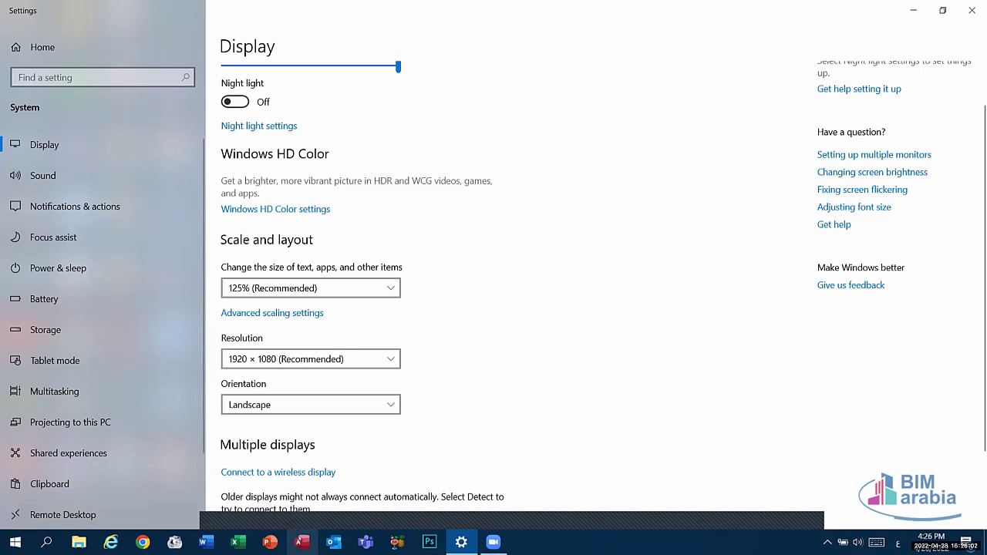
left_click(282, 399)
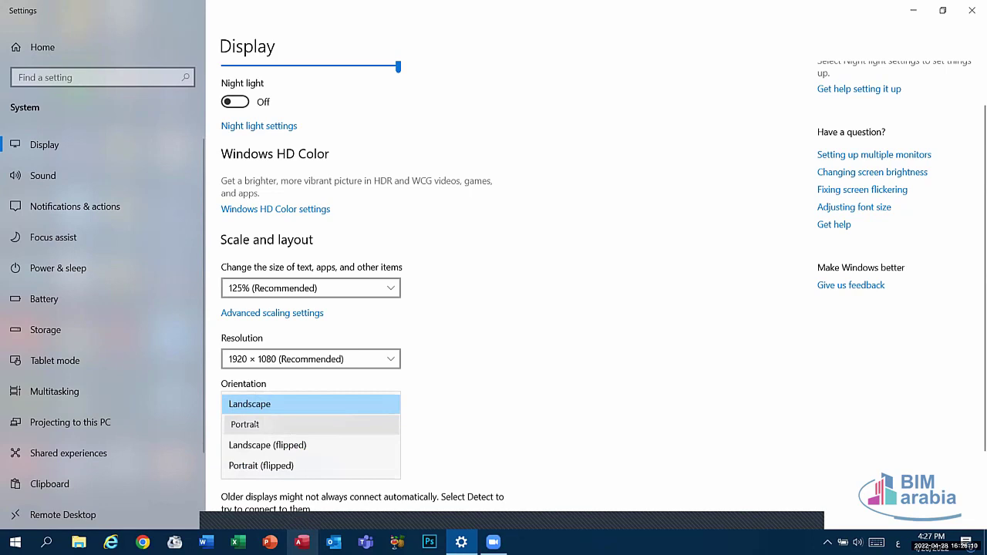
left_click(245, 424)
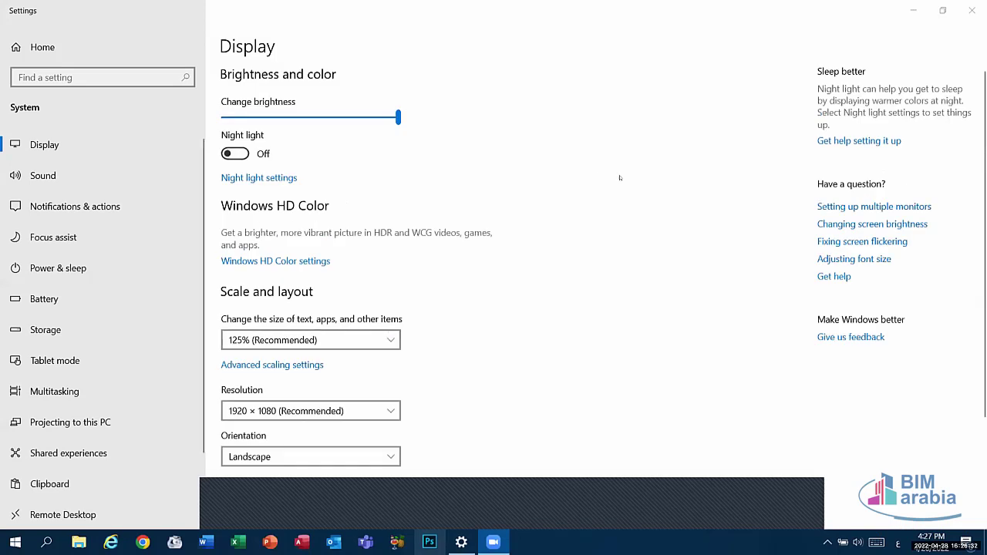
Step: Close the display settings and open the desktop's personalization settings
left_click(972, 10)
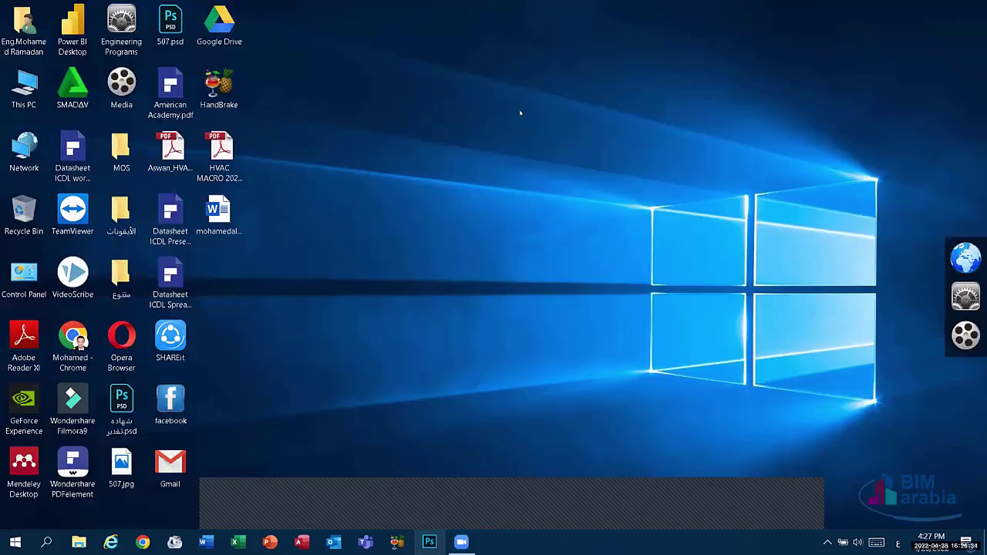
right_click(478, 96)
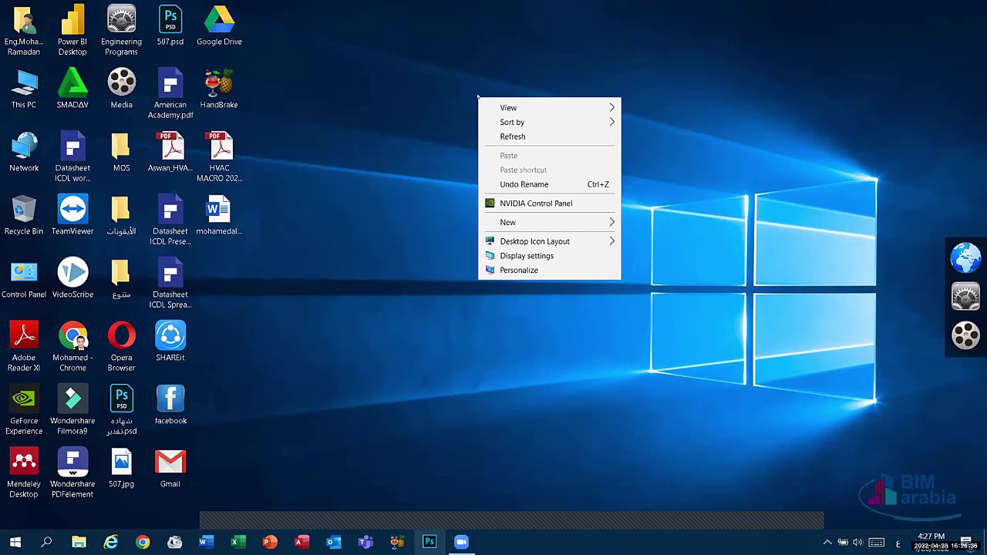
left_click(532, 271)
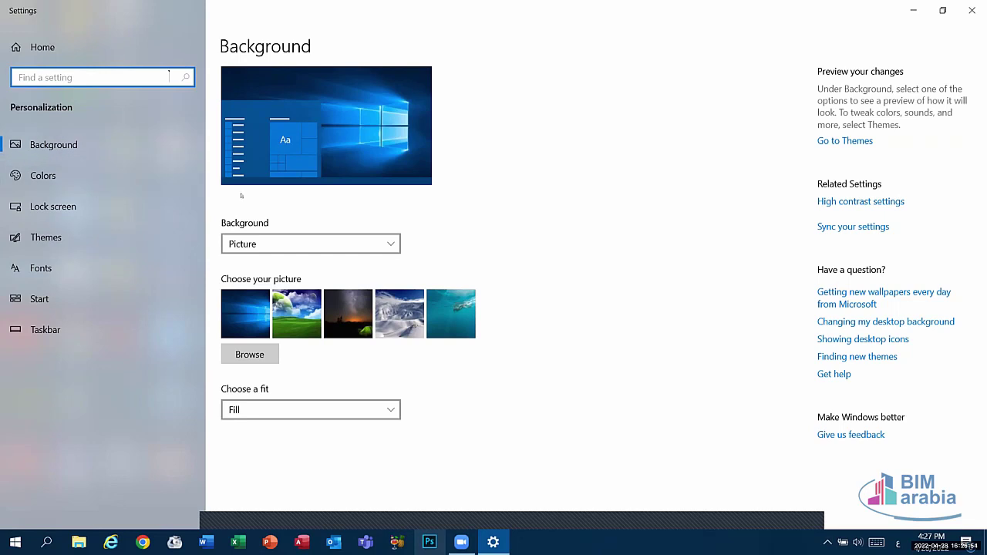
Step: Review the desktop background types and browse the Desktop folder for a picture, selecting 507.jpg
left_click(265, 243)
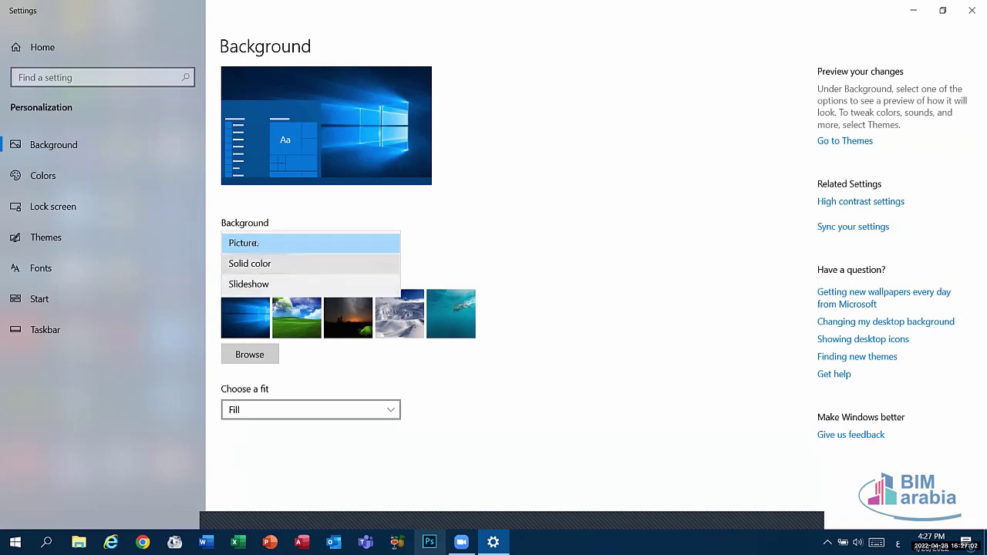
left_click(282, 306)
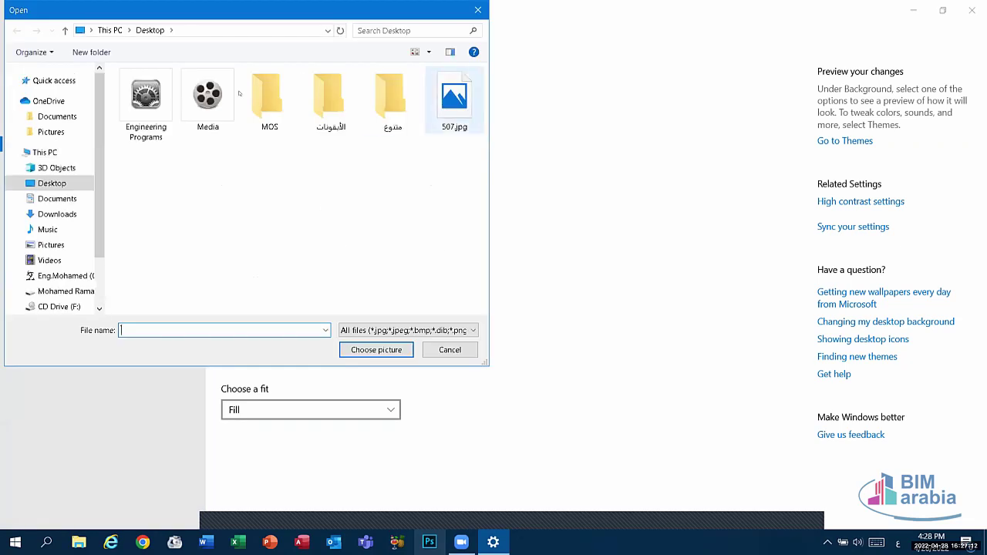
left_click(454, 101)
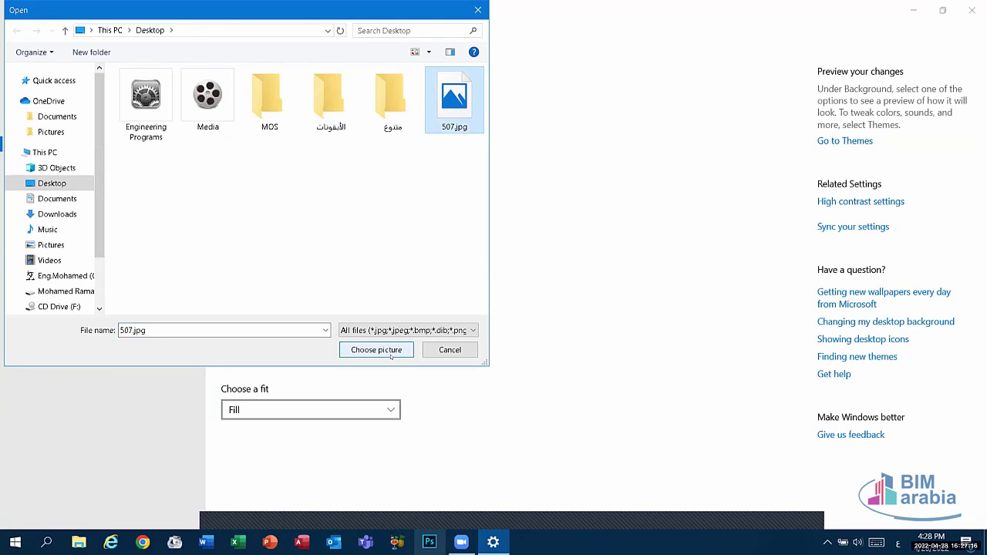
left_click(410, 350)
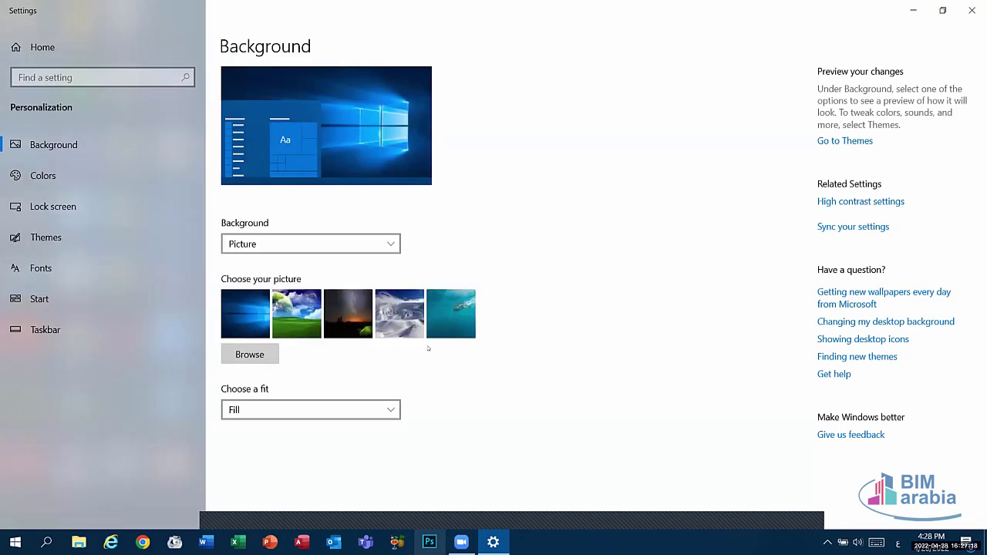
Step: Try a solid red background color and view it on the desktop
left_click(340, 244)
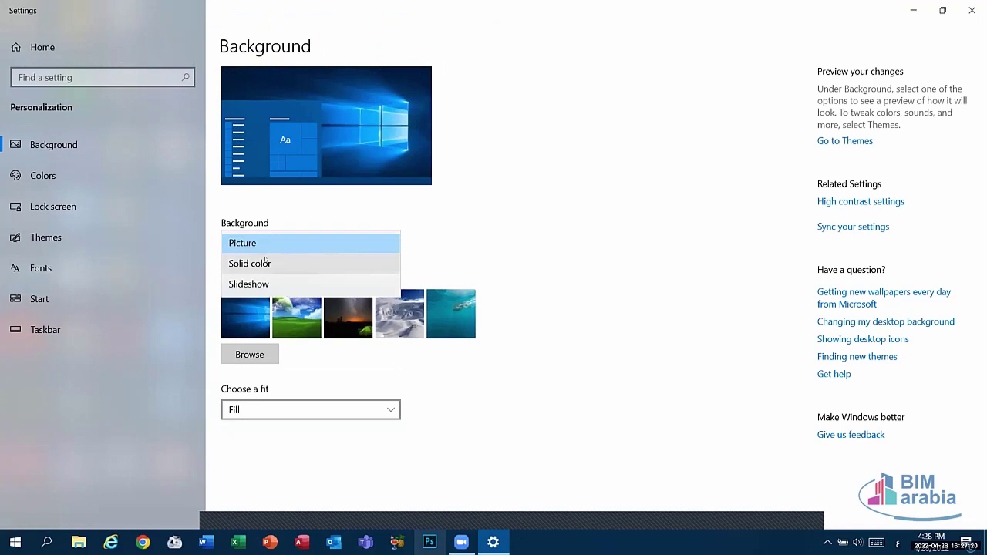
left_click(247, 264)
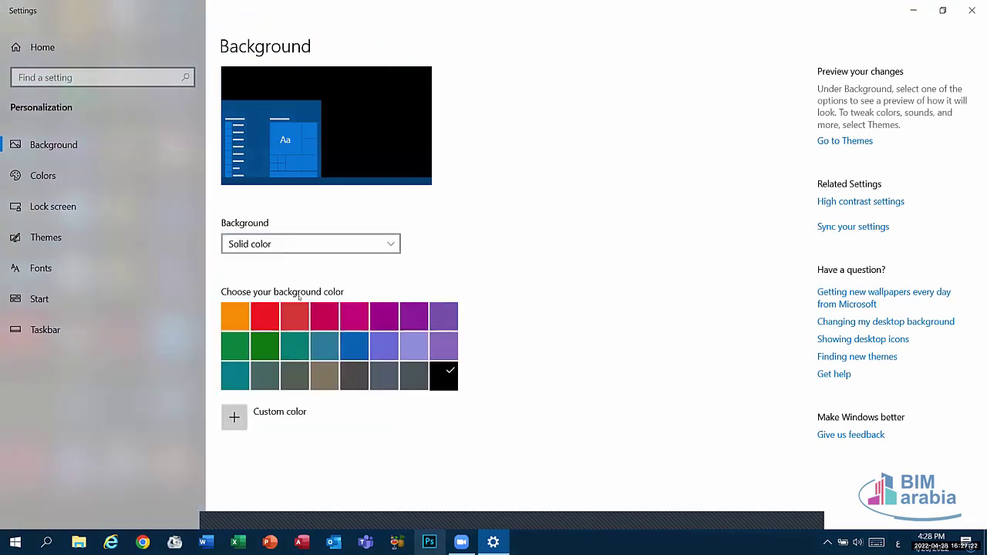
left_click(296, 315)
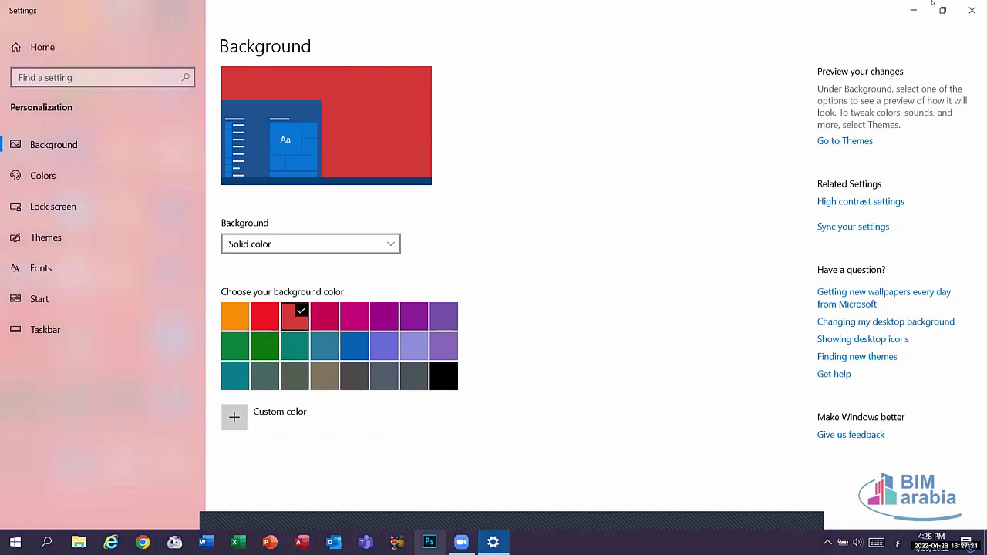
left_click(913, 10)
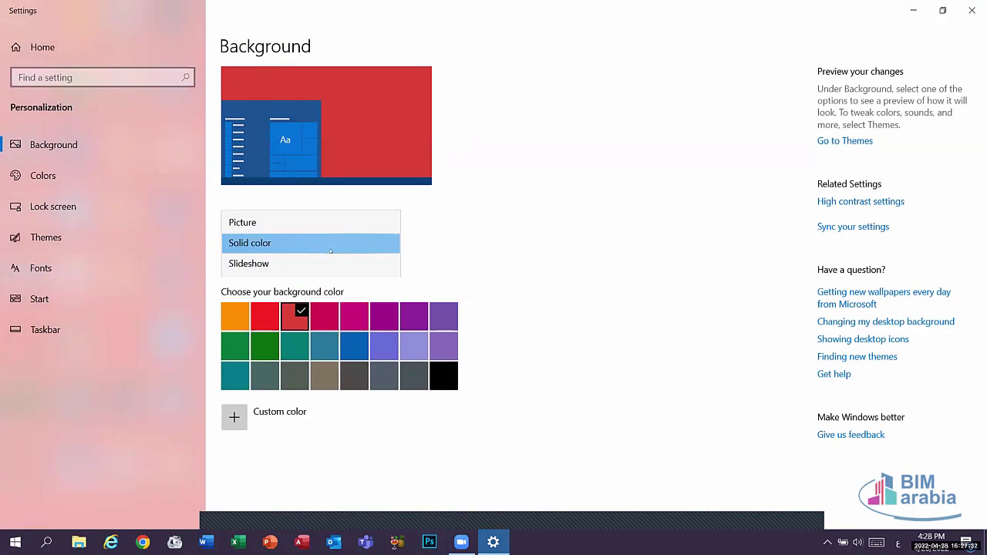
Step: Try a slideshow background with pictures changing every 30 minutes, and switch the background back to Picture
left_click(248, 264)
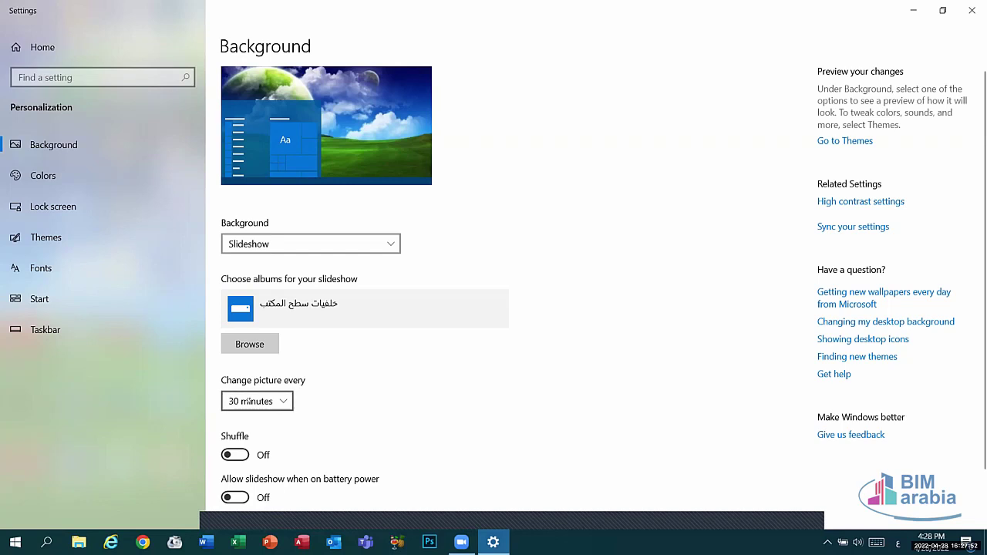
left_click(271, 395)
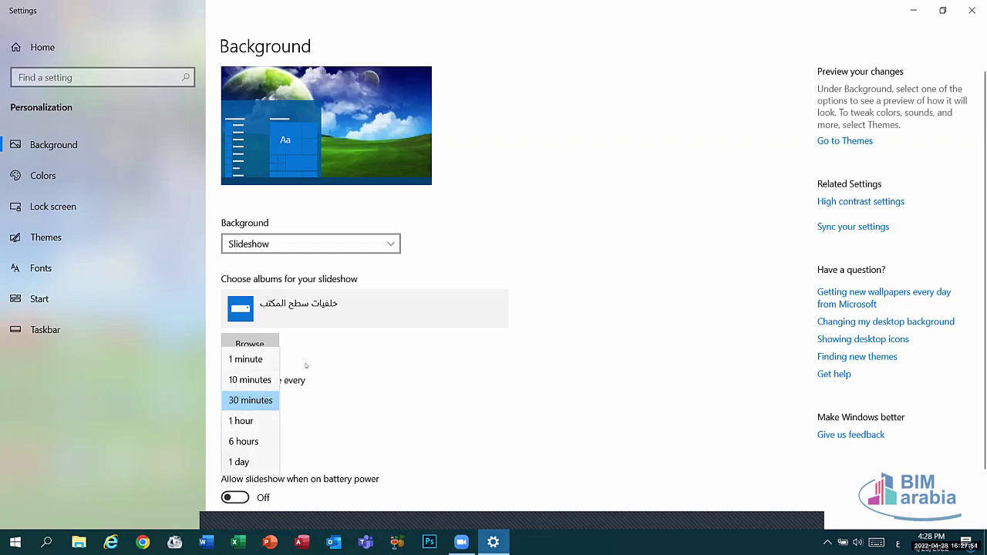
left_click(251, 404)
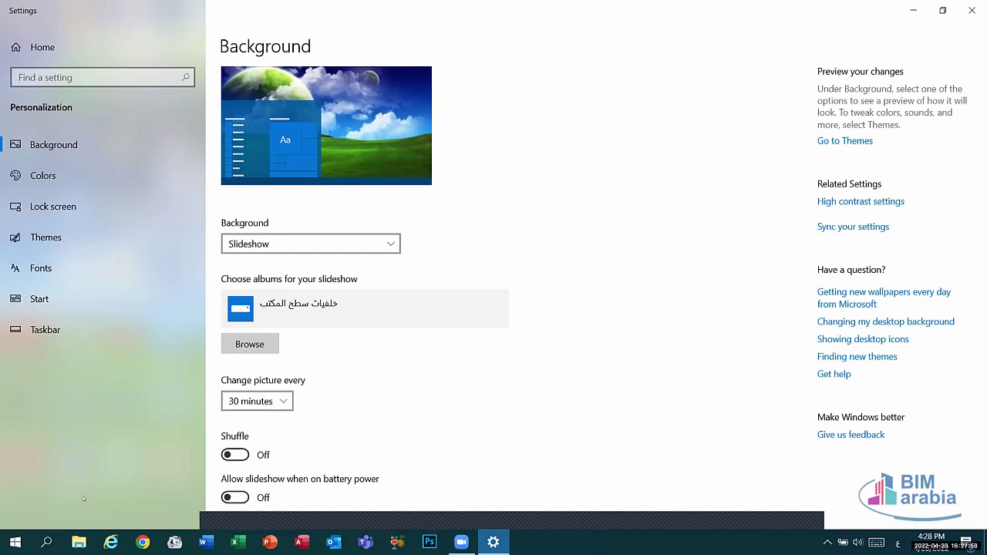
left_click(262, 244)
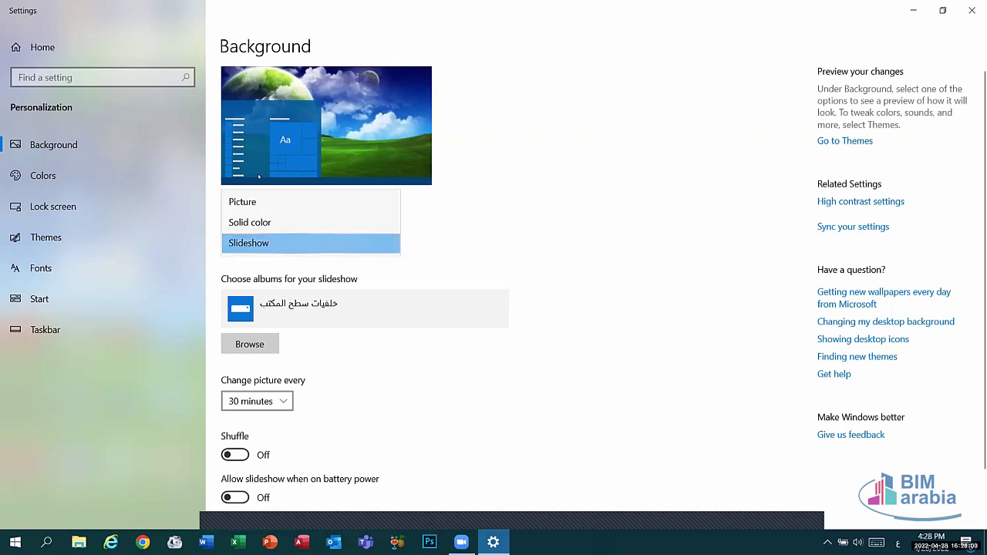
left_click(264, 201)
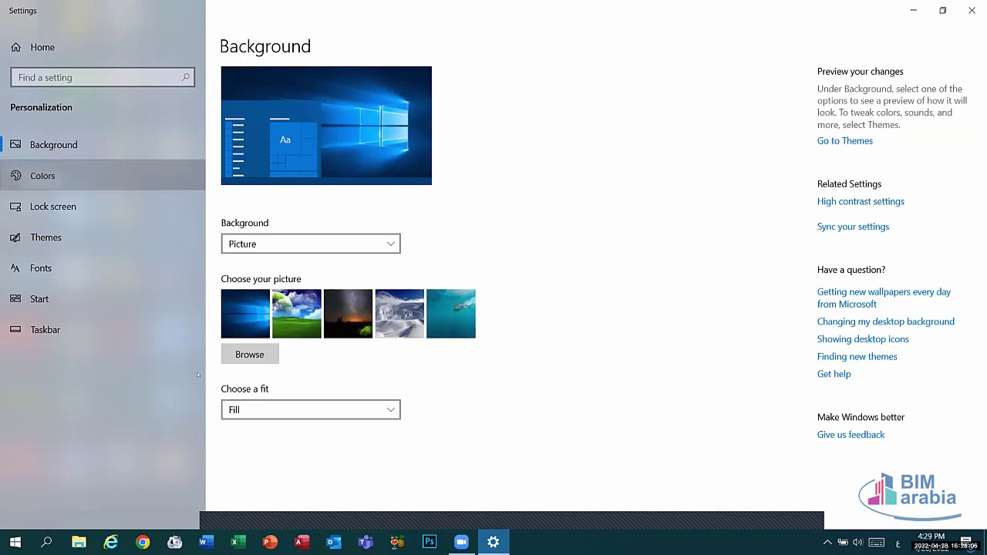
Step: Close the settings and reopen the personalization settings from the desktop, demonstrating it twice
left_click(39, 176)
left_click(972, 10)
right_click(481, 172)
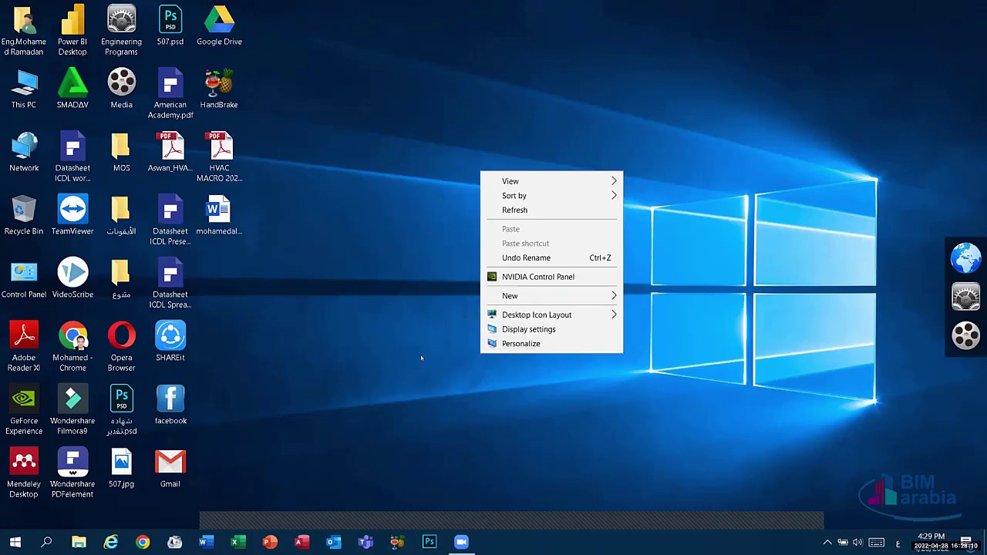
left_click(536, 343)
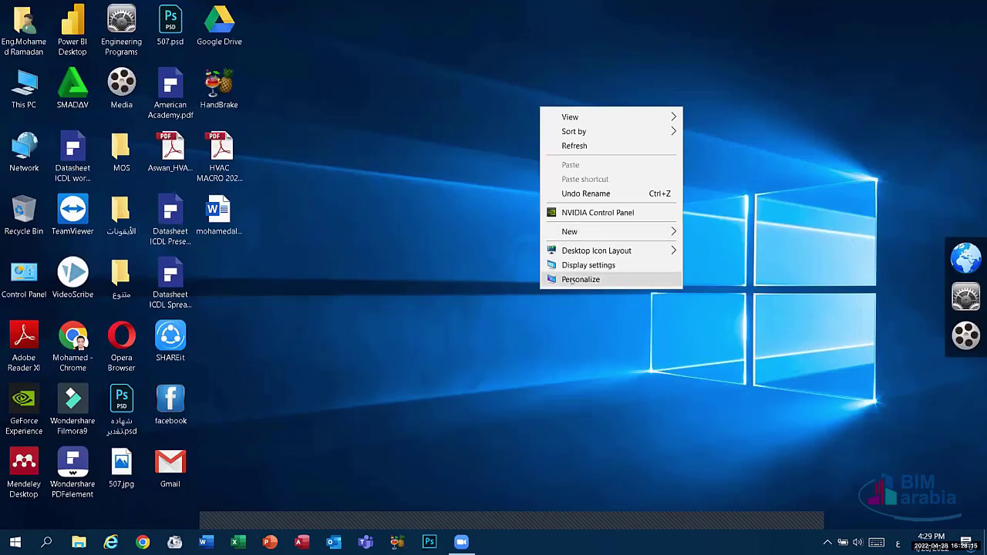
left_click(546, 264)
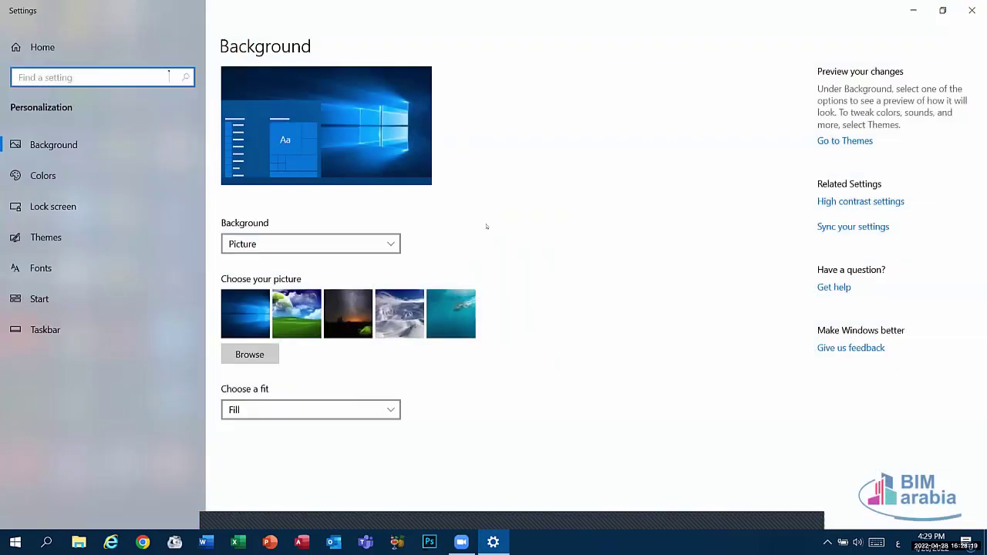
key("alt+F4")
right_click(456, 348)
left_click(488, 339)
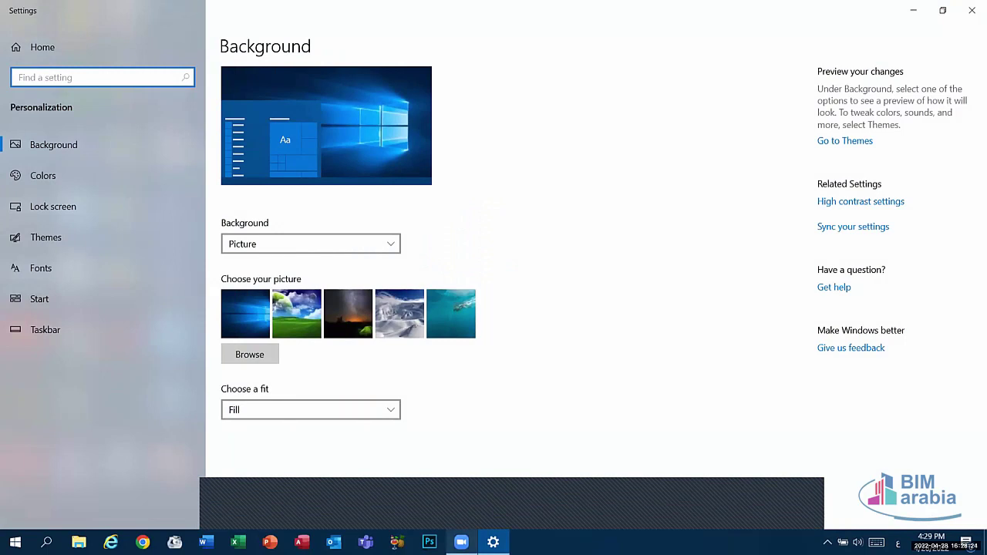
Step: Try the yellow accent color and view it on the desktop, and restore the blue accent color
left_click(60, 172)
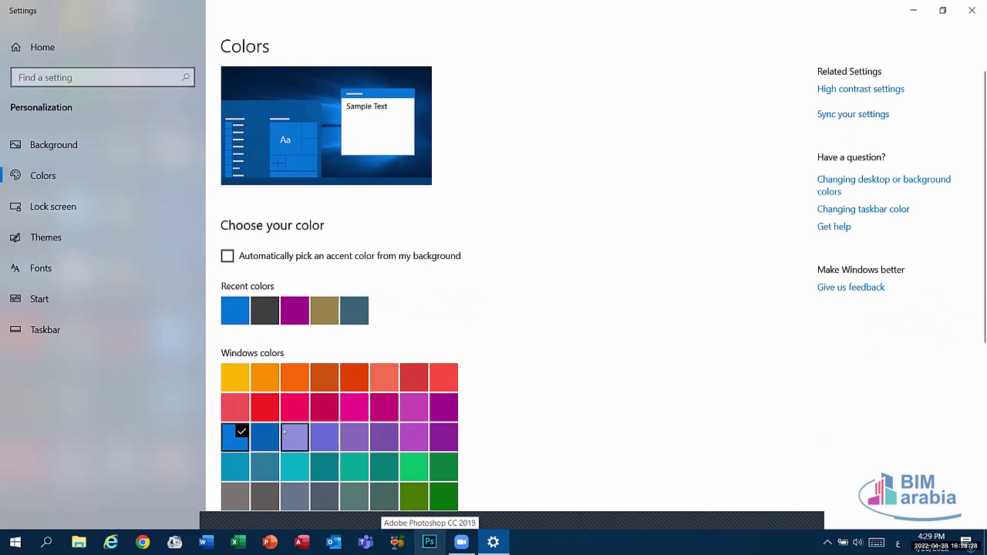
left_click(234, 375)
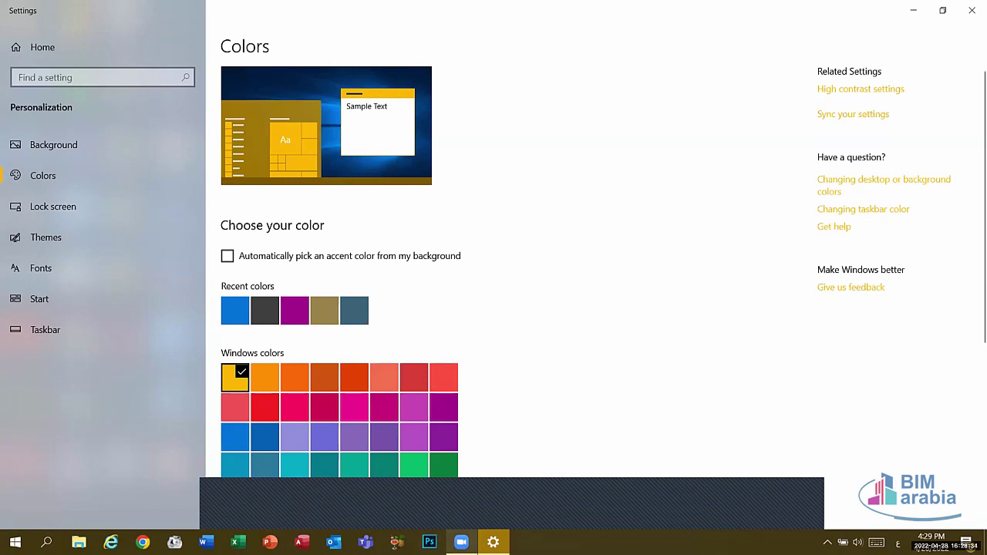
key("alt+F4")
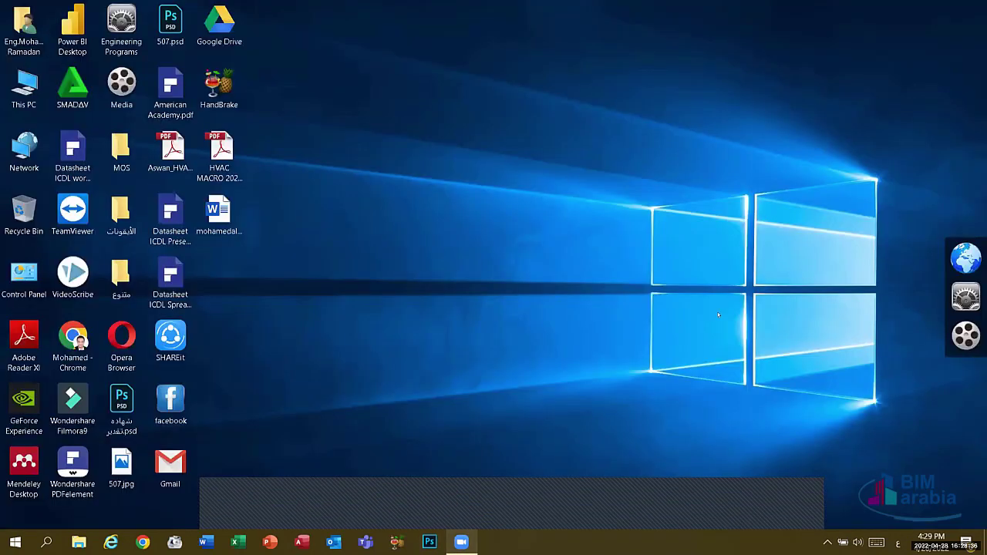
key("super+i")
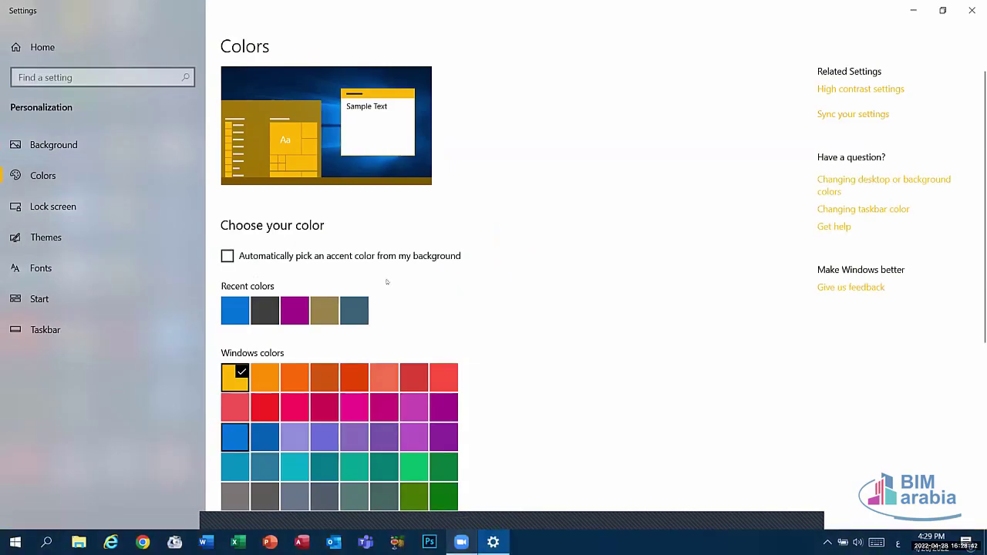
left_click(235, 437)
Step: Set the default app mode to Dark and check its look in File Explorer
scroll(247, 428, "down", 5)
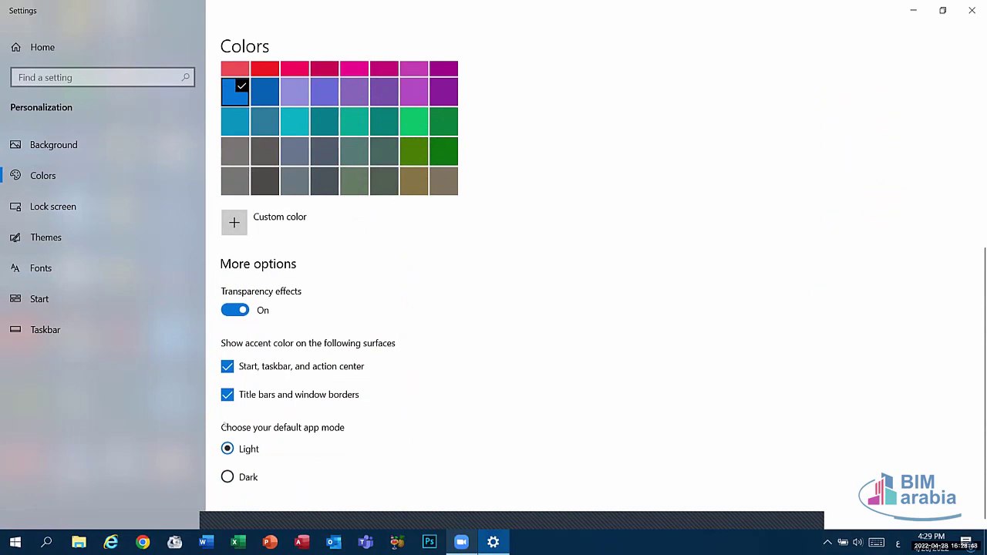
left_click(228, 477)
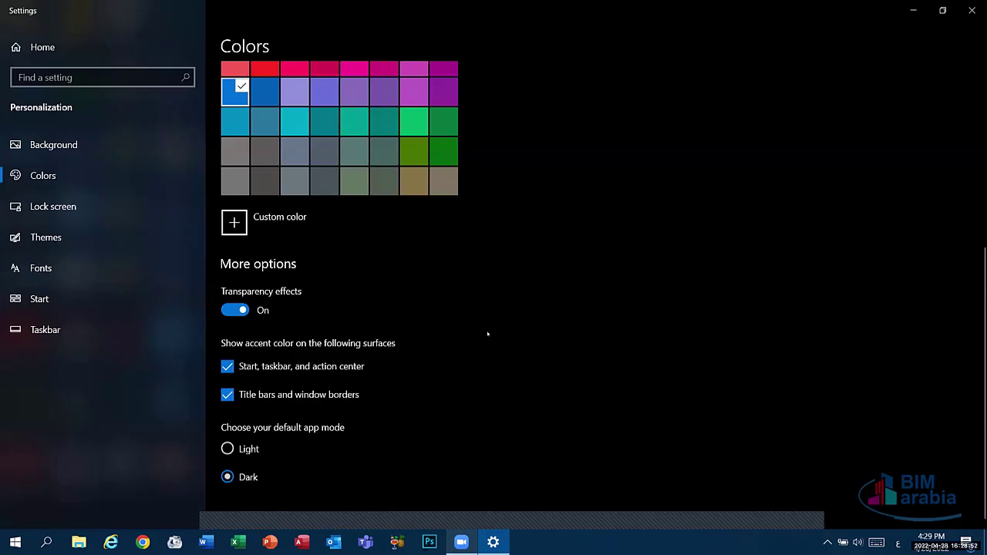
left_click(972, 10)
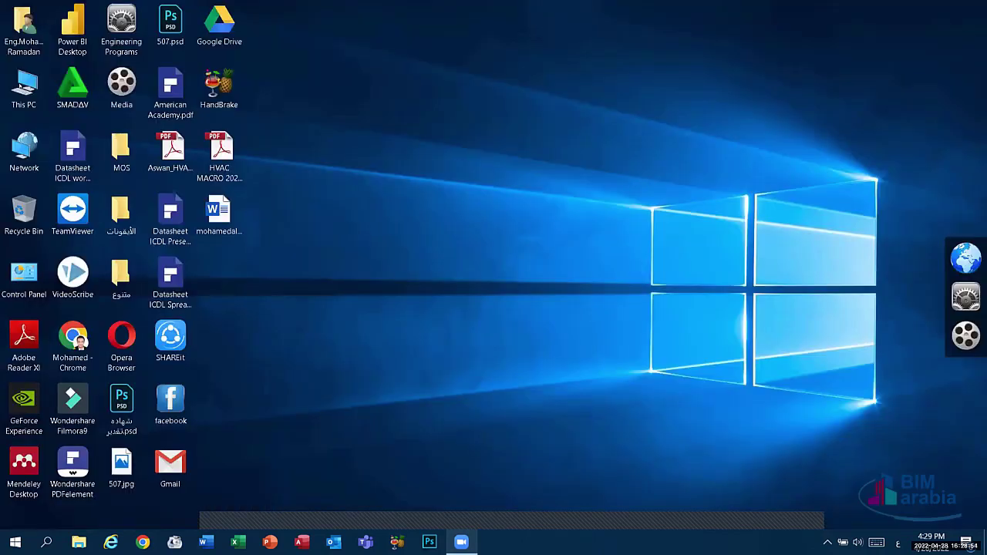
key("super+e")
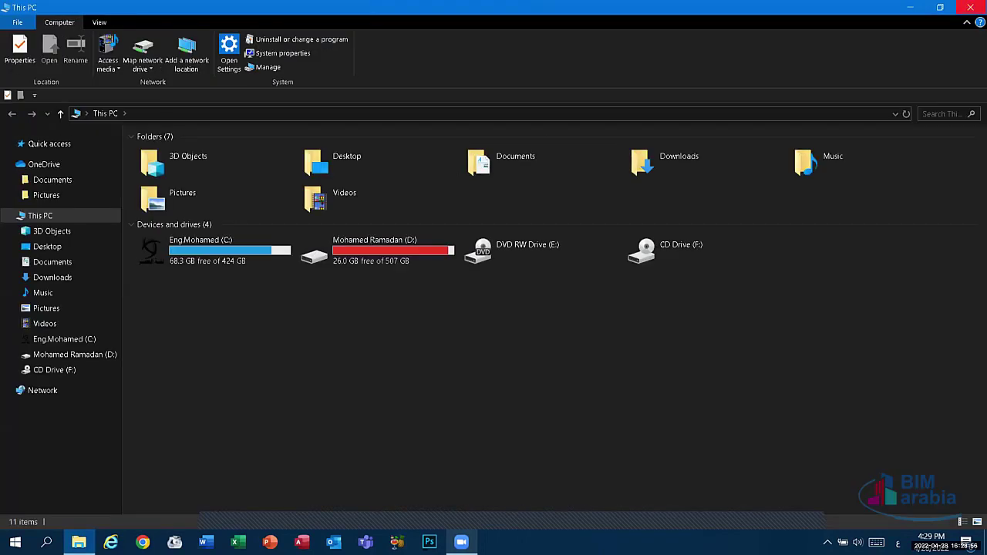
left_click(970, 10)
Step: Reopen the personalization settings from the desktop and set the default app mode to Light
right_click(553, 194)
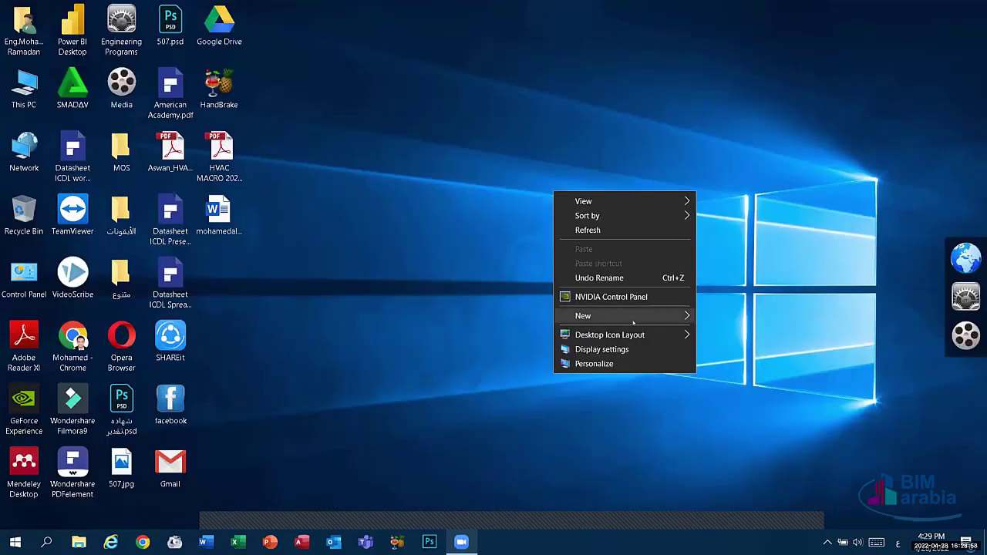
left_click(592, 364)
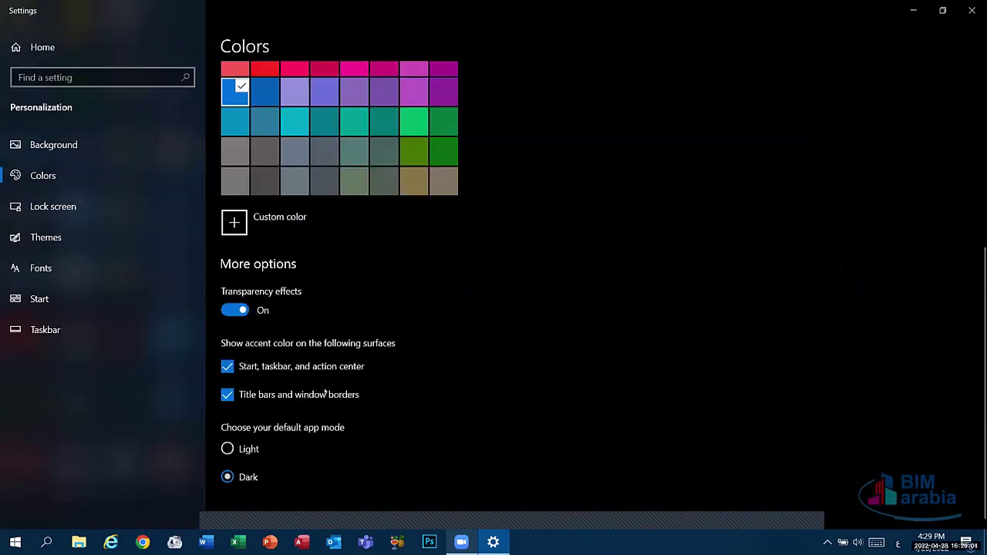
left_click(227, 449)
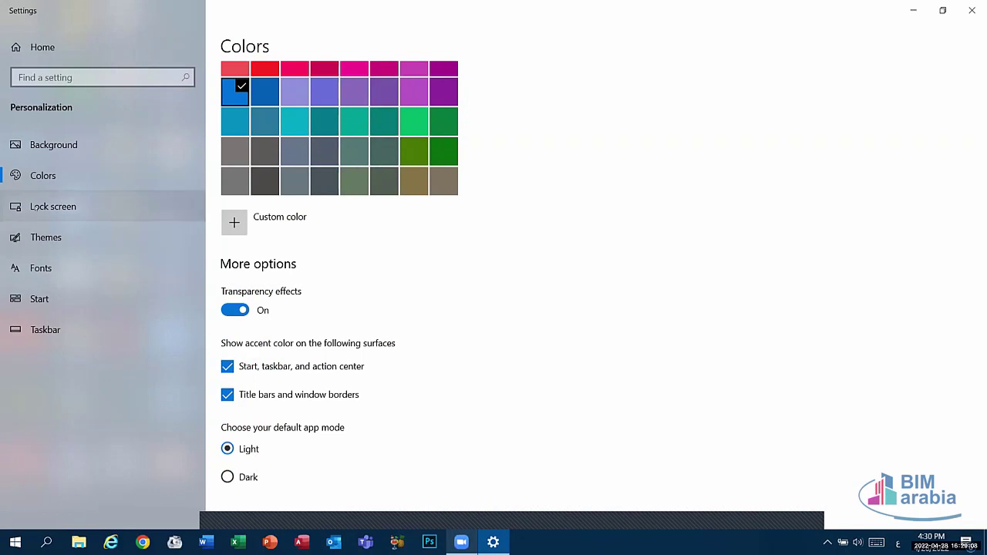
Step: Open the lock screen's screen saver settings and review the available screen savers, keeping 3D Text
left_click(34, 207)
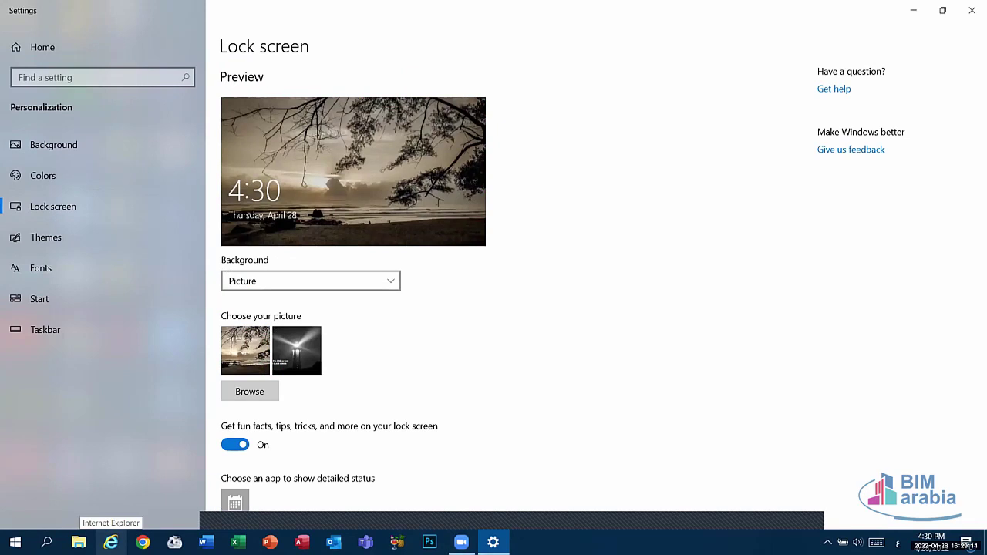
scroll(266, 385, "down", 5)
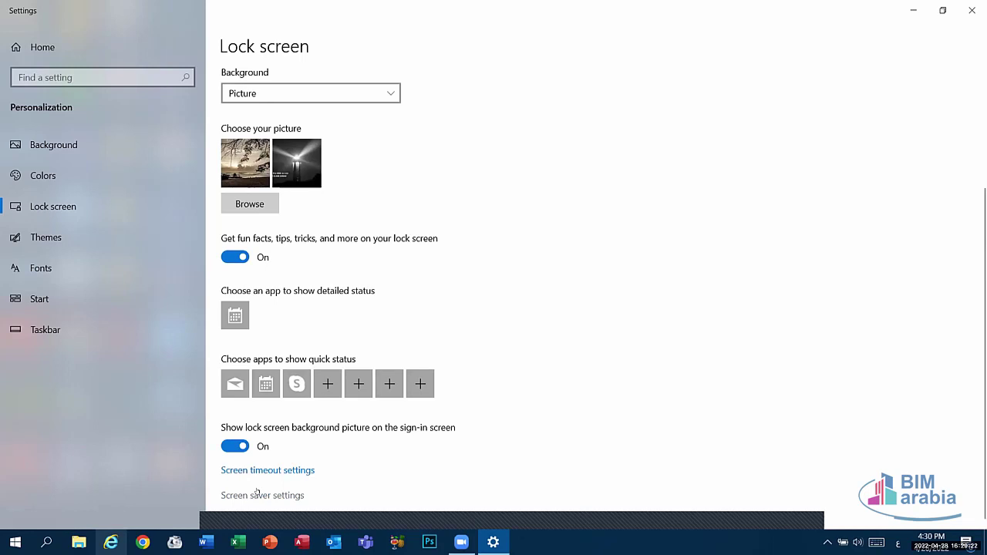
left_click(254, 495)
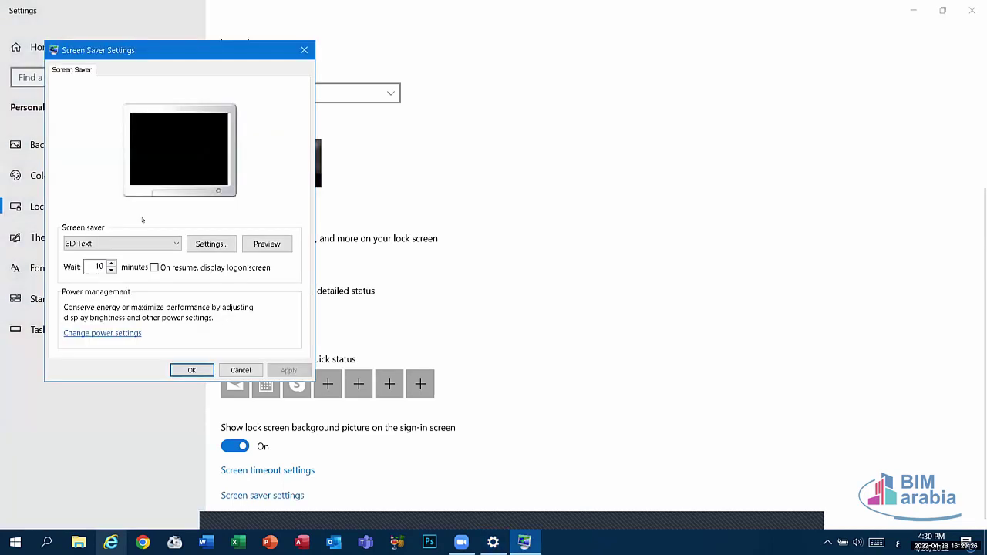
left_click(91, 244)
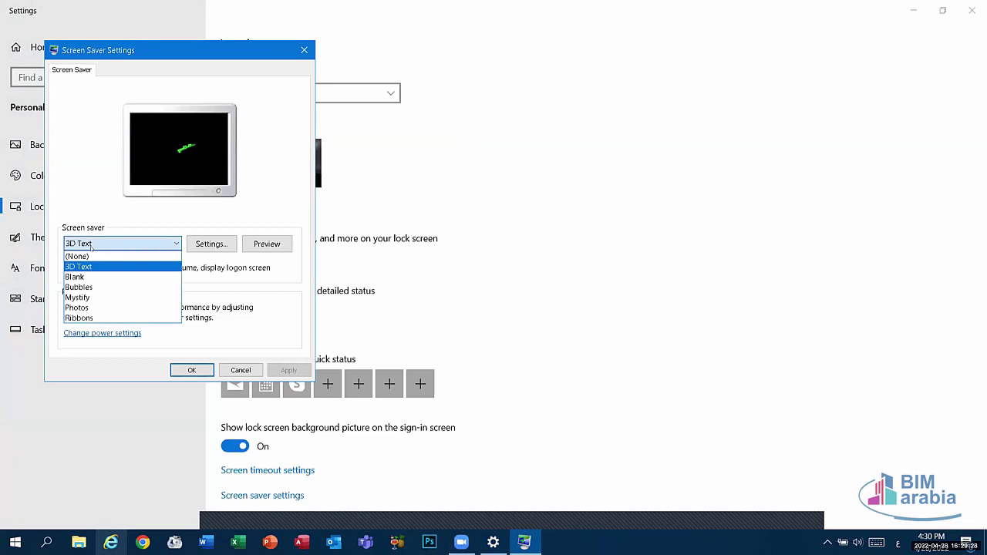
left_click(103, 245)
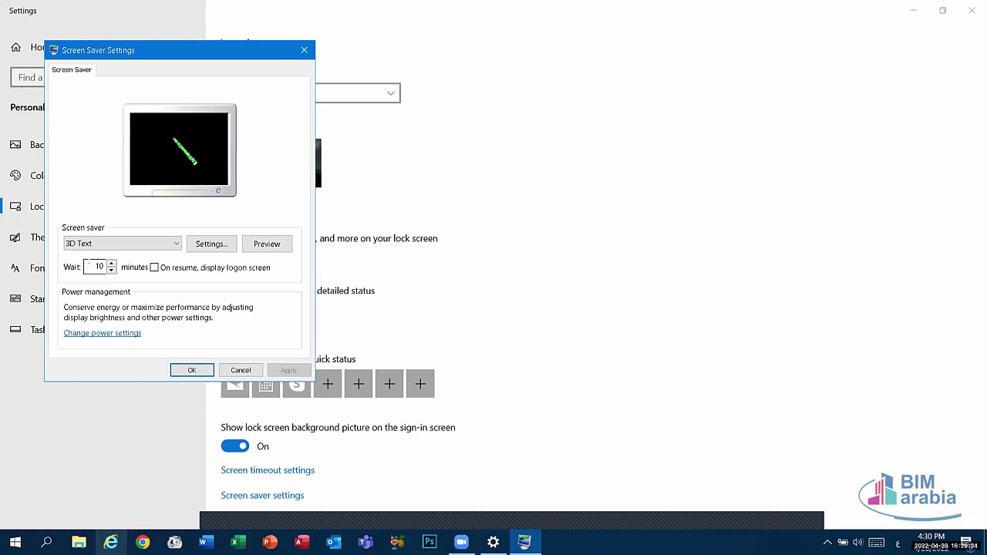
Step: Set the screen saver's wait time to 5 minutes and apply it
double_click(90, 265)
type("5")
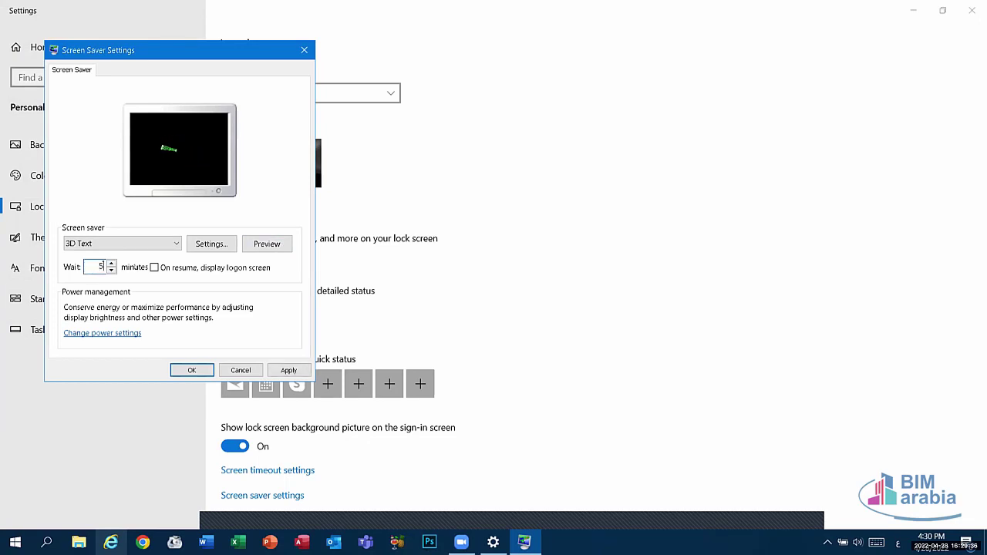
left_click(288, 370)
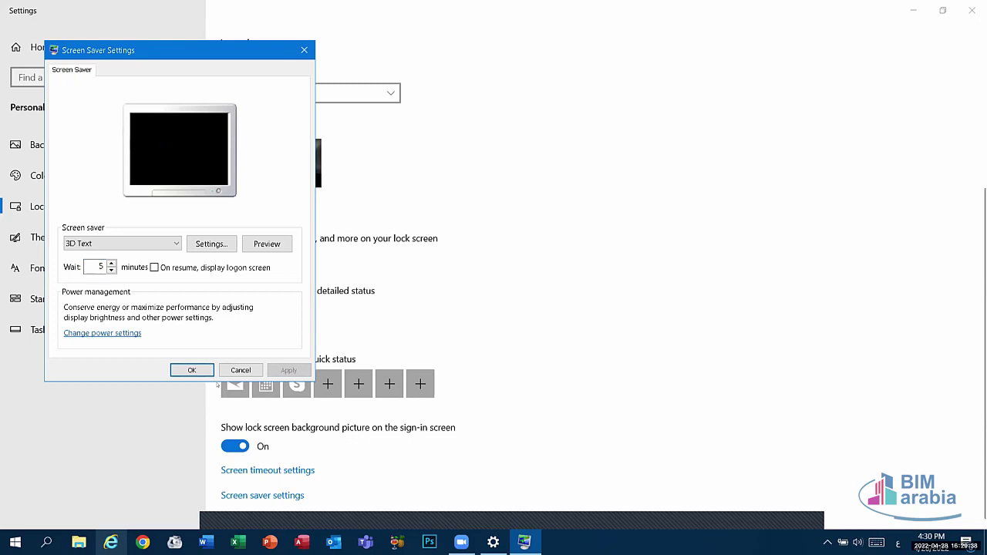
Step: Accept the screen saver settings, reopen them from the lock screen settings and preview the 3D Text screen saver
left_click(192, 370)
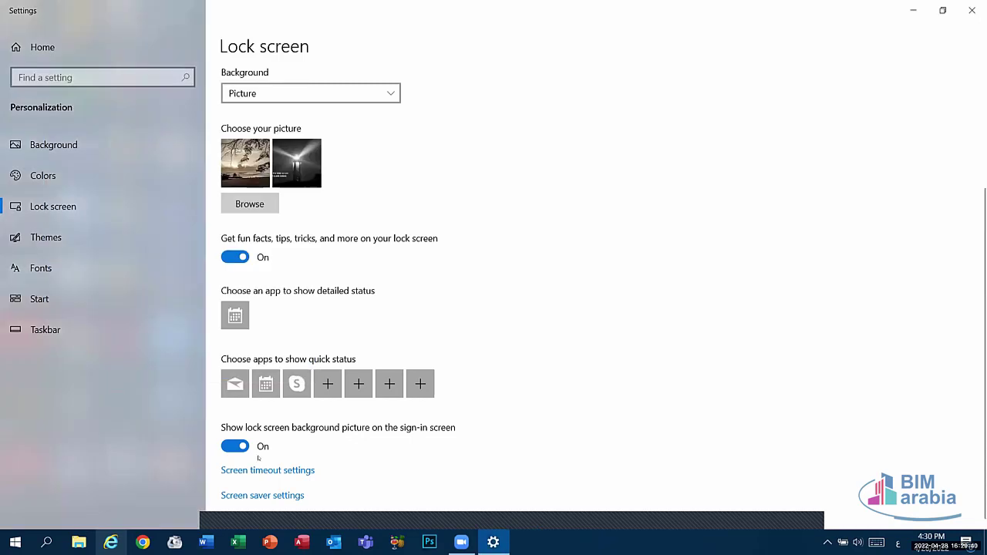
left_click(264, 497)
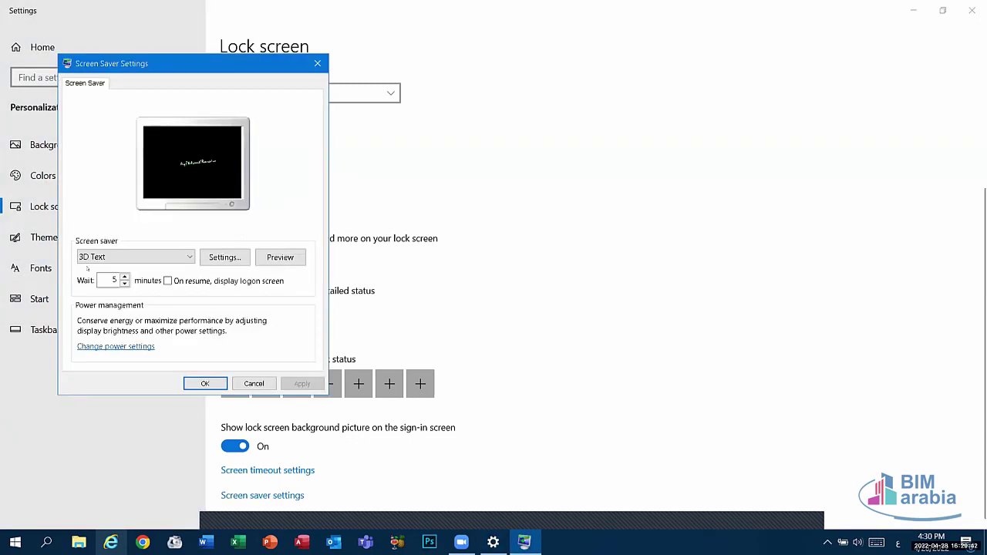
left_click(280, 257)
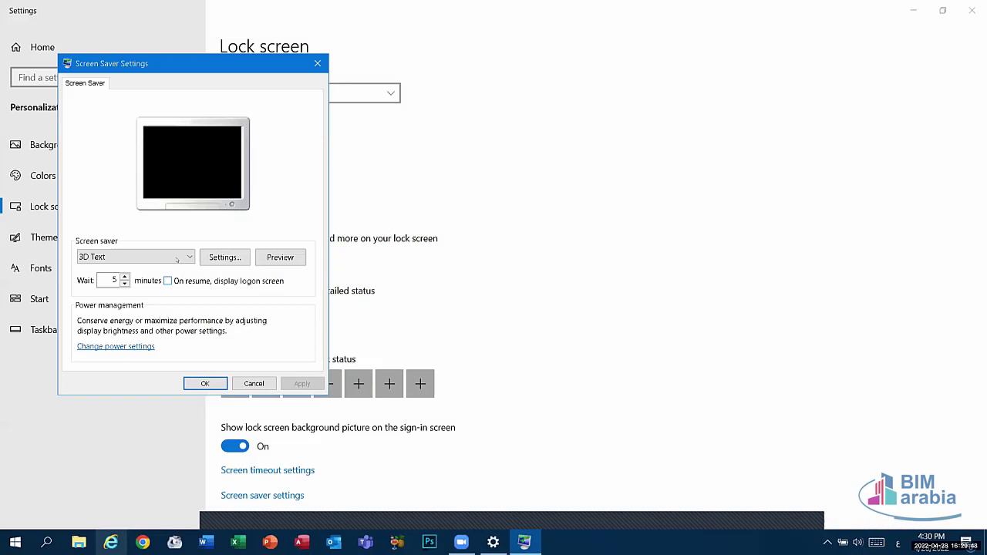
Step: Select the Bubbles screen saver and preview it full screen
left_click(135, 257)
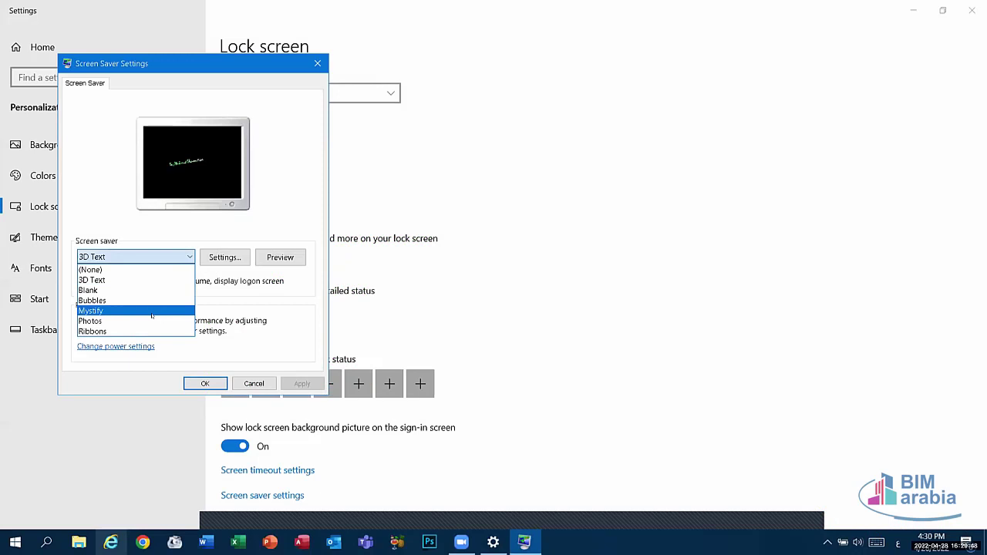
left_click(140, 299)
left_click(284, 255)
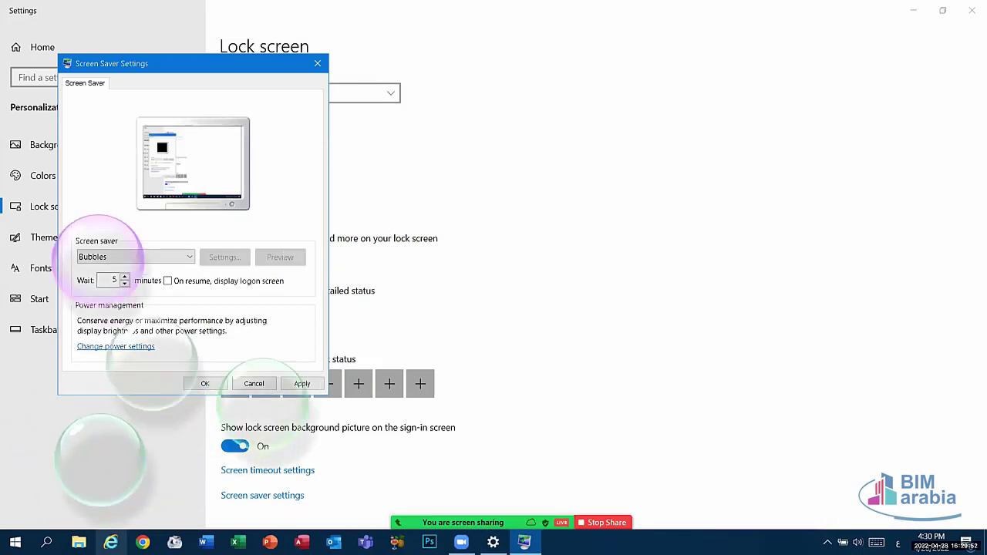
Step: Switch the screen saver to Ribbons and preview it full screen
left_click(166, 258)
key("Down")
key("Down")
key("Down")
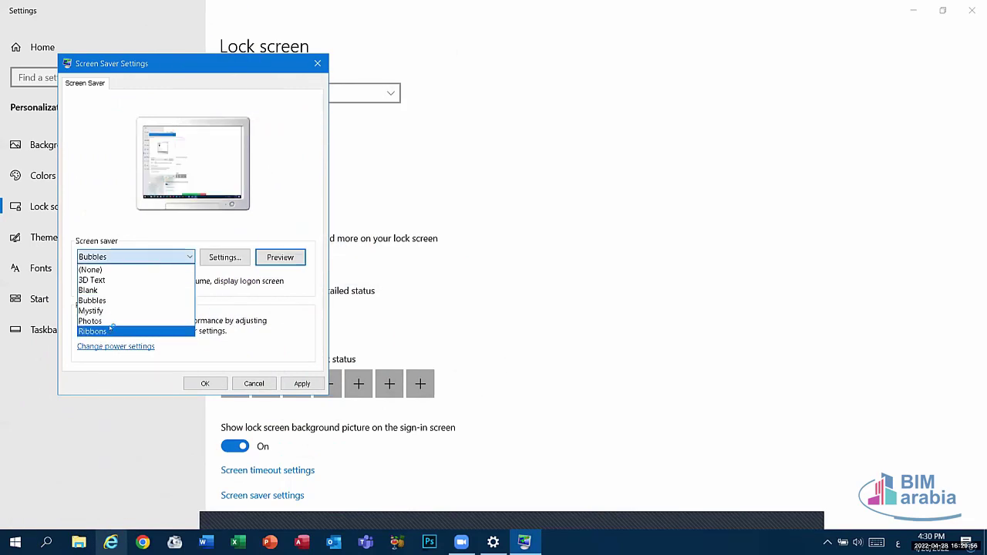
key("Return")
left_click(280, 257)
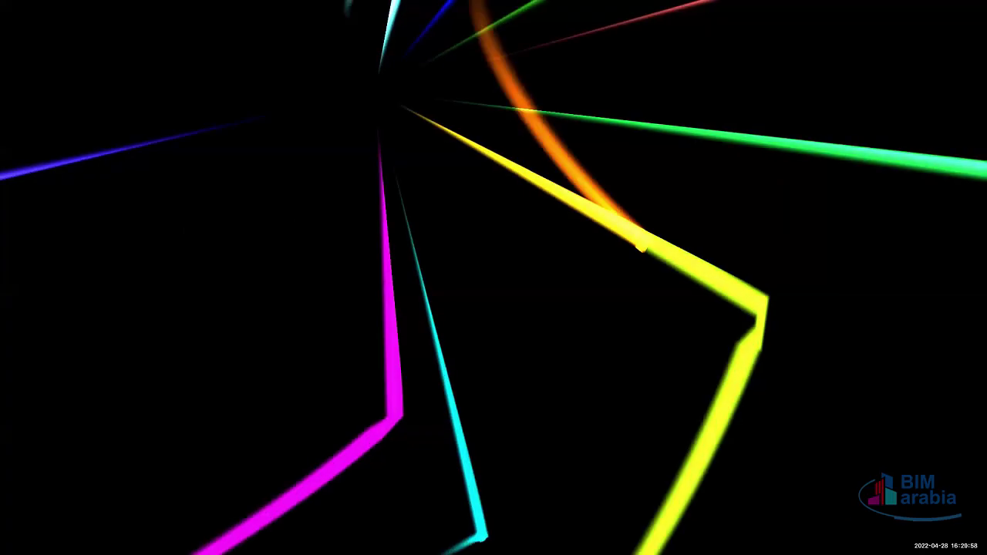
mouse_move(119, 293)
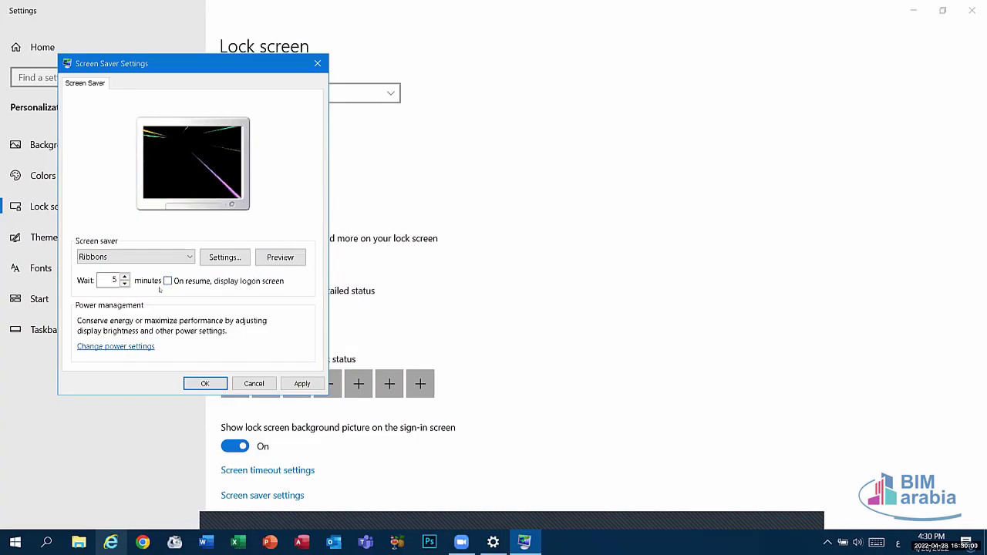
Step: Set the screen saver back to 3D Text, apply it and close the screen saver settings
left_click(120, 260)
left_click(92, 280)
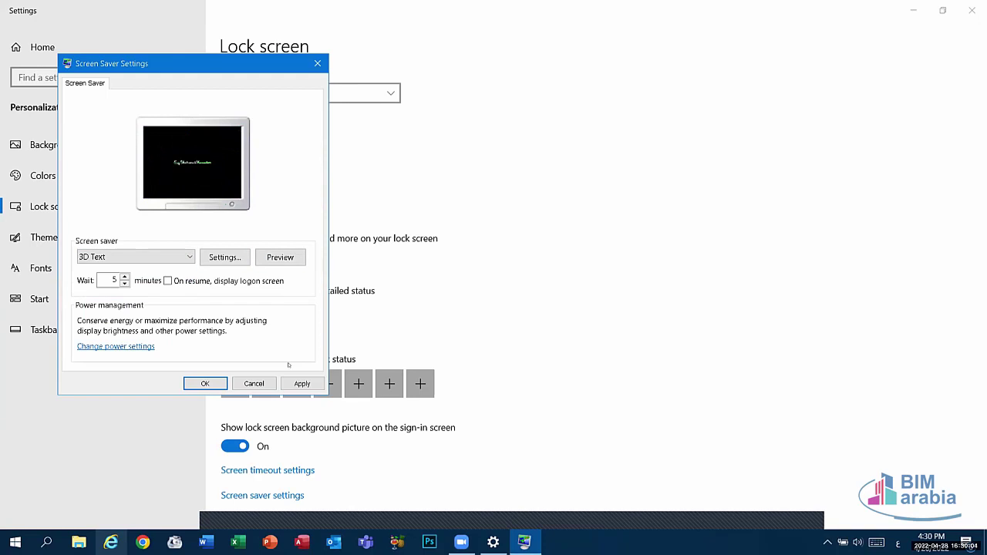
left_click(301, 384)
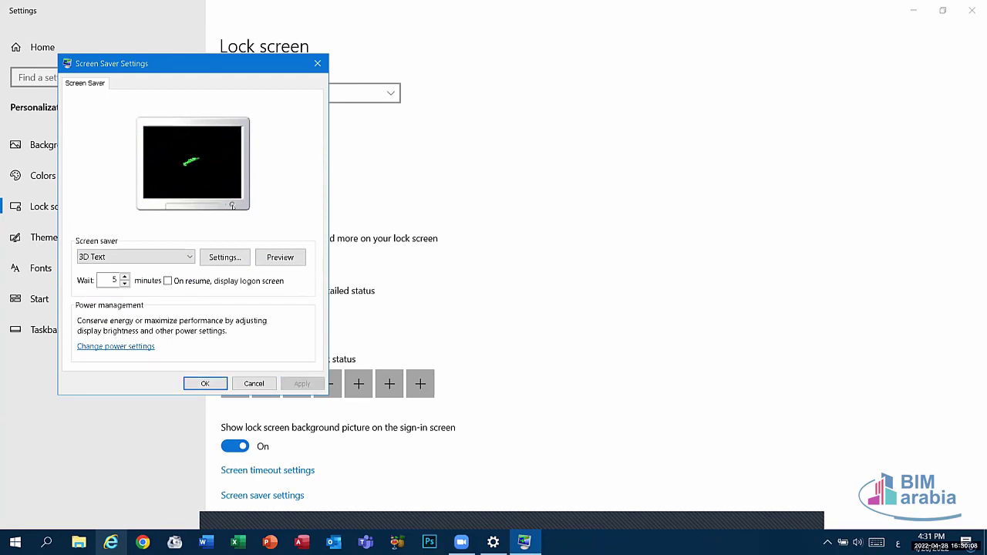
left_click(205, 383)
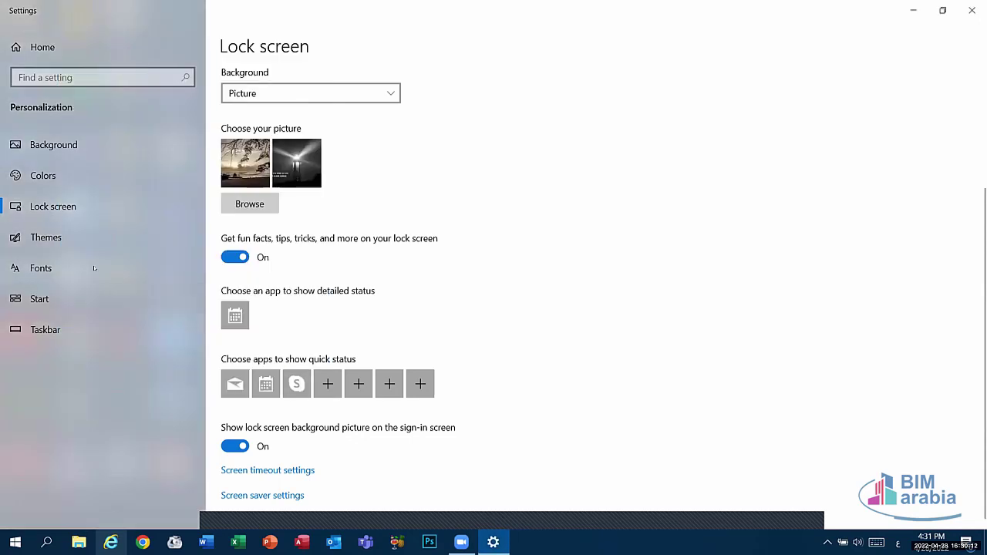
Step: Open the theme settings, look at the current desktop behind them and return to the settings
left_click(68, 230)
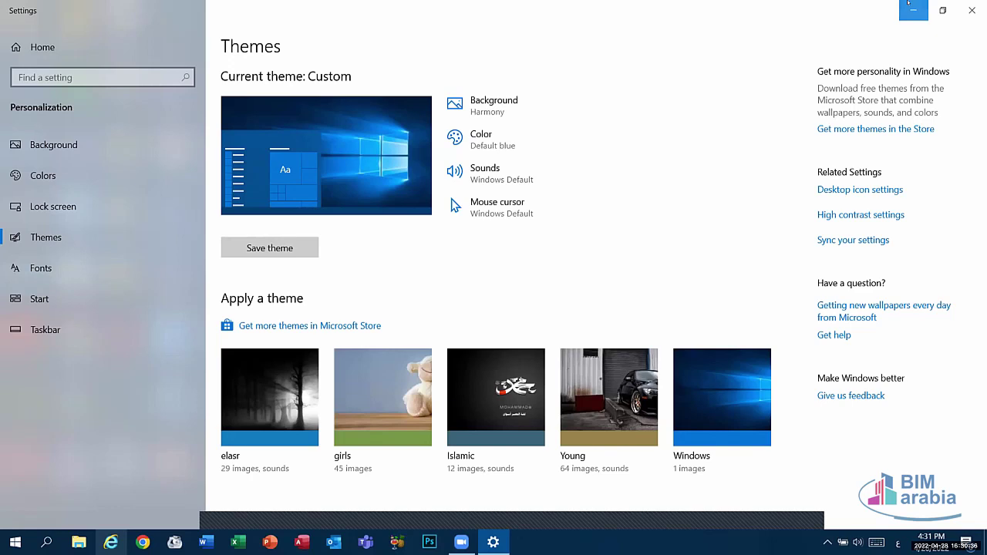
left_click(909, 4)
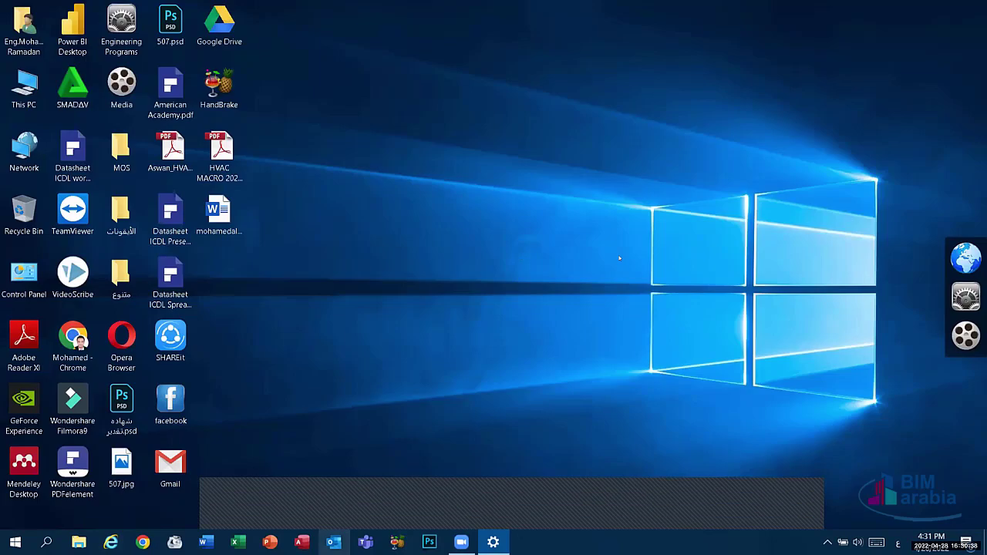
key("alt+Tab")
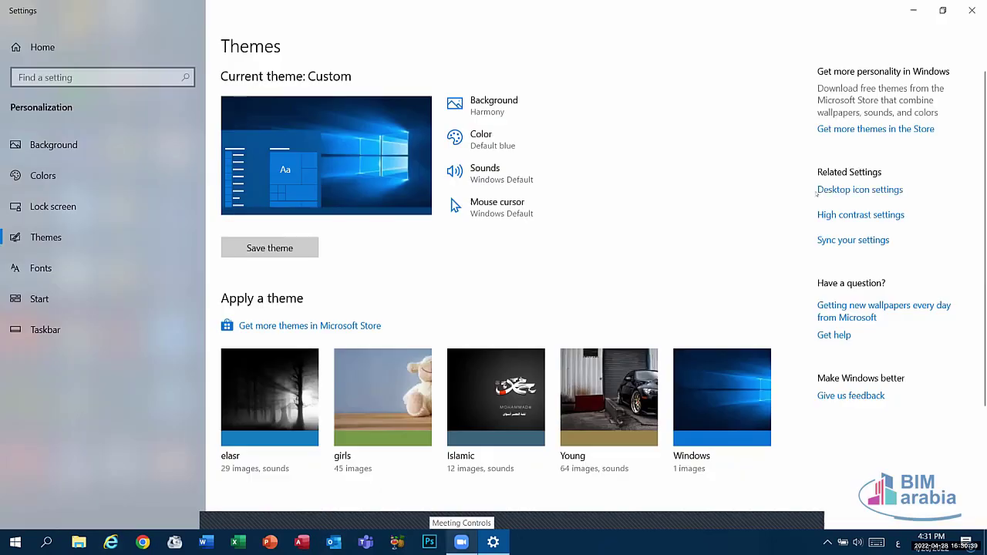
Step: Open the desktop icon settings and change the This PC icon to the blue-screen monitor from imageres.dll
left_click(860, 191)
left_click_drag(239, 95, 581, 73)
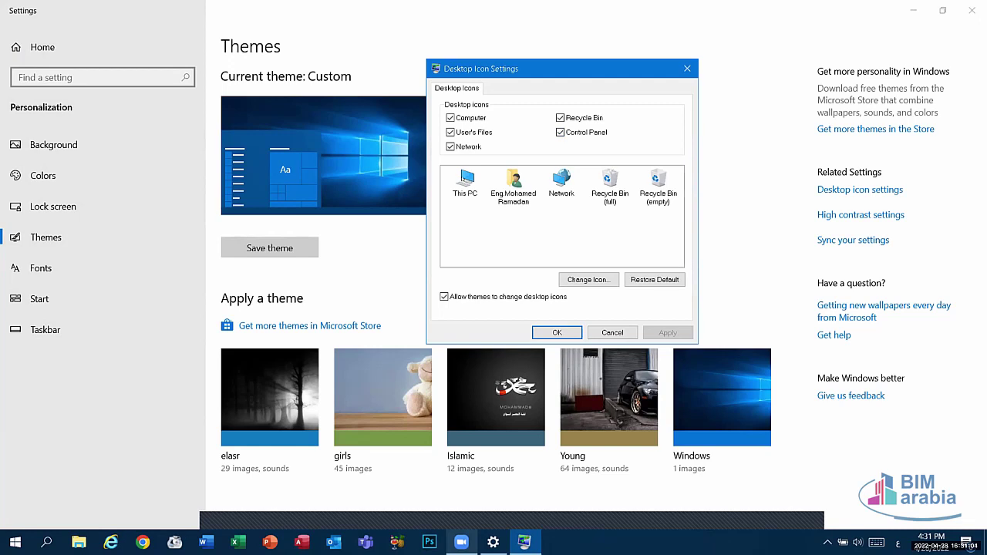
left_click(465, 180)
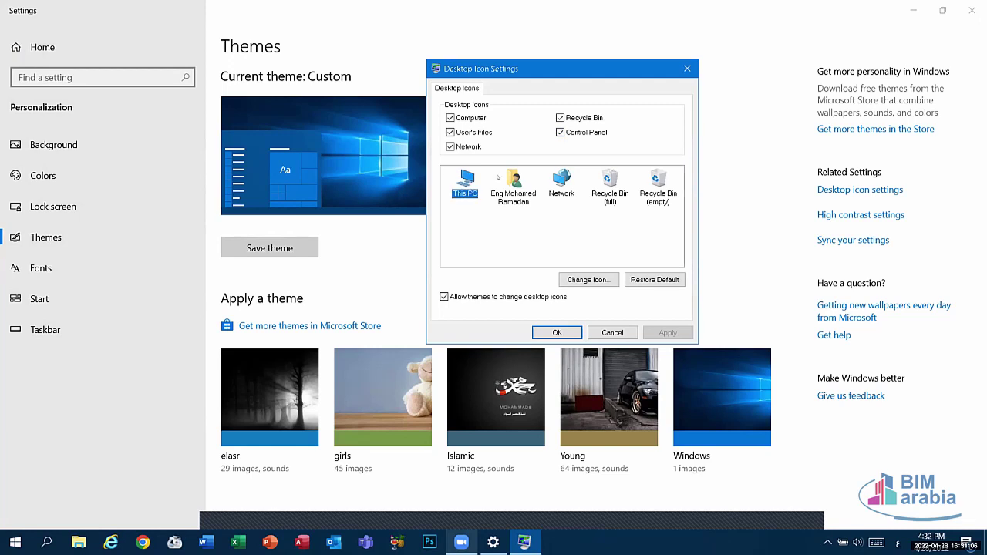
left_click(602, 280)
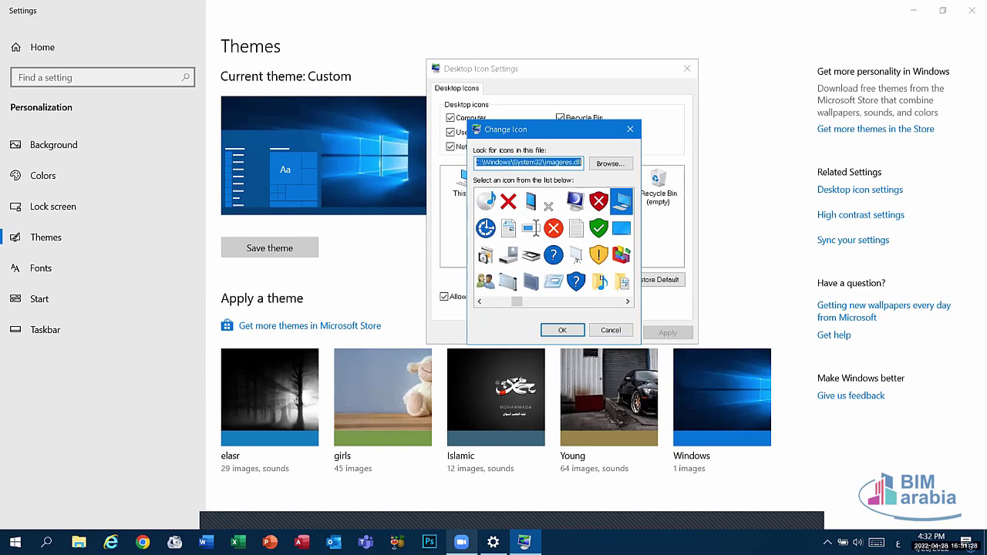
left_click(599, 201)
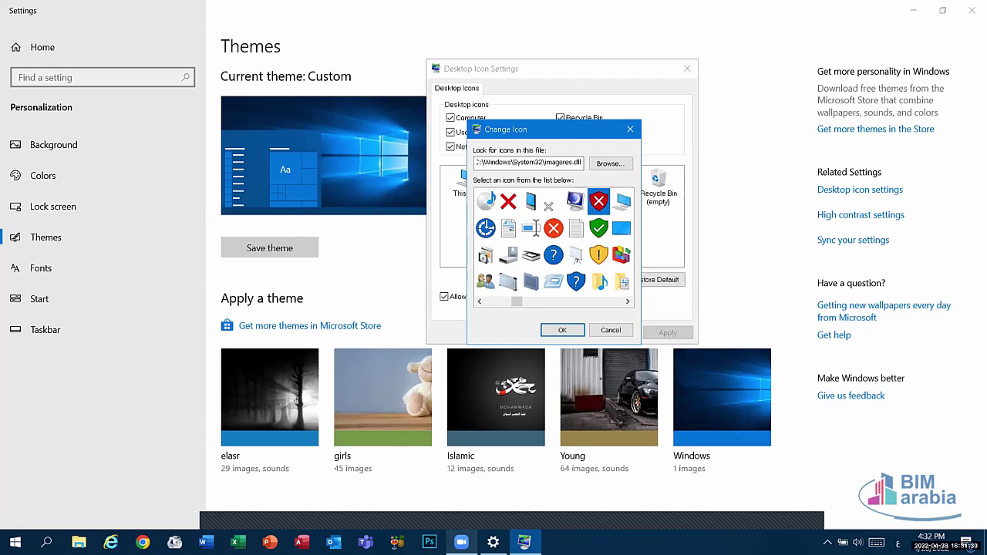
left_click(575, 201)
left_click(562, 330)
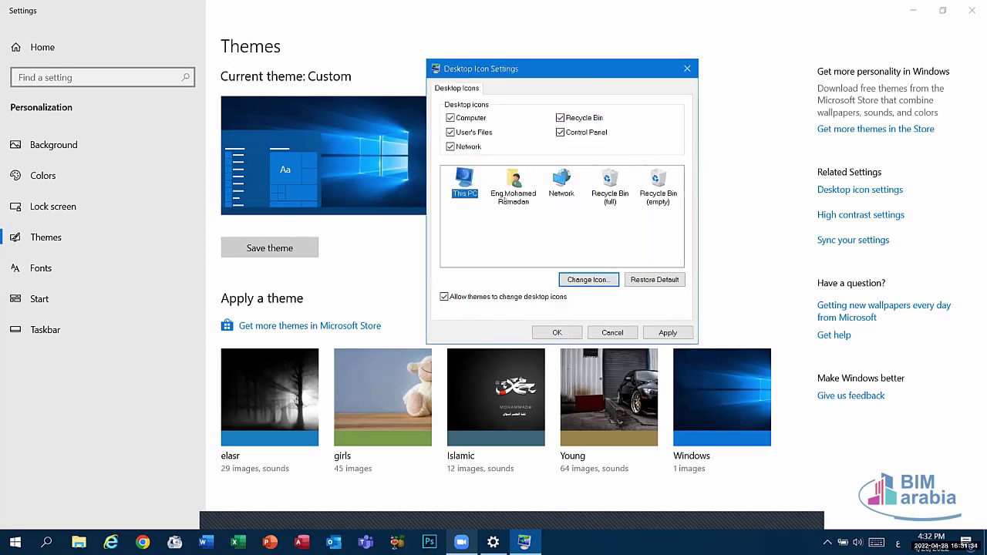
Step: Restore the default This PC icon and close the desktop icon settings without applying
left_click(651, 277)
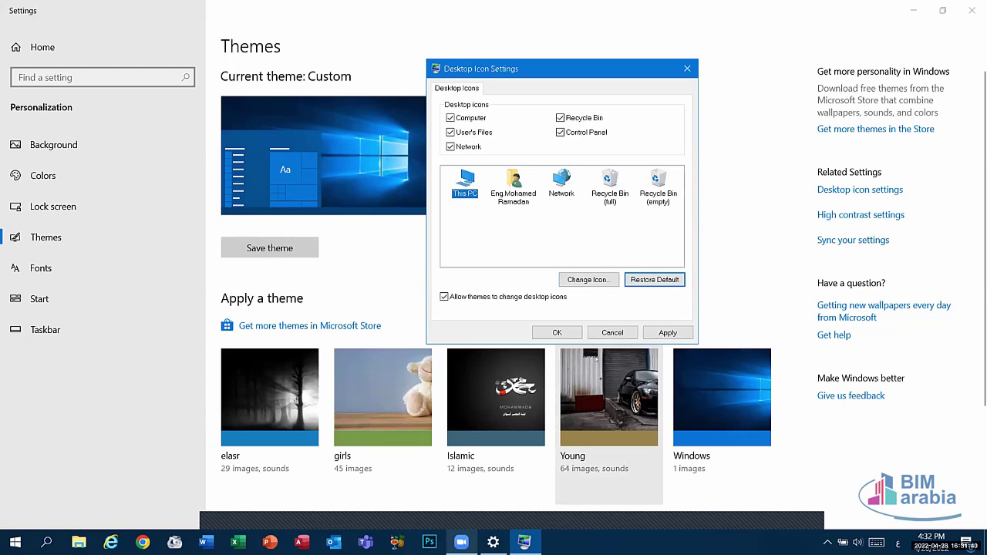
left_click(687, 69)
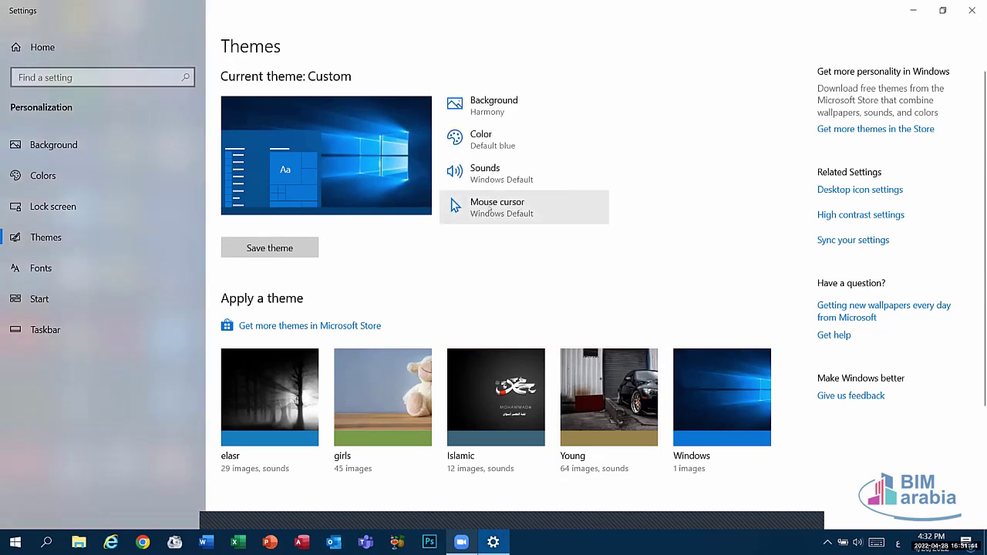
Step: Open the theme's mouse cursor settings and examine the pointers of the Windows Default scheme, from Normal Select to Person Select
left_click(490, 209)
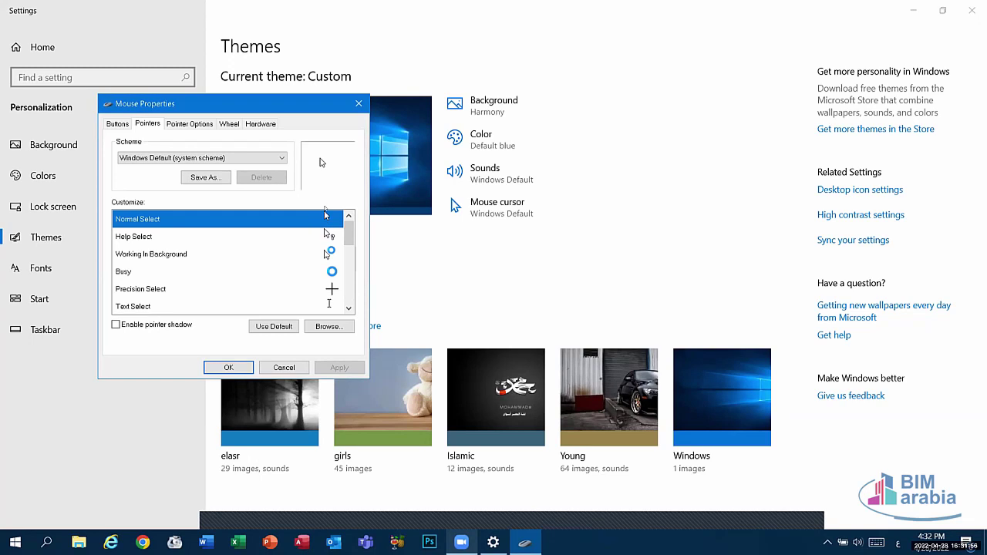
key("Down")
key("Down")
key("Down")
key("Down")
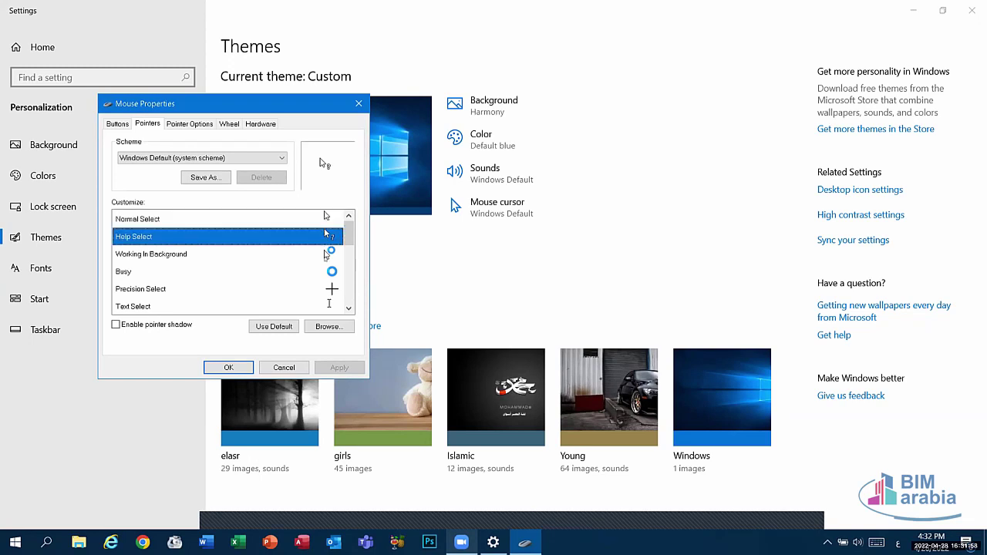
key("Up")
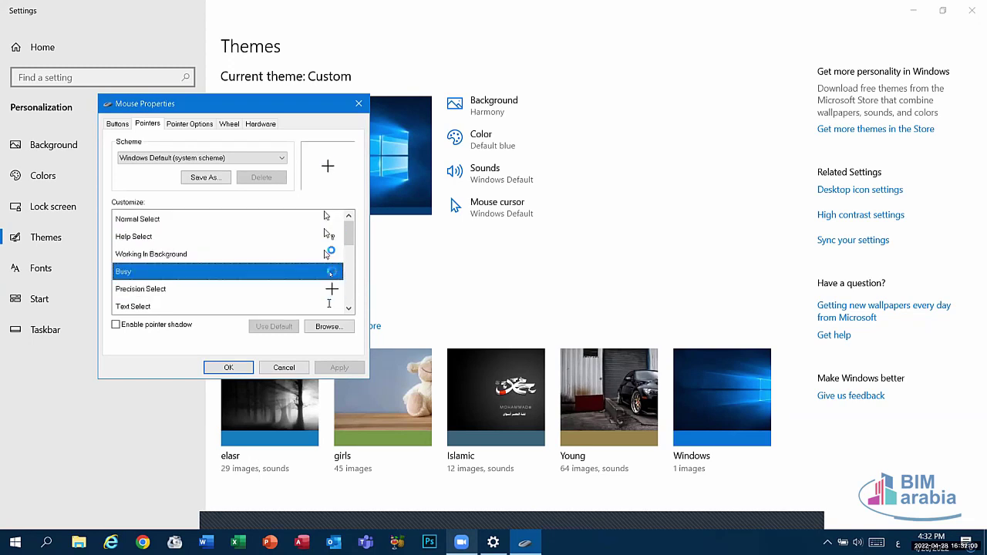
scroll(228, 262, "down", 3)
left_click(143, 254)
key("Down")
key("Down")
key("Down")
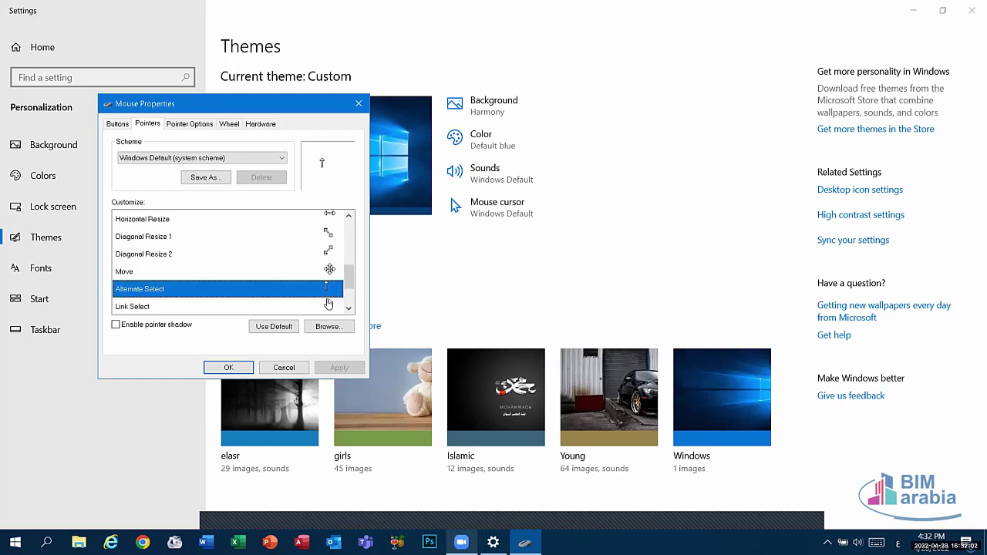
scroll(328, 297, "down", 1)
left_click(327, 290)
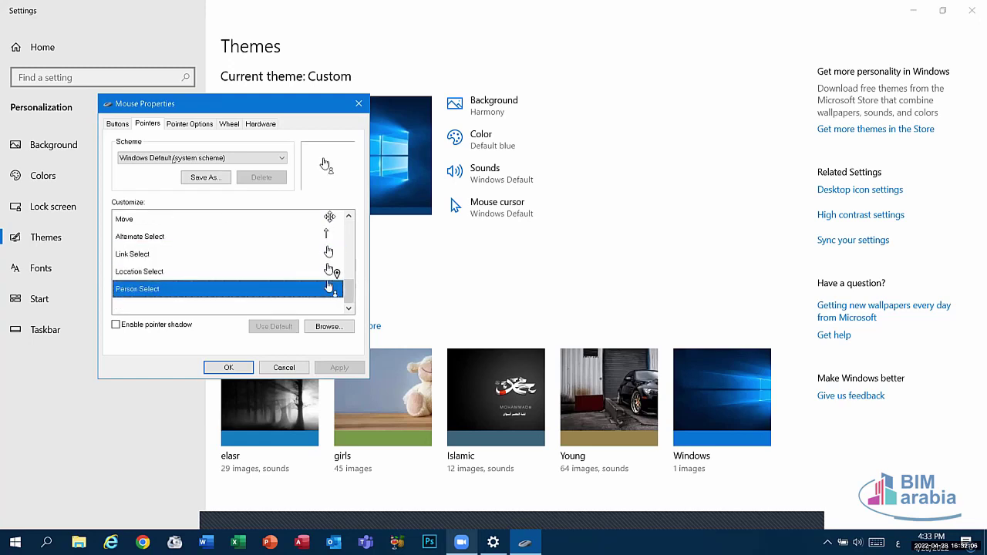
Step: Set the mouse double-click speed to the middle of its range and apply it
left_click(116, 124)
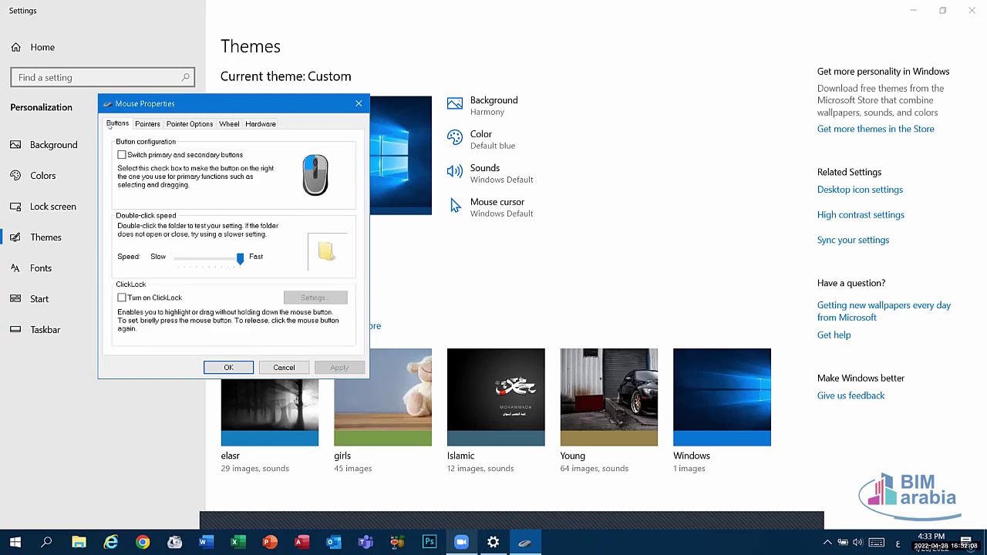
left_click(208, 260)
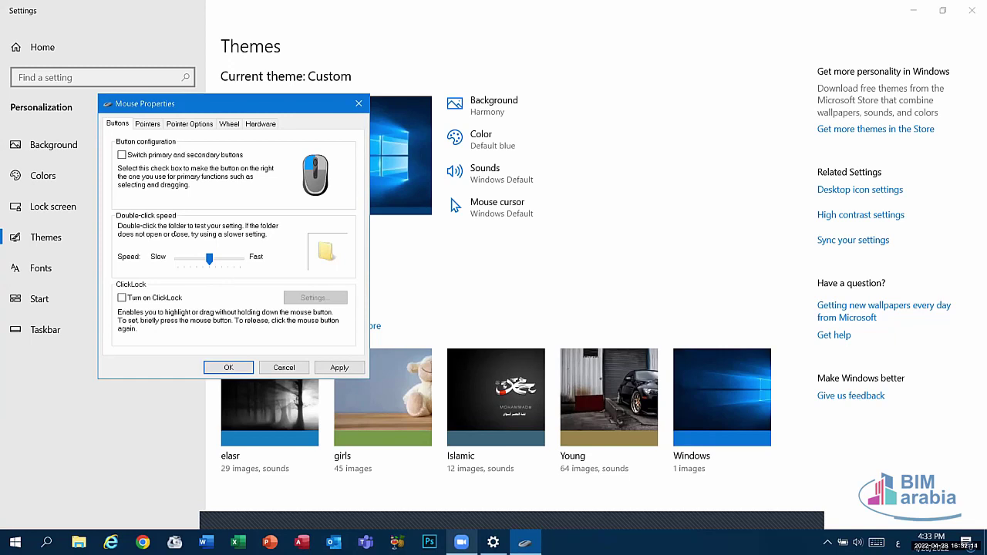
left_click(339, 367)
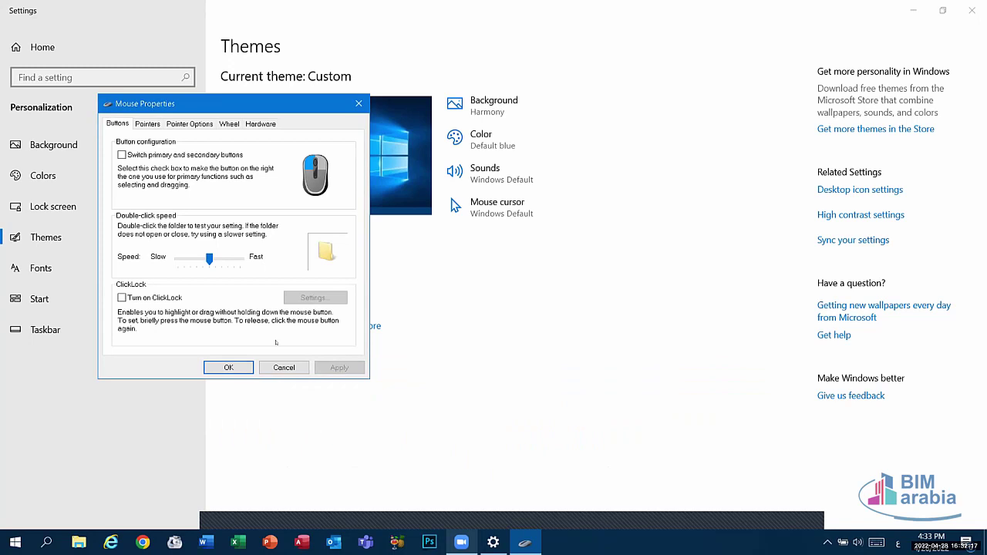
Step: Try long pointer trails in the mouse pointer options, turn them off again and close the mouse properties
left_click(199, 125)
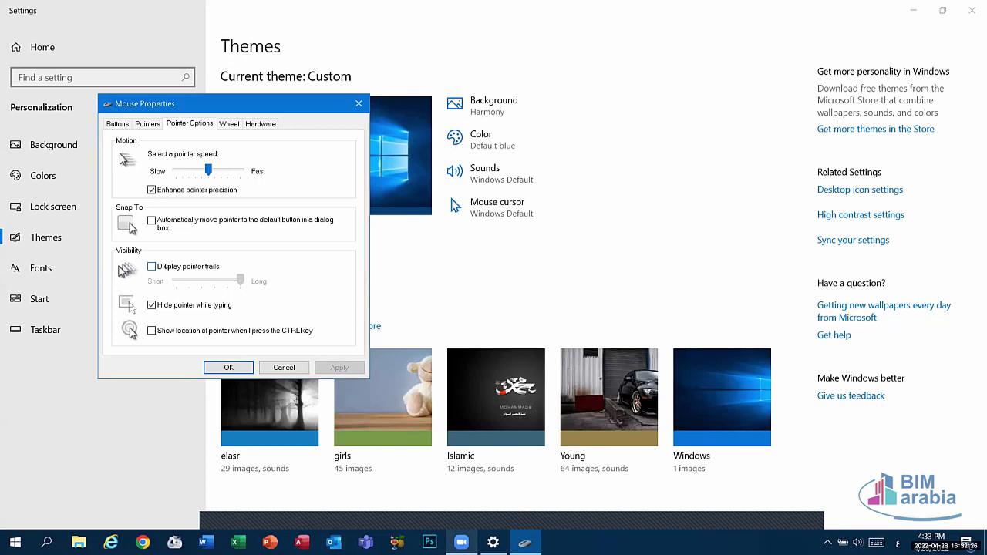
left_click(159, 267)
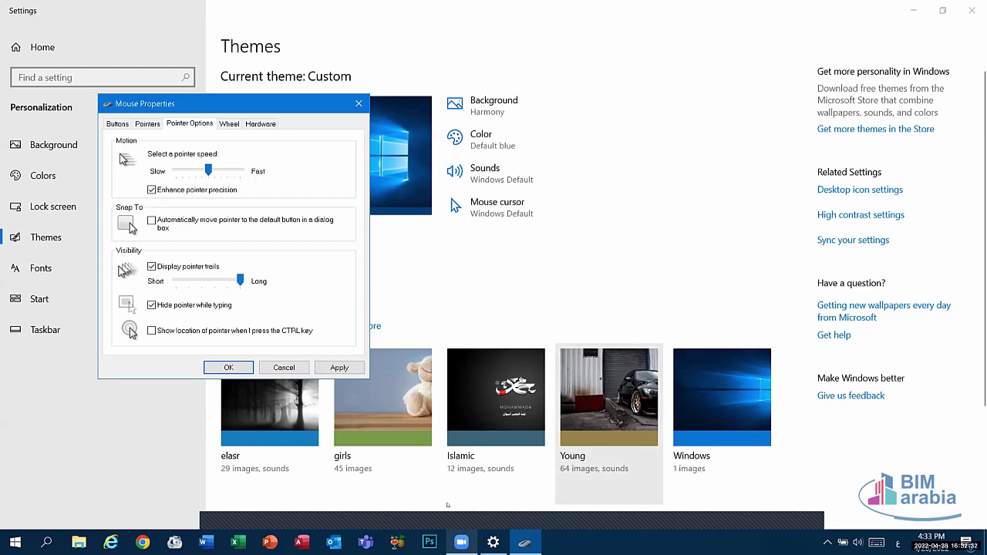
key("alt+p")
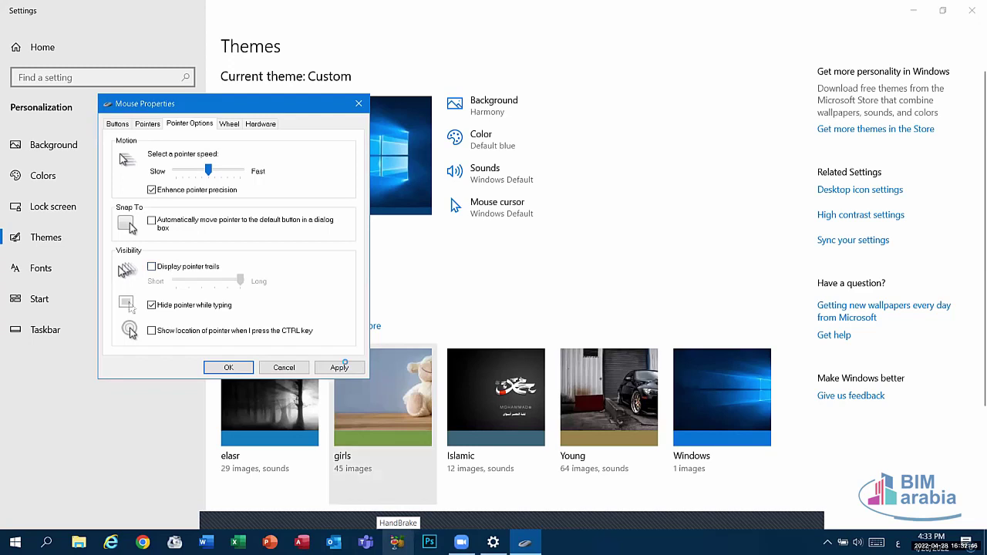
key("Escape")
Step: Open the Fonts personalization settings and browse the available fonts
key("Down")
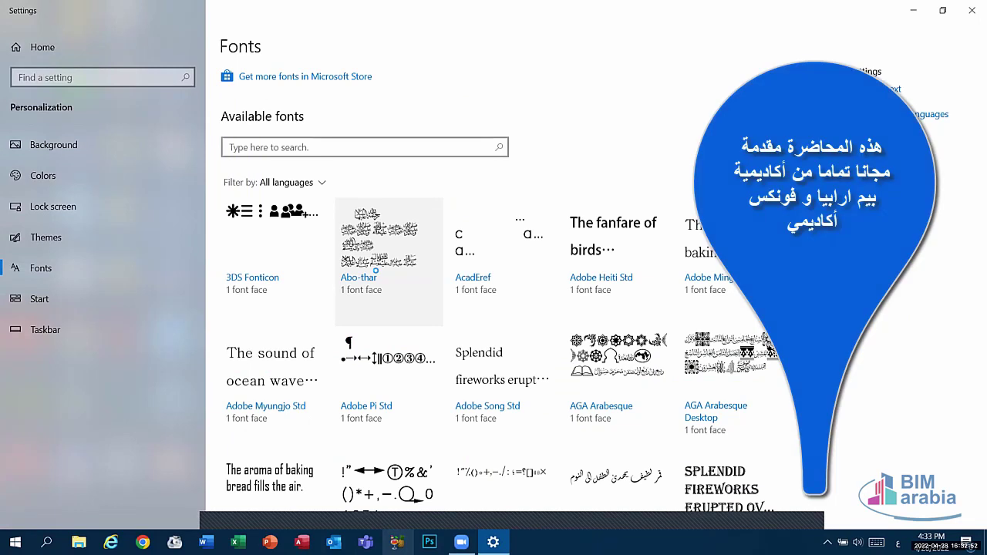
left_click(286, 147)
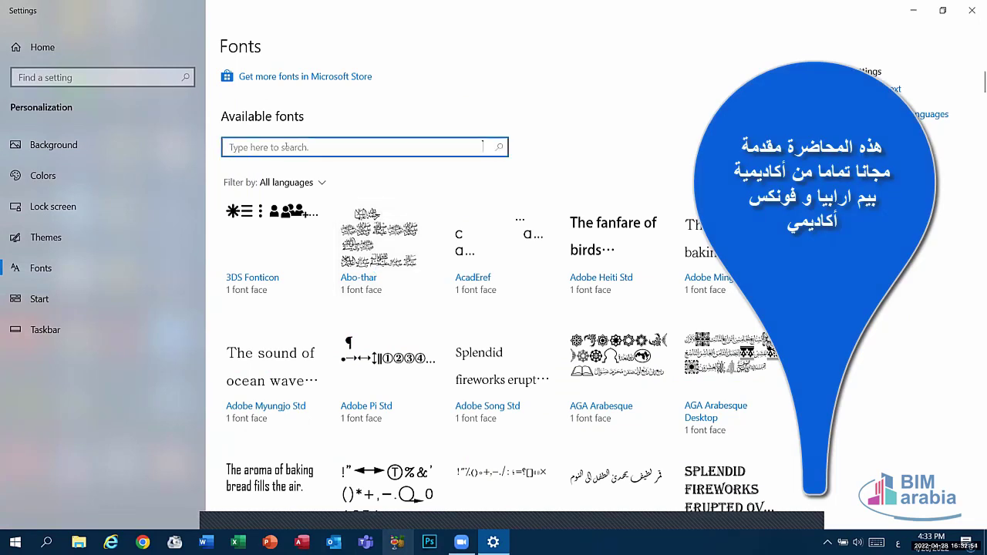
scroll(285, 148, "down", 12)
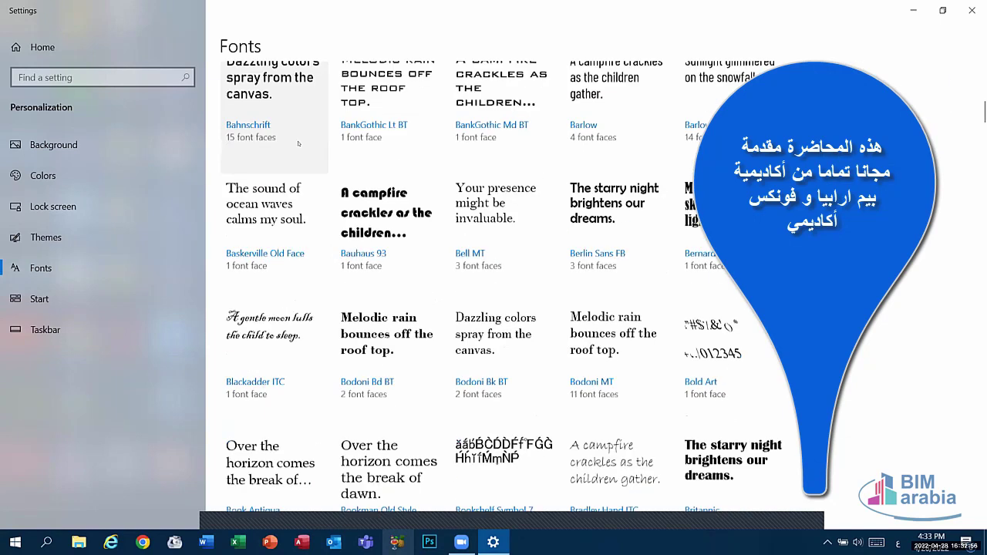
Step: Look through the installed font previews further down the list and return to the beginning of the Fonts page
scroll(298, 143, "down", 15)
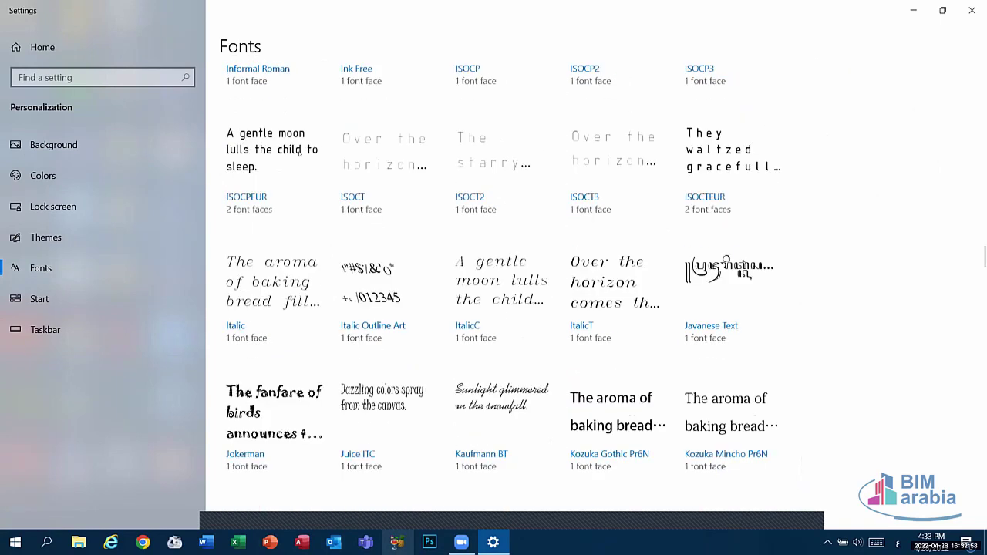
scroll(300, 152, "down", 10)
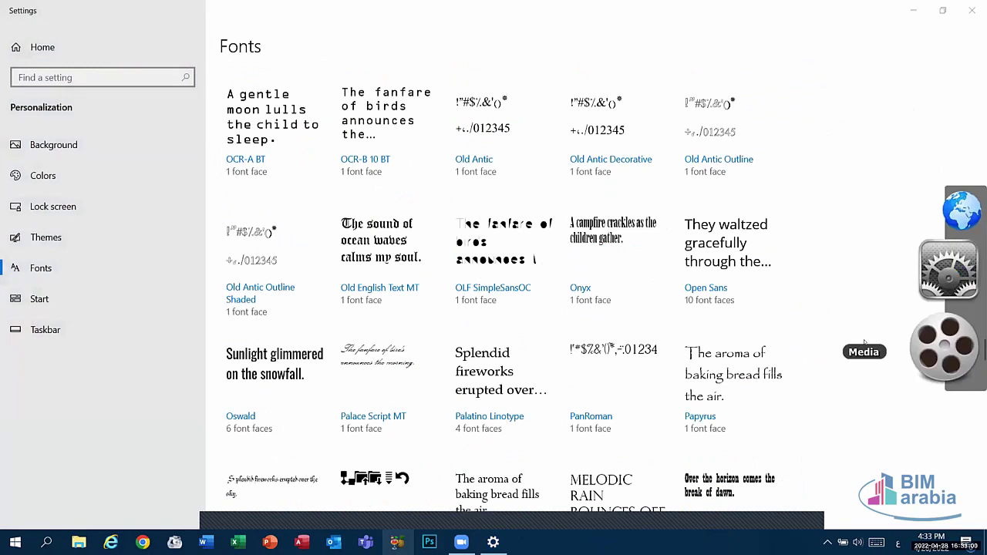
left_click(864, 343)
key("Home")
scroll(502, 293, "down", 5)
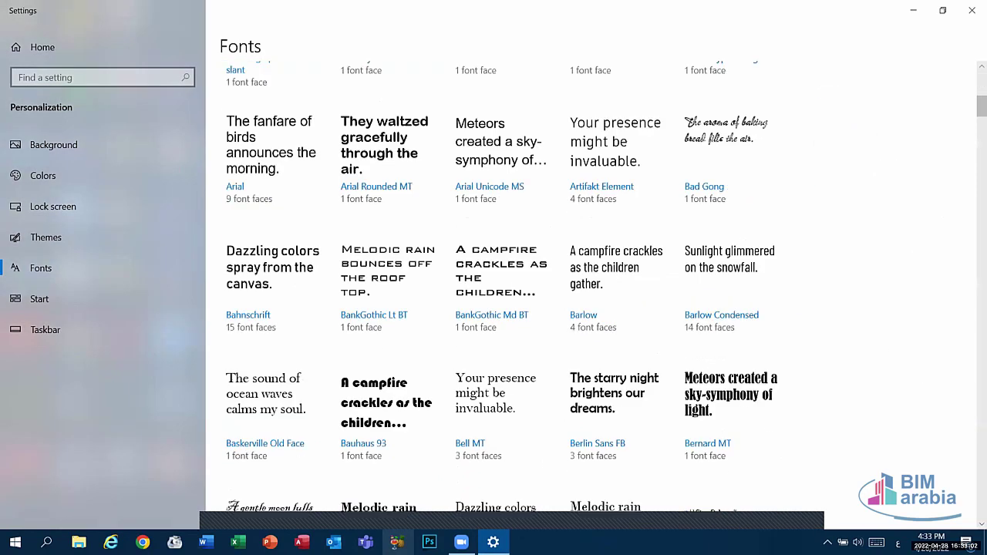
scroll(501, 293, "down", 20)
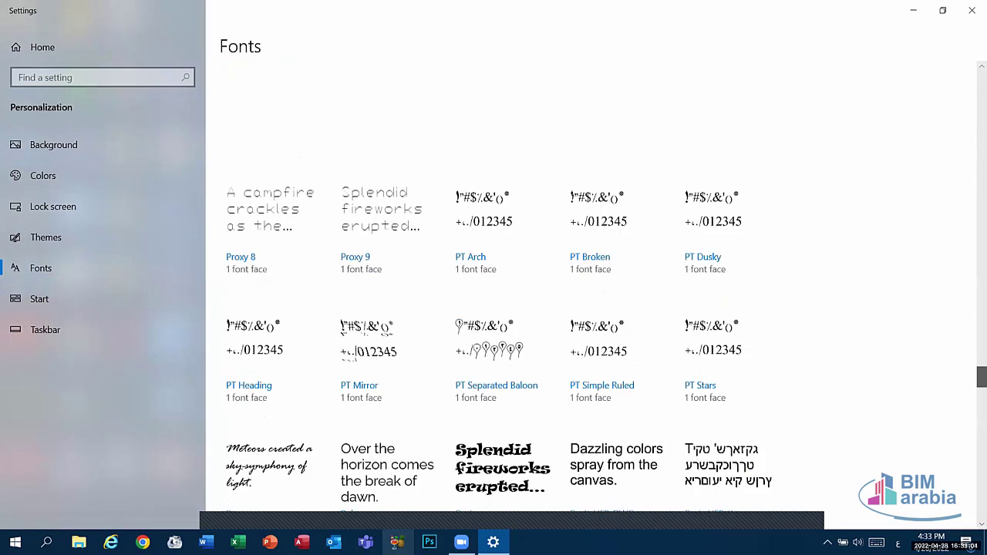
scroll(502, 293, "down", 10)
key("Home")
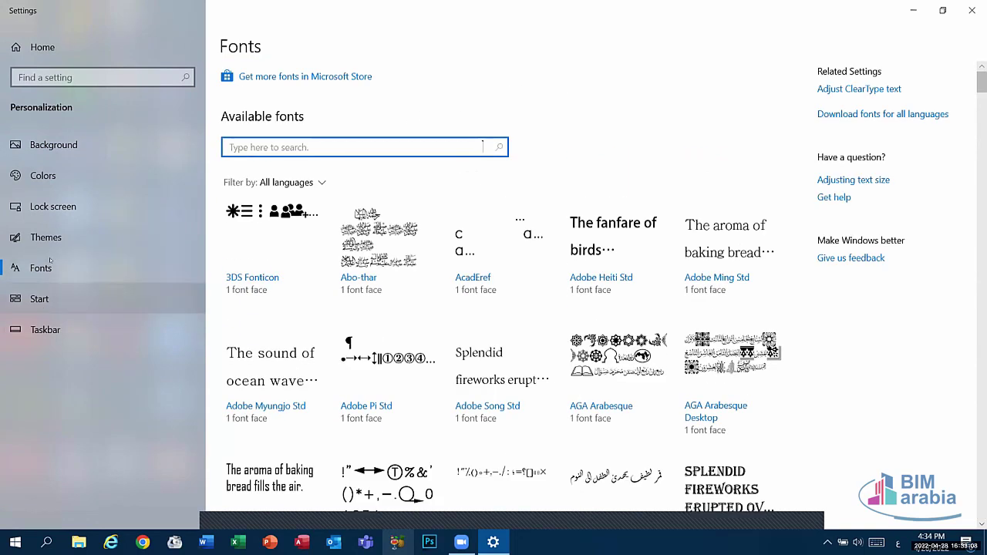
Step: Open the Start personalization settings and examine the Start menu's app list, including the recently added and most used apps
left_click(42, 302)
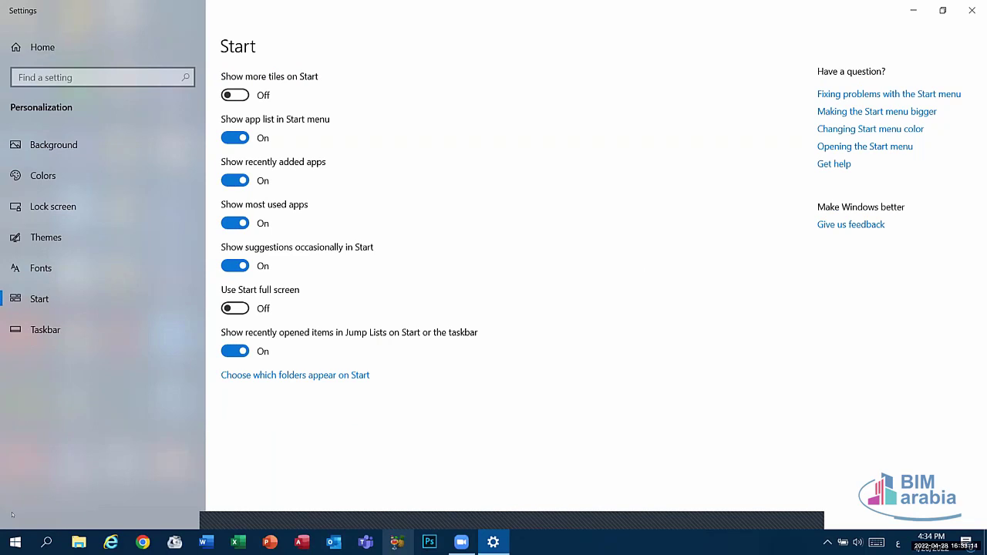
left_click(14, 542)
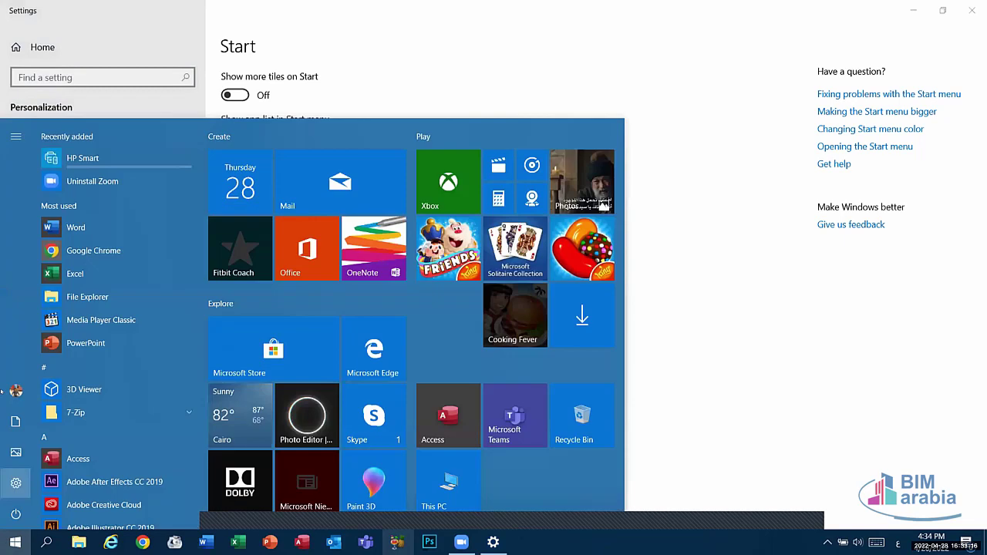
left_click(14, 543)
left_click(13, 543)
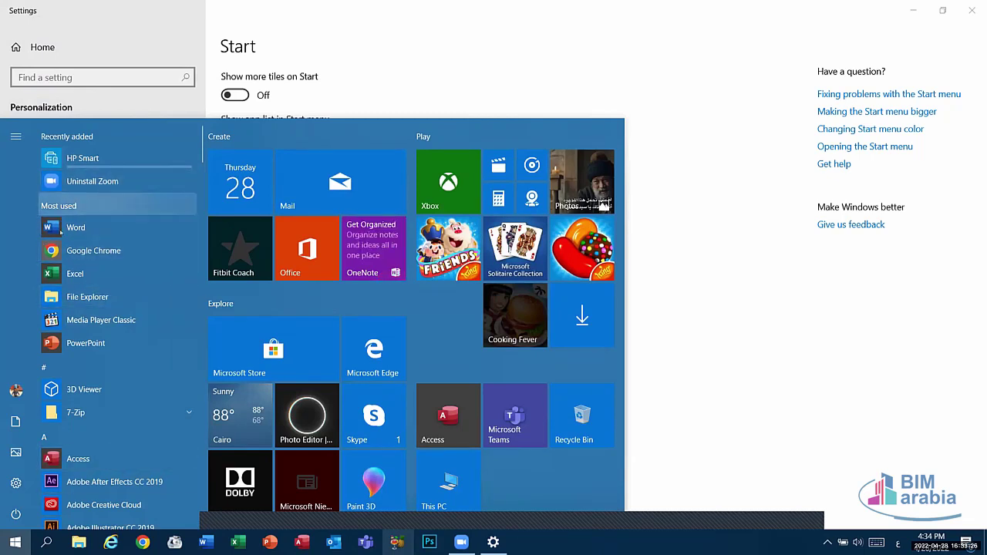
scroll(83, 420, "down", 1)
scroll(83, 421, "down", 4)
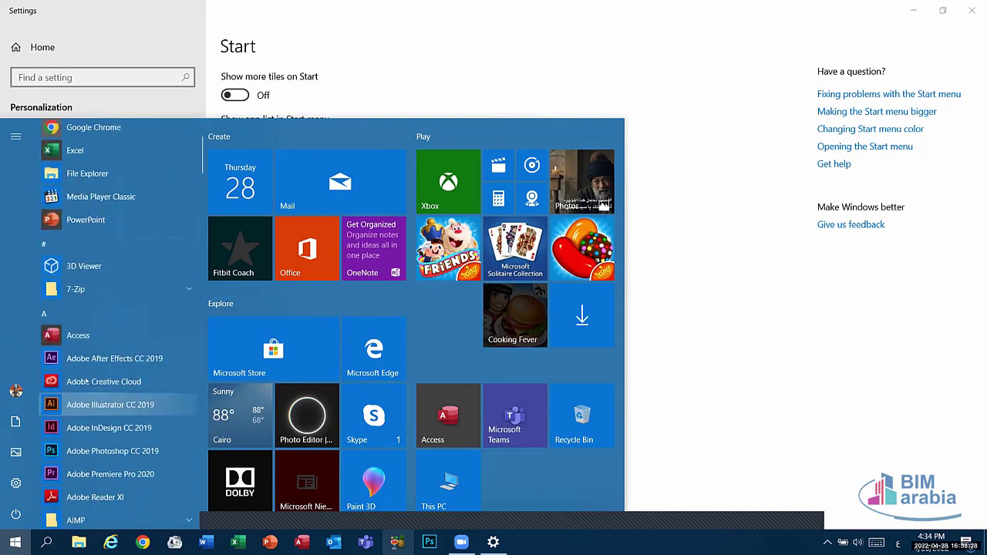
scroll(92, 363, "down", 1)
scroll(92, 365, "down", 2)
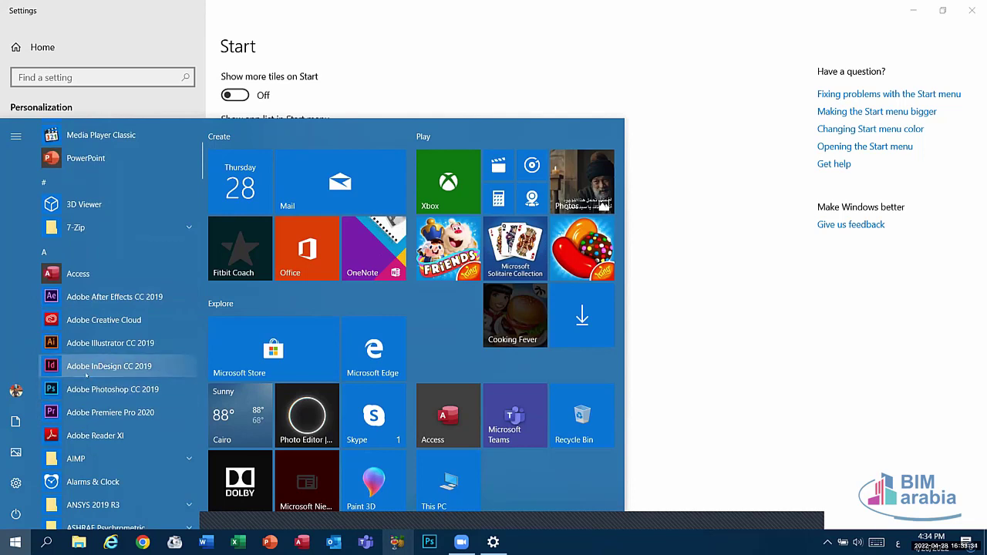
left_click(233, 118)
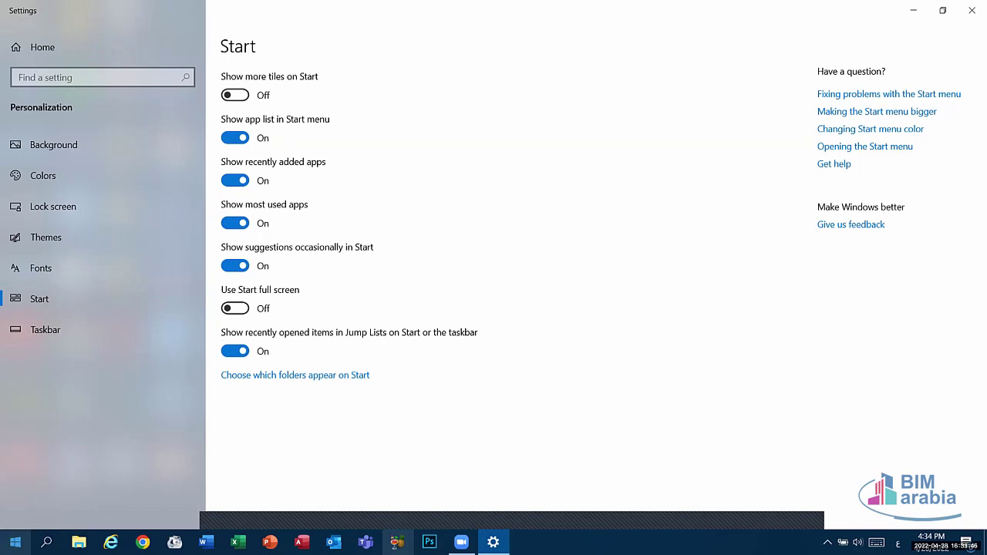
Step: Try hiding the app list in the Start menu, check the menu without it, and turn the list back on
left_click(15, 543)
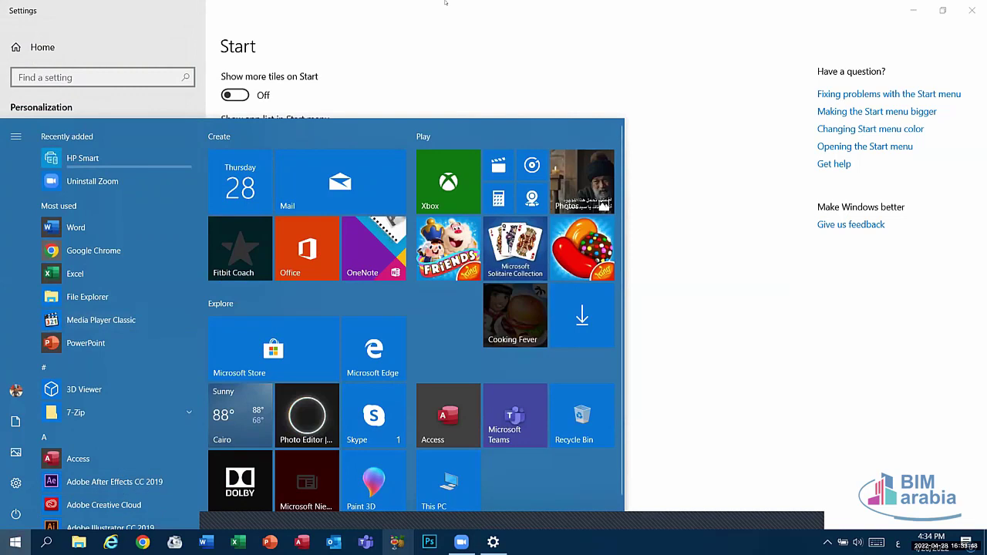
key("Escape")
left_click(242, 136)
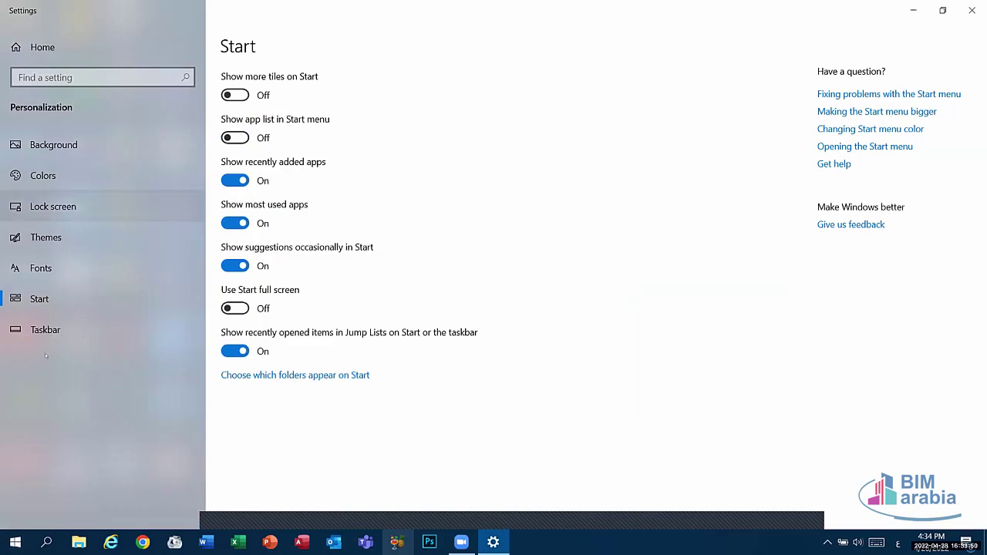
left_click(14, 543)
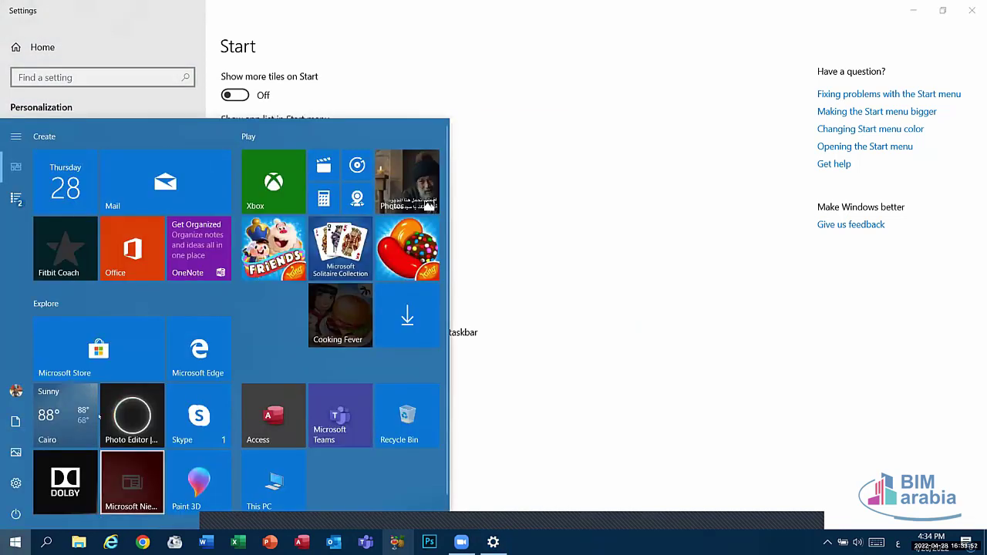
key("Escape")
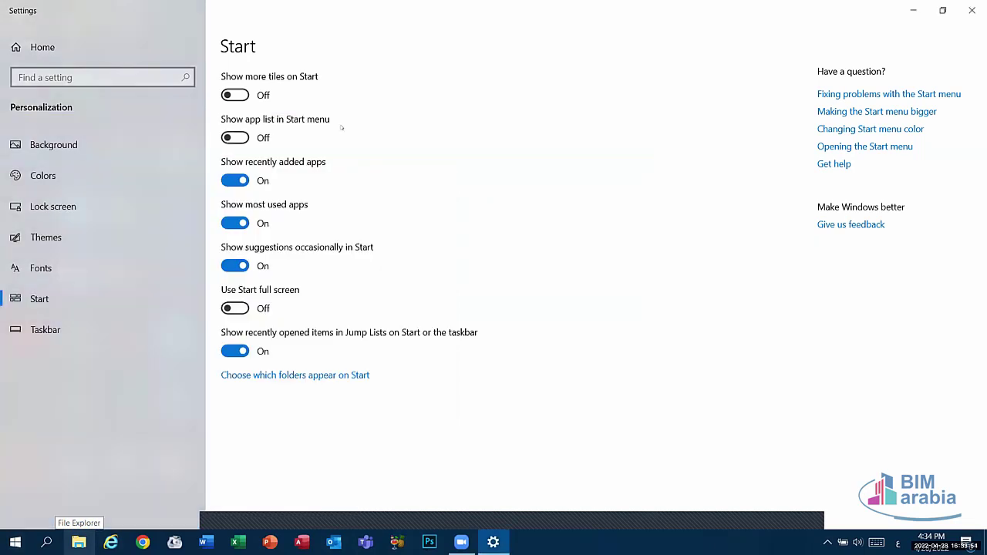
left_click(249, 137)
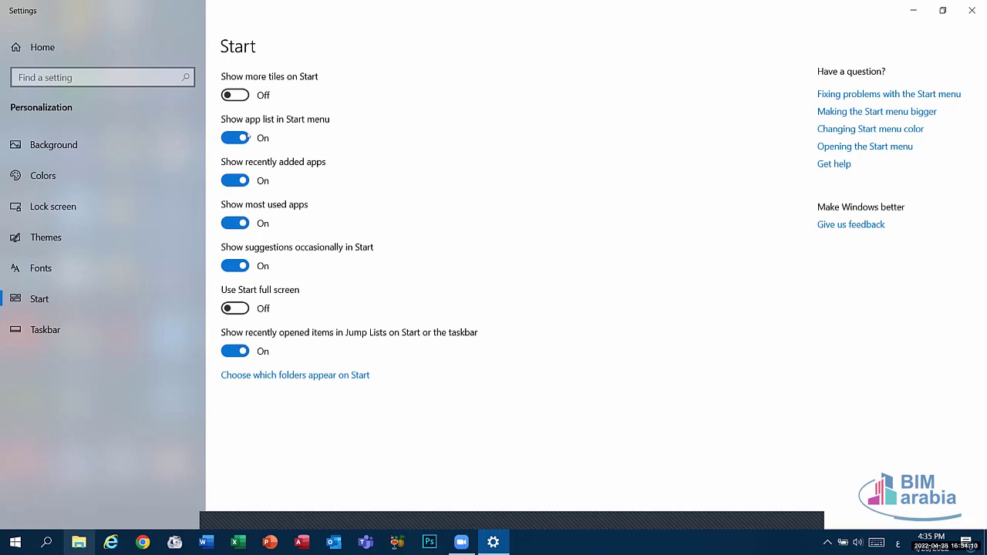
Step: Compare the recently added, most used and suggestion options with the corresponding sections of the Start menu
key("super")
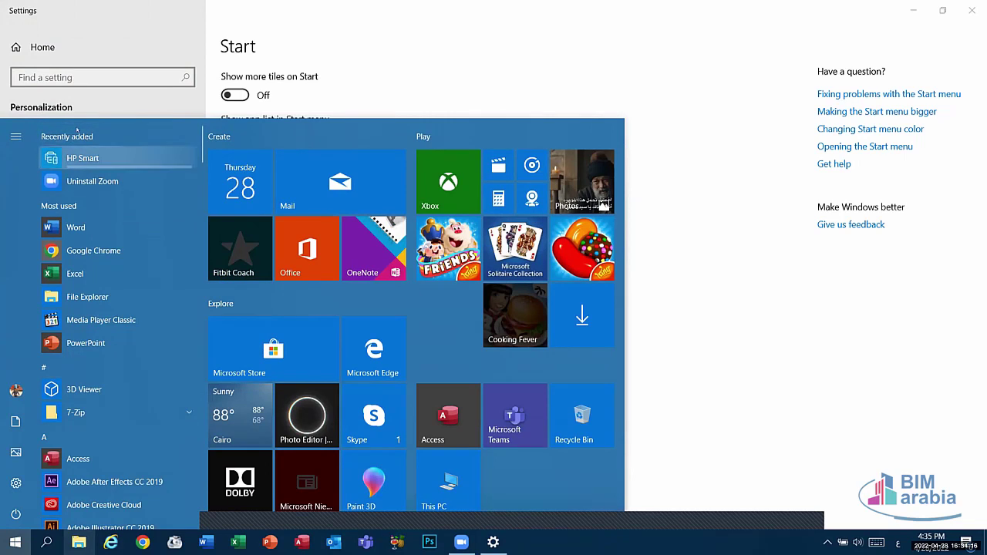
left_click(444, 60)
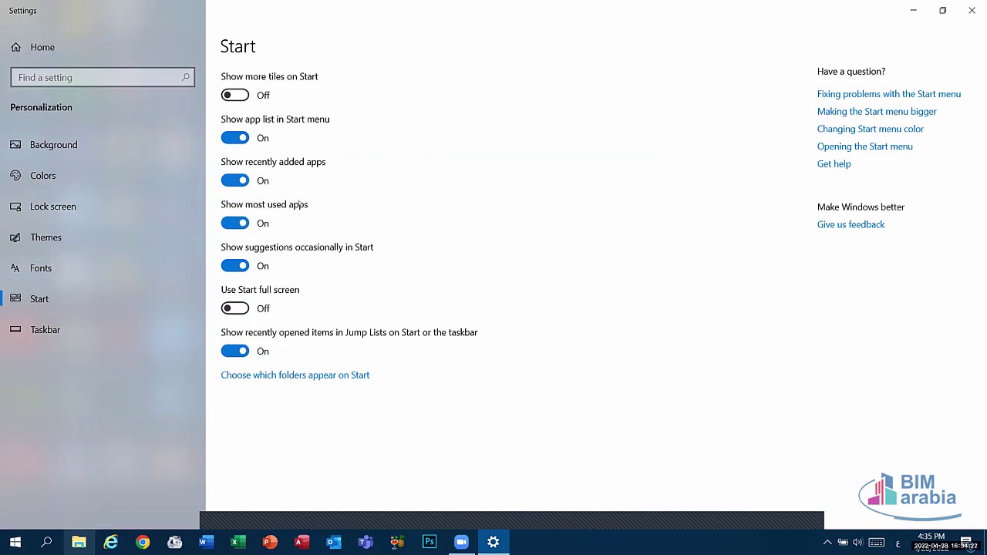
left_click(15, 543)
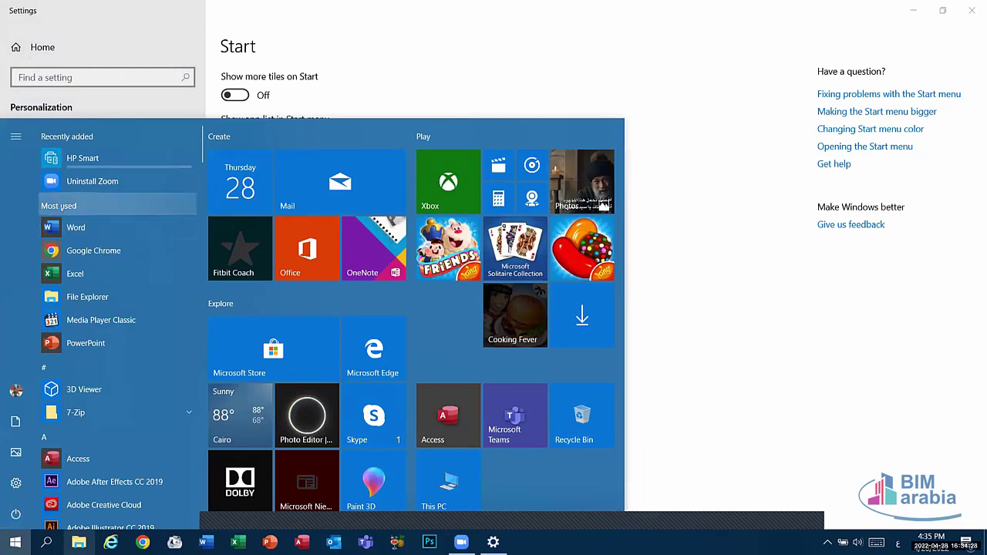
left_click(391, 22)
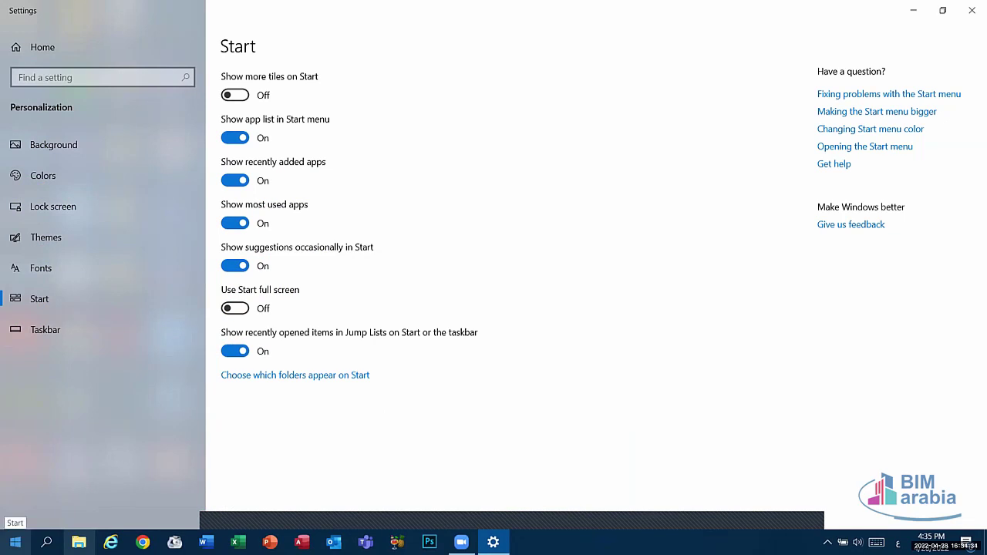
left_click(14, 542)
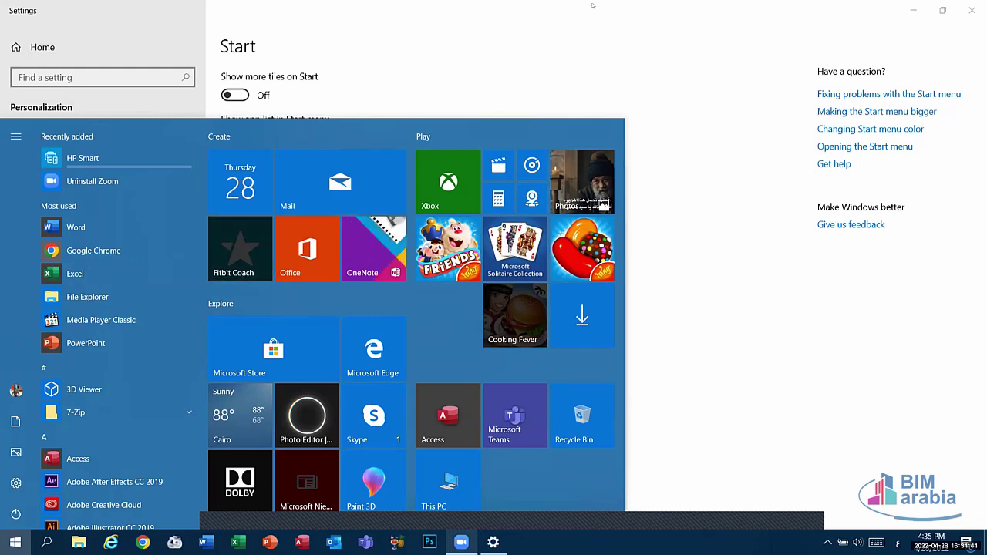
left_click(586, 37)
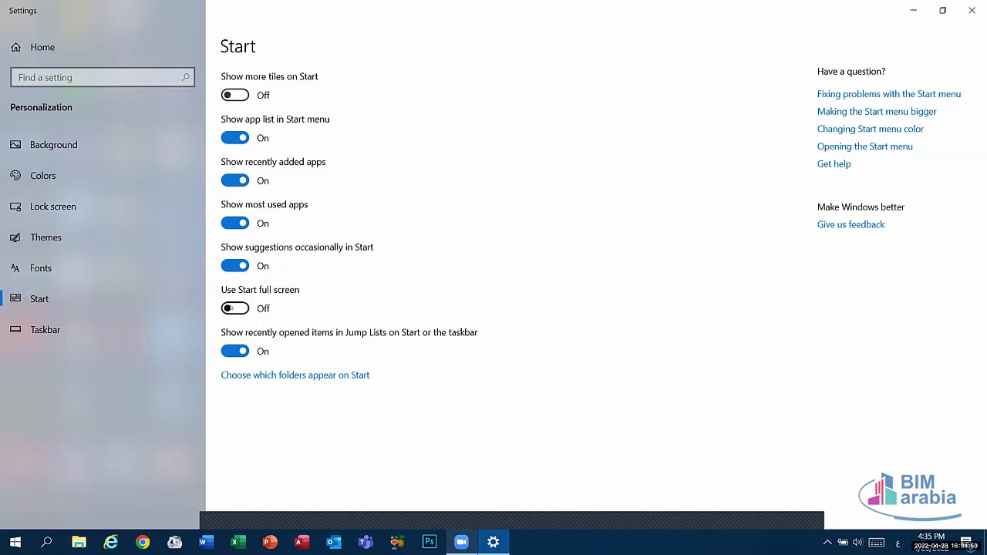
Step: Try the full-screen Start option, view the full-screen Start menu, turn the option off again and check the normal menu
left_click(253, 299)
left_click(15, 542)
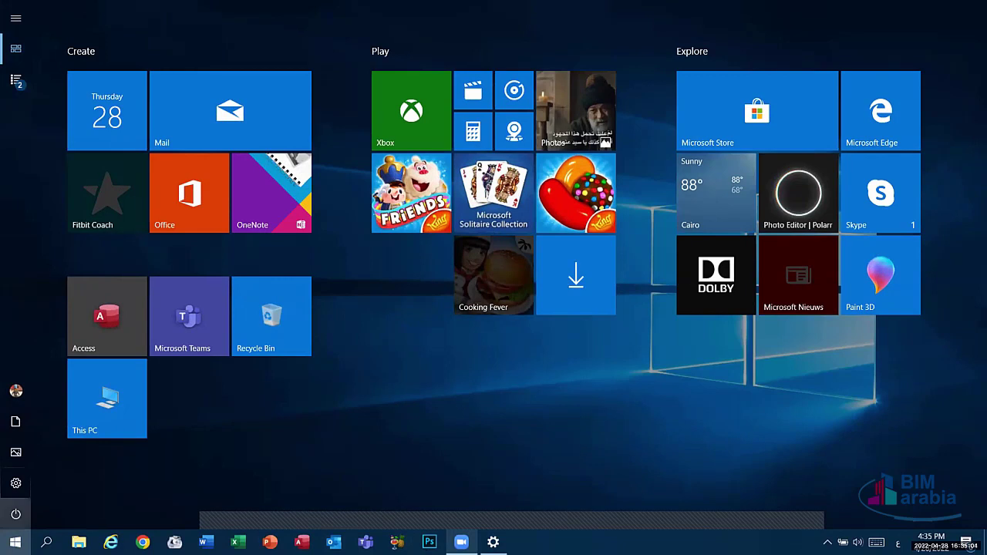
left_click(15, 542)
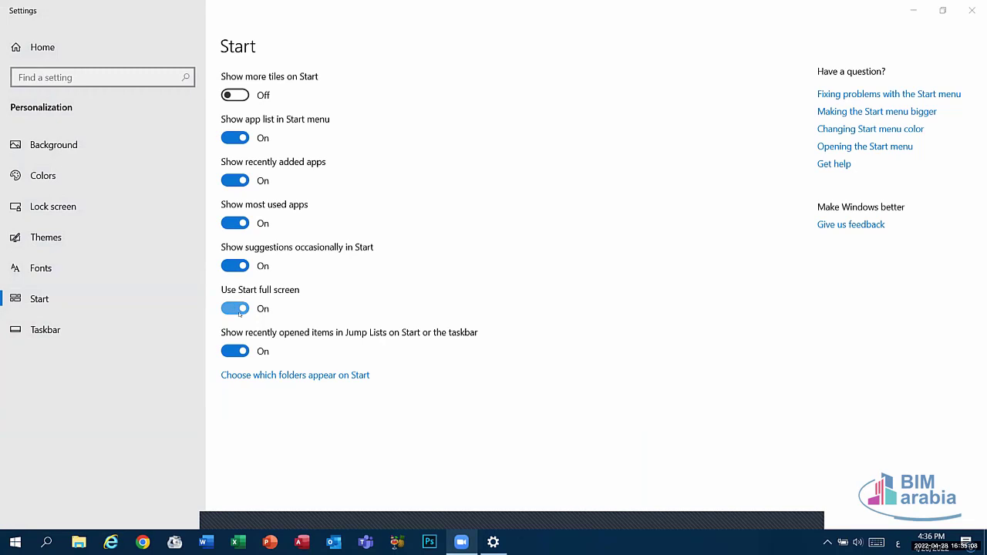
left_click(15, 542)
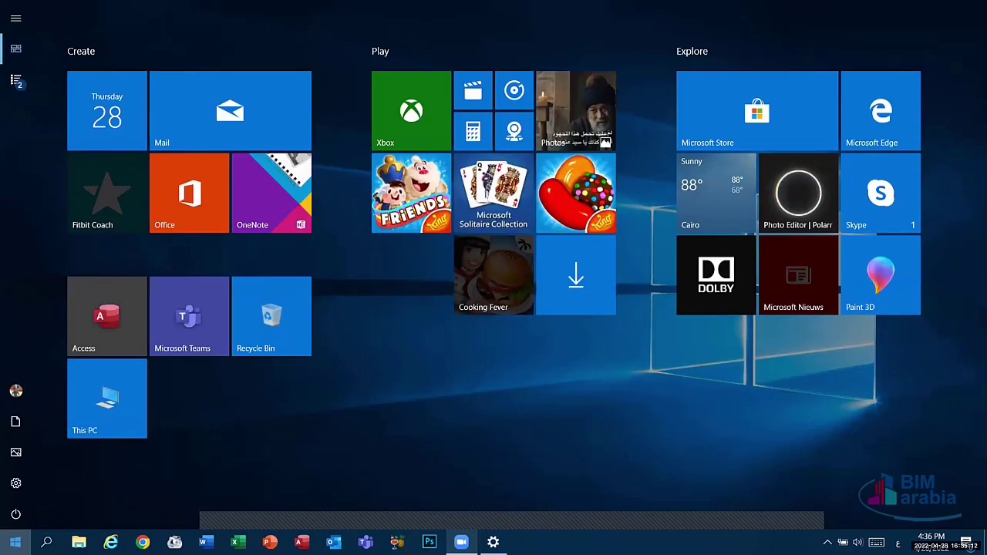
key("Escape")
left_click(235, 309)
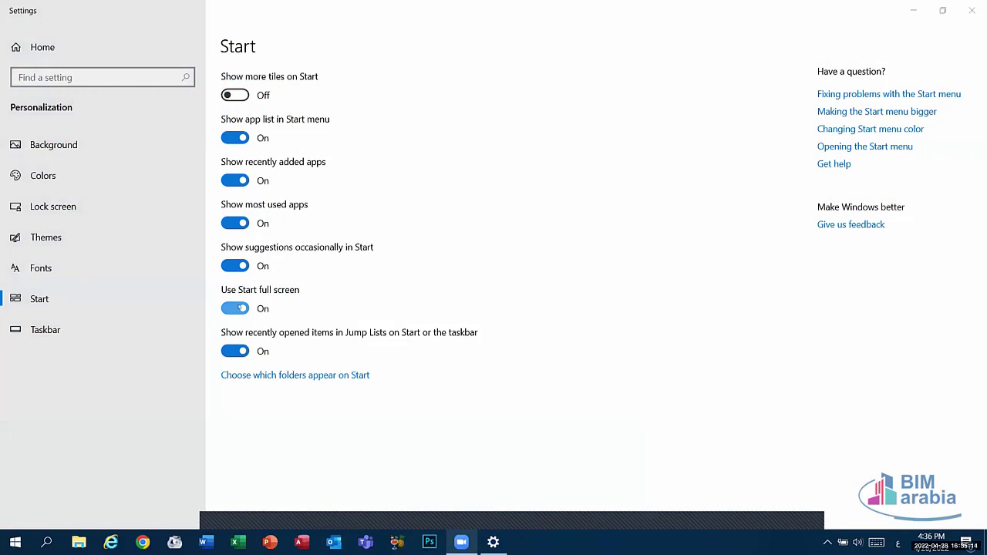
key("super")
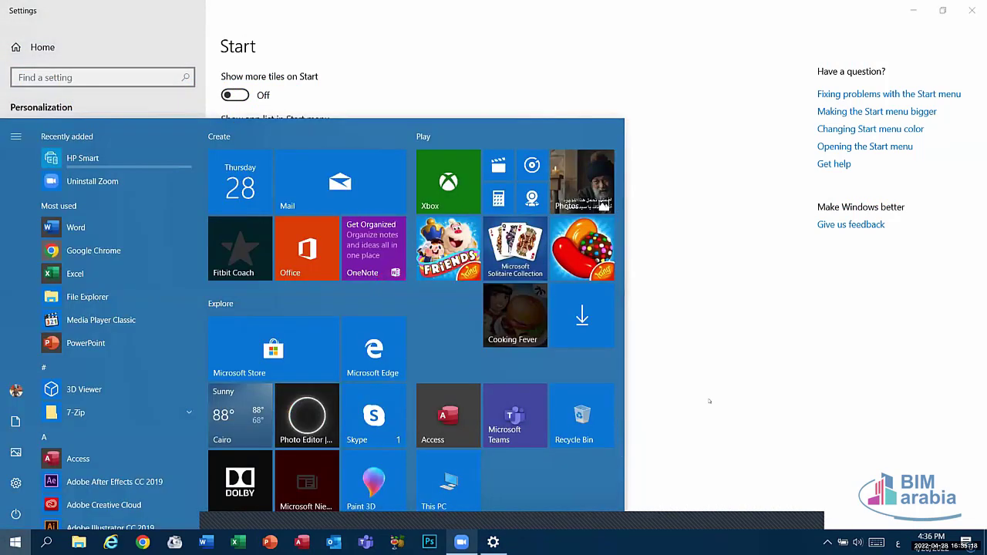
left_click(708, 400)
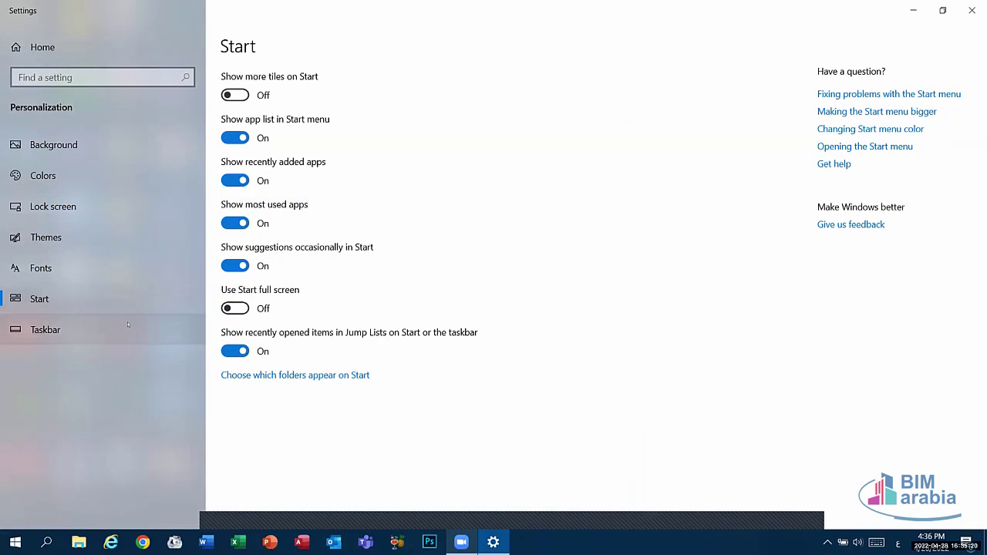
Step: Open the Taskbar personalization settings and check the context menu of the taskbar
left_click(60, 328)
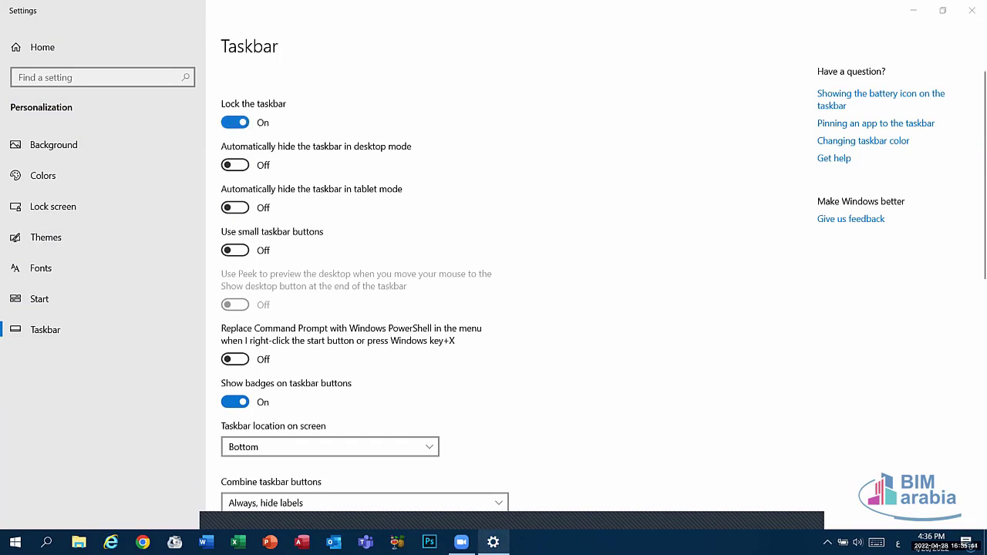
right_click(634, 542)
key("Escape")
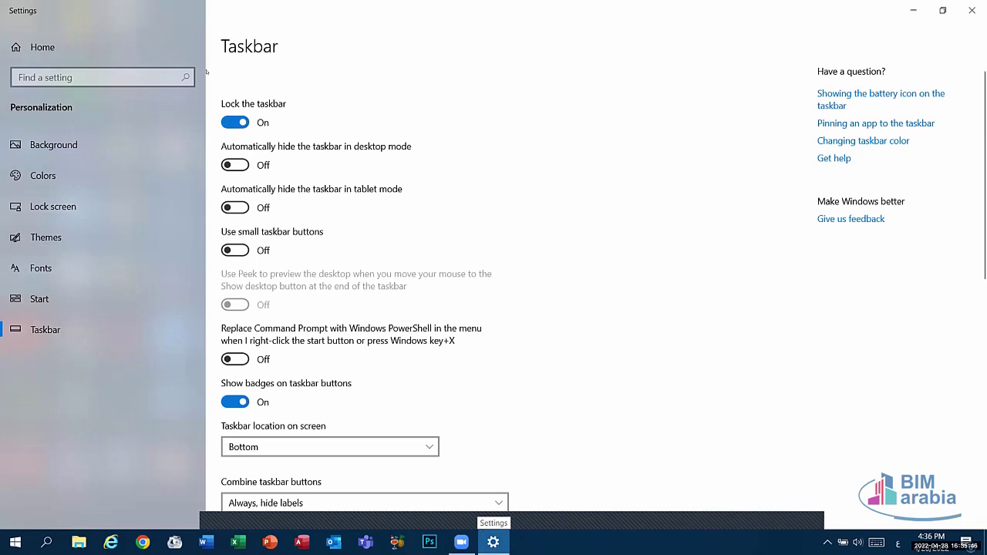
Step: Try unlocking the taskbar and moving it to the right screen edge, return it to the bottom edge and lock it again
left_click(243, 122)
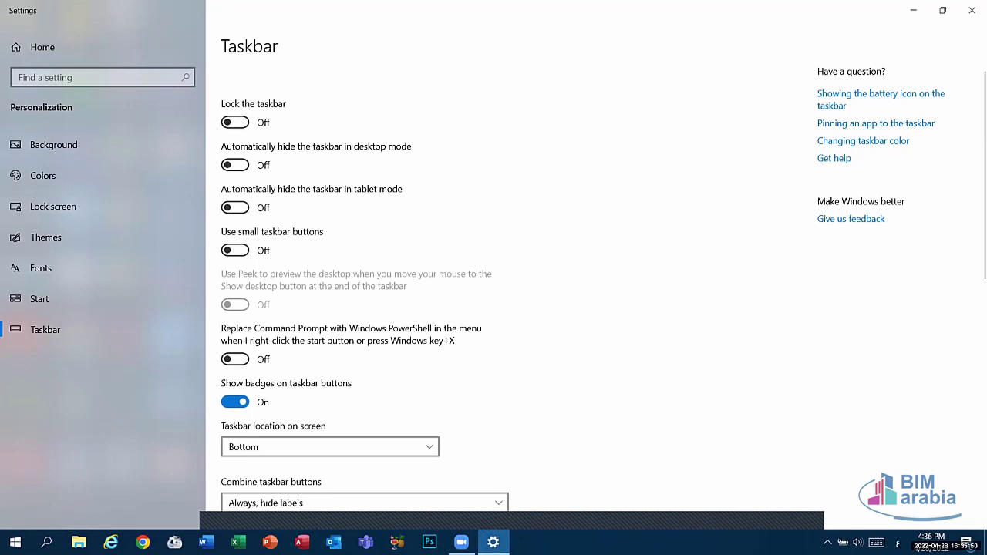
left_click_drag(586, 542, 932, 359)
left_click_drag(948, 400, 587, 540)
left_click(235, 122)
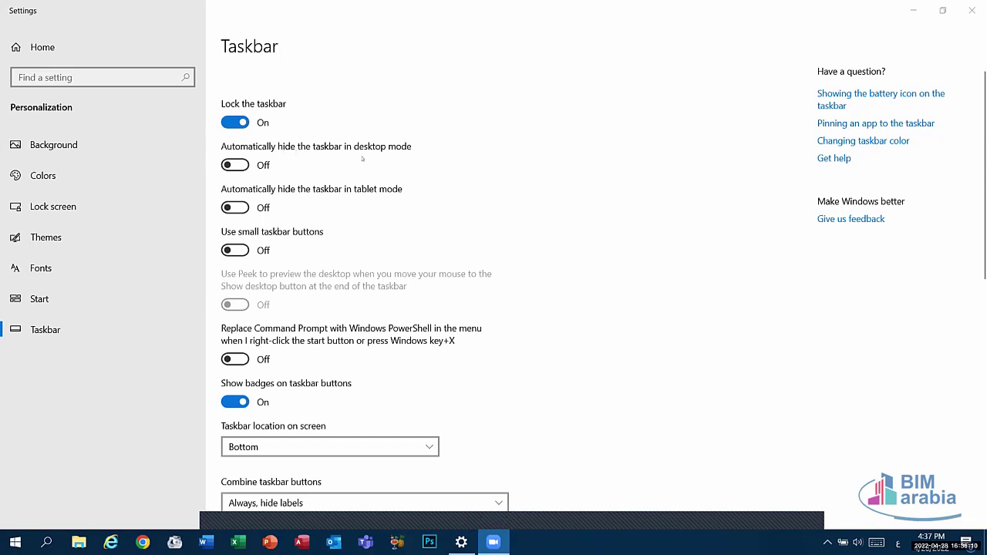
Step: Turn on automatic hiding of the taskbar in desktop mode and test revealing it from the bottom edge of the screen
left_click(232, 165)
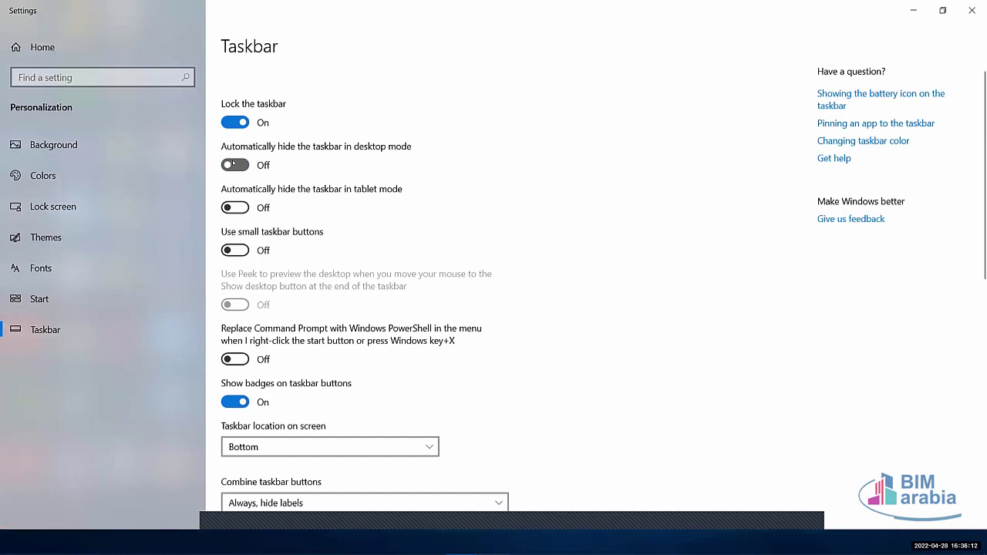
left_click(234, 164)
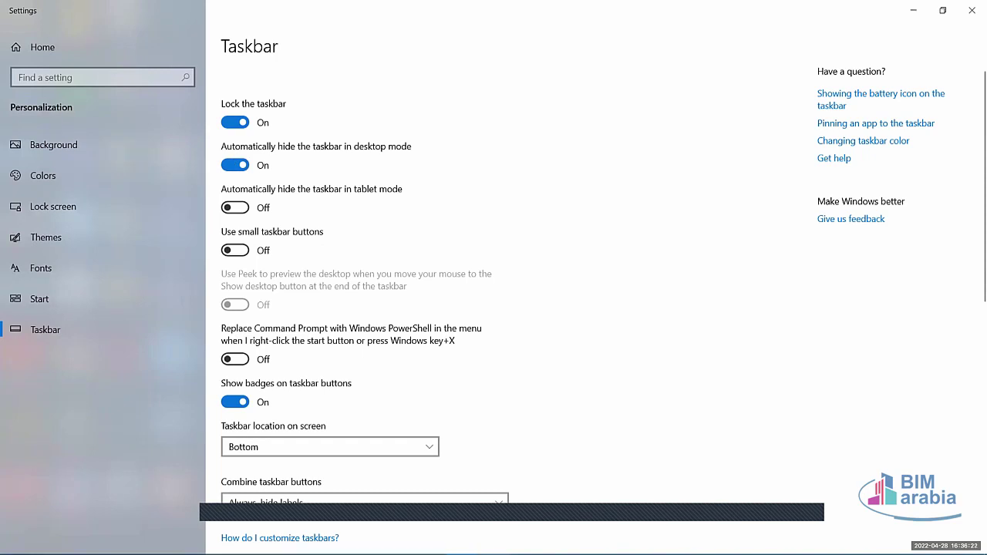
mouse_move(494, 554)
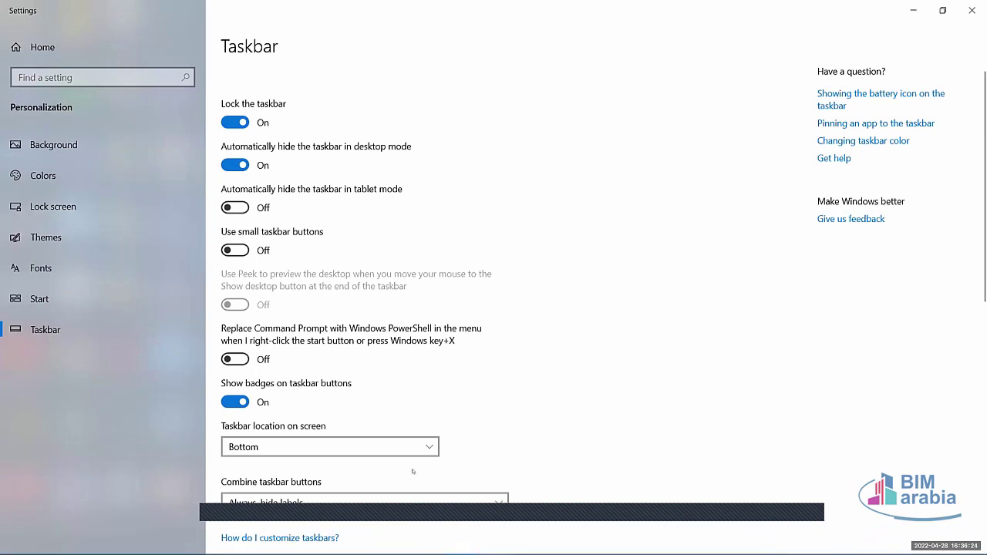
Step: Turn off automatic hiding of the taskbar in desktop mode, and try small taskbar buttons before turning them off again
left_click(242, 166)
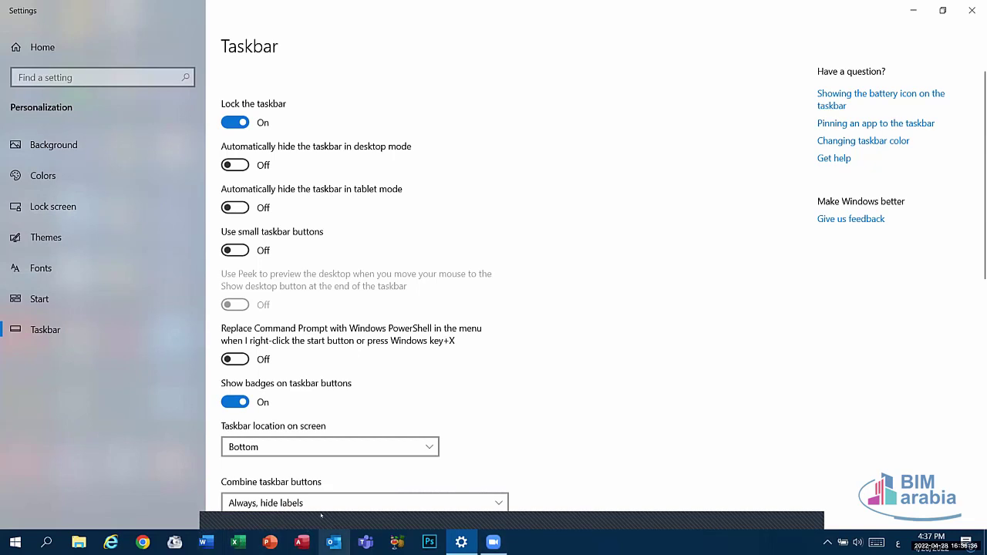
left_click(232, 250)
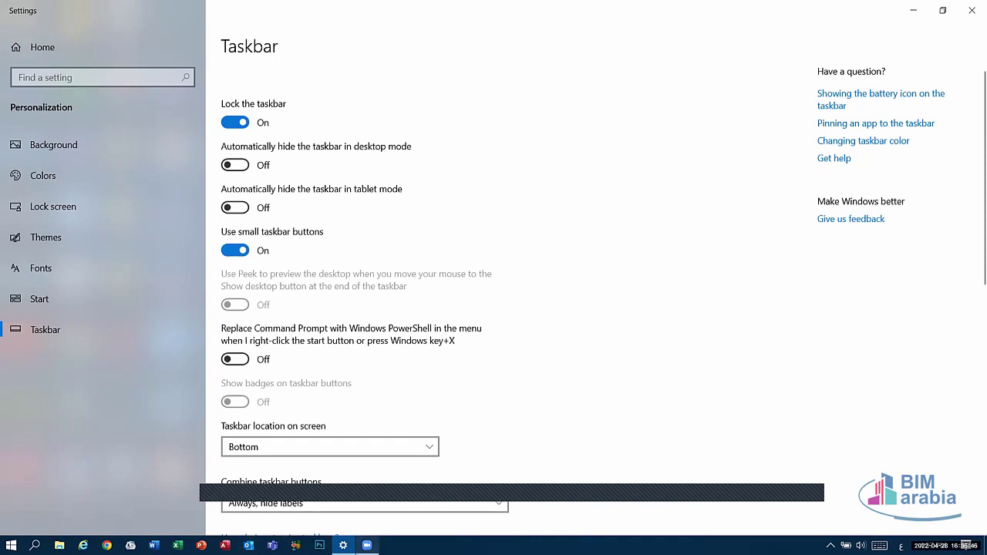
left_click(235, 250)
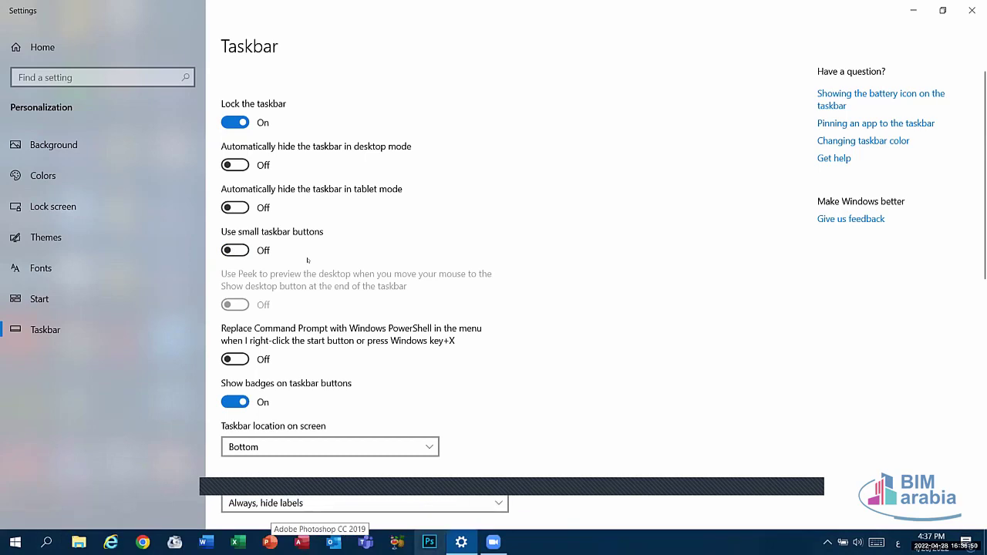
Step: Try the taskbar location on screen at Left, Top and Right, and set it back to Bottom
scroll(313, 285, "down", 3)
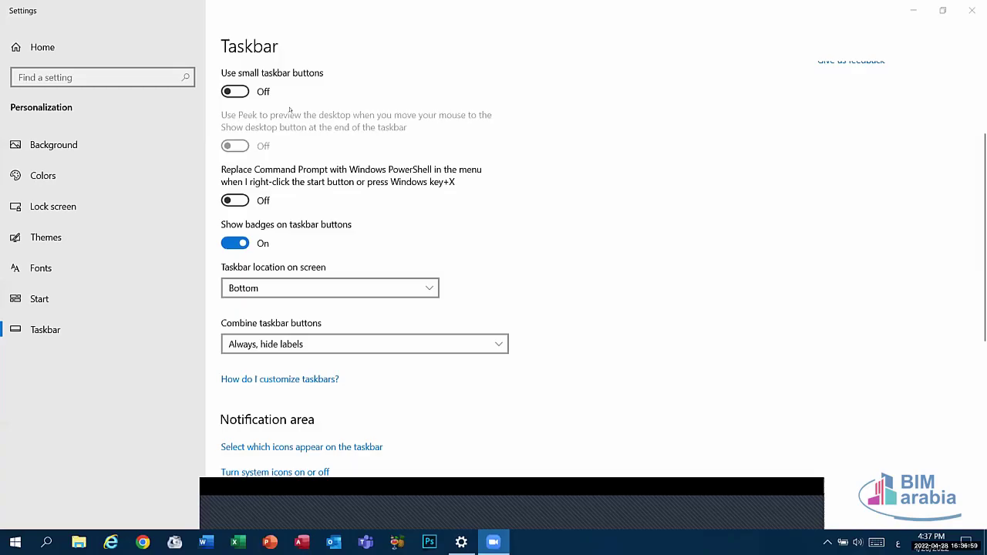
scroll(288, 88, "up", 1)
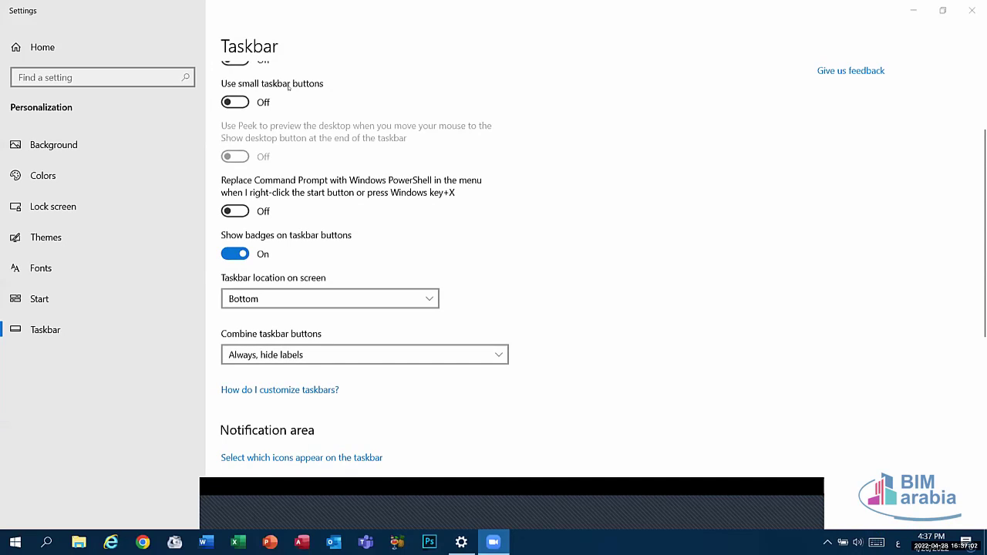
scroll(288, 87, "up", 3)
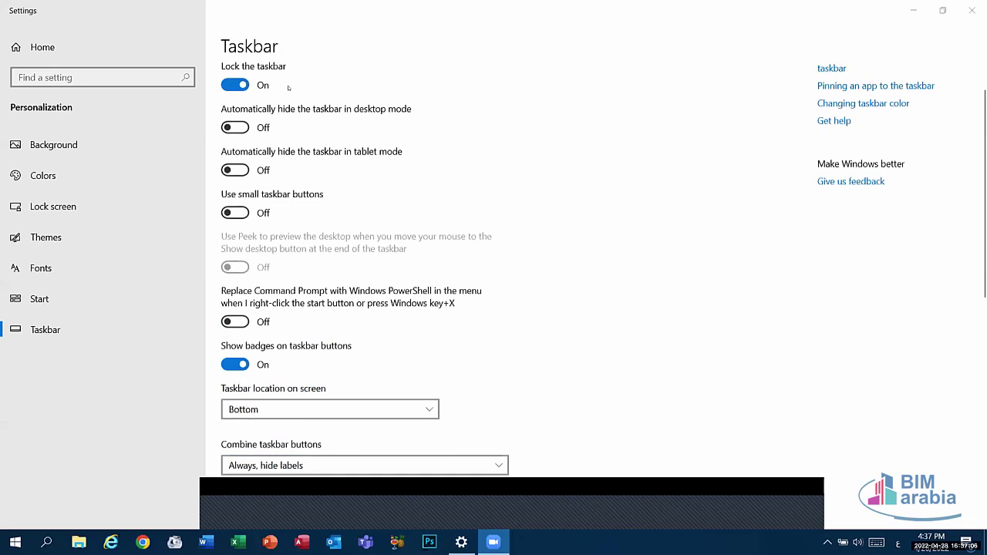
scroll(288, 87, "up", 1)
scroll(308, 192, "down", 7)
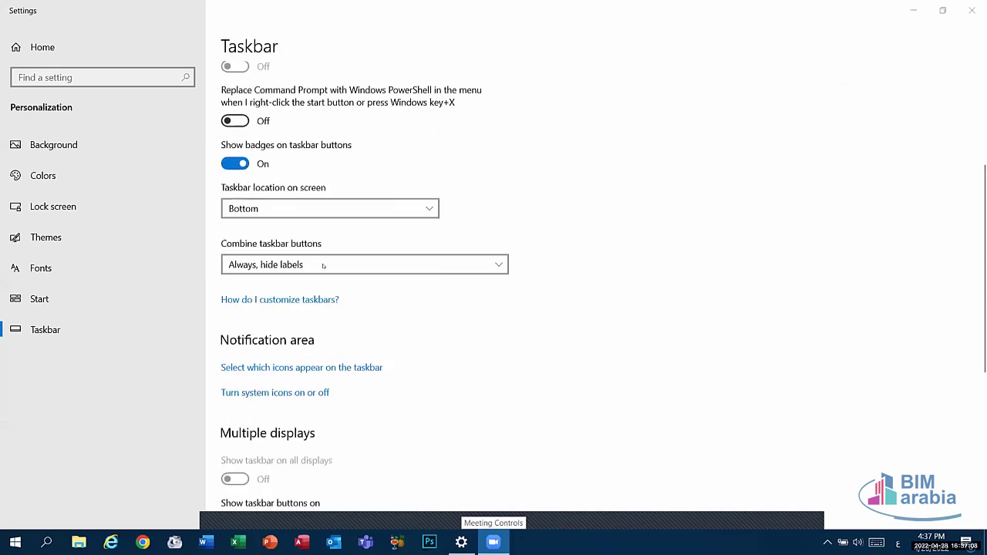
scroll(322, 264, "up", 3)
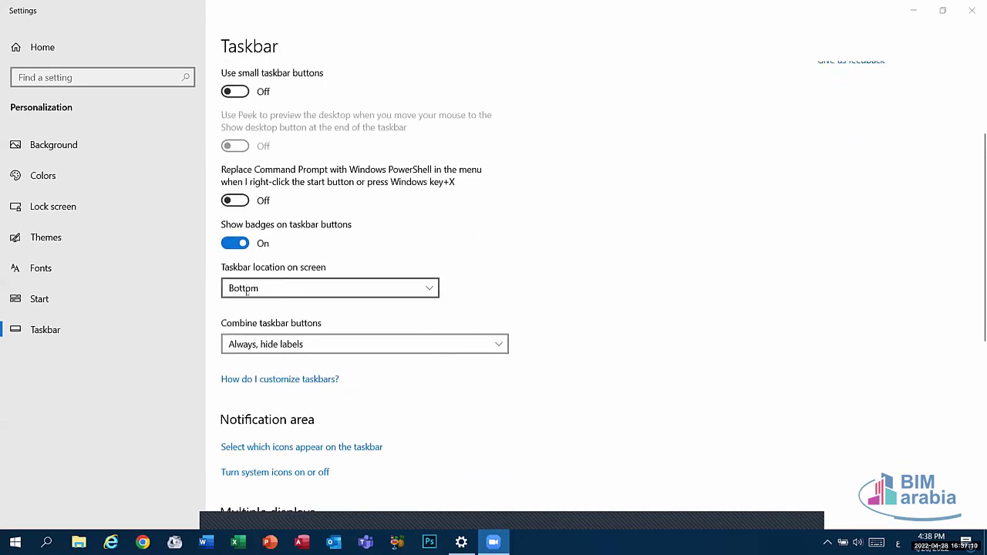
left_click(254, 290)
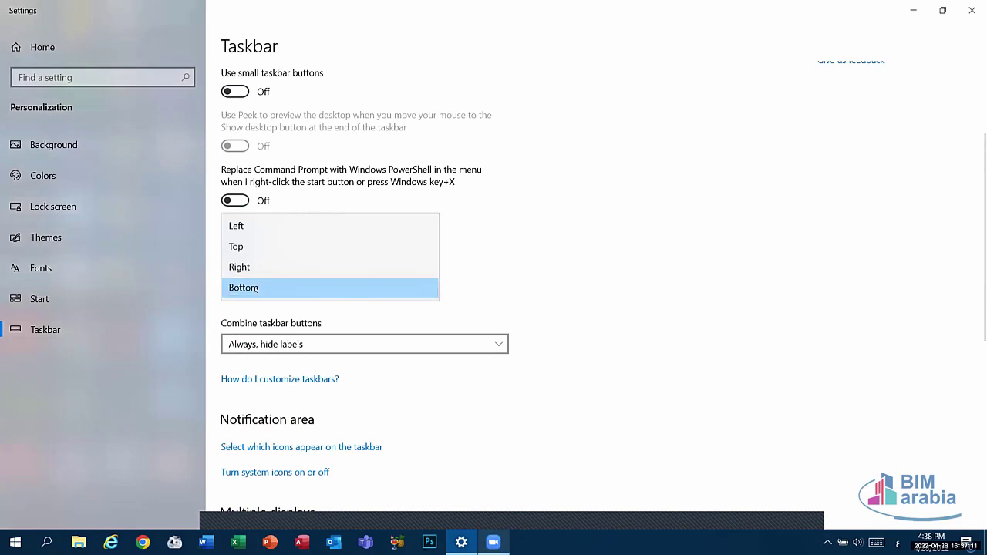
left_click(282, 232)
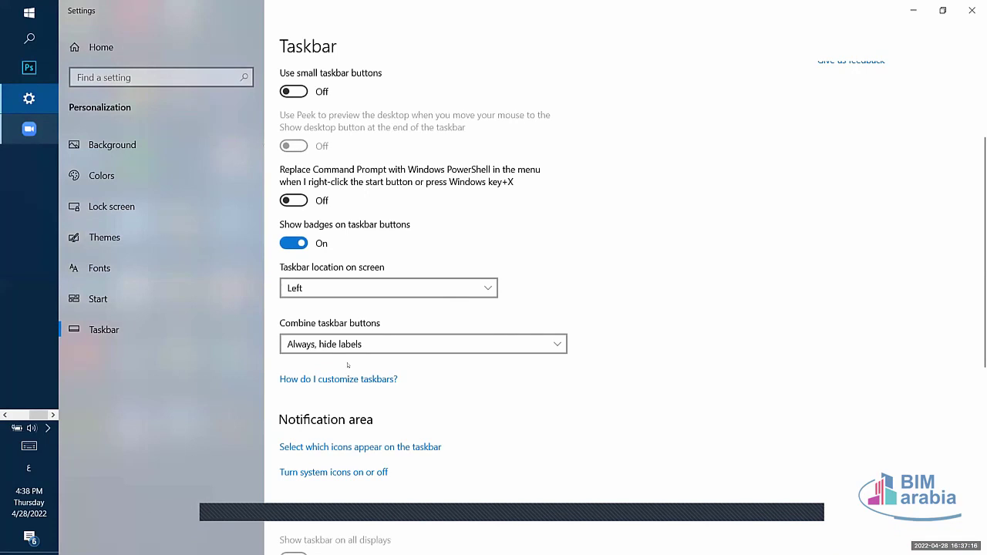
left_click(310, 290)
left_click(313, 309)
left_click(317, 313)
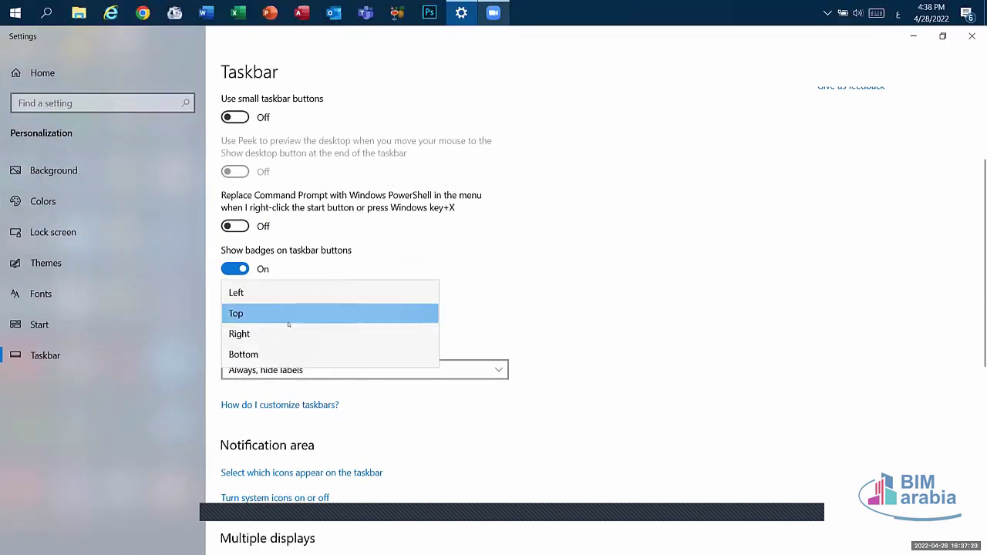
left_click(275, 333)
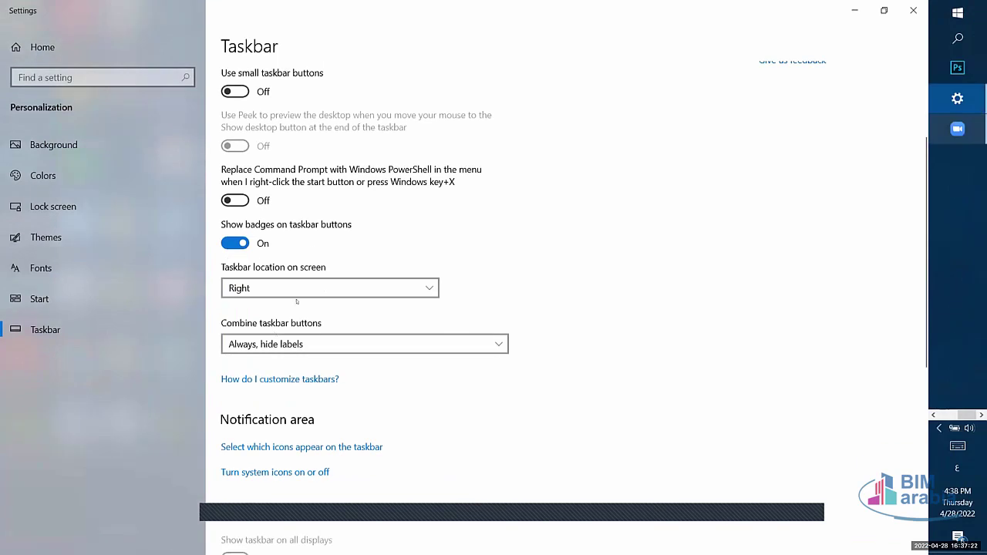
left_click(300, 289)
left_click(291, 304)
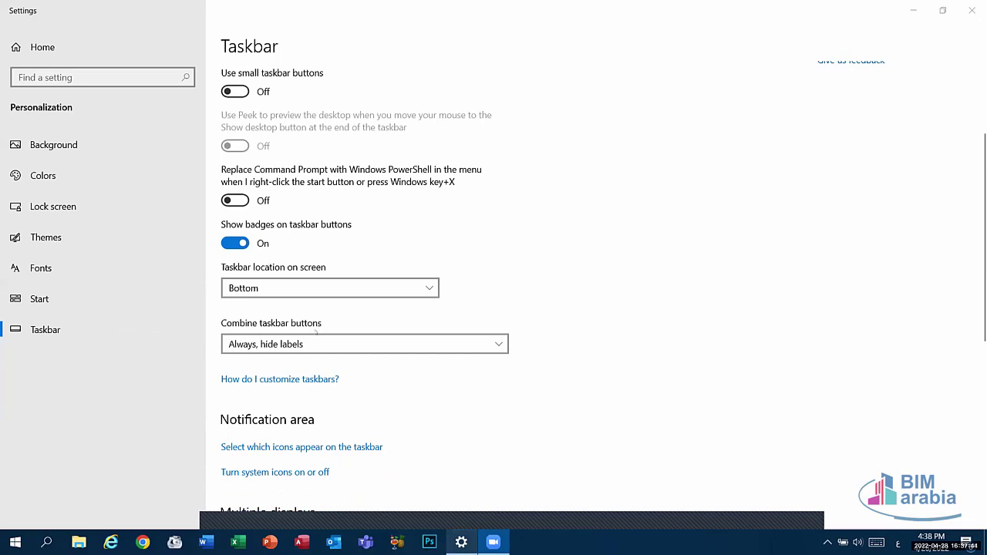
Step: Try combining taskbar buttons only when the taskbar is full, test it by opening and closing Word, and restore "Always, hide labels"
left_click(314, 344)
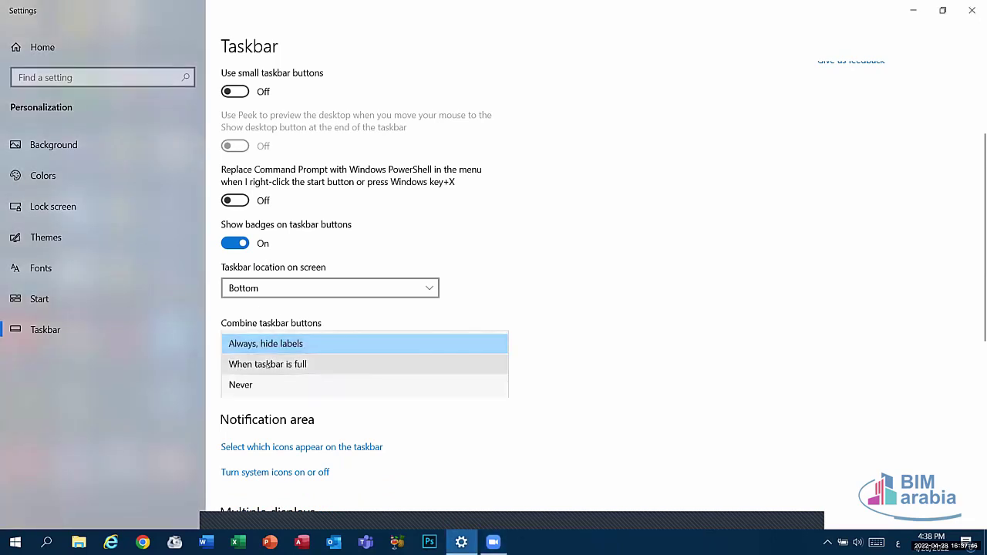
left_click(267, 364)
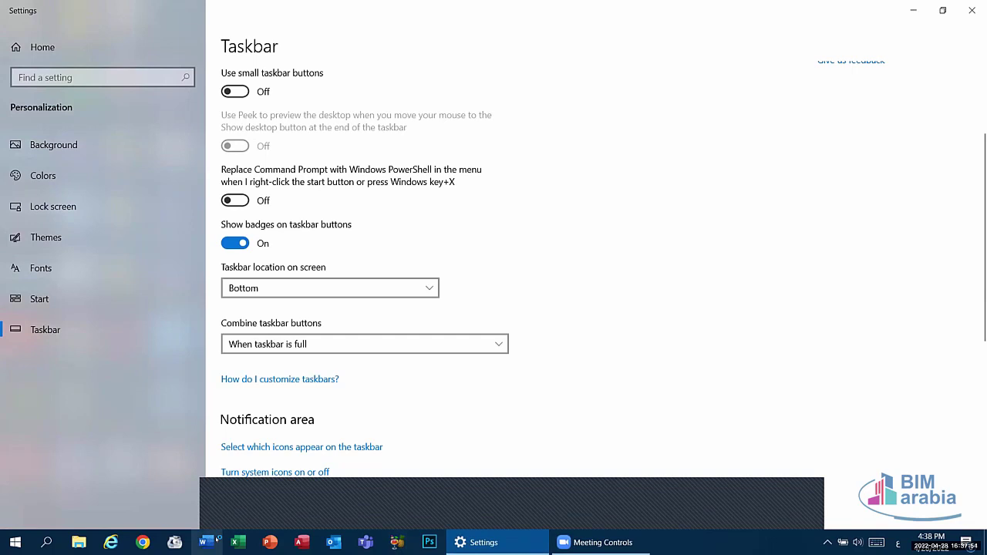
left_click(209, 543)
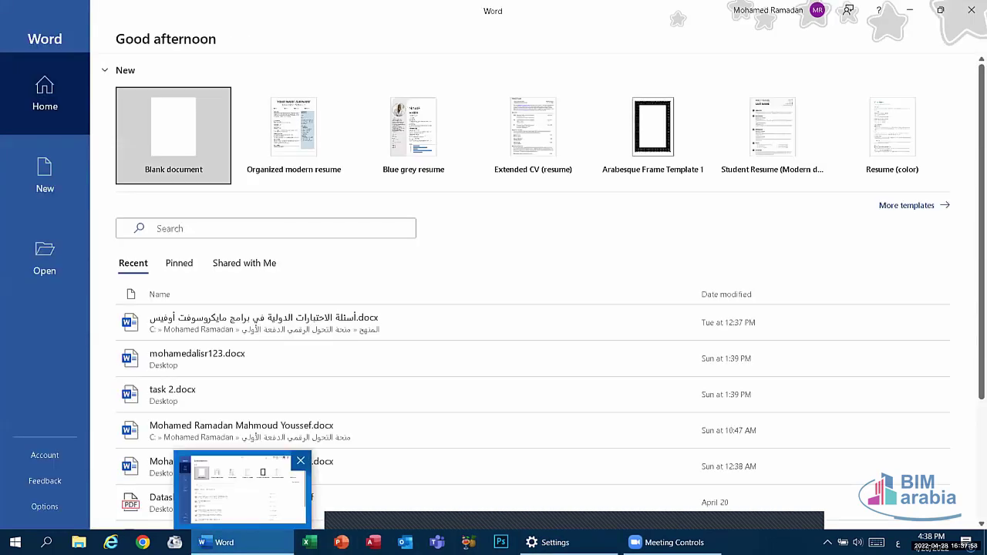
left_click(301, 460)
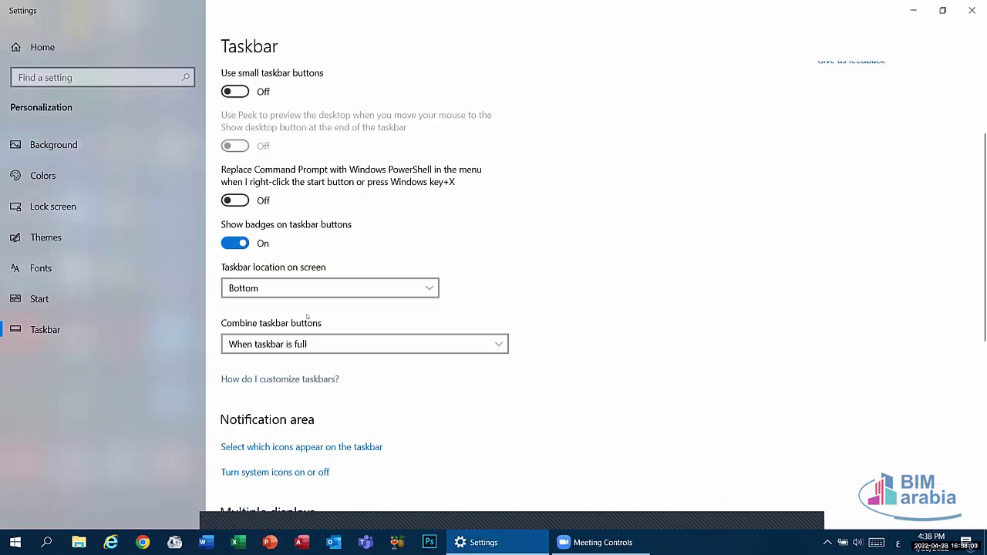
left_click(264, 345)
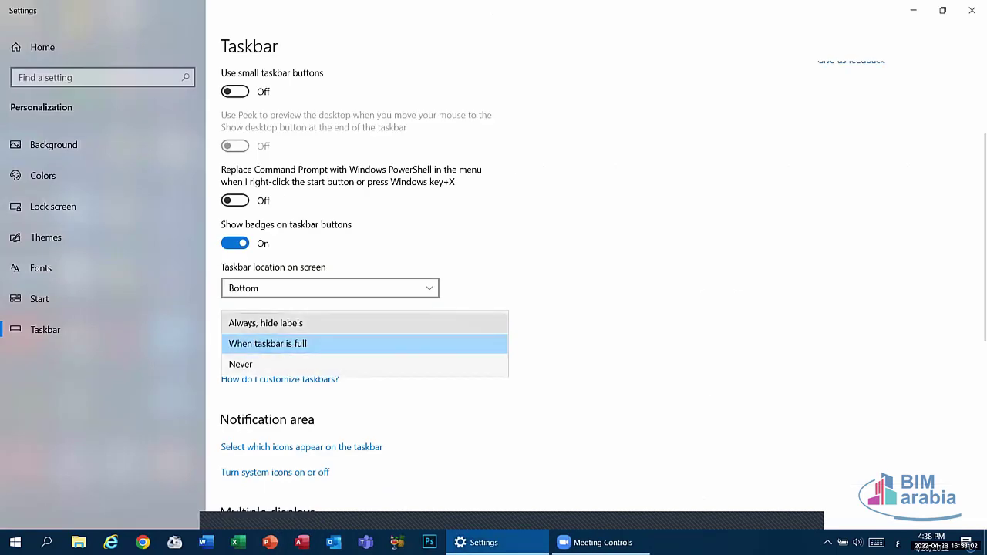
left_click(258, 324)
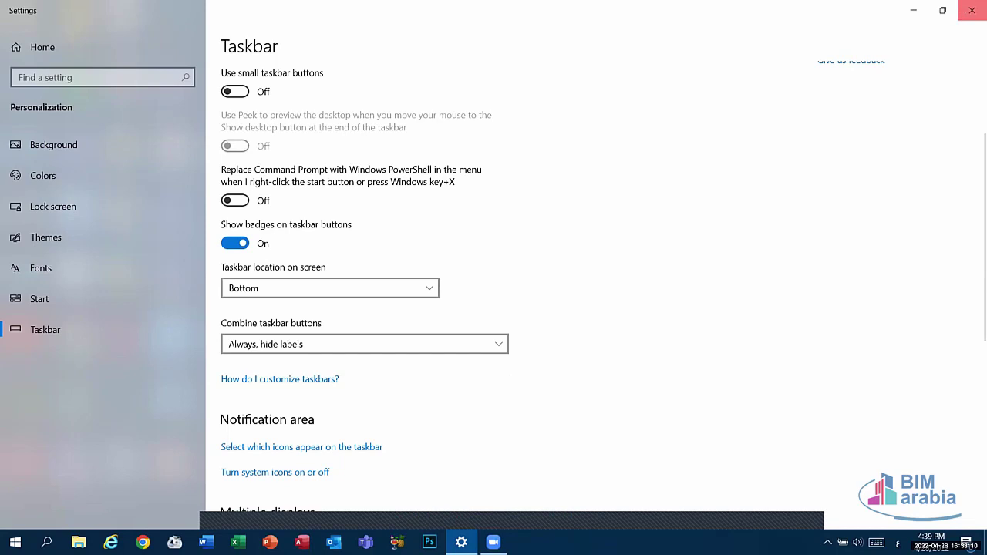
Step: Close Settings and try to pin Media Player Classic to the taskbar from the Start menu's most used apps
left_click(972, 10)
left_click(15, 542)
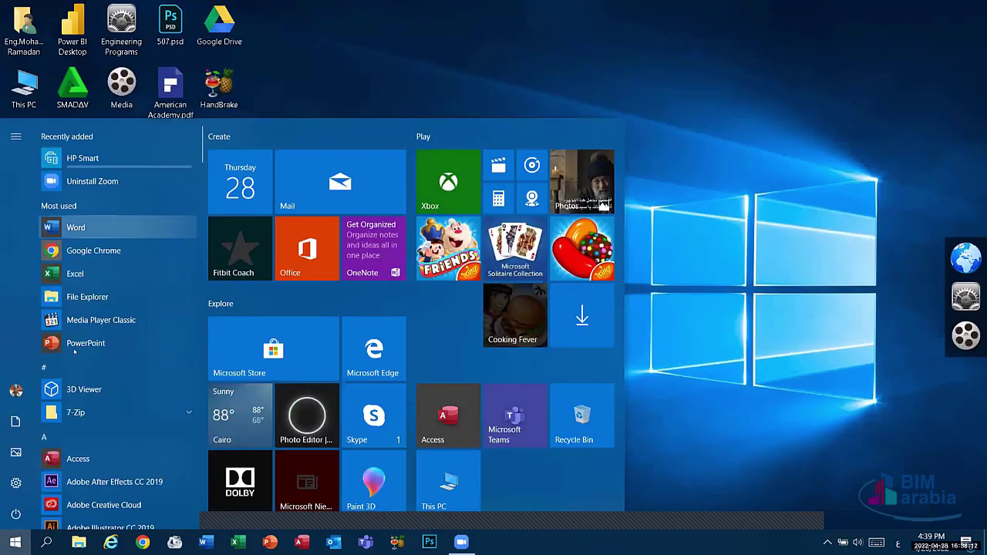
right_click(101, 318)
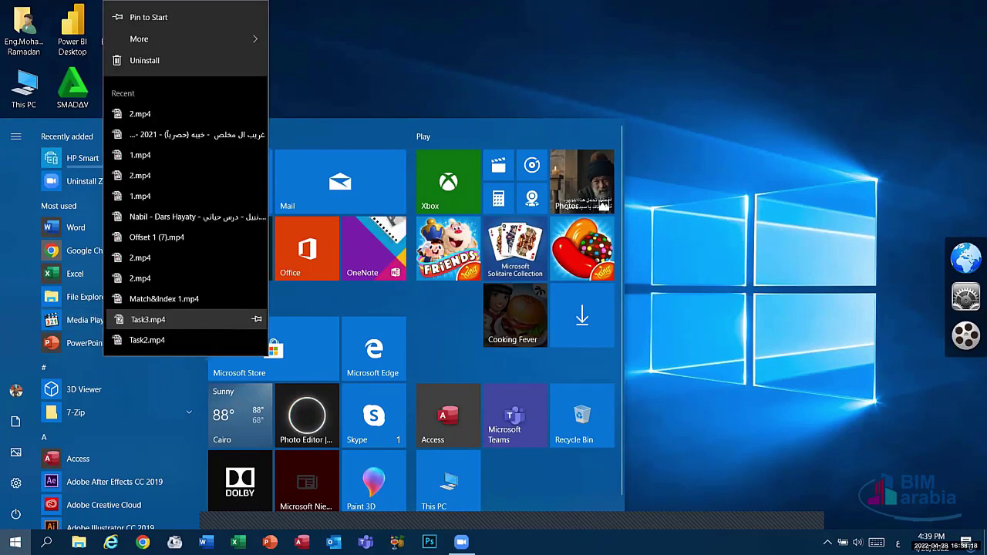
right_click(102, 317)
key("Escape")
key("Escape")
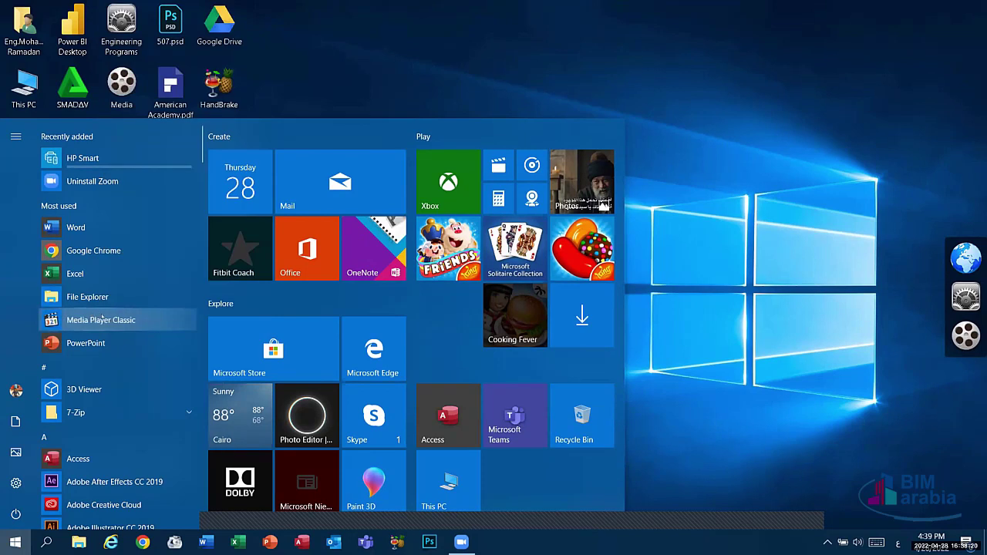
right_click(103, 317)
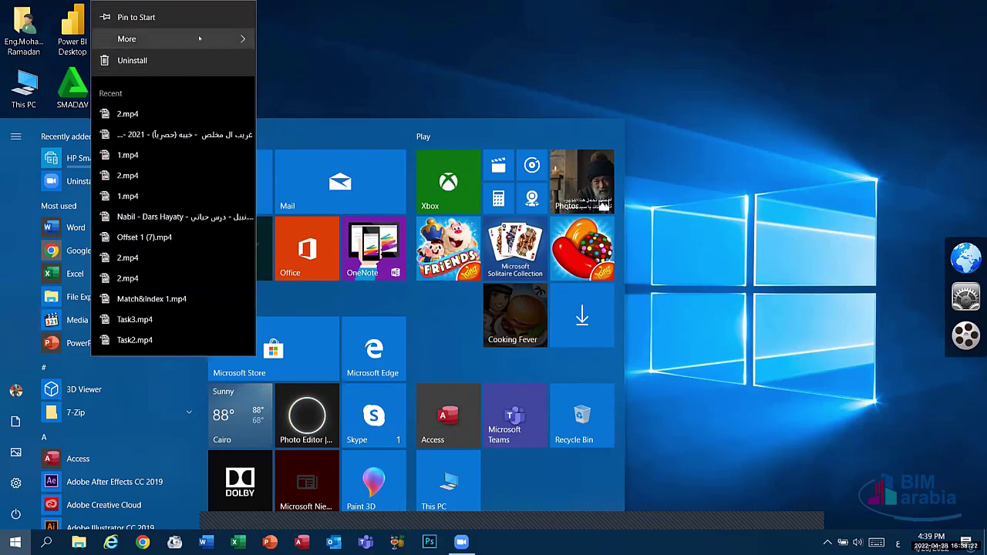
mouse_move(199, 39)
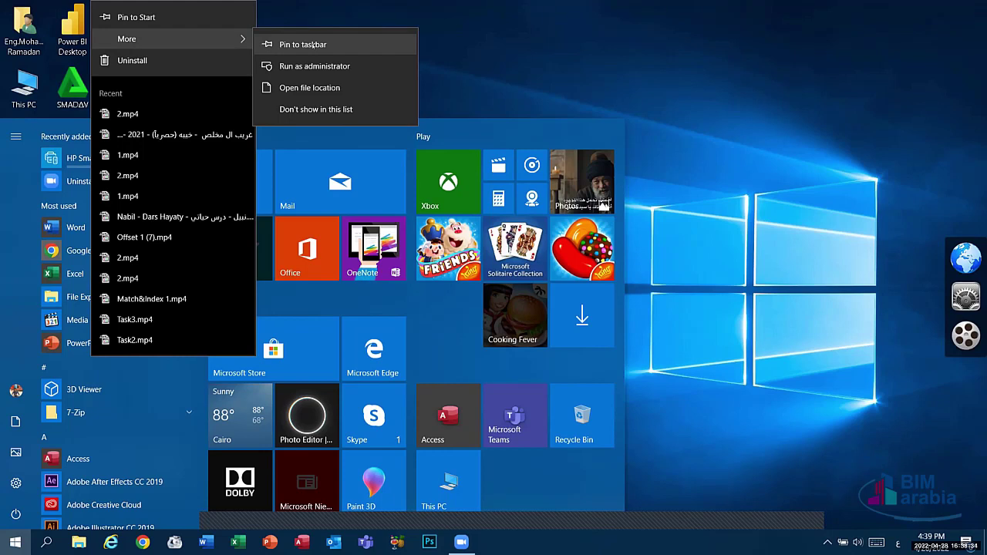
left_click(313, 45)
left_click(316, 80)
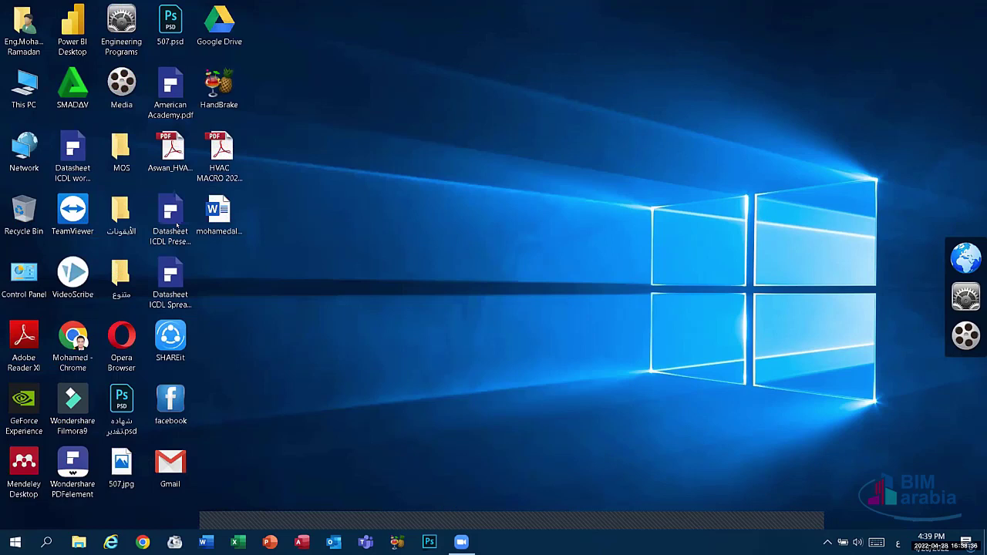
left_click(223, 199)
right_click(224, 199)
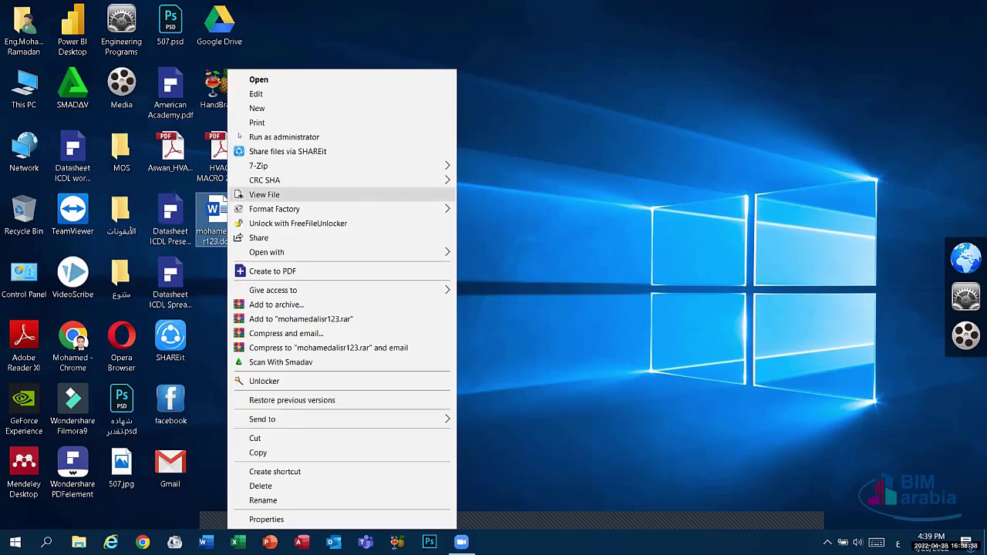
left_click(278, 83)
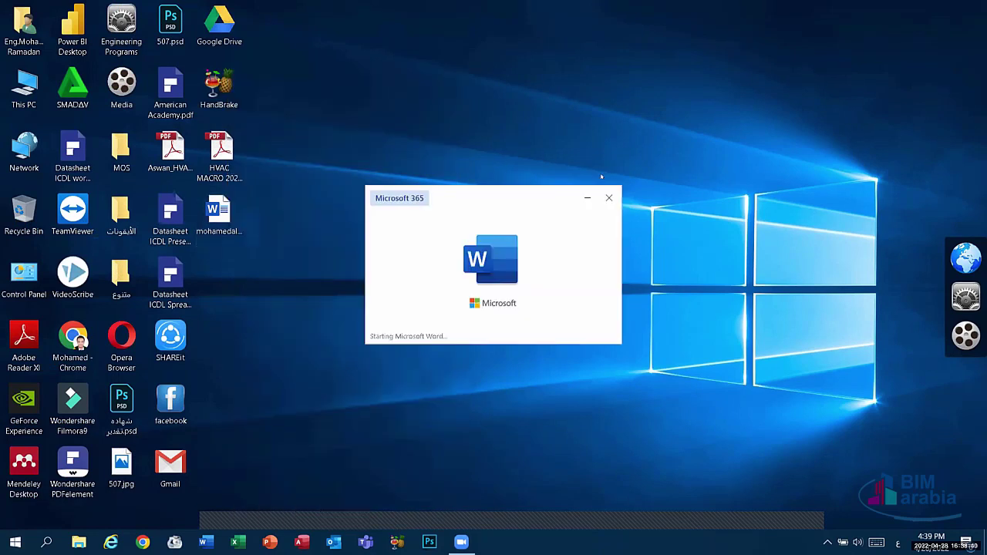
left_click(608, 199)
Step: Pin Media Player Classic from the Start menu to the taskbar and check the recent files list of its taskbar icon
left_click(15, 542)
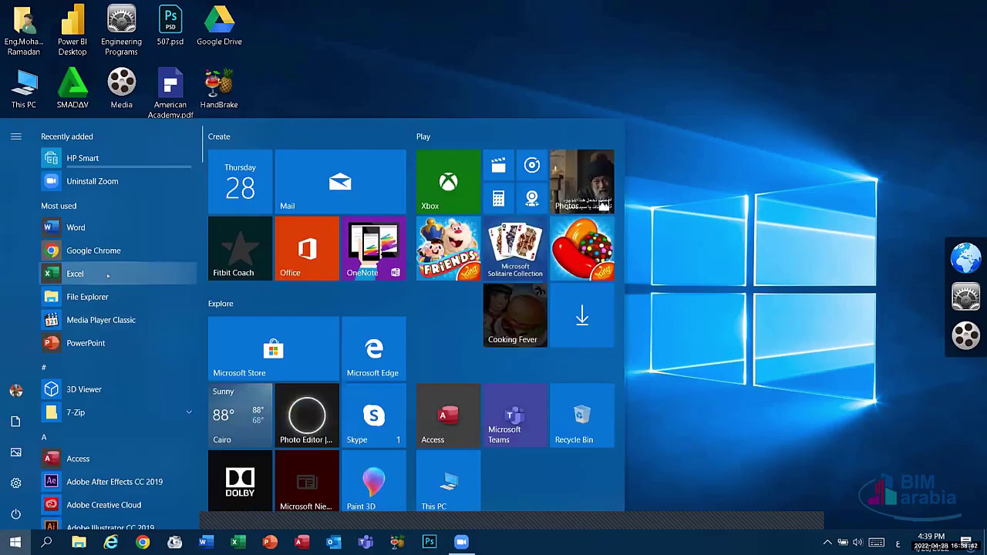
right_click(143, 327)
mouse_move(239, 39)
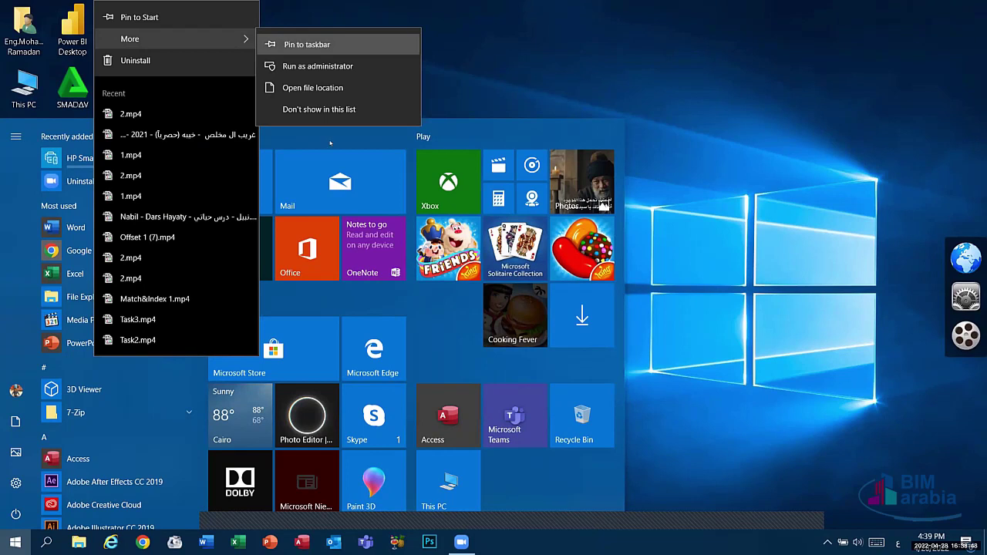
left_click(301, 45)
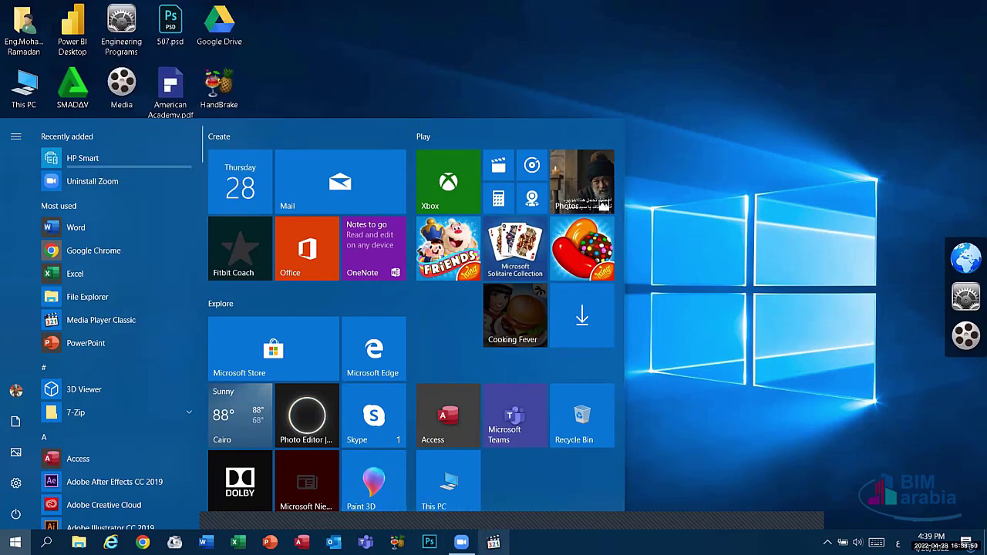
key("Escape")
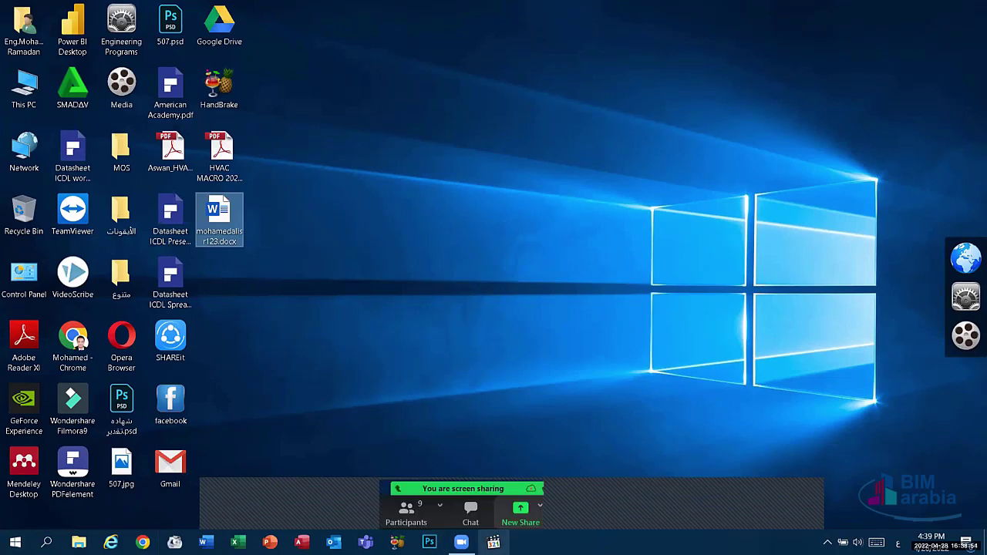
right_click(492, 542)
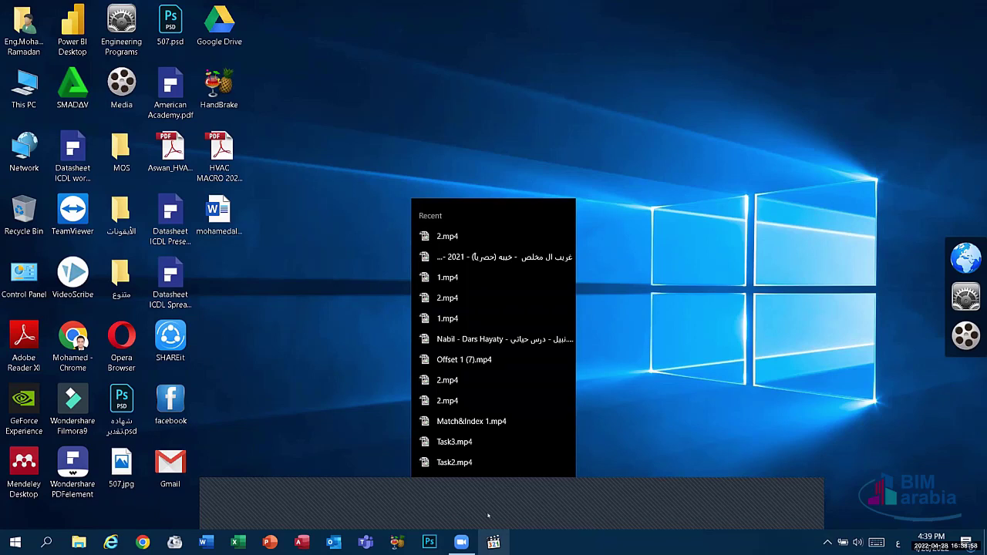
left_click(637, 425)
Step: Unpin Media Player Classic from the taskbar through its entry in the Start menu
left_click(14, 542)
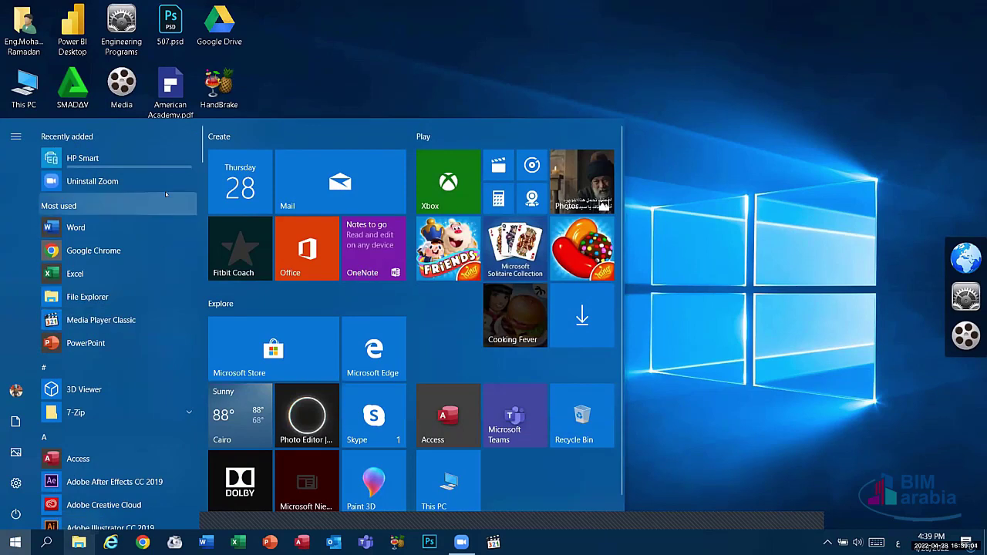
right_click(100, 319)
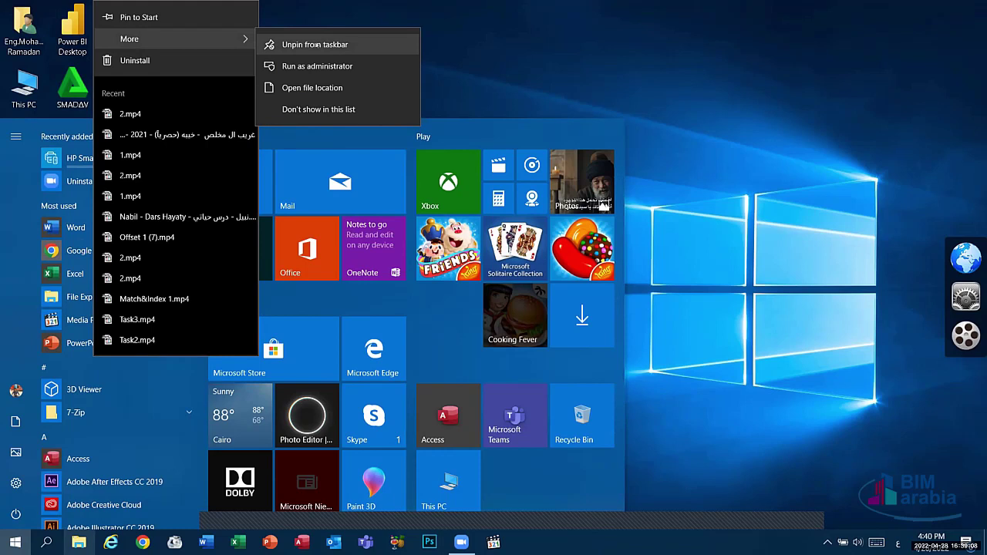
left_click(315, 45)
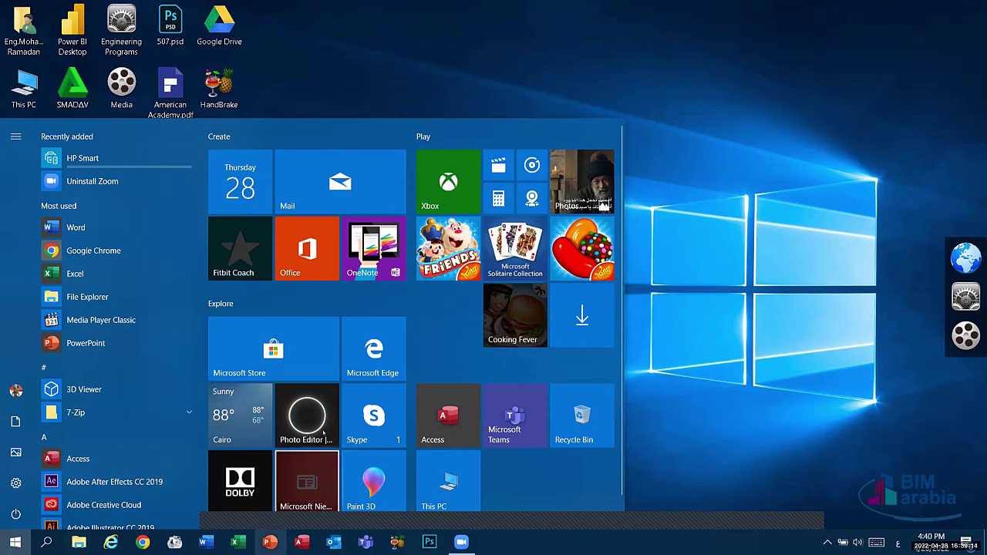
Step: Unpin the Access and Photos tiles from the Start menu
right_click(437, 407)
left_click(480, 85)
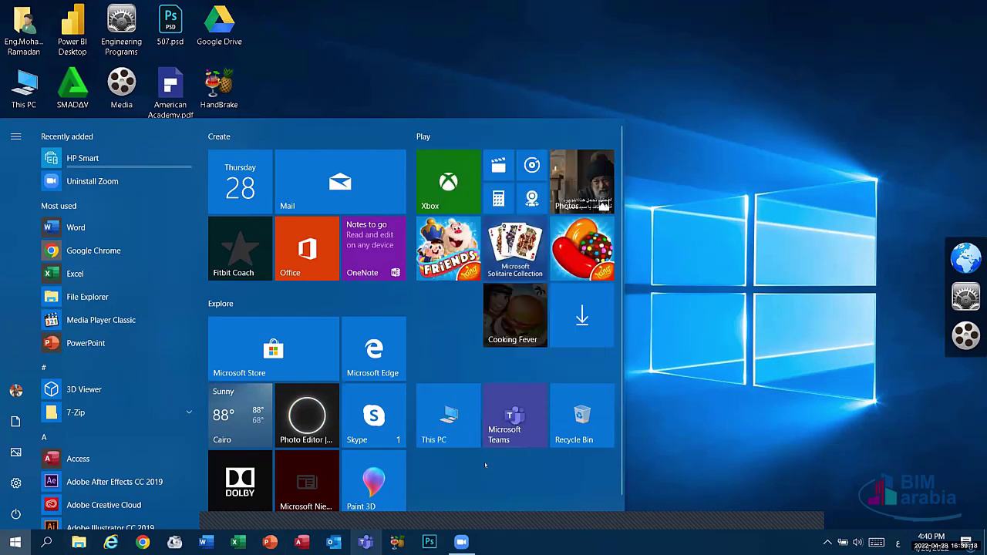
right_click(488, 417)
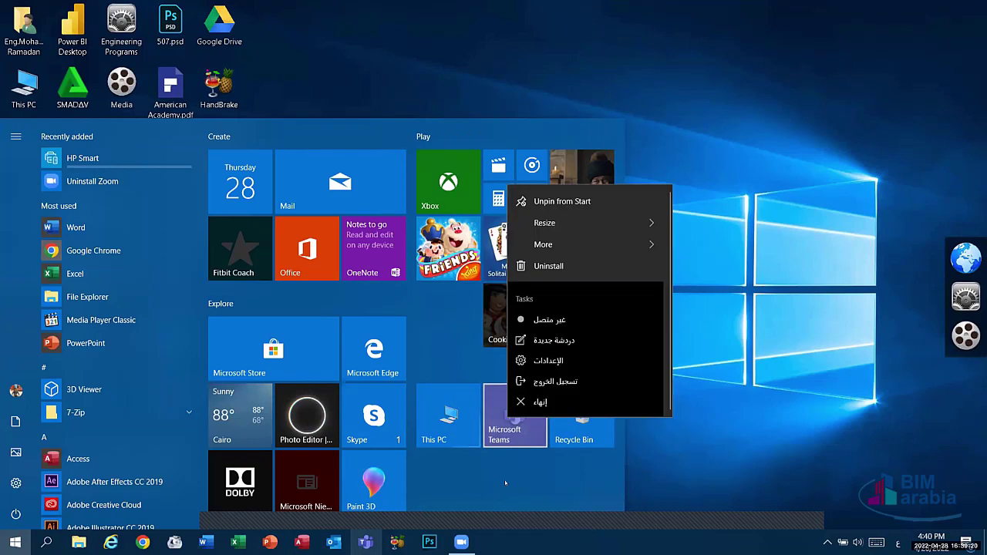
key("Escape")
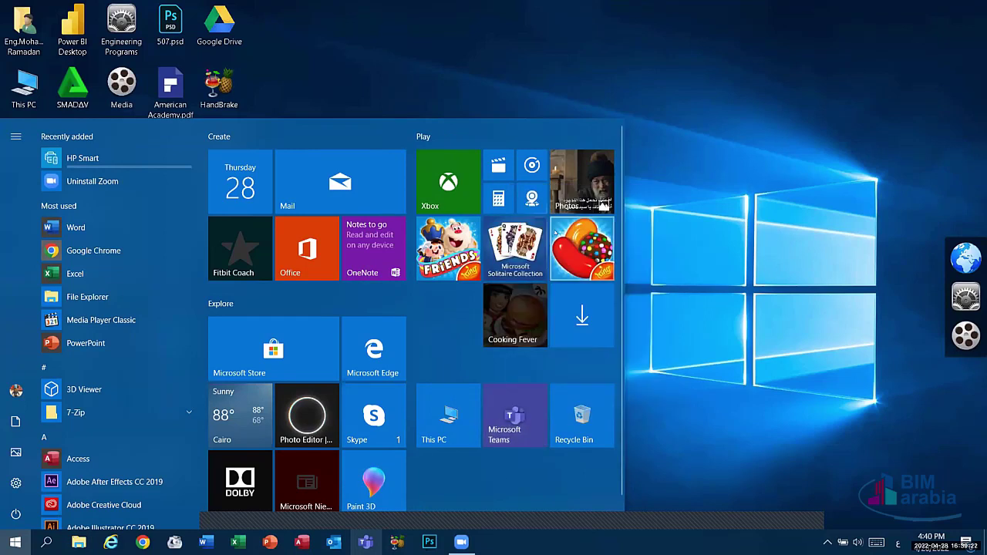
right_click(555, 180)
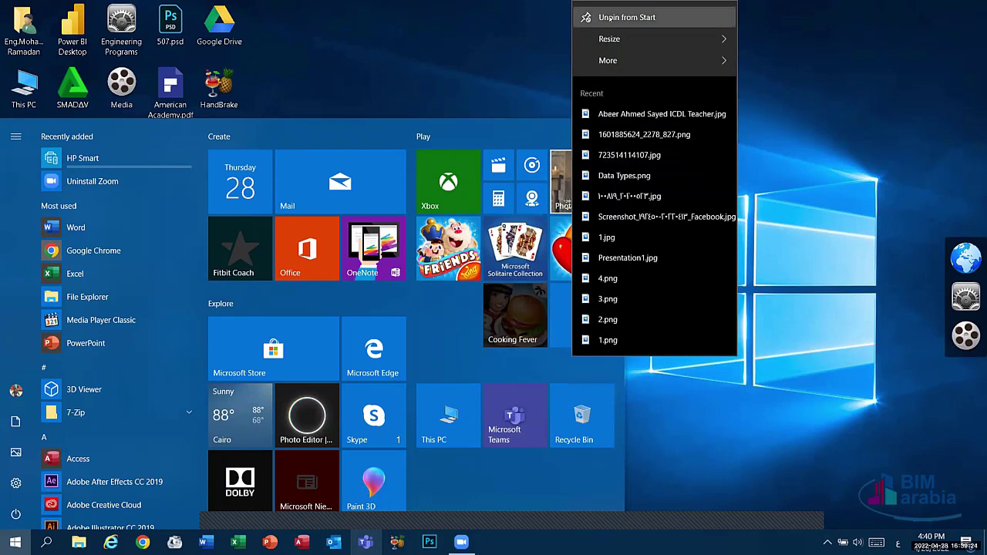
left_click(621, 17)
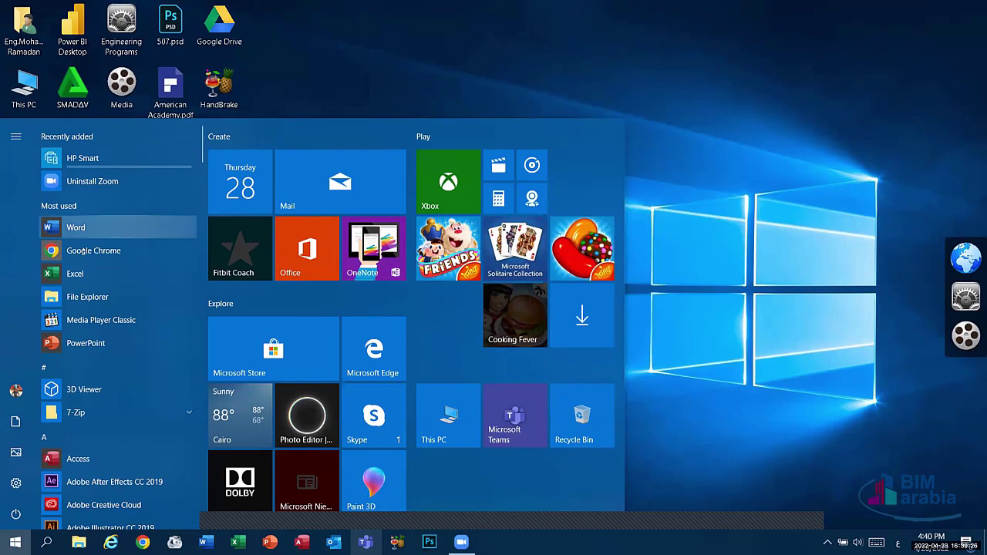
Step: View the pinning options and recent files of Excel in the Start menu, and return to the desktop
right_click(87, 276)
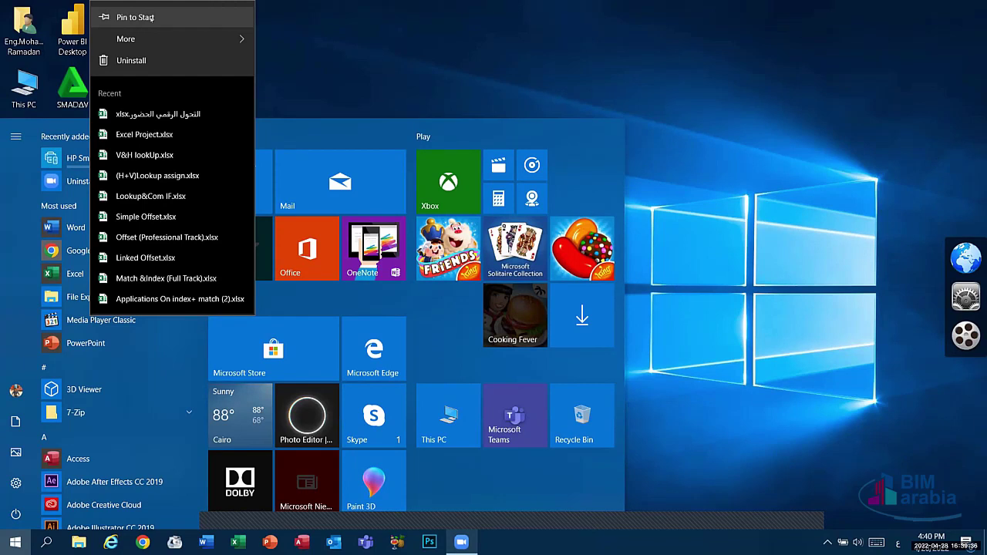
left_click(337, 44)
left_click(338, 44)
right_click(392, 148)
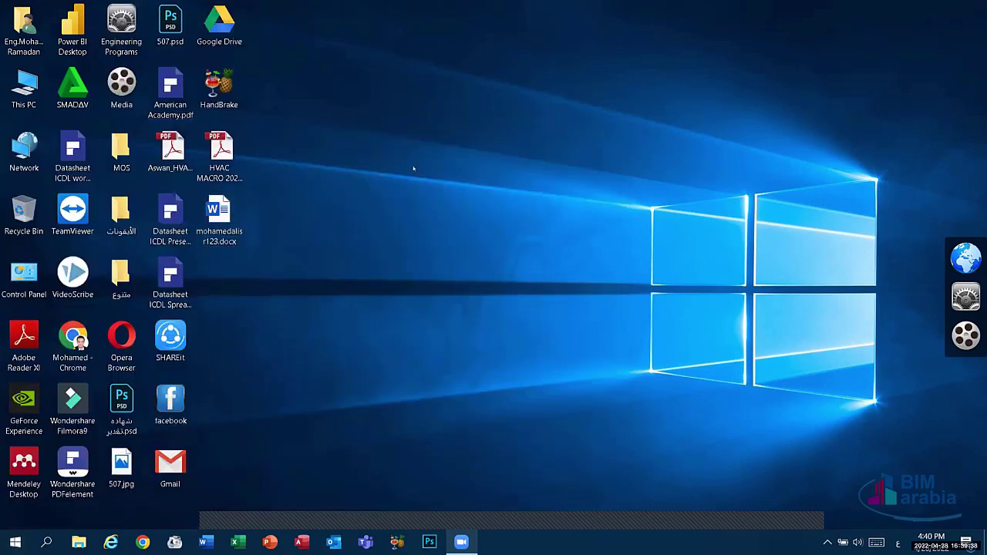
left_click(423, 185)
Step: Open the taskbar settings to review the options, and close Settings
right_click(576, 542)
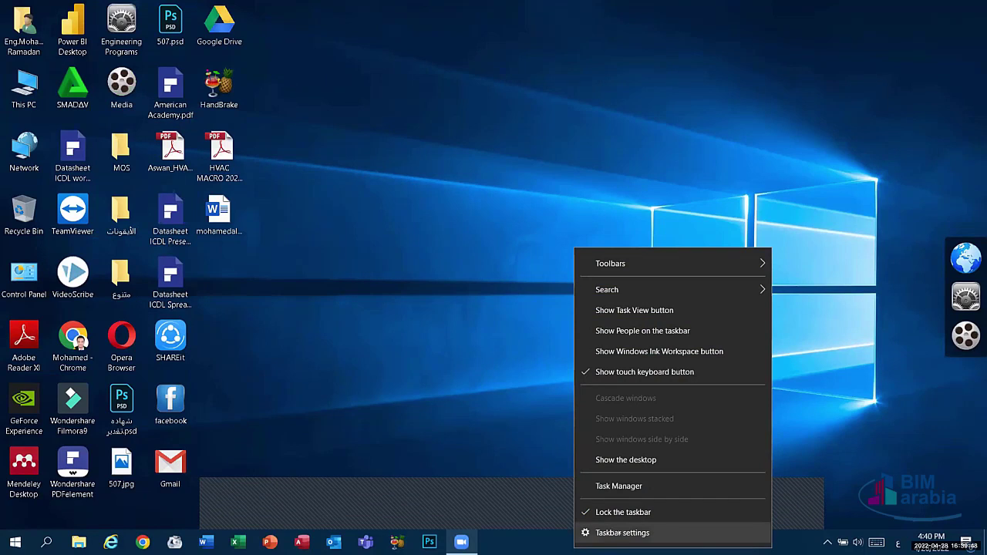
left_click(619, 533)
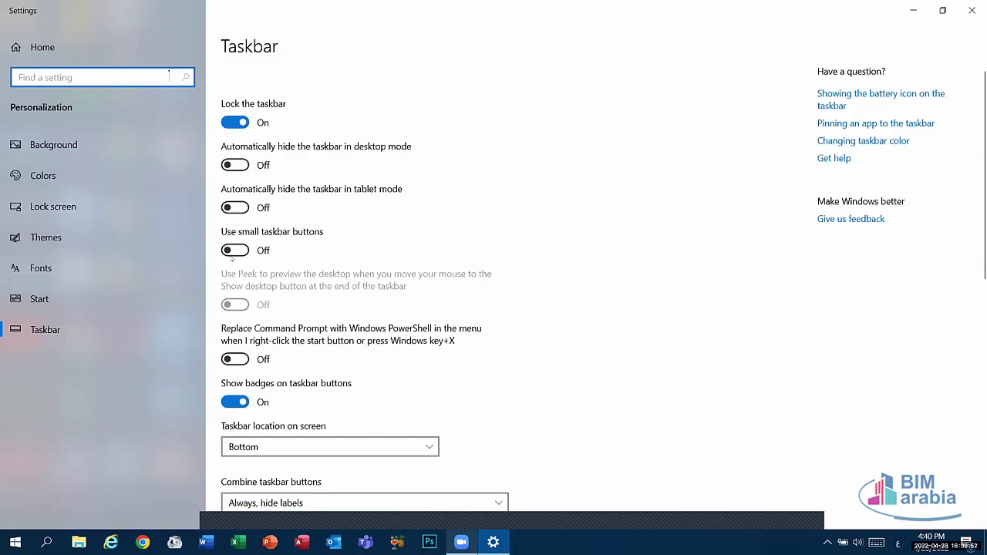
left_click(972, 10)
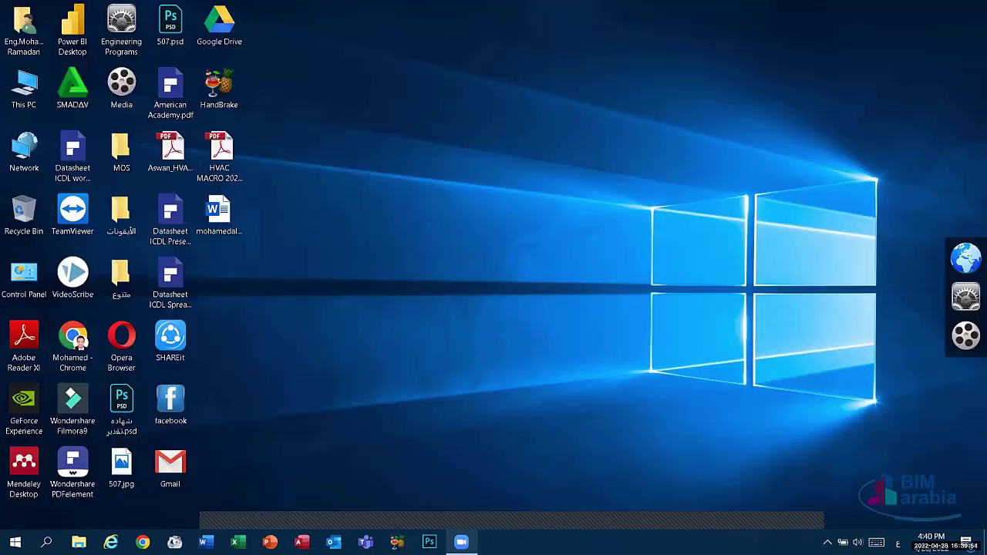
Step: Unlock the taskbar and move it to the top edge of the screen
right_click(733, 516)
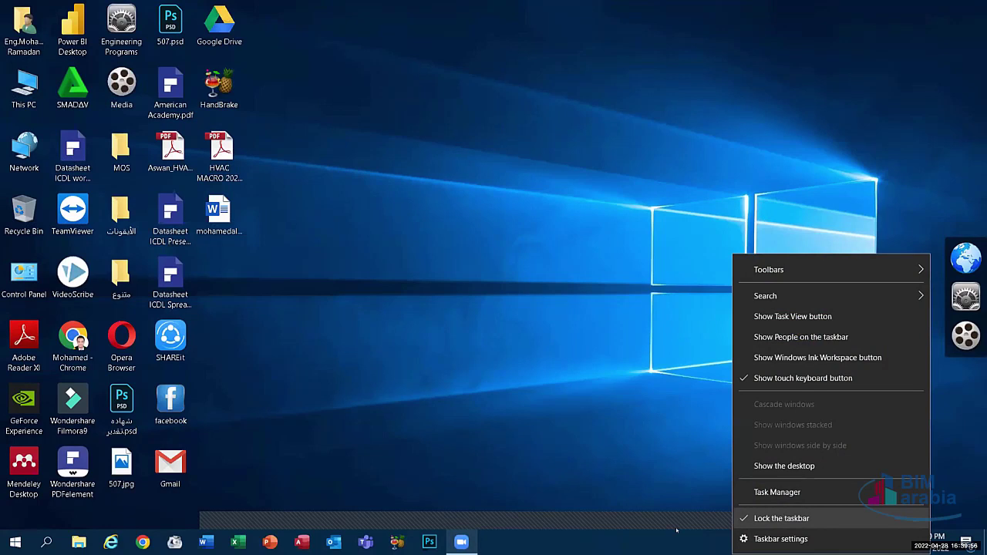
right_click(606, 517)
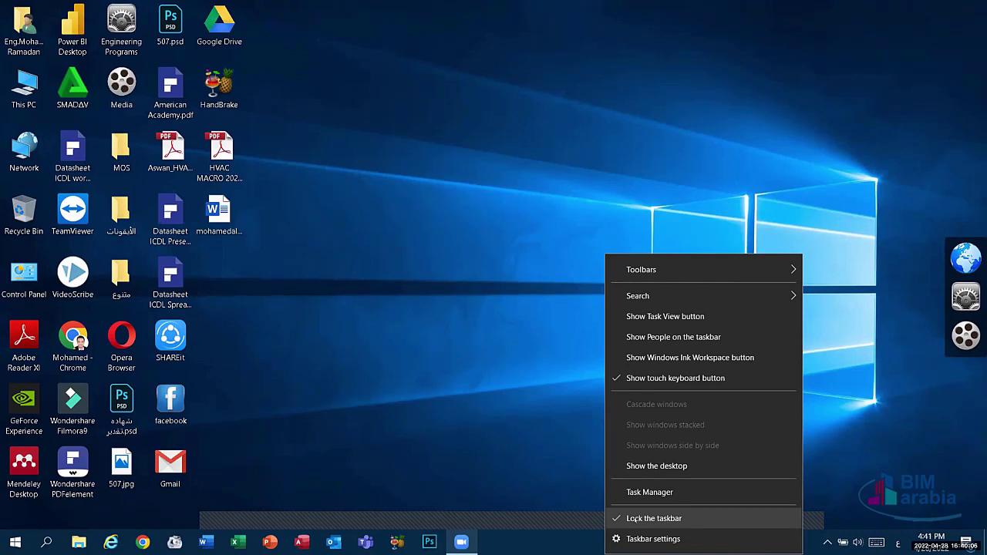
left_click(635, 519)
left_click_drag(632, 543, 610, 12)
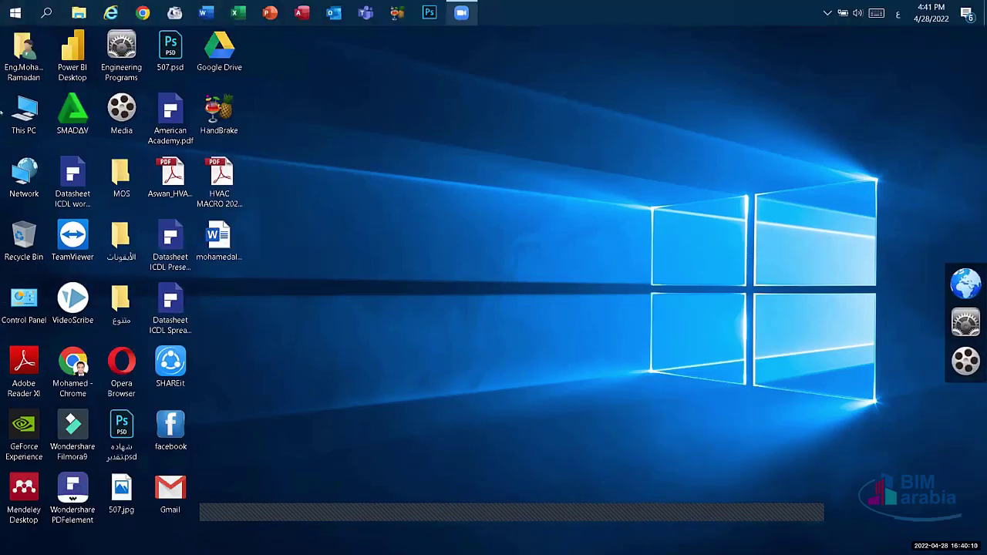
Step: Move the taskbar to the left edge, return it to the bottom edge of the screen, and lock it
left_click_drag(2, 113, 3, 116)
left_click_drag(36, 398, 561, 501)
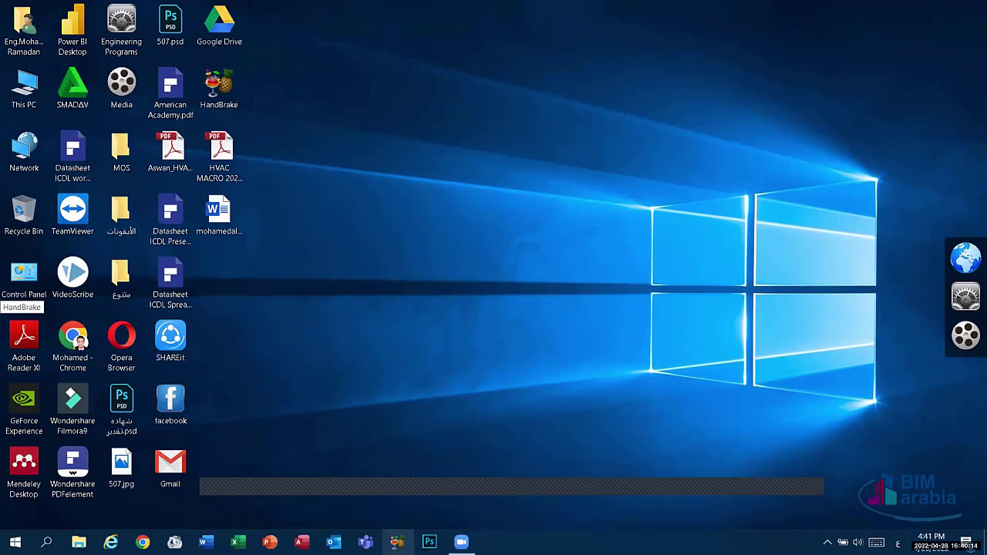
right_click(619, 538)
left_click(642, 516)
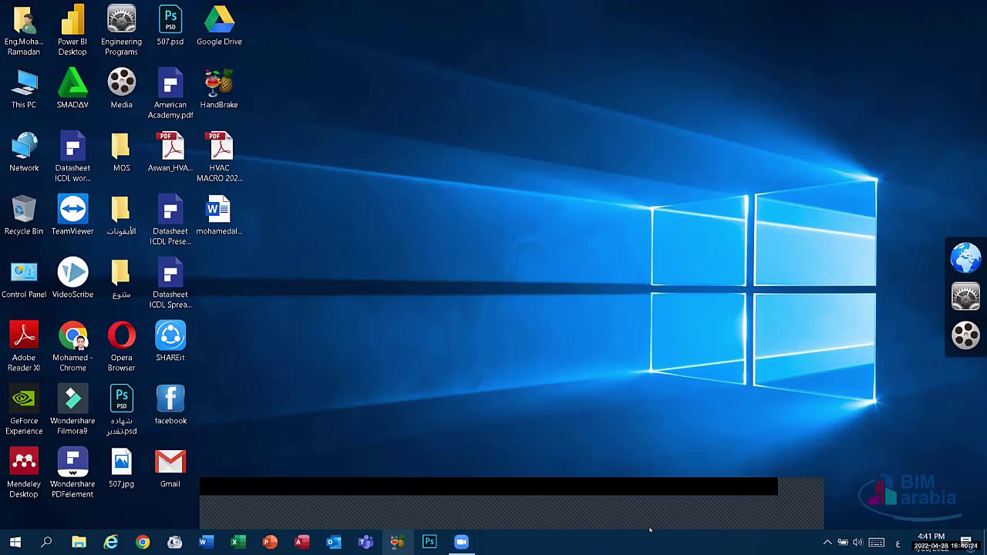
Step: Open Task Manager from the taskbar twice, select the Zoom Meetings process to show where tasks are ended, and close Task Manager
right_click(651, 530)
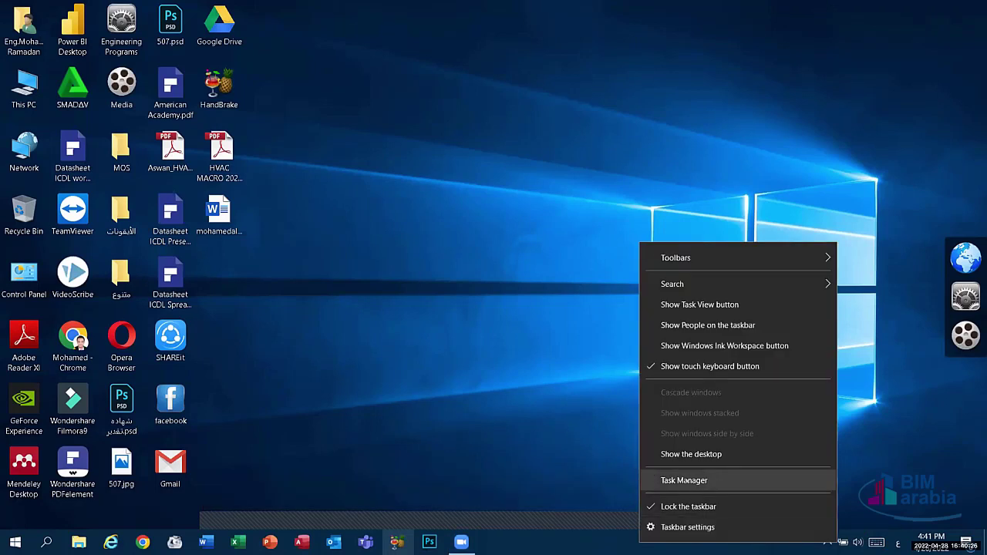
left_click(684, 481)
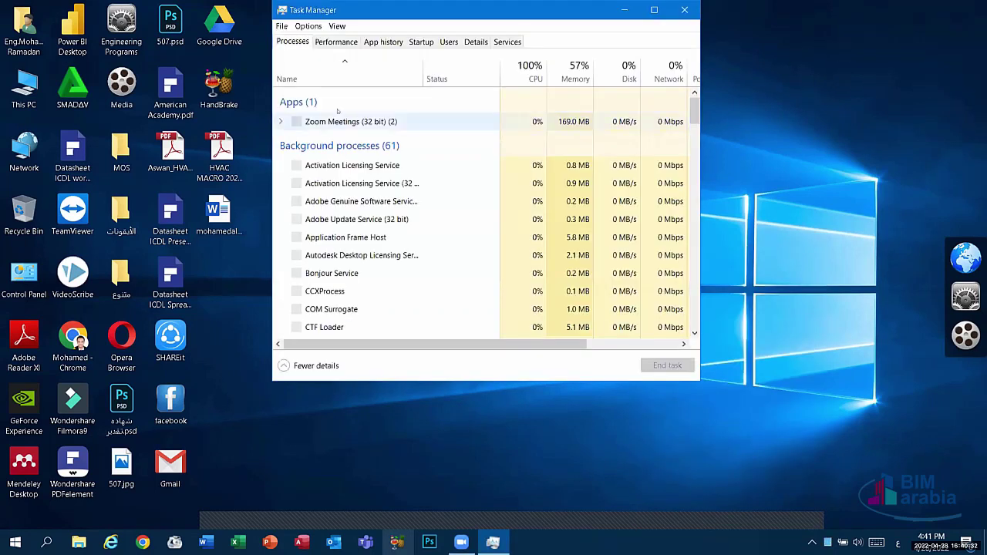
left_click(684, 9)
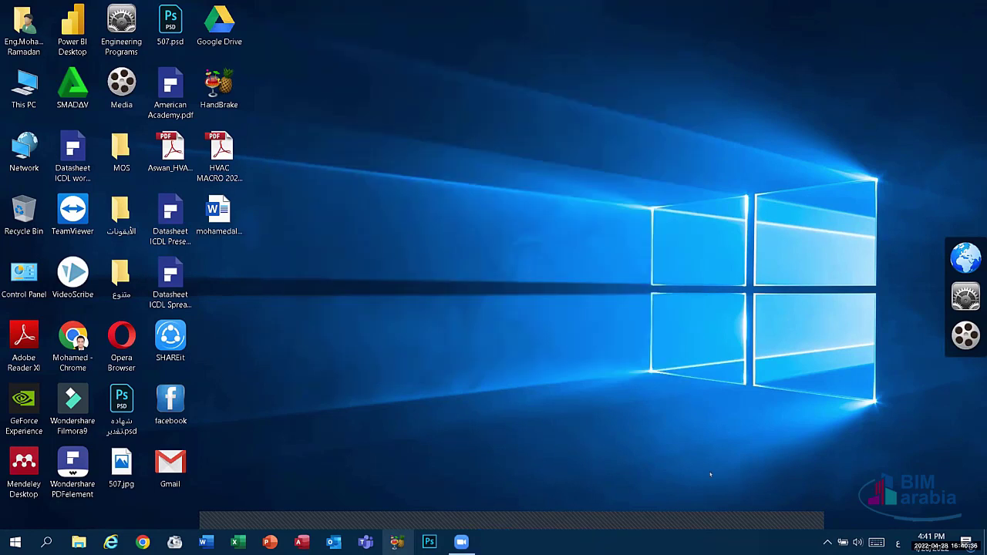
right_click(686, 541)
left_click(717, 492)
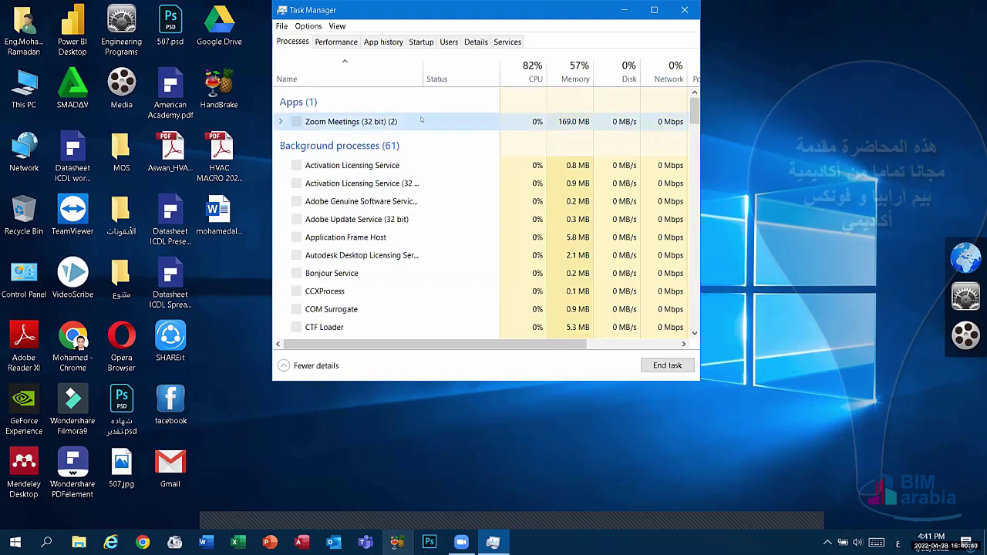
left_click(422, 121)
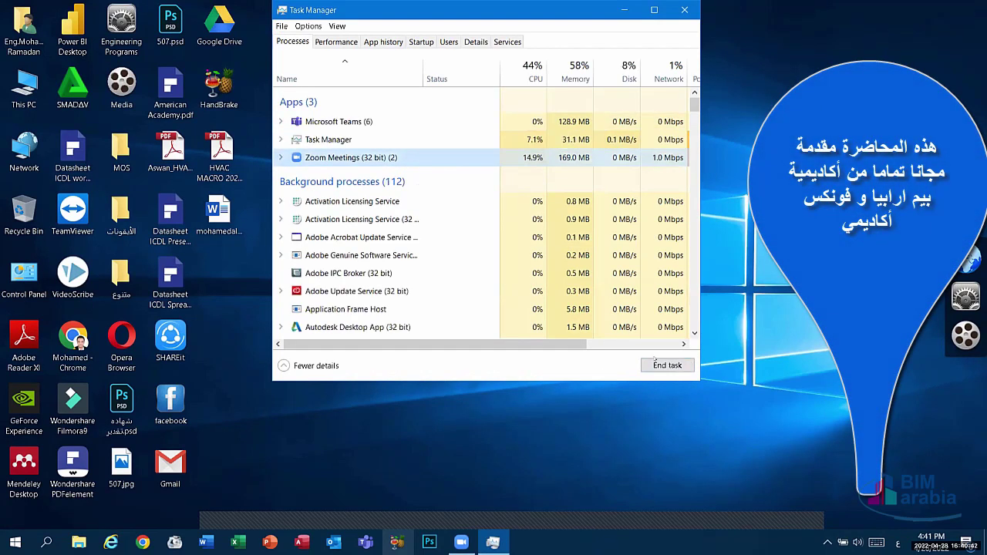
left_click(685, 10)
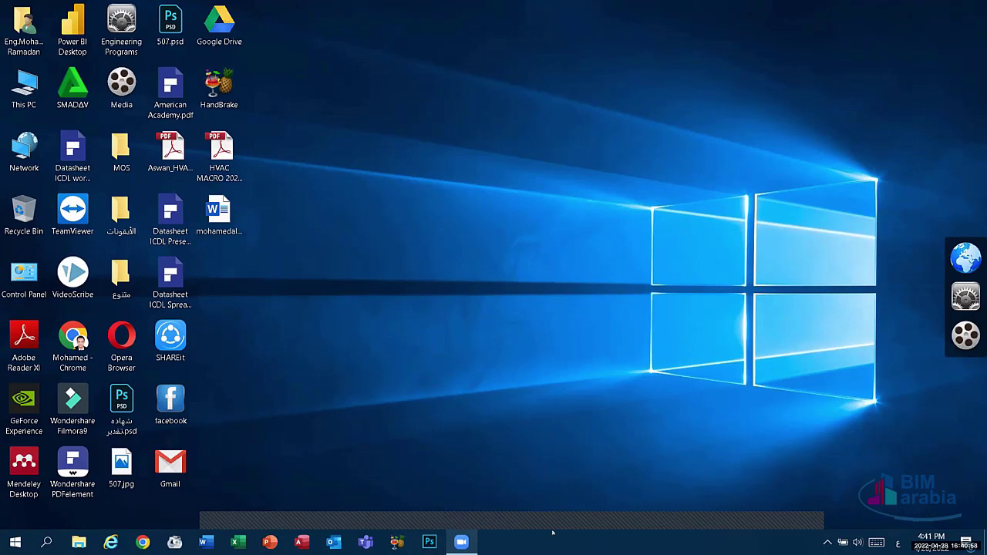
Step: Open This PC and minimize its window with the taskbar's Show the desktop command
right_click(625, 507)
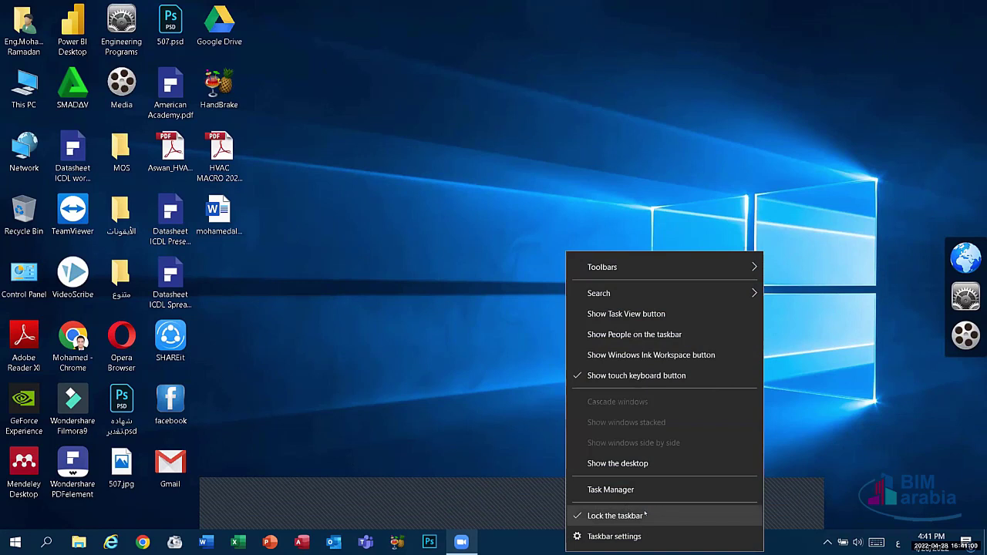
left_click(429, 378)
double_click(24, 86)
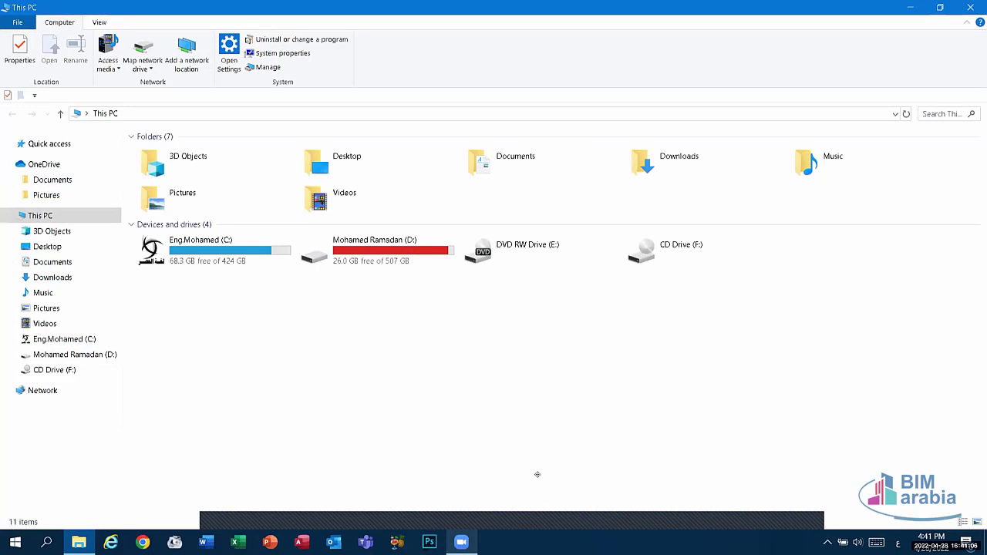
right_click(665, 498)
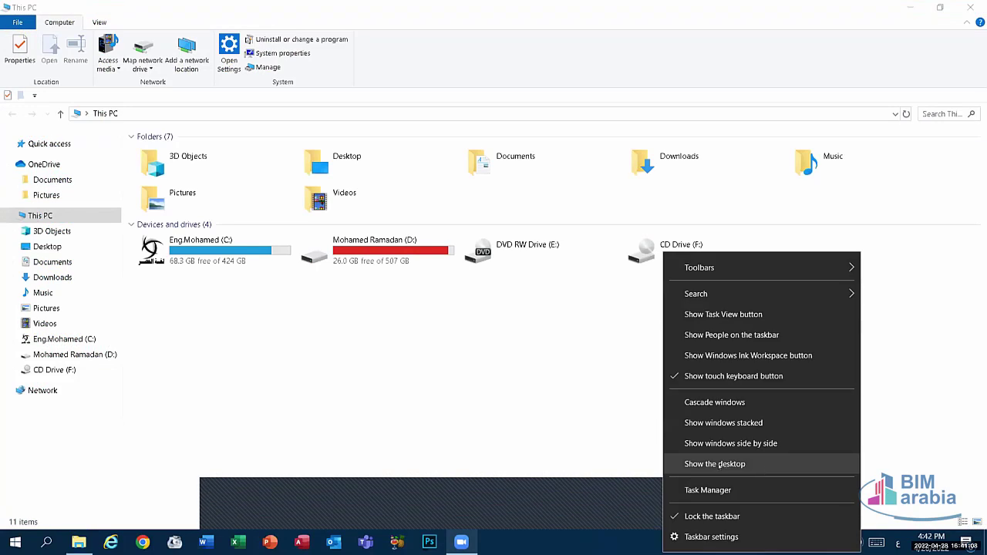
key("Return")
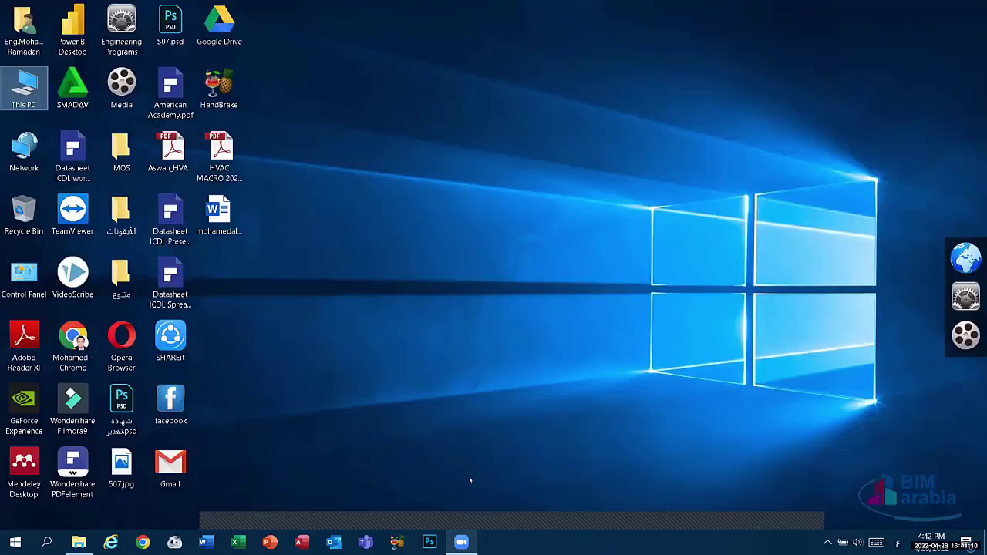
Step: Restore the This PC window from the taskbar and toggle between the desktop and the open window
left_click(79, 542)
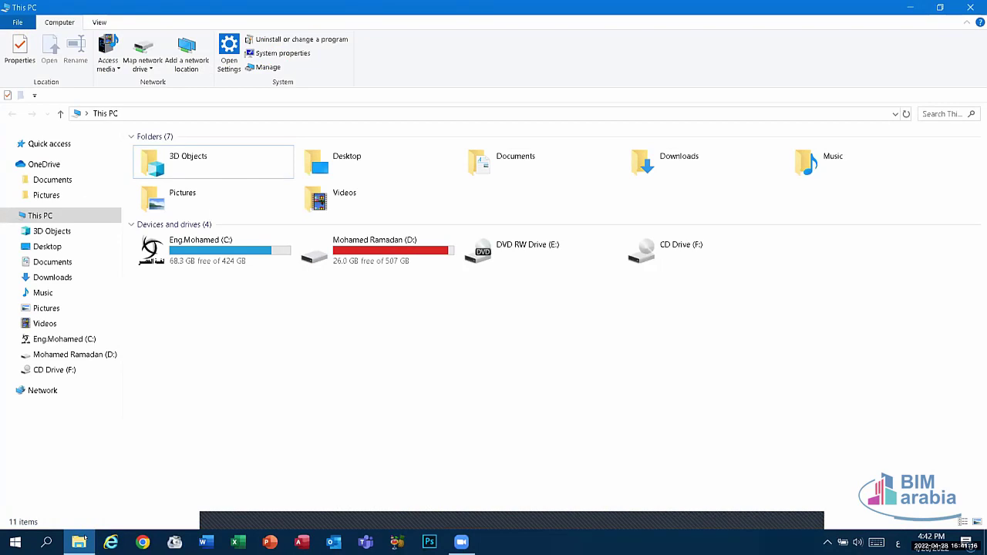
key("super+d")
key("super+d")
Step: Open Word with a blank document and minimize its window
left_click(204, 542)
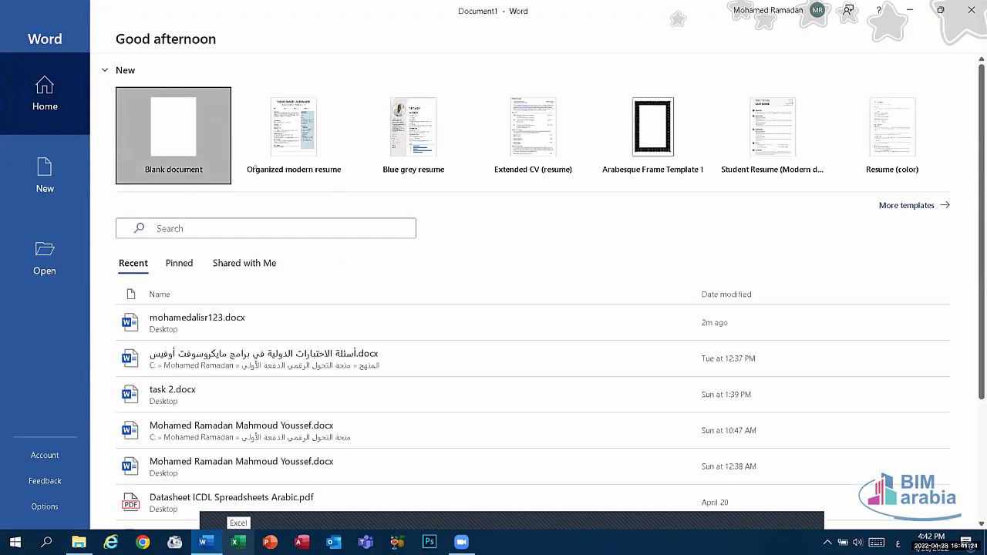
left_click(174, 131)
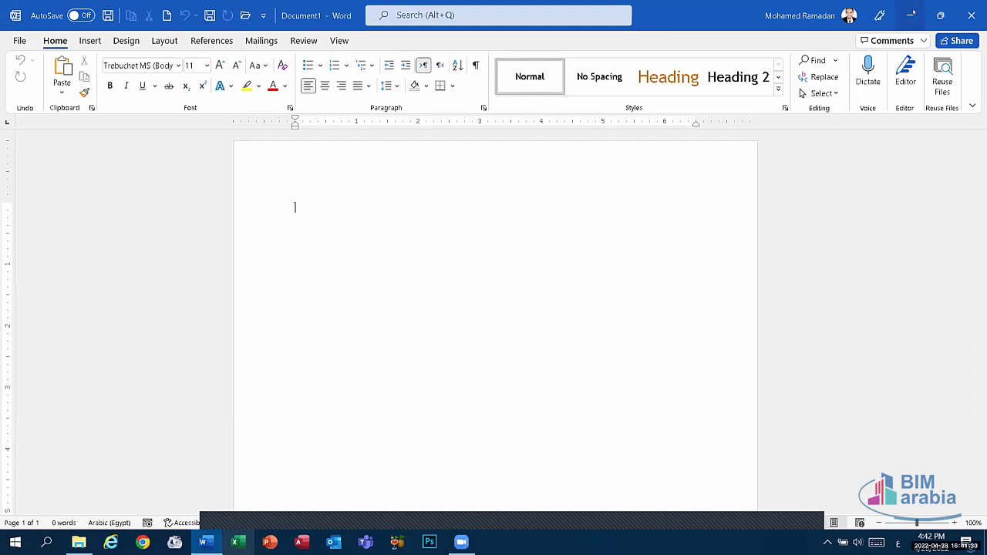
left_click(911, 15)
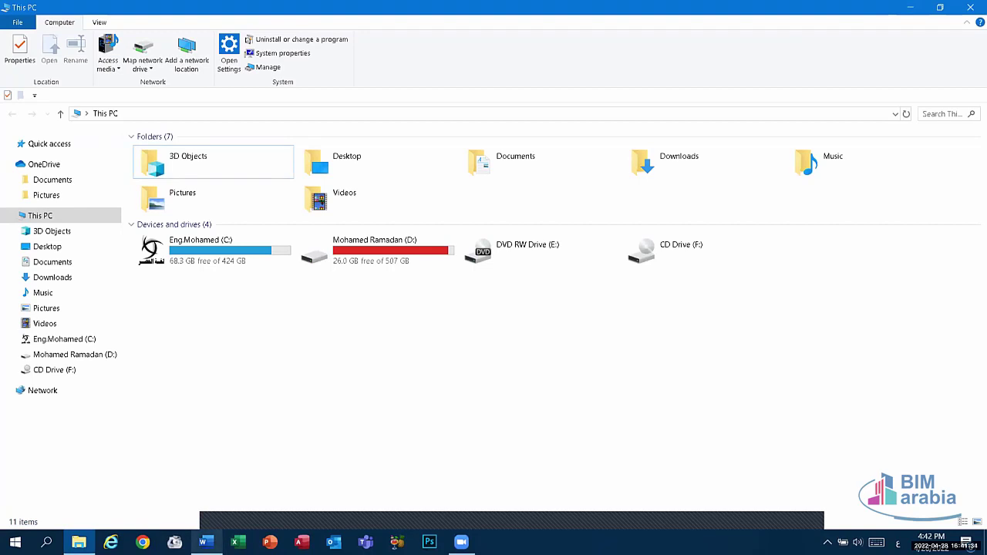
Step: Restore and minimize the Word window repeatedly from its taskbar icon, and close Word and This PC to return to the desktop
left_click(204, 543)
left_click(203, 542)
left_click(204, 542)
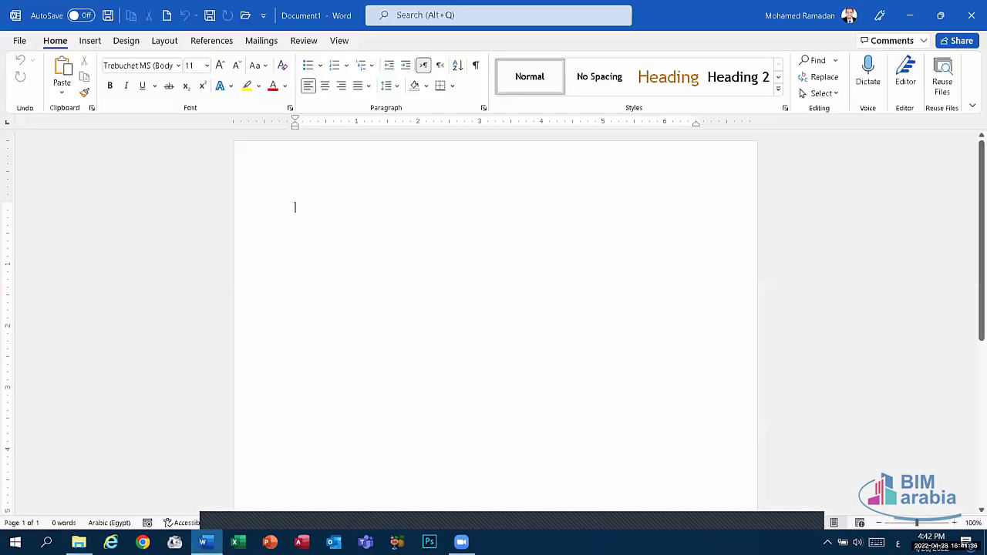
left_click(204, 542)
left_click(203, 542)
left_click(204, 542)
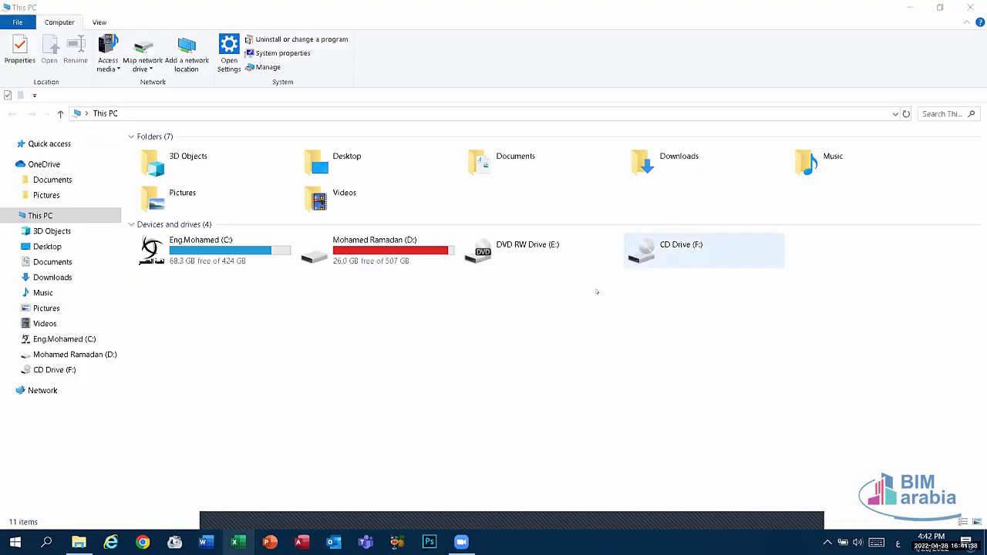
key("super+d")
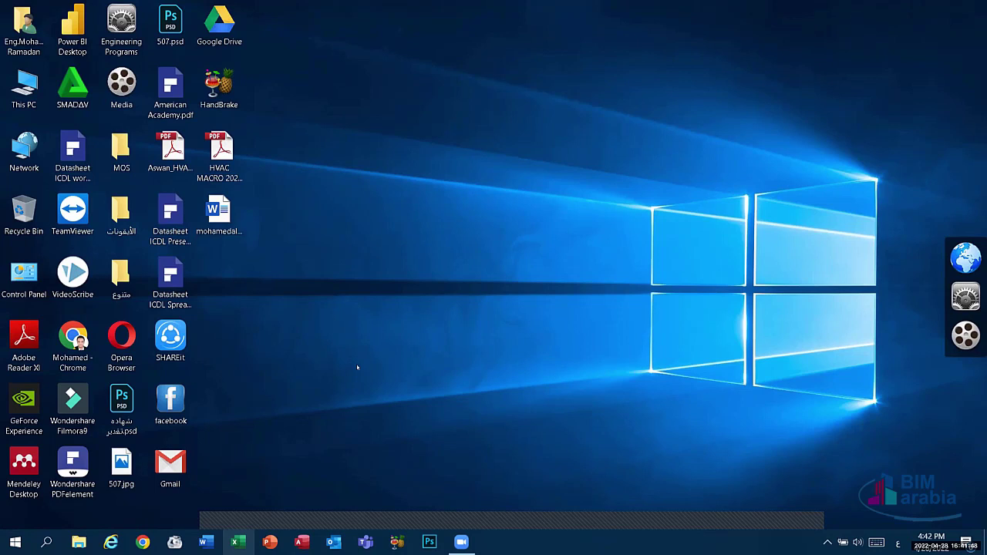
Step: Open This PC from the desktop, close it, and open it again
double_click(23, 86)
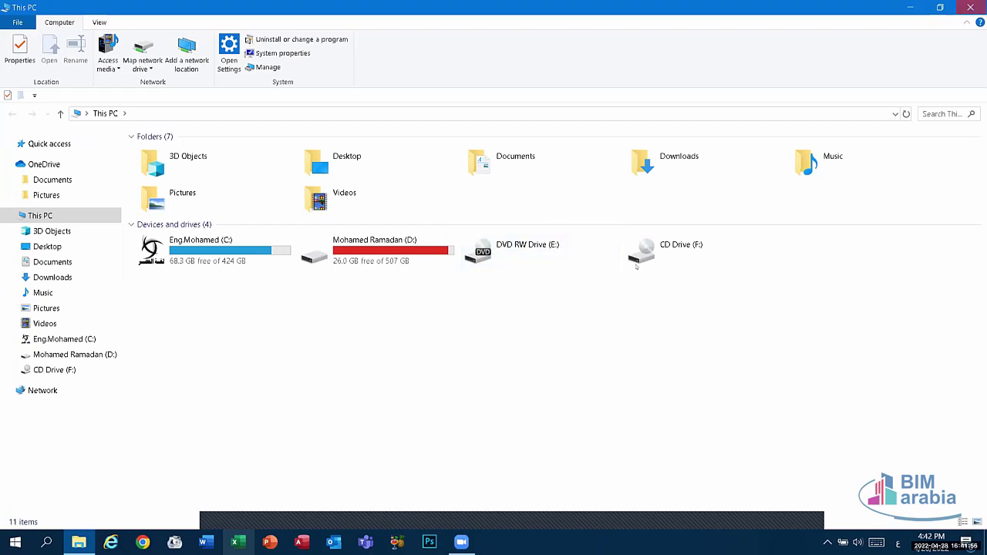
left_click(970, 6)
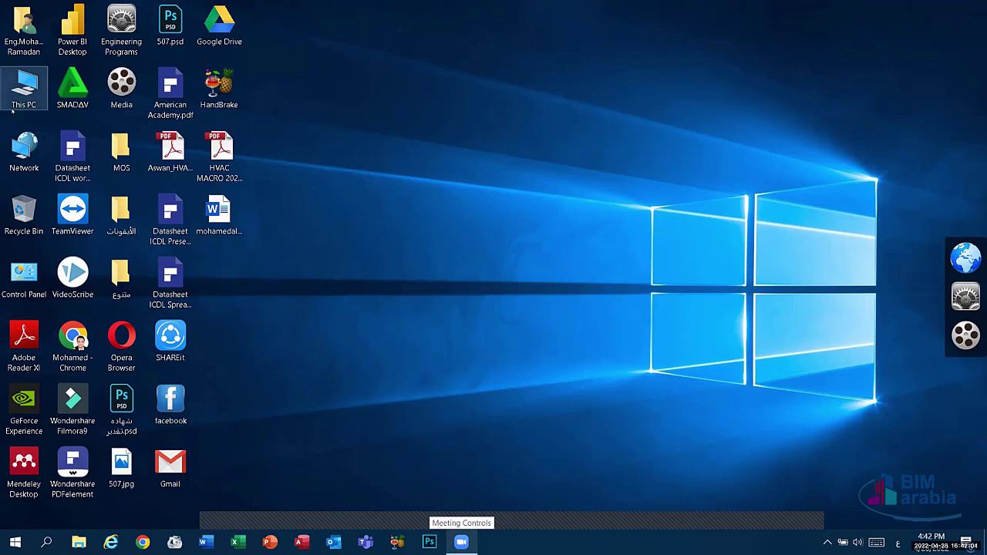
double_click(24, 85)
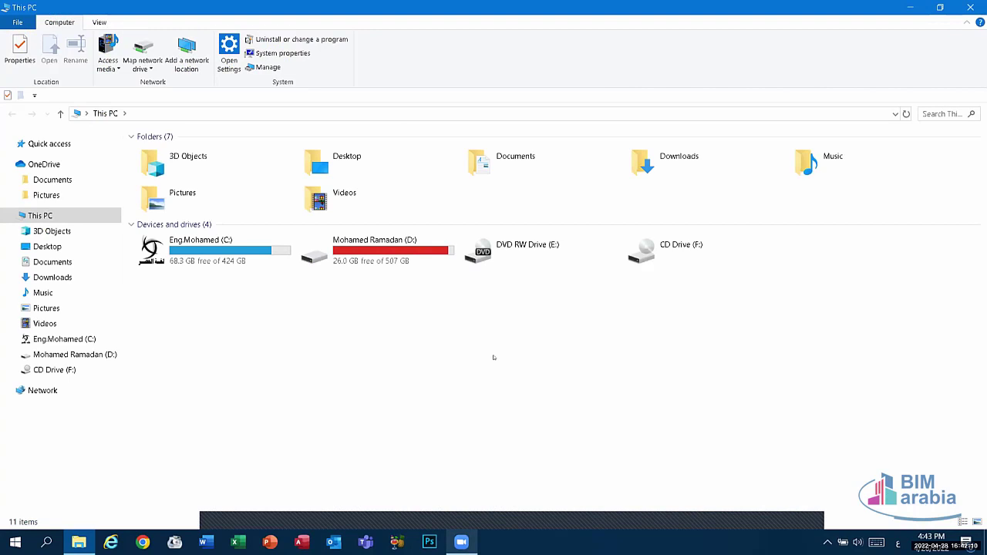
Step: Close the This PC window and move the selection among the desktop icons around This PC and MOS
key("alt+F4")
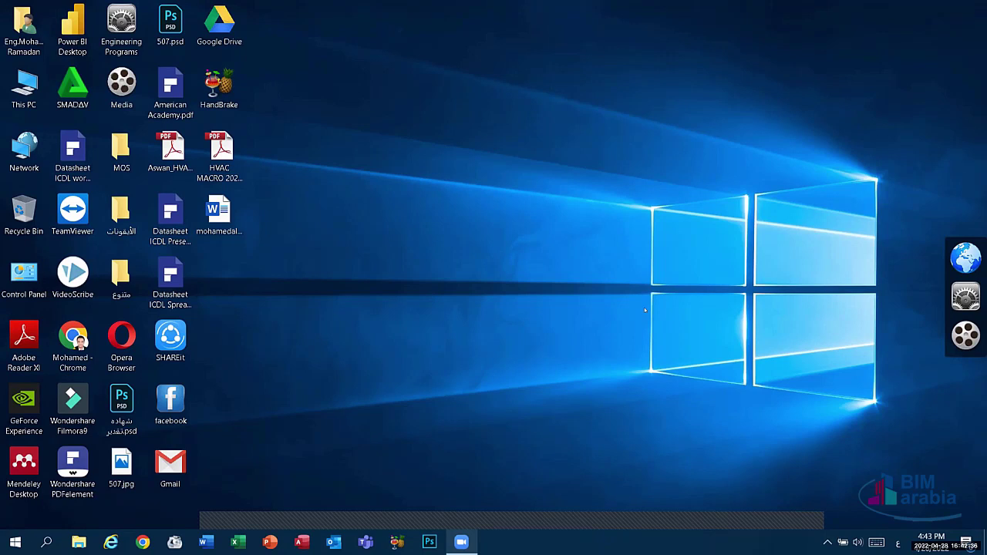
key("Up")
key("Up")
key("Up")
key("Down")
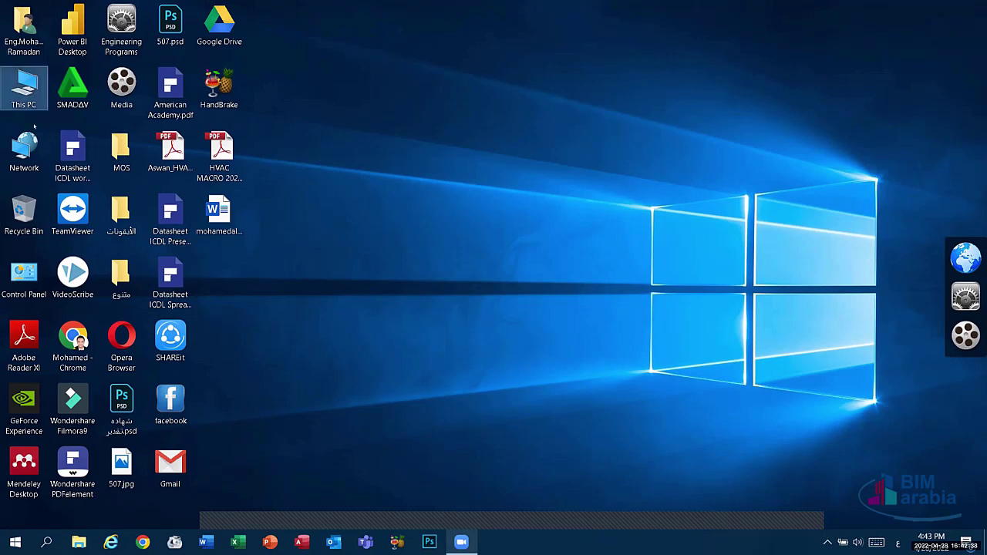
key("Down")
key("Up")
key("Right")
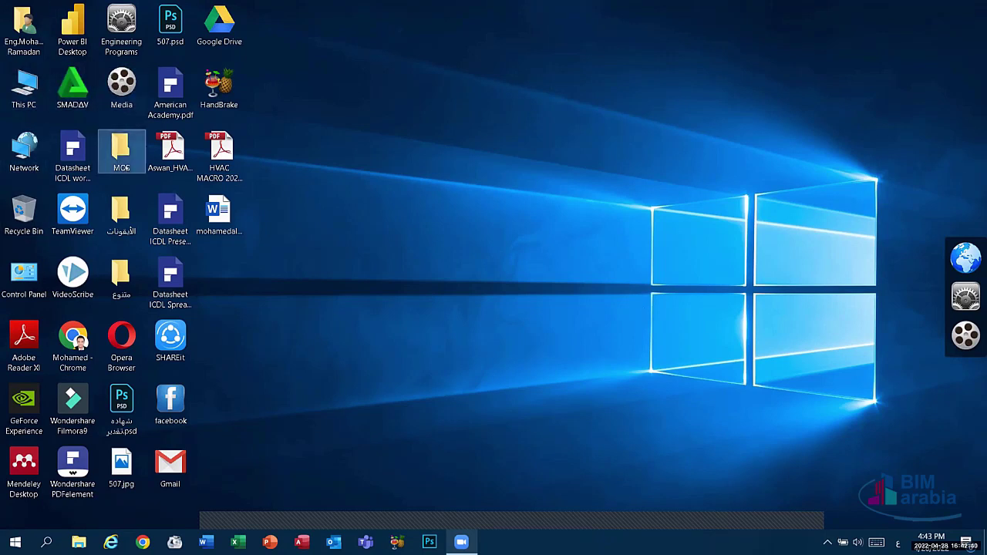
Step: Try contiguous selection from the Aswan_HVAC file downward and joint selection of the الأيقونات folder with HandBrake, and clear the selection
left_click(174, 178)
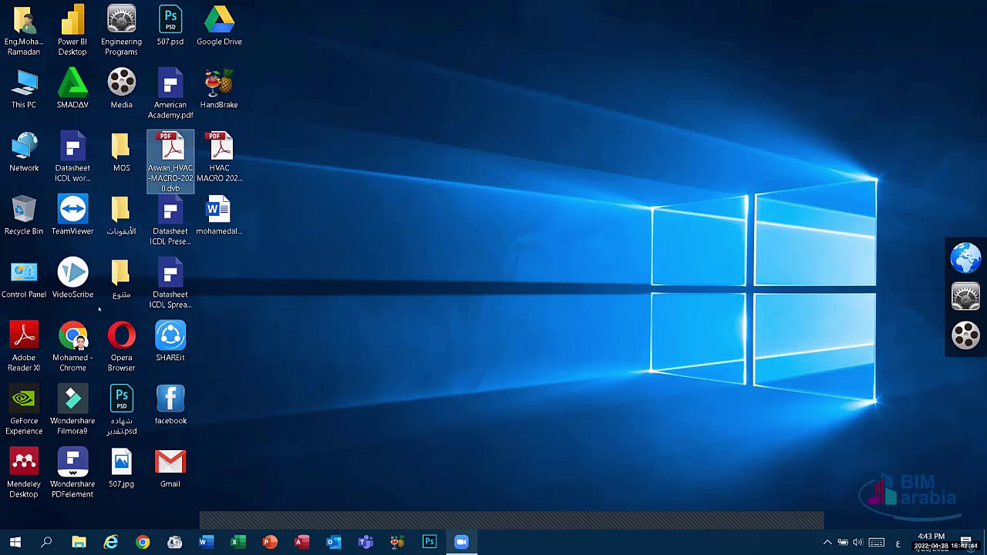
key("shift+Down")
key("shift+Up")
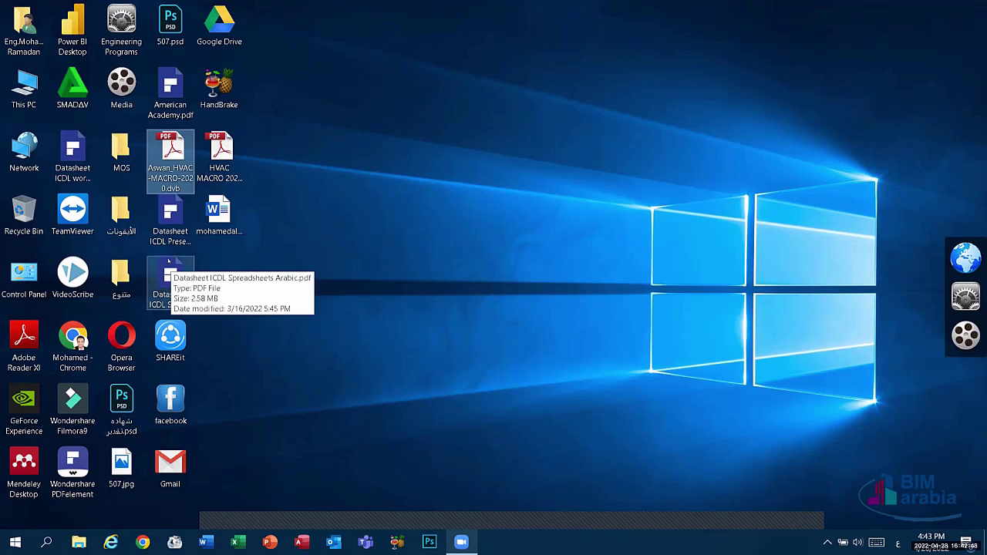
key("shift+Down")
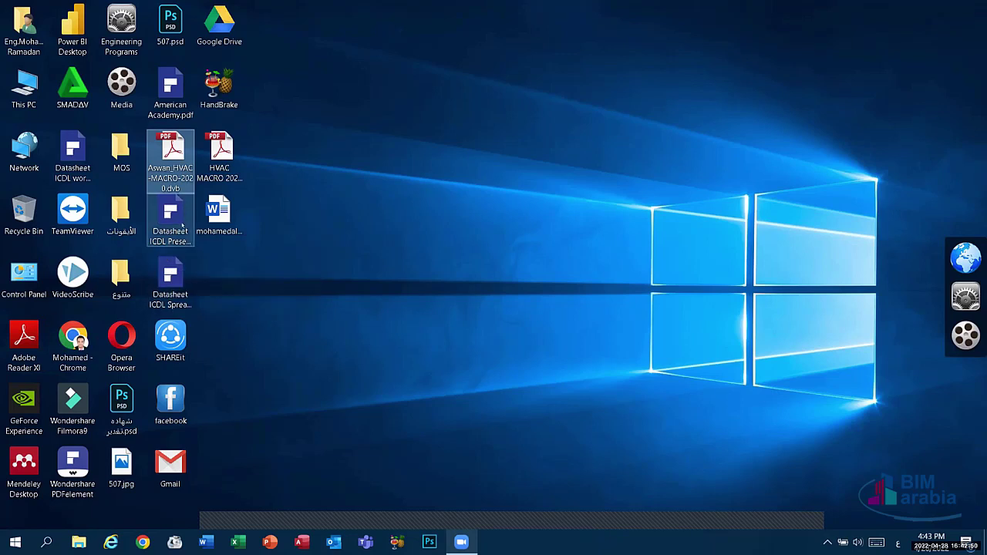
key("Down")
left_click(125, 232)
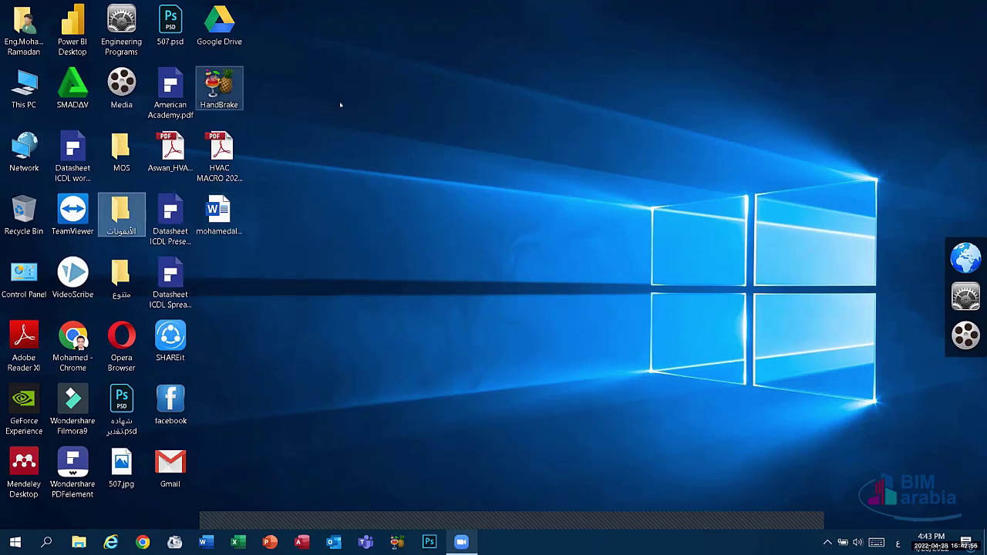
left_click(372, 132)
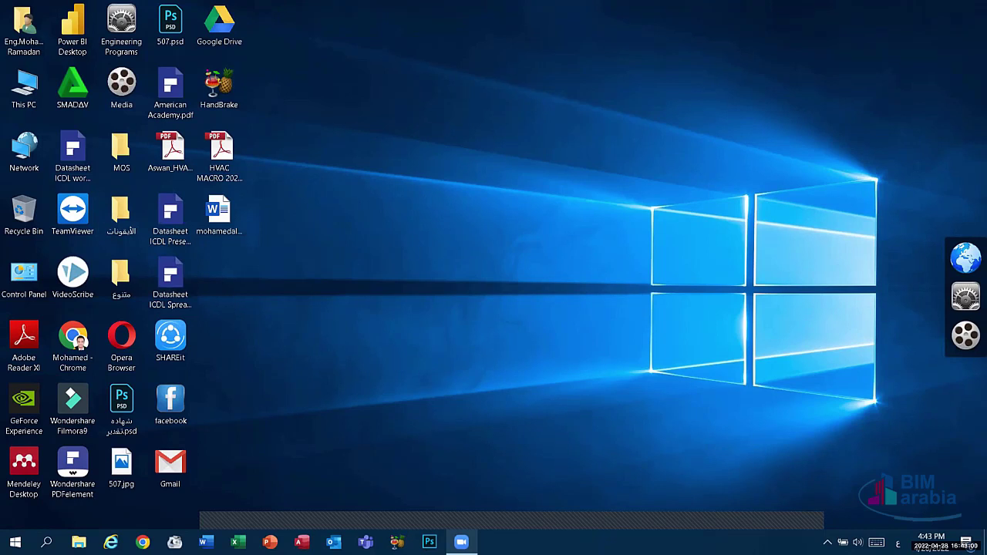
Step: Add the Desktop toolbar to the taskbar and expand its list of desktop items
right_click(579, 542)
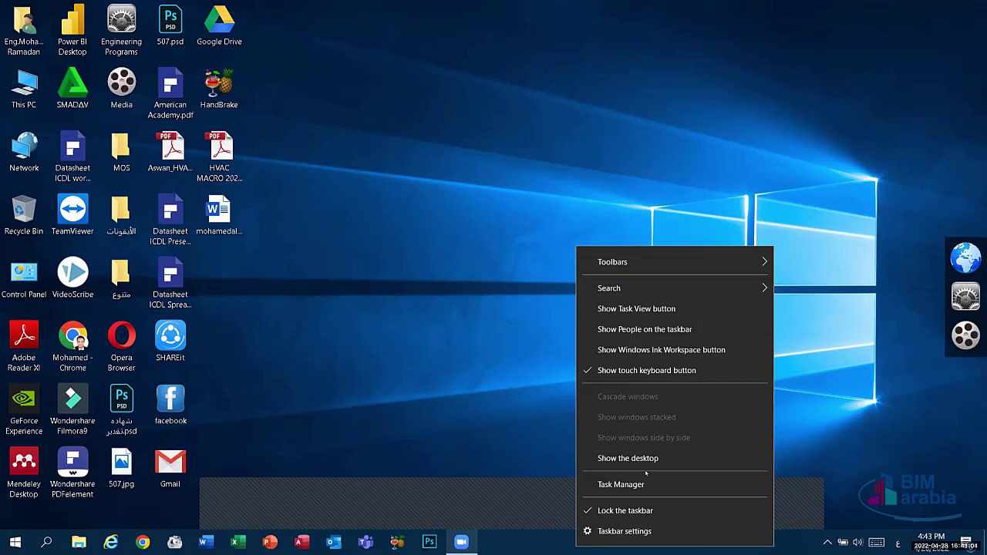
mouse_move(651, 262)
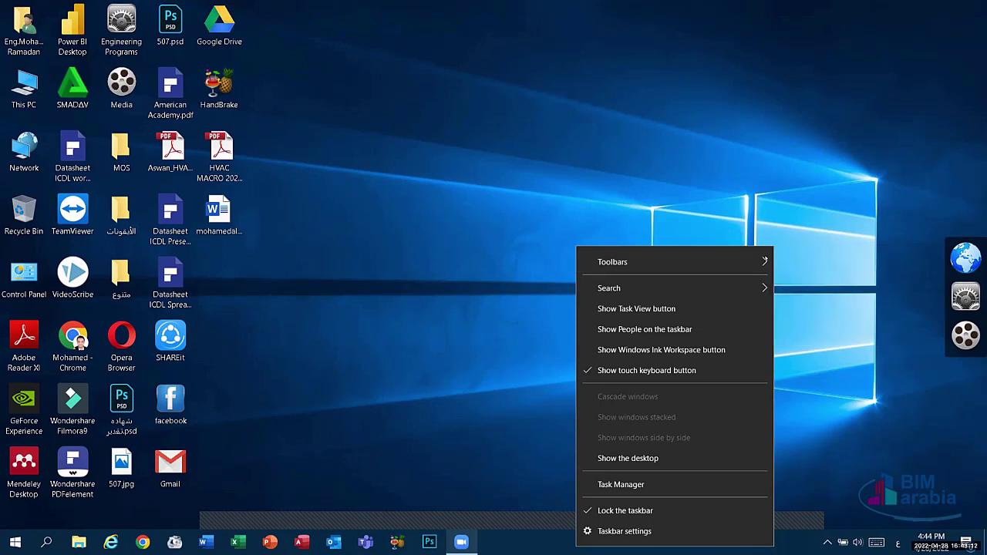
mouse_move(760, 262)
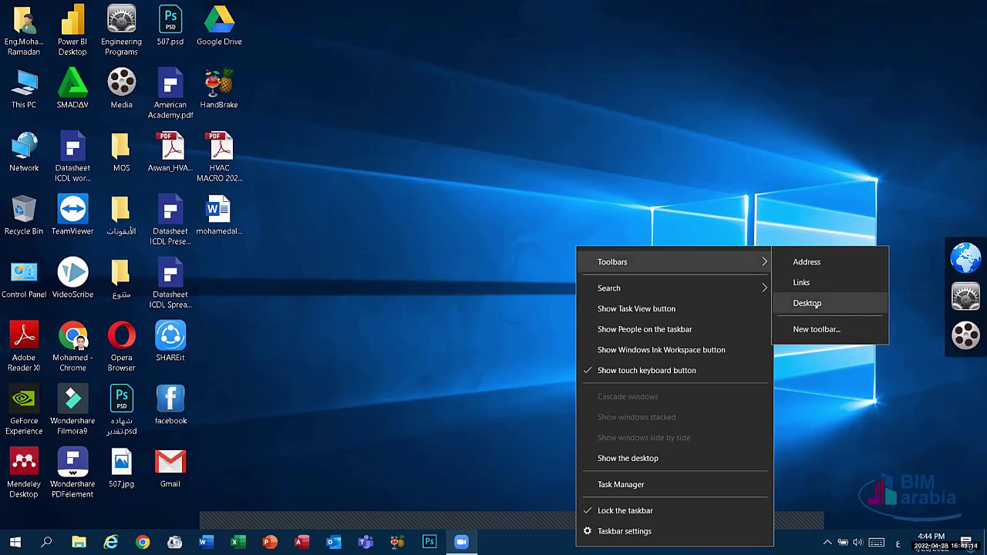
left_click(816, 304)
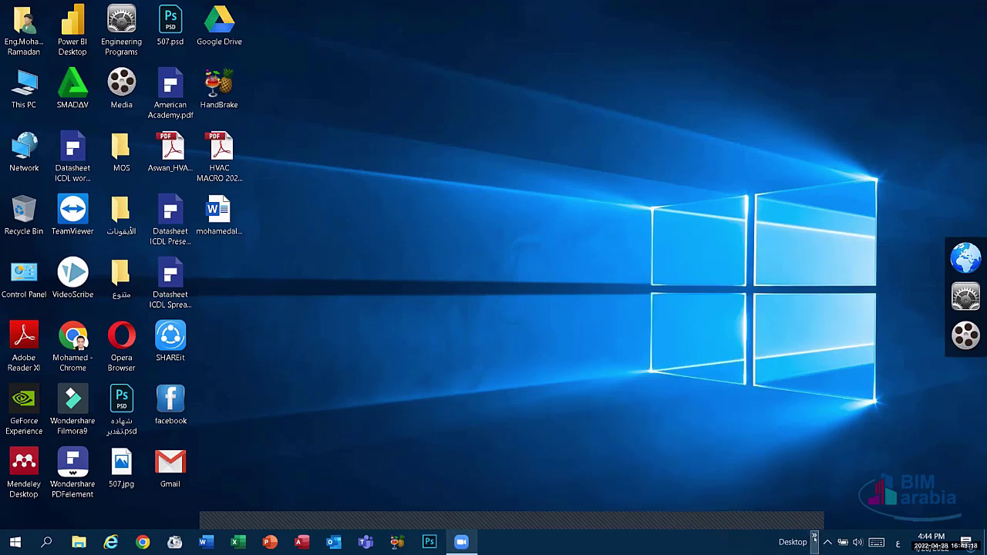
left_click(814, 538)
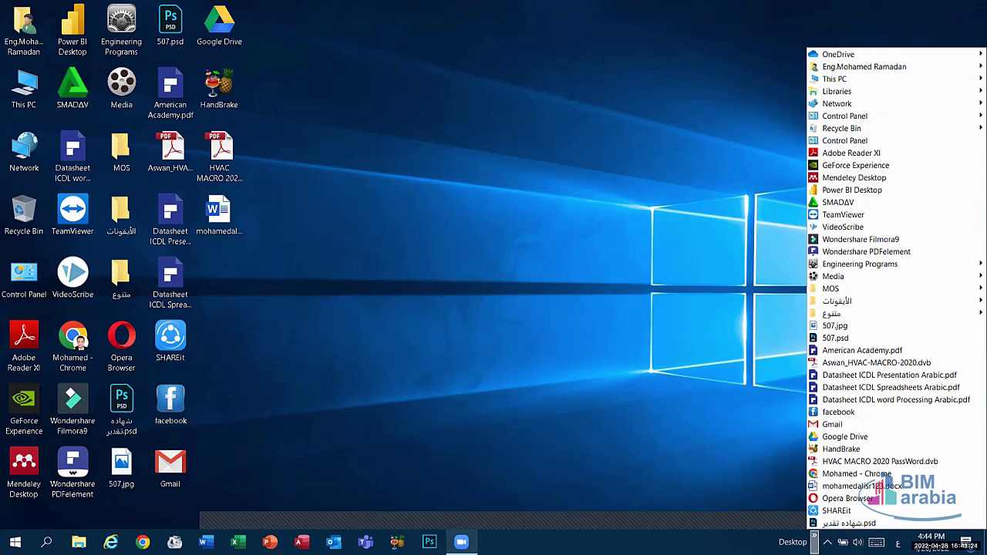
Step: Remove the Desktop toolbar from the taskbar
right_click(817, 543)
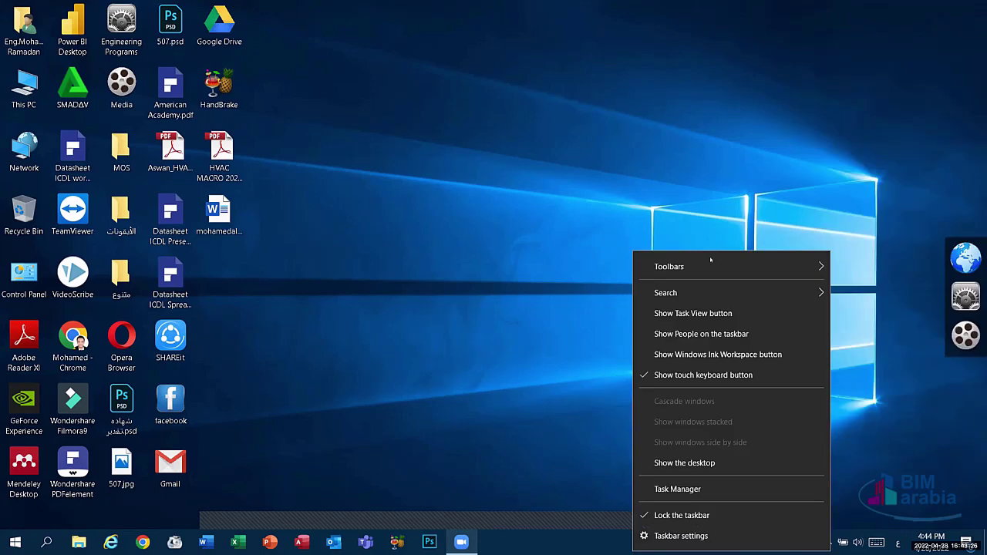
mouse_move(710, 266)
left_click(862, 308)
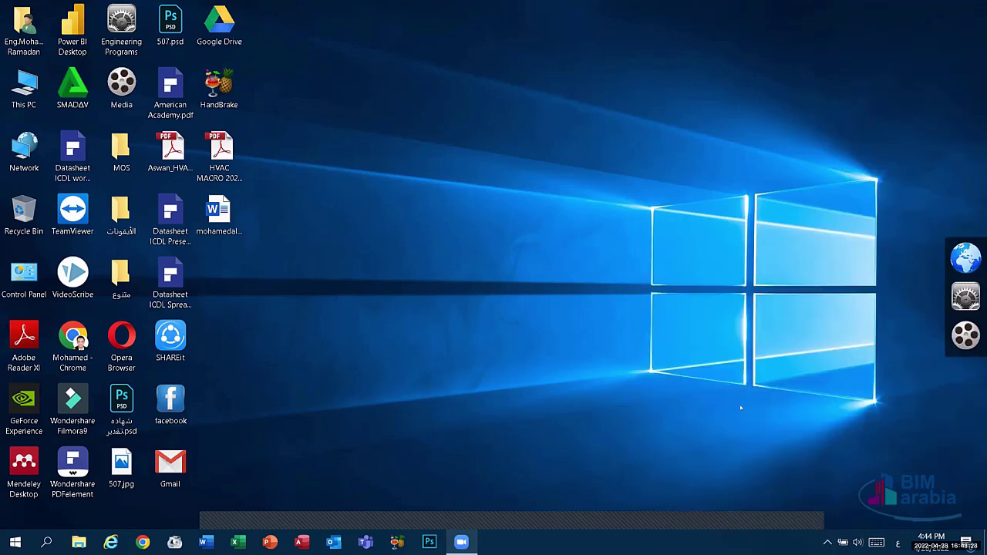
Step: Switch the input language to English, search Windows for "wor", and dismiss the search
right_click(685, 542)
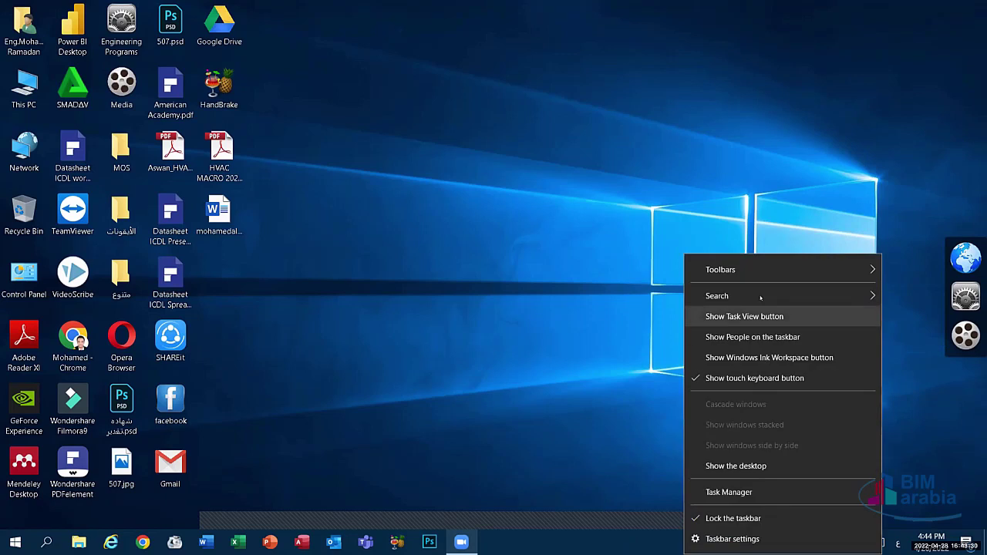
mouse_move(761, 295)
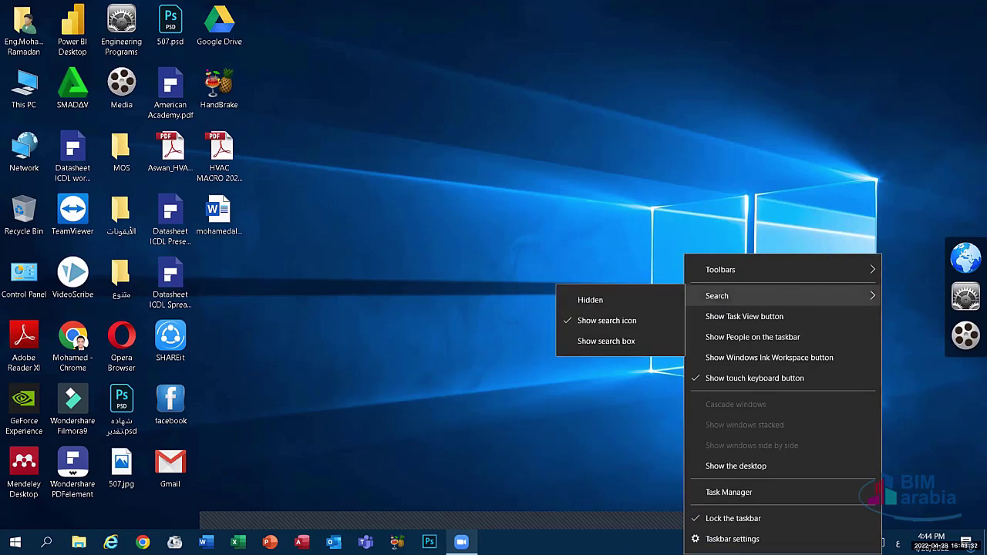
left_click(46, 542)
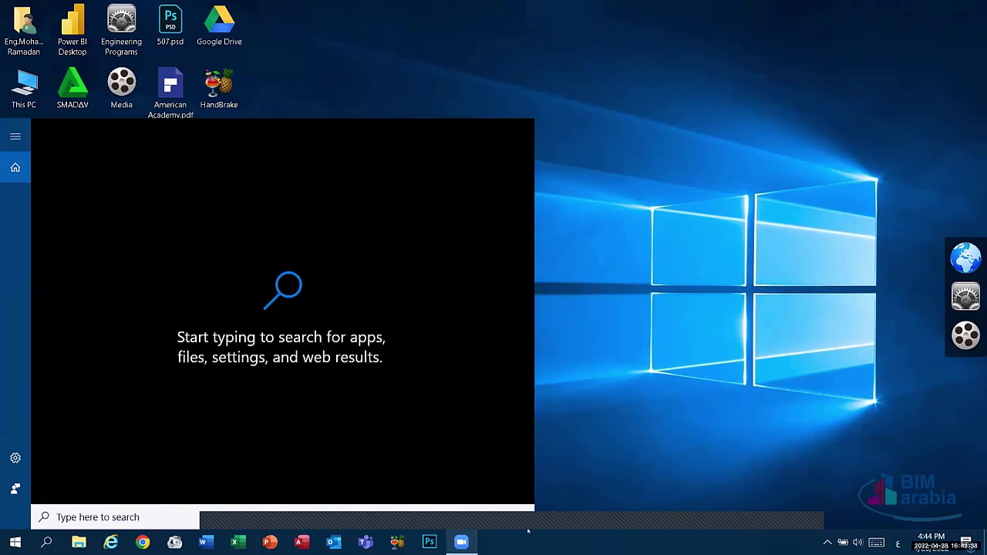
left_click(898, 543)
left_click(866, 425)
type("wor")
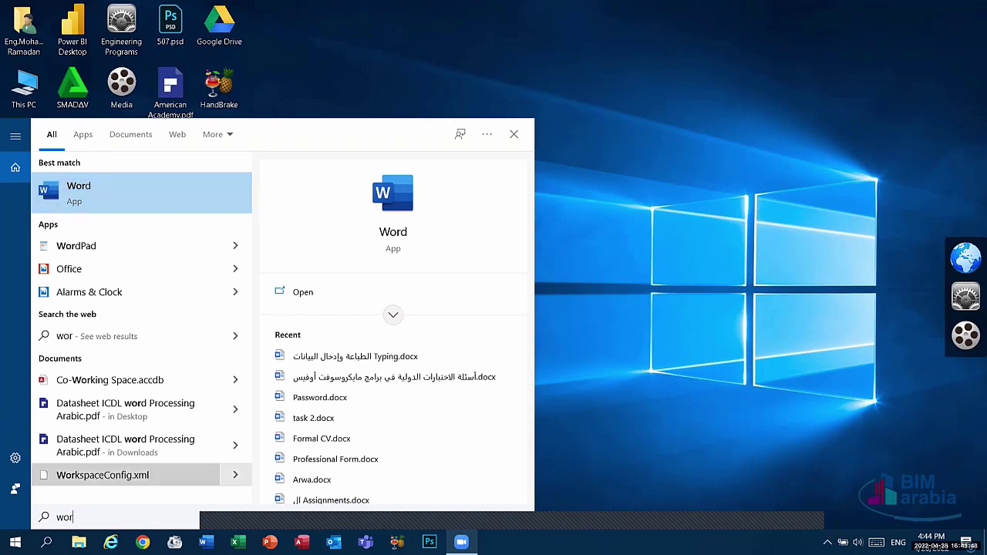
key("Escape")
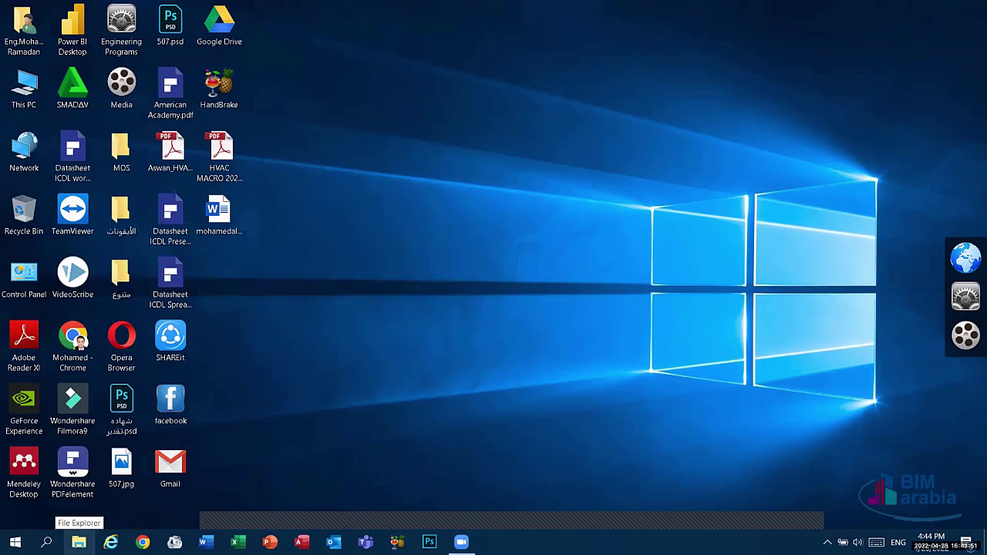
Step: Show the full search box on the taskbar and switch it back to the search icon
right_click(637, 543)
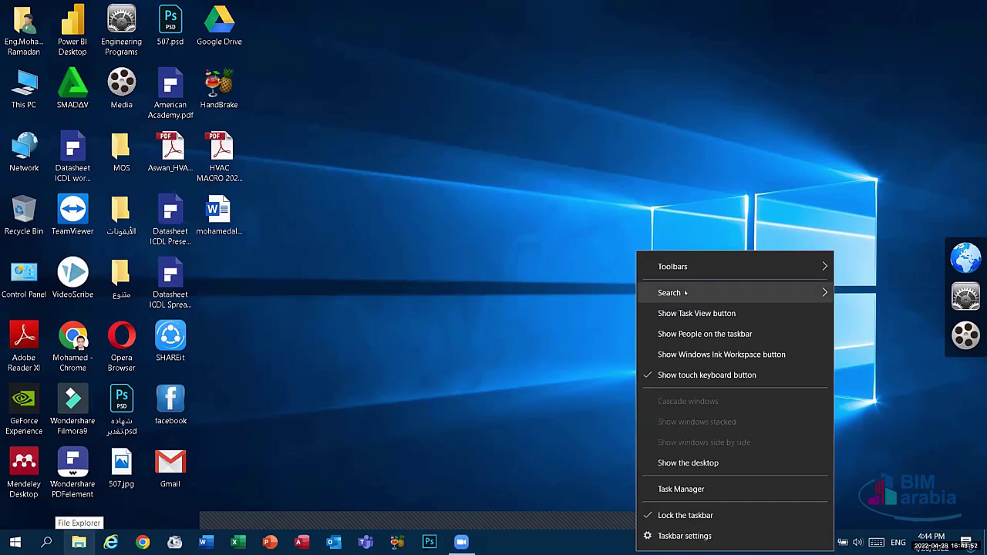
mouse_move(685, 293)
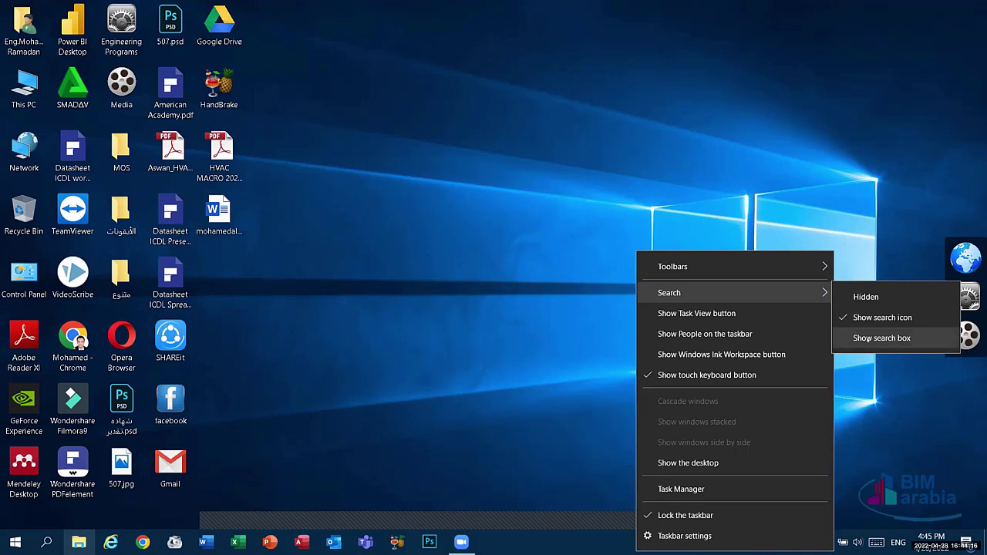
left_click(881, 338)
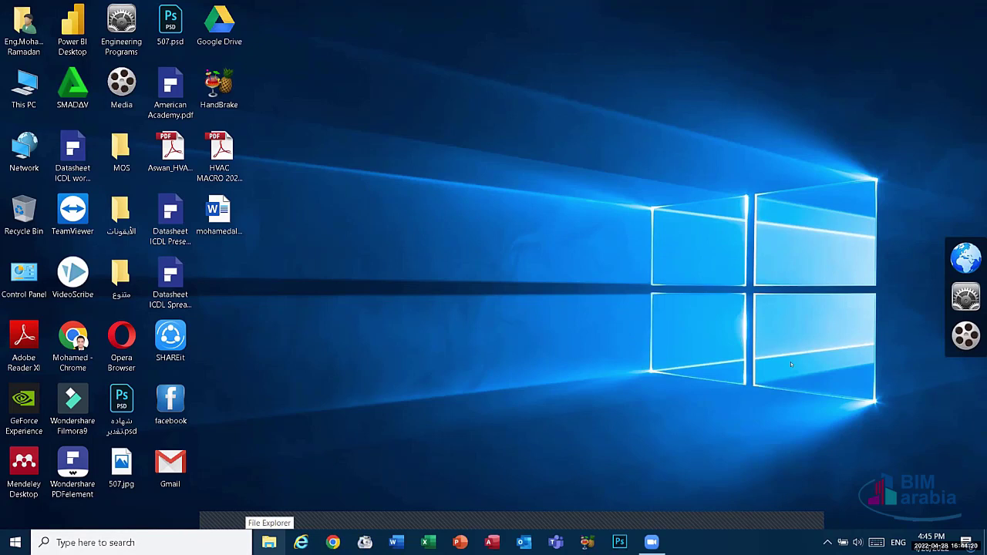
right_click(775, 542)
mouse_move(809, 292)
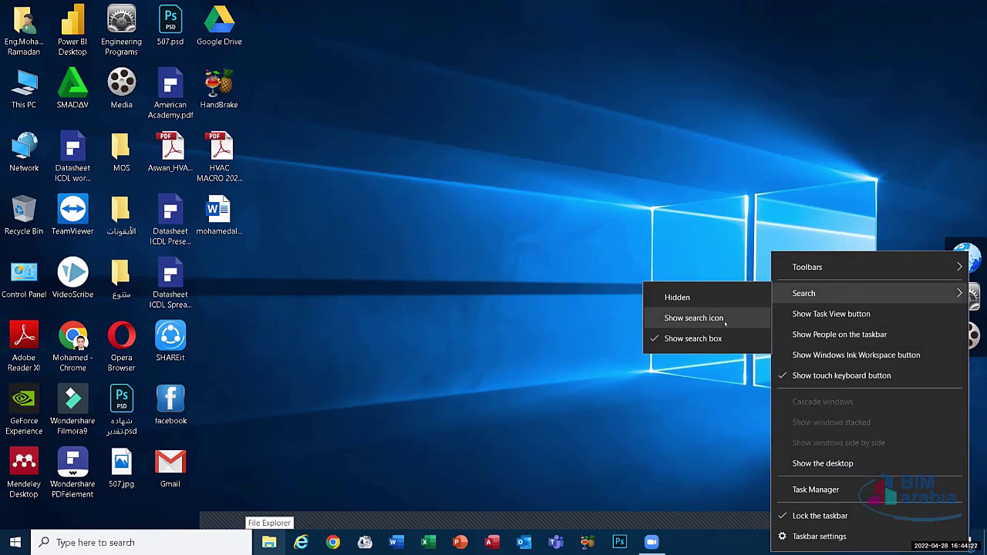
left_click(725, 322)
Step: Show the Task View button on the taskbar
right_click(668, 529)
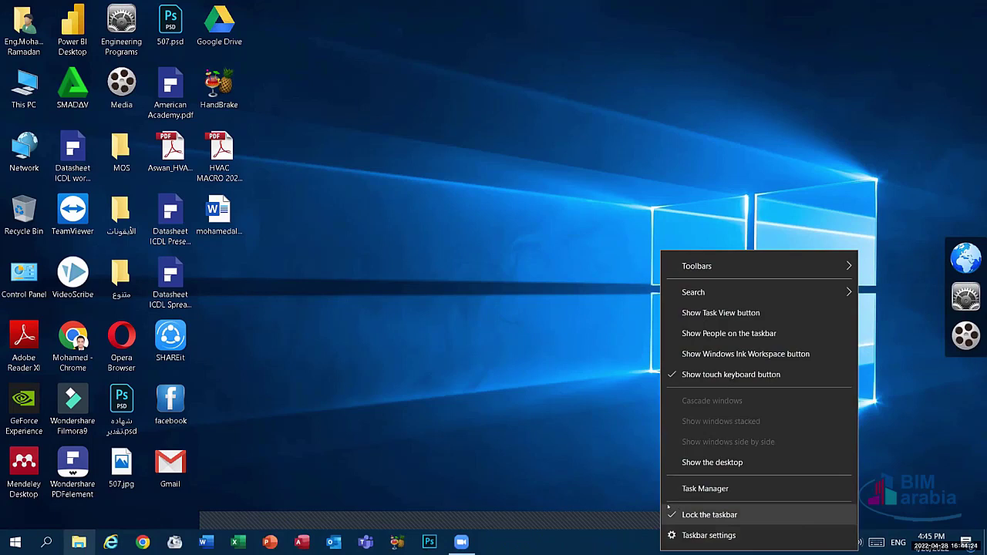
left_click(708, 314)
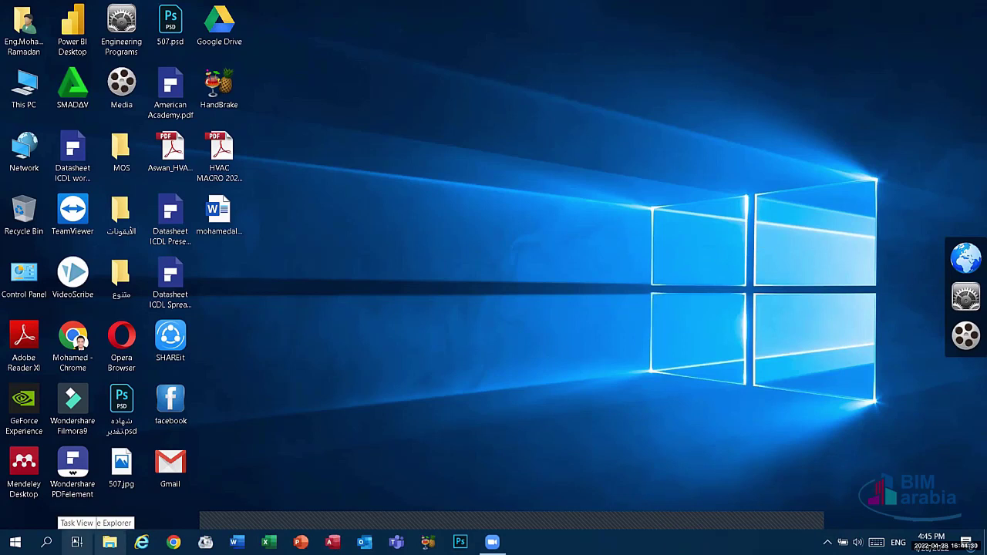
Step: Examine the Task View activity timeline from today back to April 25 and return to the desktop
left_click(77, 542)
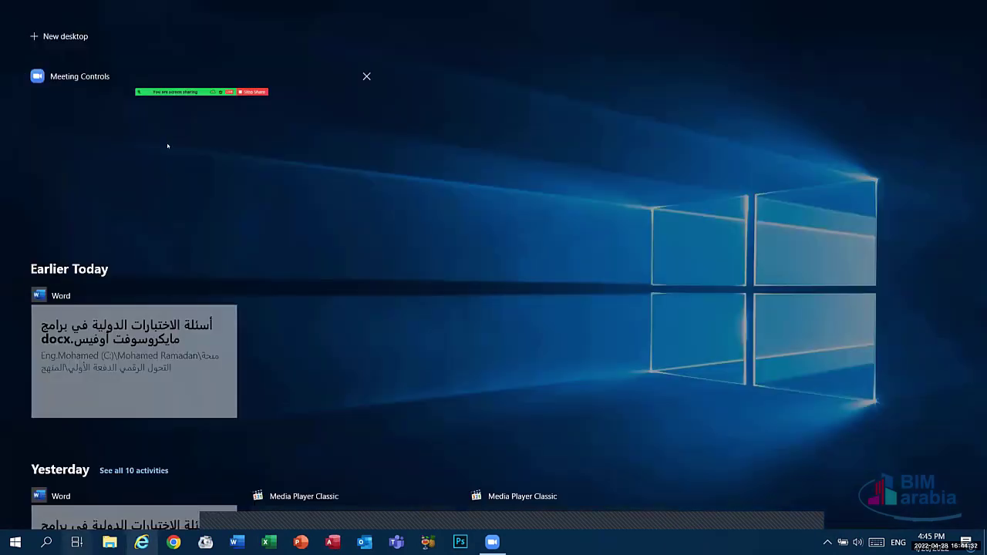
scroll(173, 307, "down", 2)
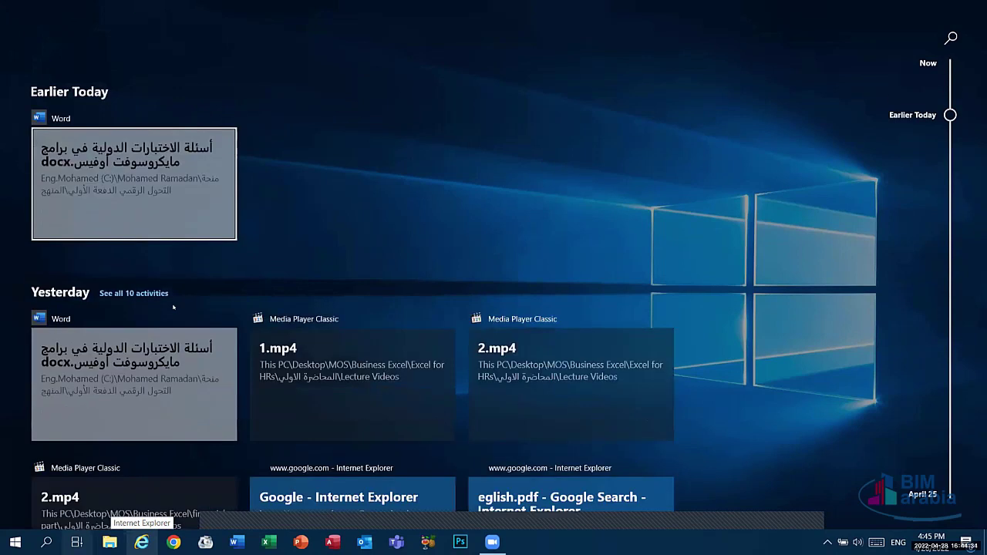
scroll(125, 193, "up", 2)
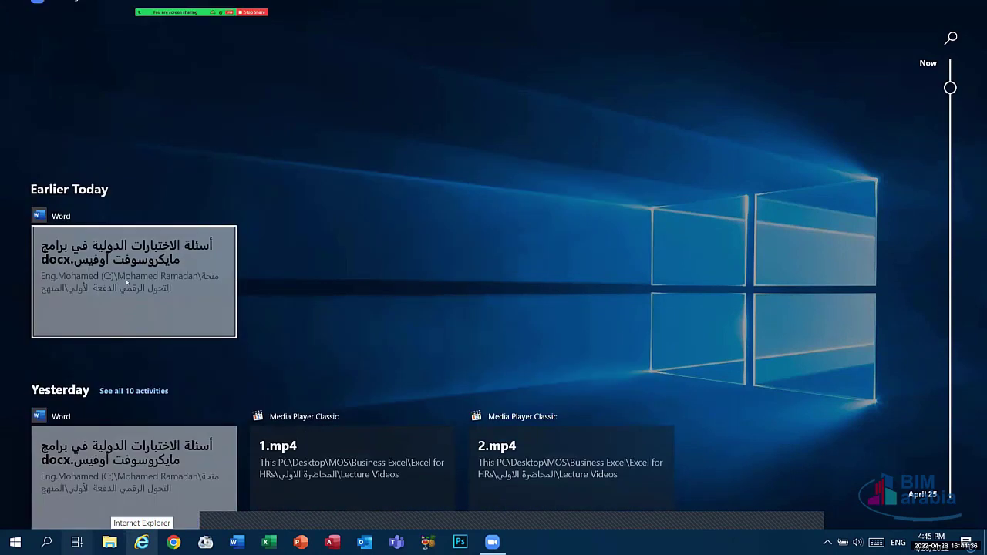
key("Down")
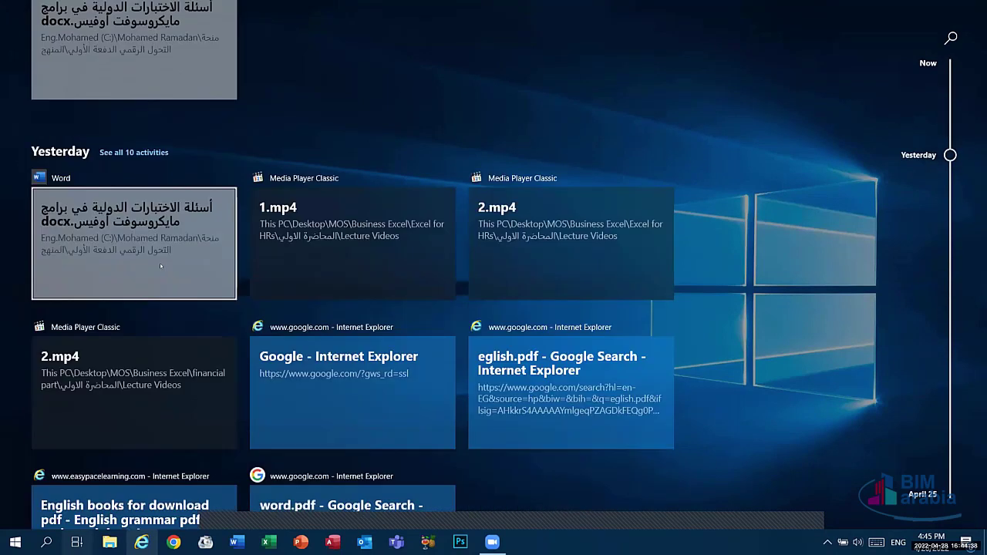
scroll(133, 384, "down", 5)
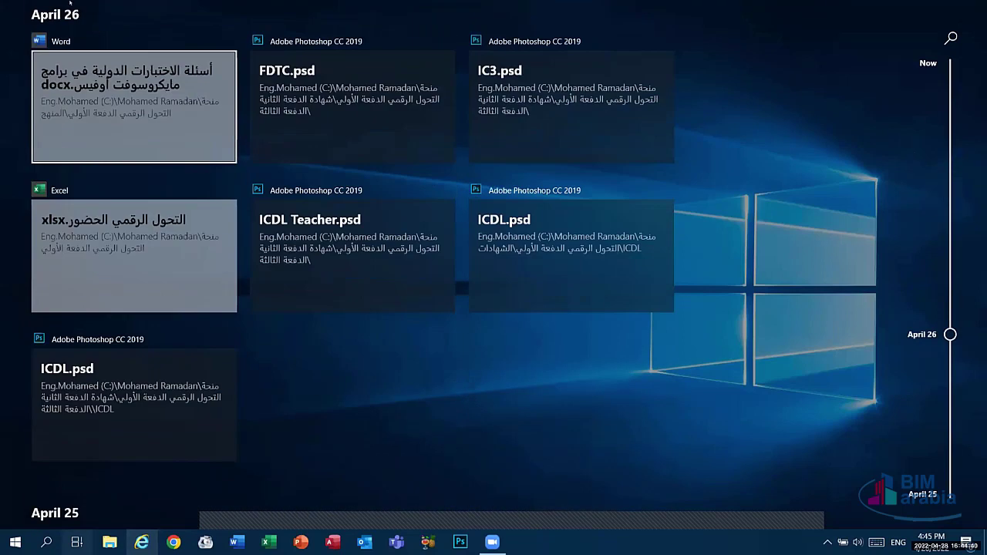
scroll(108, 127, "down", 3)
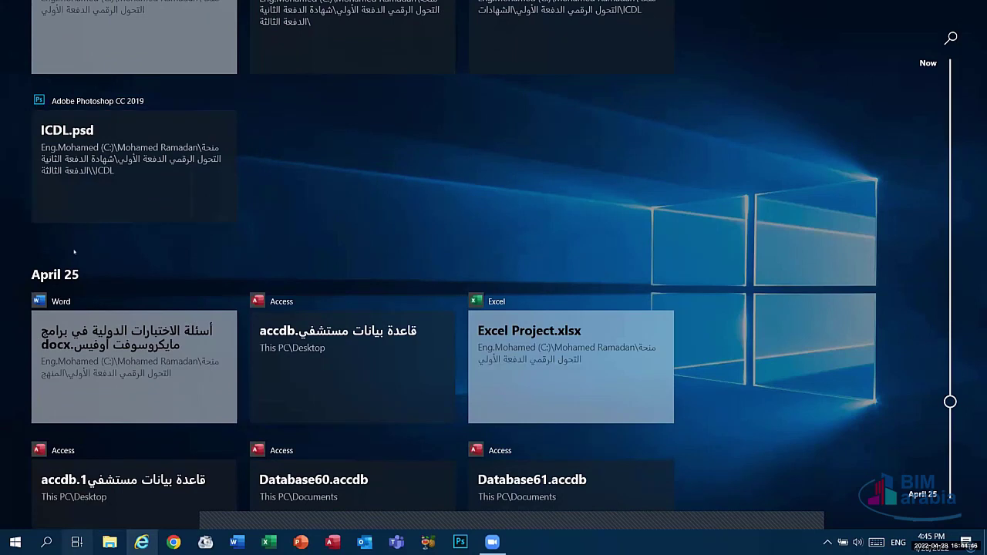
scroll(44, 273, "down", 4)
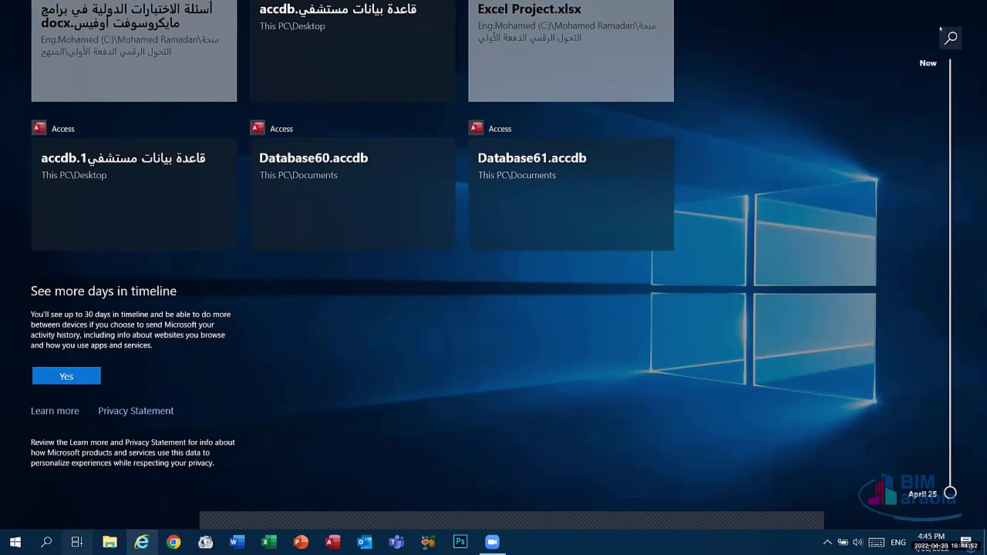
left_click(370, 326)
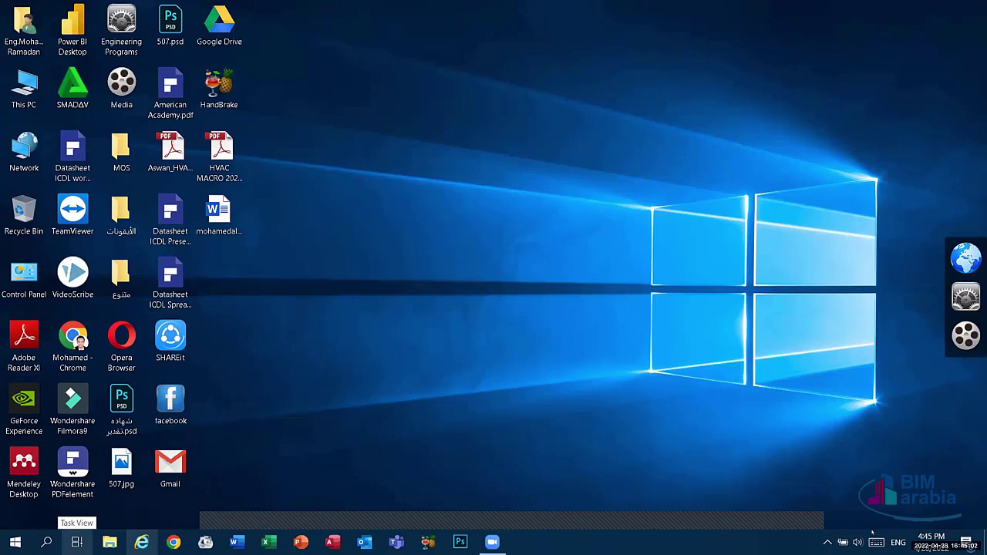
Step: Hide the Task View button and show the People button on the taskbar
right_click(705, 542)
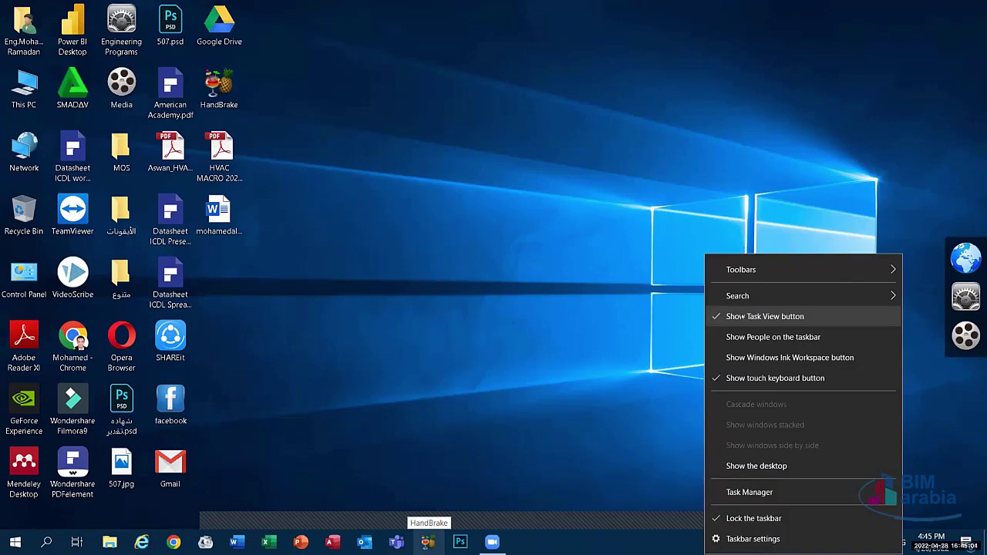
left_click(765, 316)
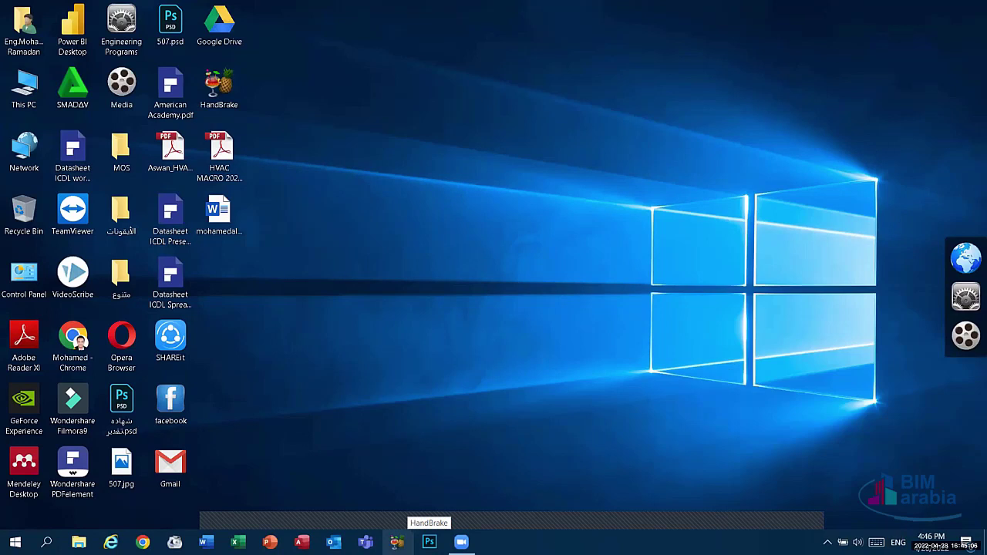
right_click(573, 542)
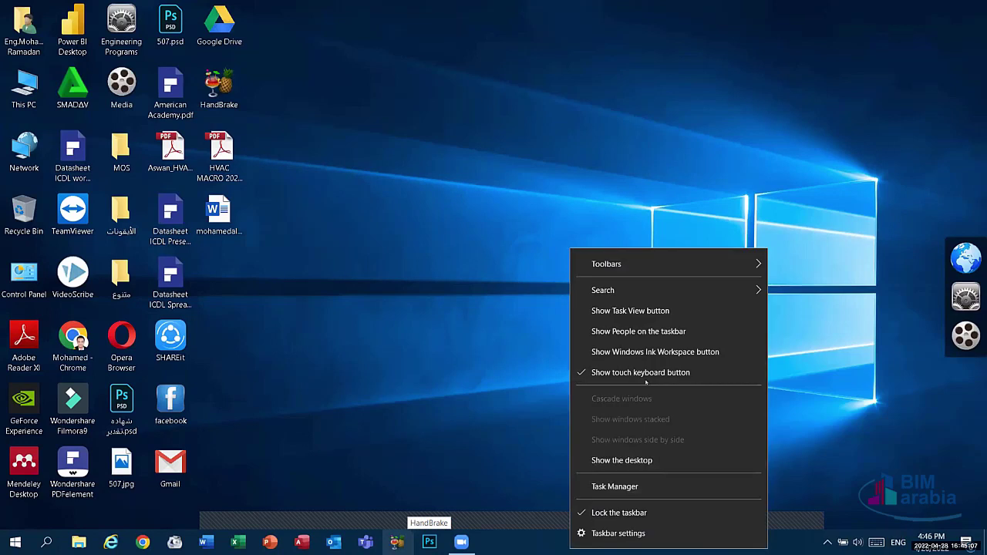
left_click(635, 331)
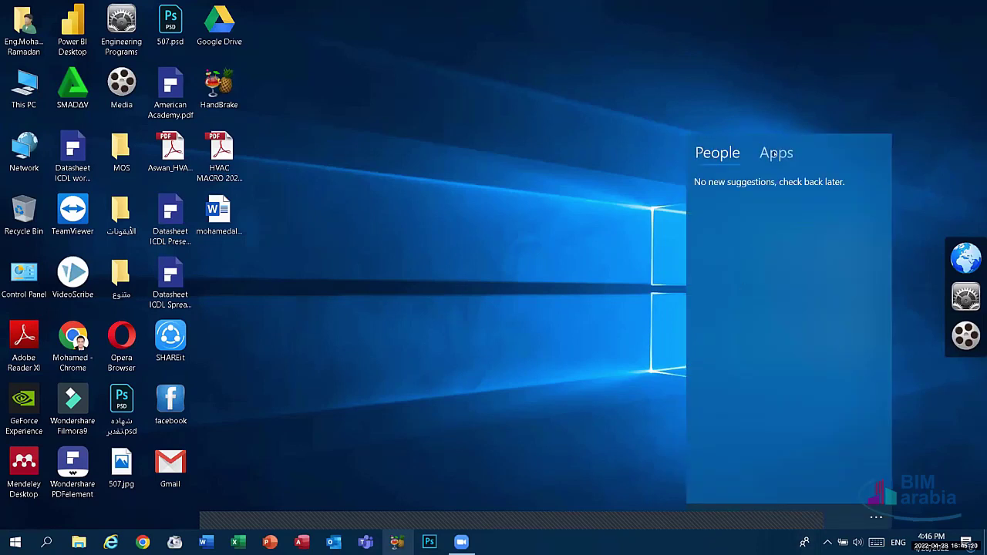
Step: Look through the People and Apps views of the taskbar's People flyout and dismiss it
left_click(774, 153)
left_click(718, 153)
left_click(777, 153)
left_click(726, 153)
key("Escape")
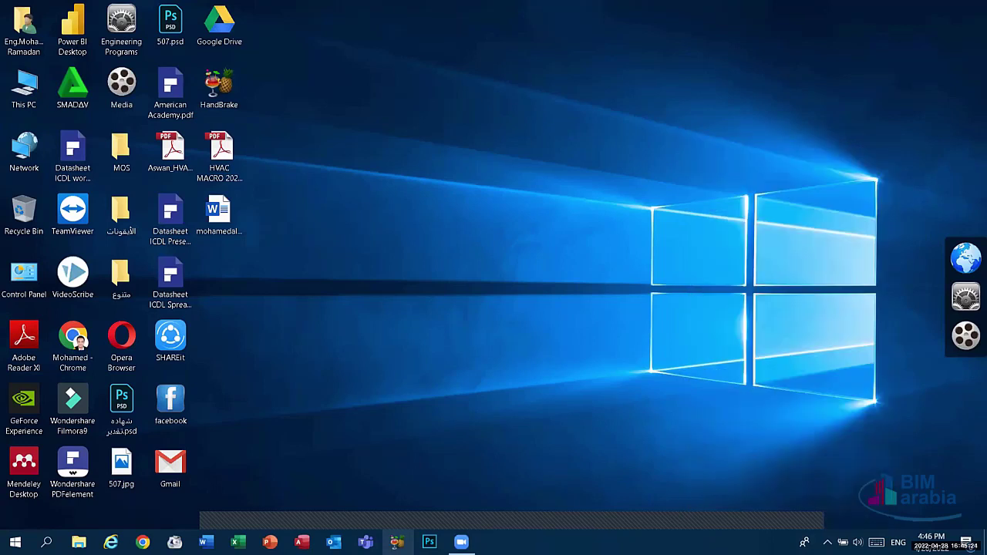
Step: Hide the People button and show the Windows Ink Workspace button on the taskbar
right_click(680, 542)
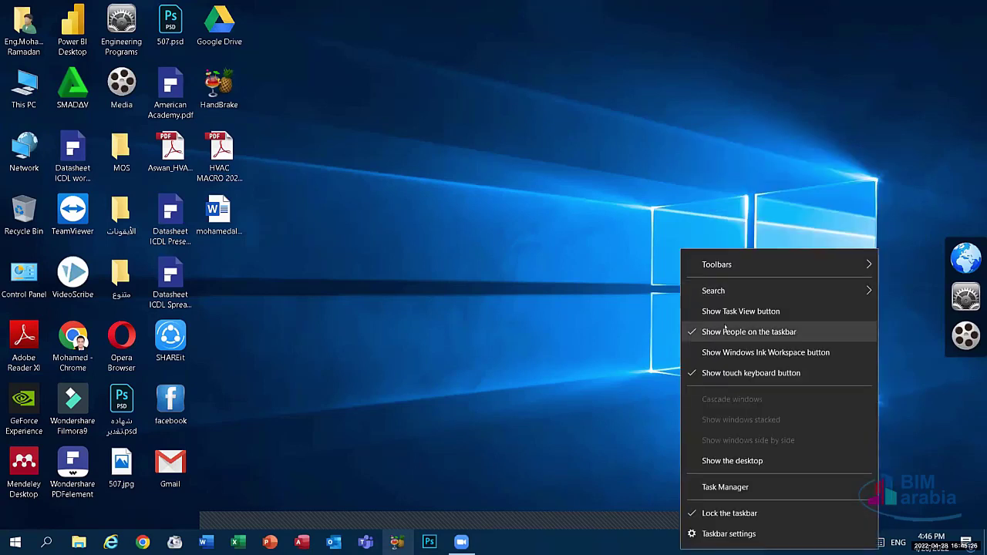
left_click(725, 331)
right_click(624, 543)
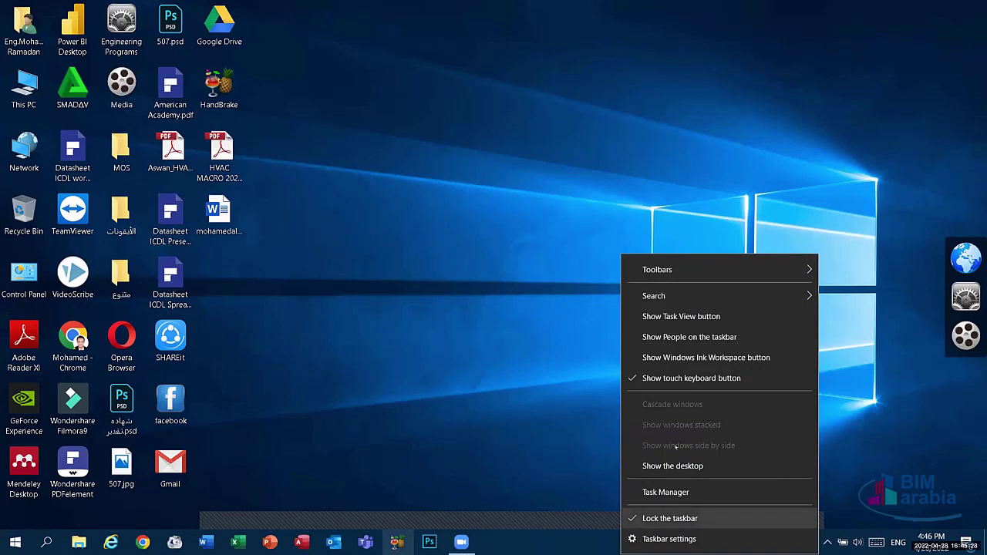
left_click(701, 358)
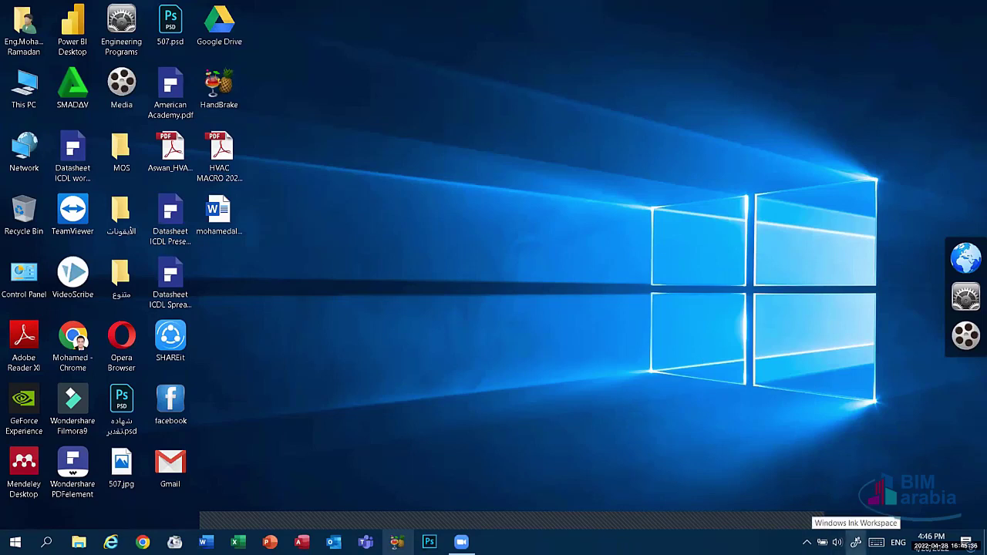
Step: Open Sketchpad from the Windows Ink Workspace and handwrite a full name in Arabic with the black ballpoint pen
left_click(855, 543)
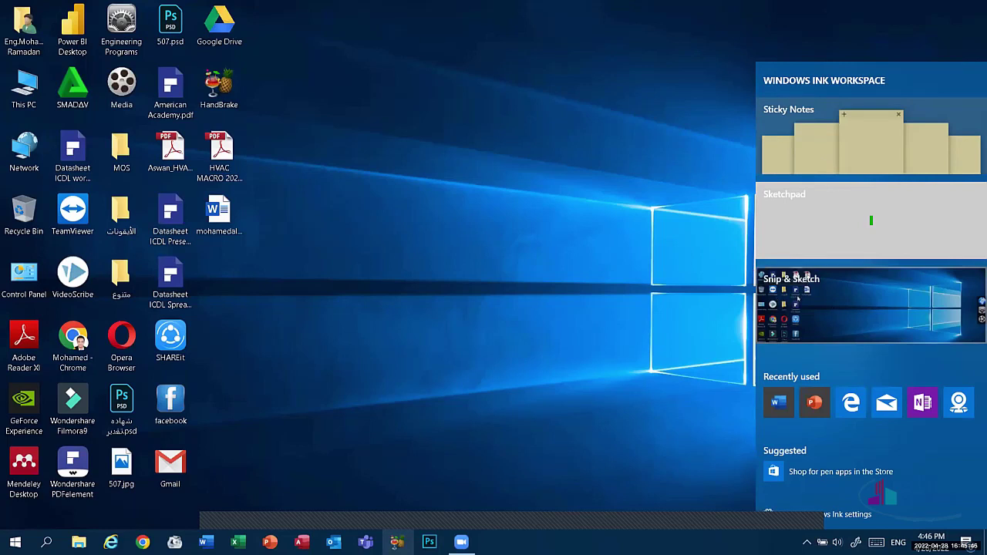
left_click(825, 212)
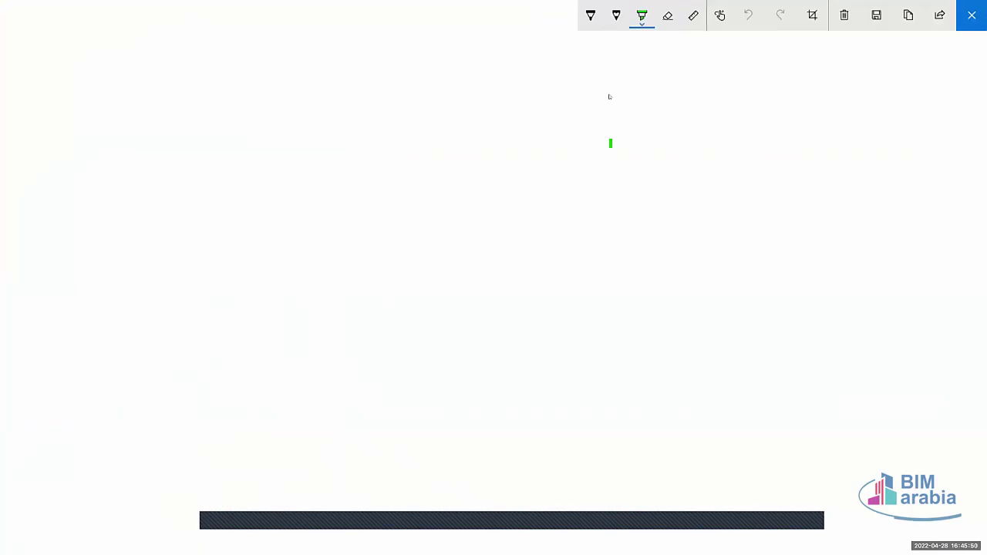
left_click(591, 15)
mouse_move(626, 79)
left_mouse_down()
mouse_move(594, 128)
mouse_move(601, 183)
mouse_move(521, 197)
left_mouse_up()
left_click_drag(522, 197, 498, 238)
left_click_drag(487, 190, 368, 241)
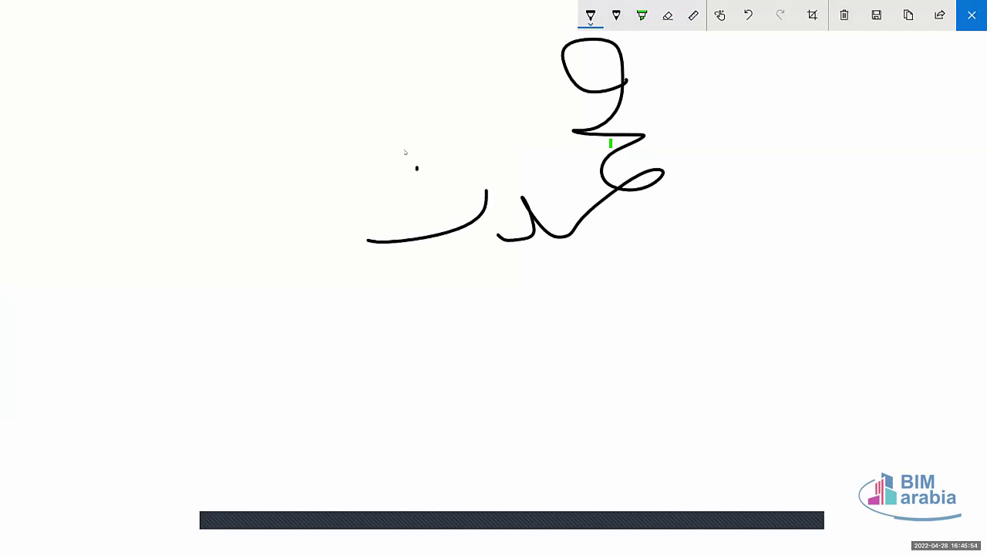
mouse_move(417, 175)
left_mouse_down()
mouse_move(407, 154)
mouse_move(340, 186)
mouse_move(363, 139)
mouse_move(285, 64)
left_mouse_up()
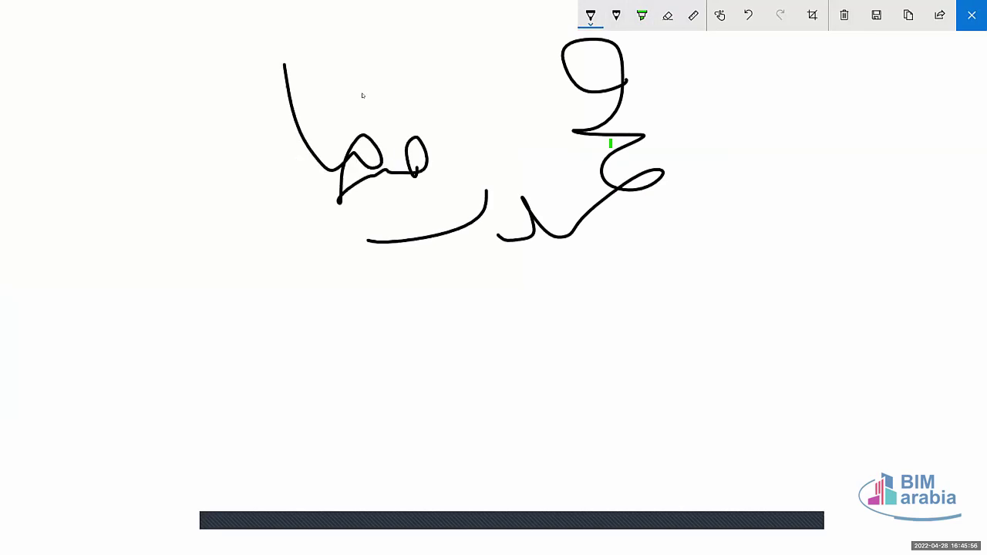
left_click_drag(263, 142, 199, 226)
Step: Draw a large tilted black outline with extra strokes below the handwriting and scribble inside it with the green highlighter
left_click_drag(729, 143, 607, 456)
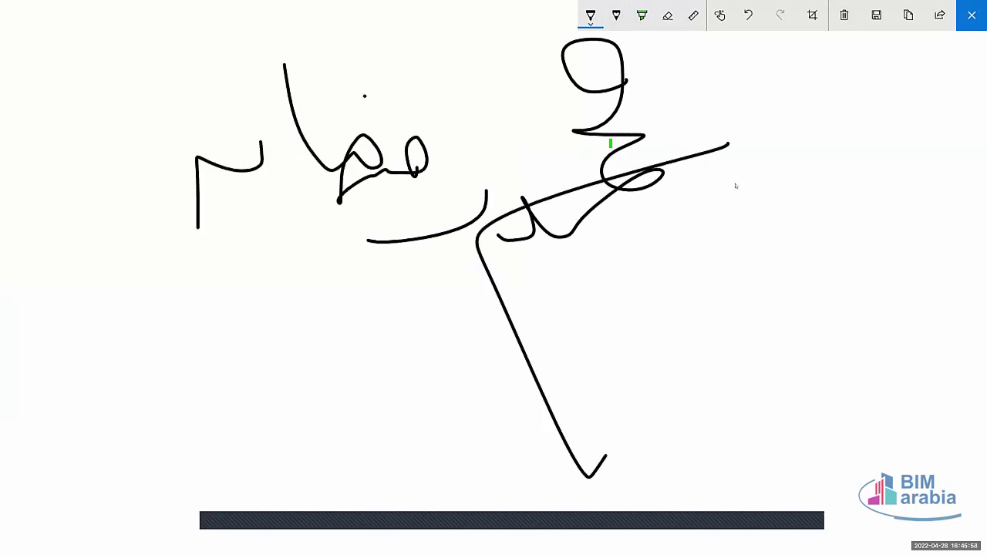
left_click_drag(731, 163, 521, 511)
left_click_drag(683, 376, 328, 450)
mouse_move(658, 339)
left_mouse_down()
mouse_move(753, 358)
mouse_move(694, 407)
left_mouse_up()
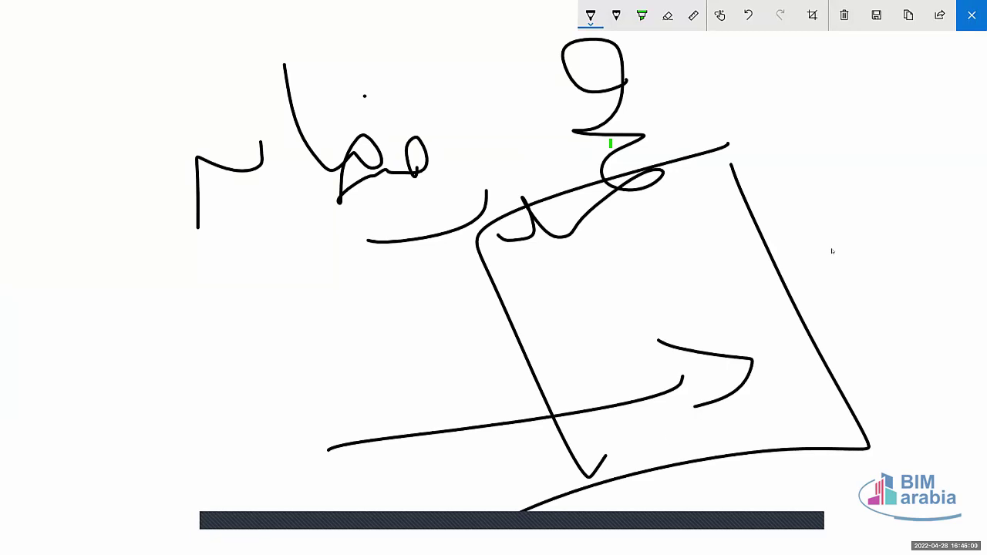
left_click(642, 15)
mouse_move(698, 166)
left_mouse_down()
mouse_move(701, 228)
mouse_move(677, 268)
left_mouse_up()
Step: Erase parts of the handwriting and drawing with the Sketchpad eraser and close Sketchpad
left_click(667, 15)
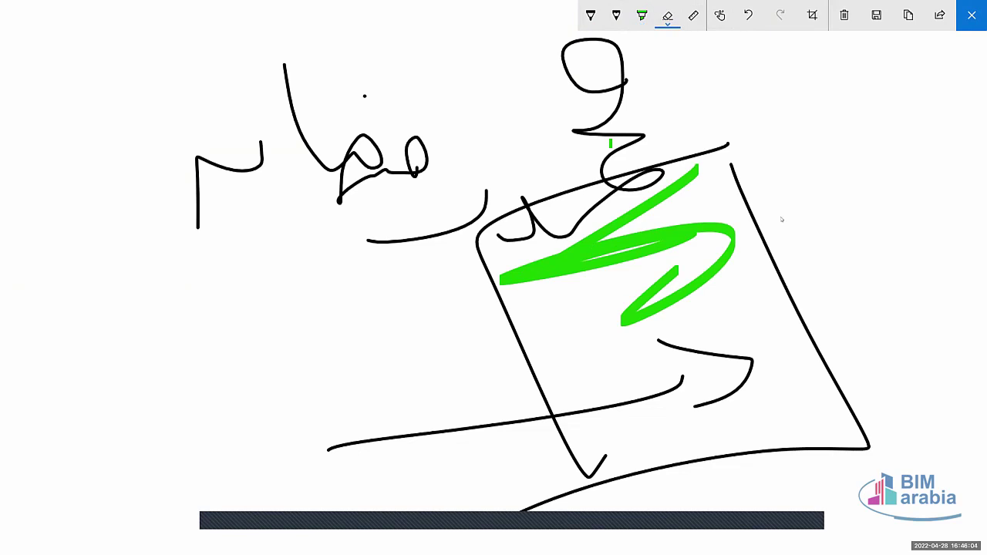
mouse_move(733, 201)
left_mouse_down()
mouse_move(593, 223)
mouse_move(347, 155)
mouse_move(663, 397)
left_mouse_up()
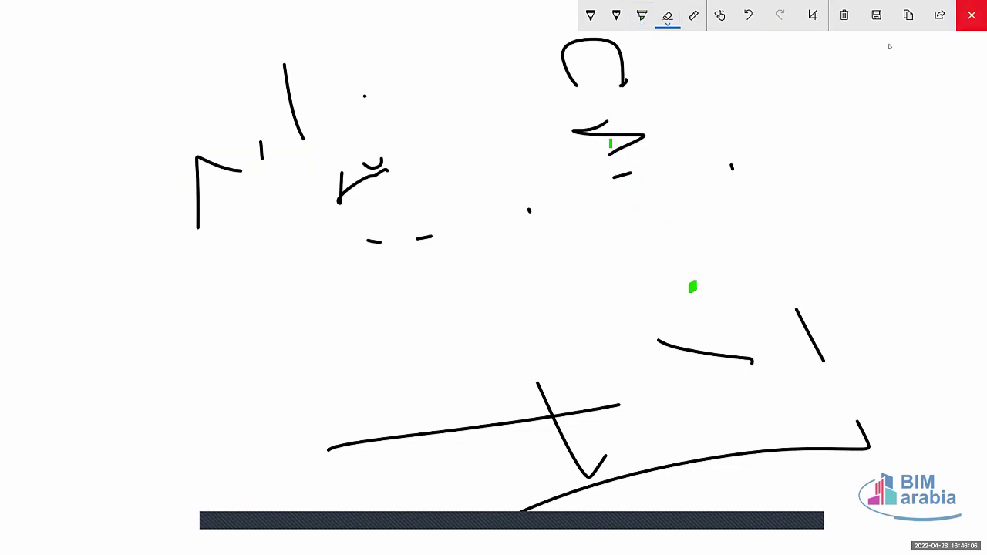
left_click(972, 16)
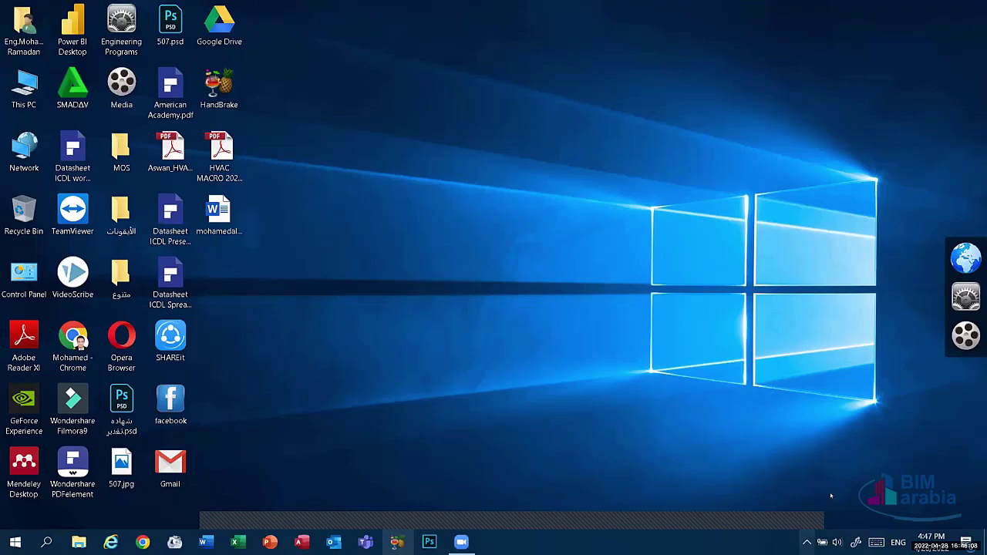
Step: Reopen Sketchpad from the Windows Ink Workspace, clear all the ink, and close it
left_click(807, 543)
left_click(807, 542)
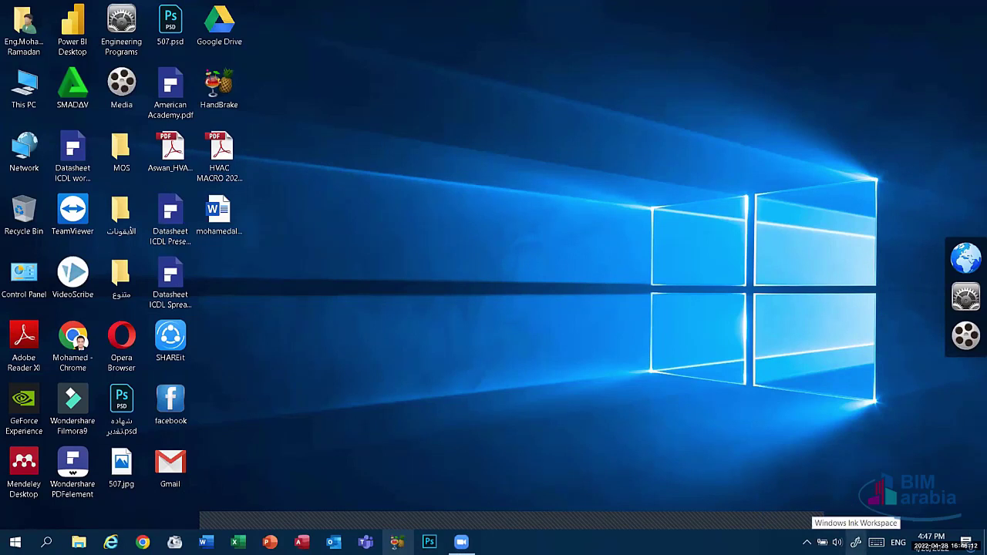
left_click(856, 542)
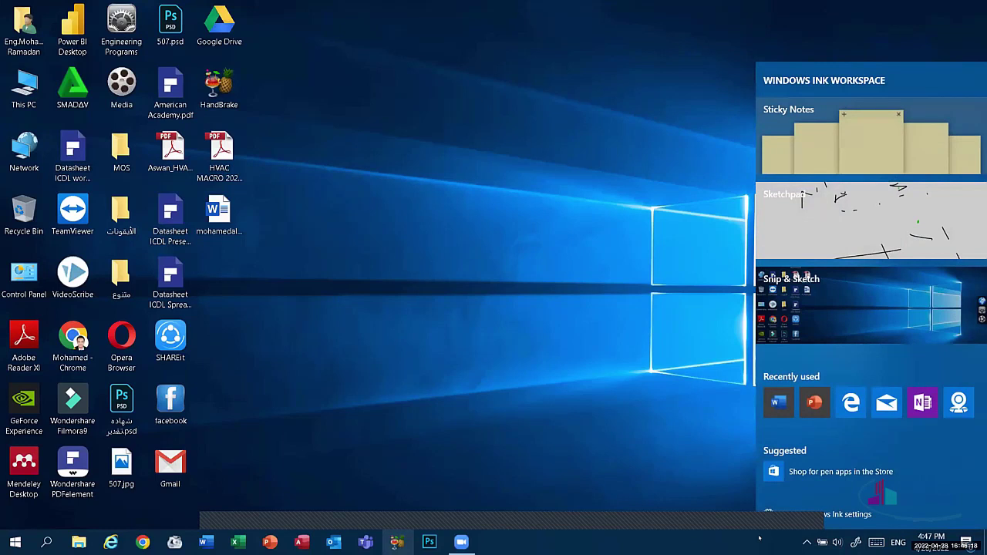
left_click(856, 222)
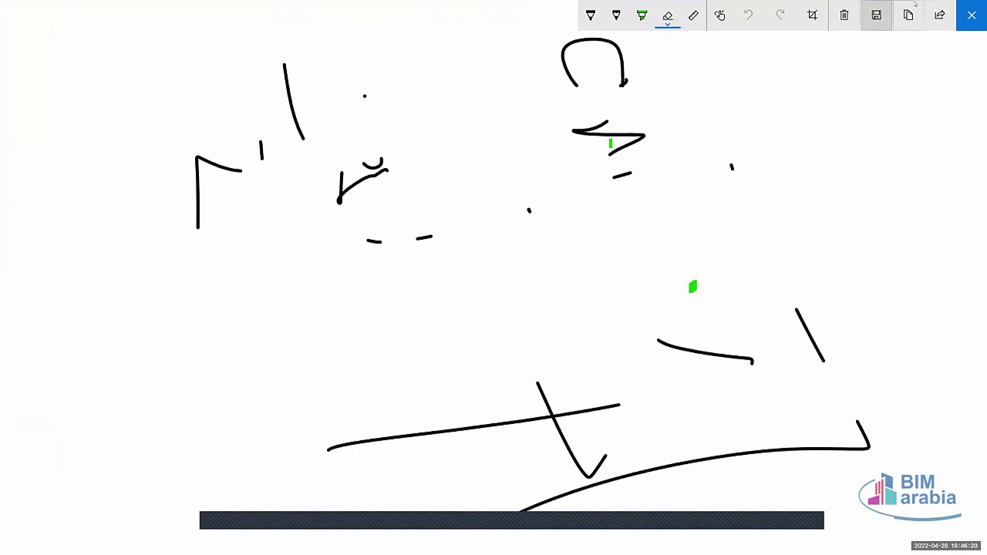
left_click(844, 15)
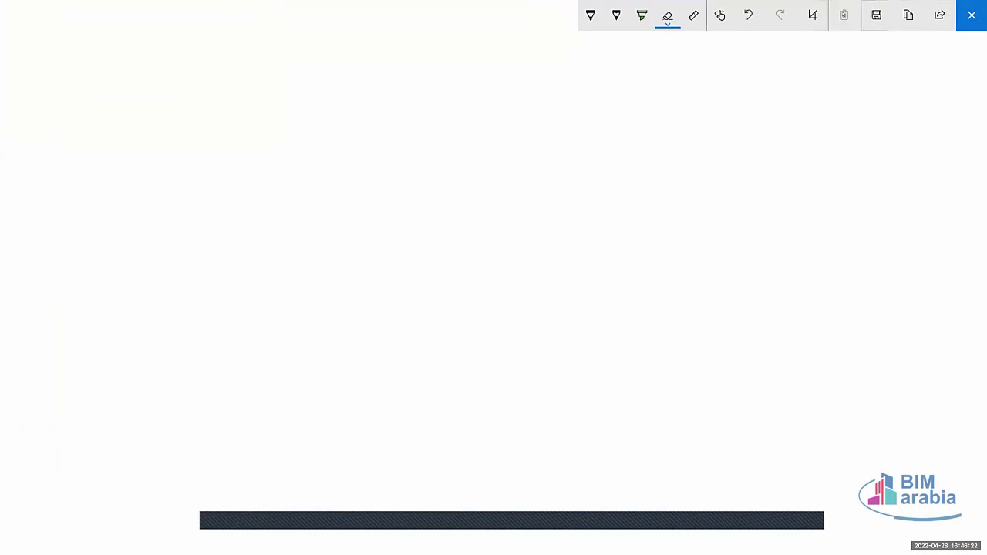
left_click(972, 15)
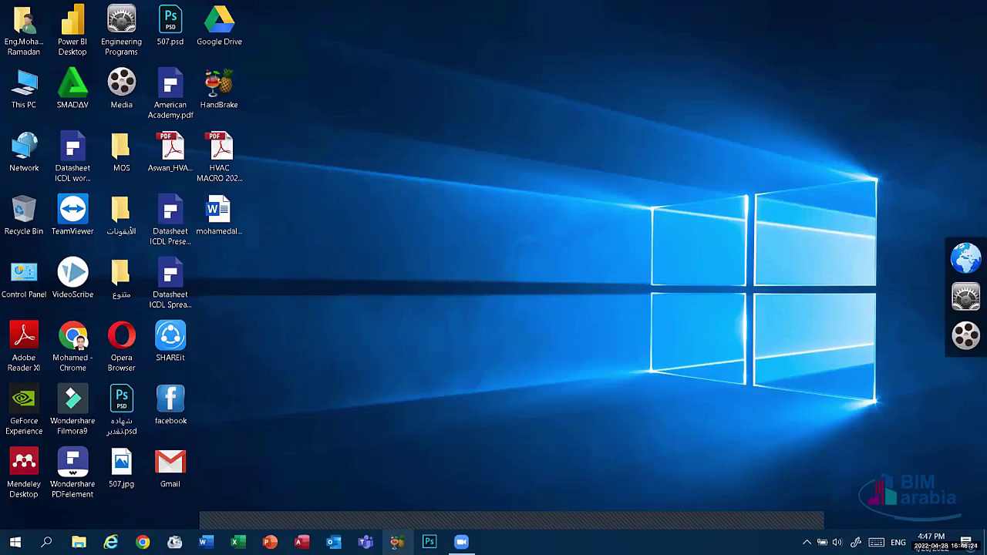
Step: Hide the Windows Ink Workspace button and bring up the taskbar options again
right_click(737, 542)
left_click(794, 358)
right_click(677, 542)
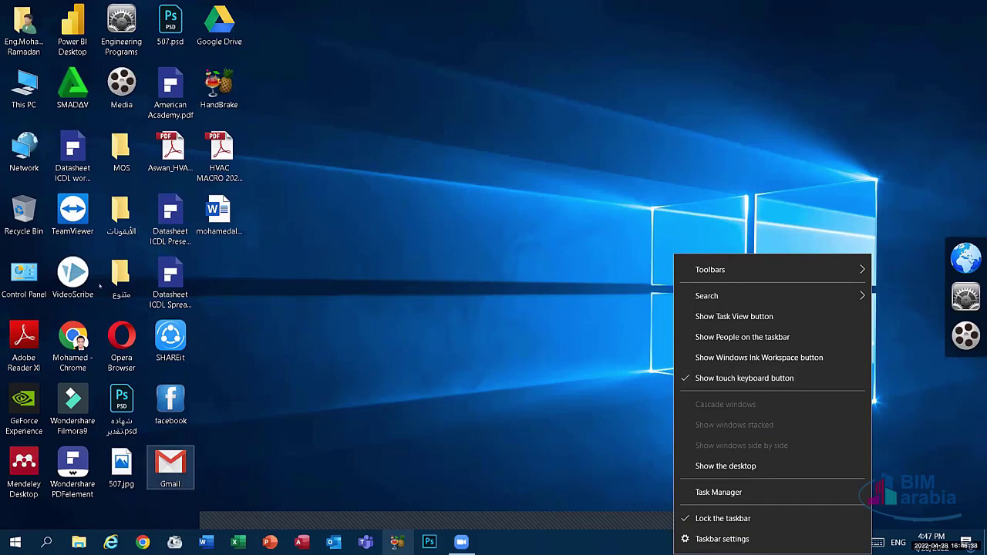
Step: Switch to Word, create a document from the Blue grey resume template, and close its CV Assistant pane
left_click(205, 543)
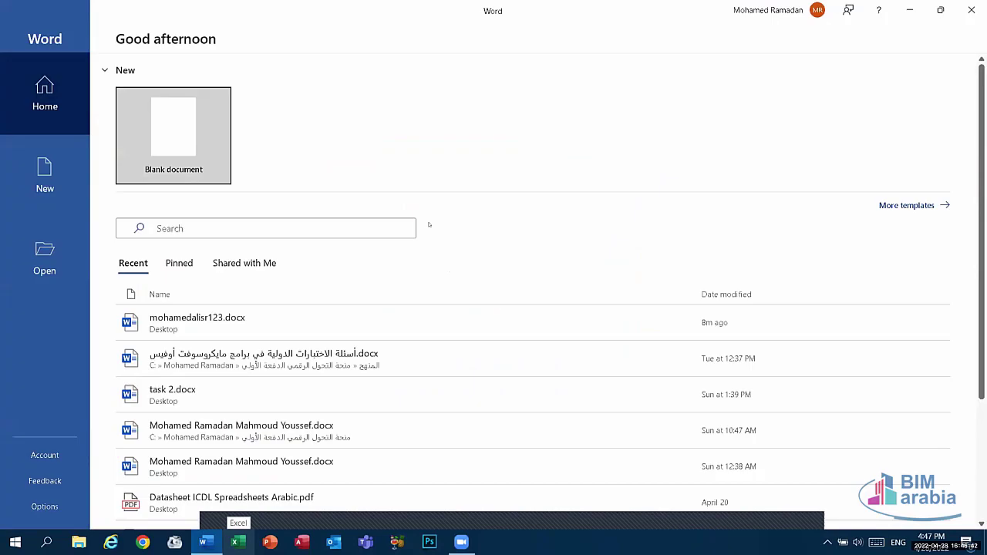
left_click(407, 144)
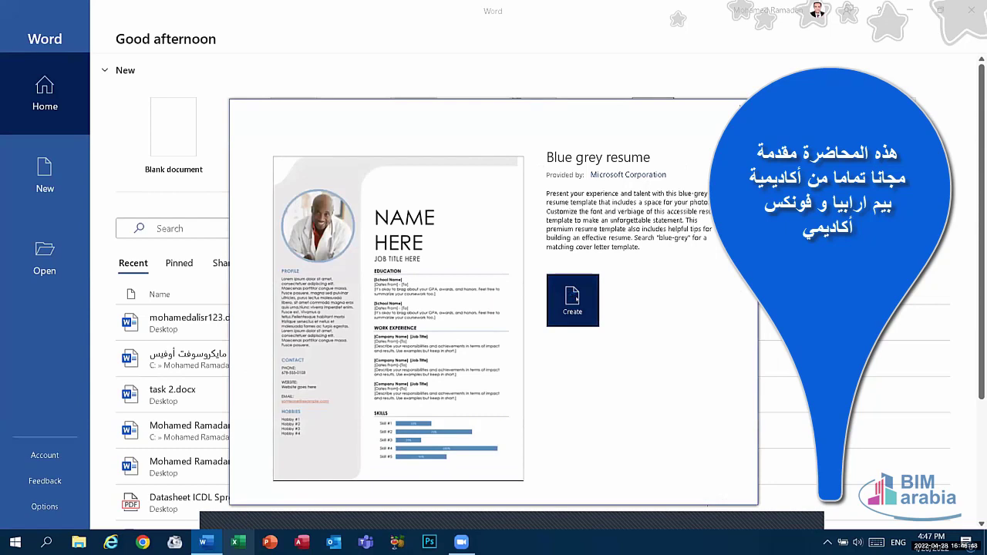
left_click(576, 296)
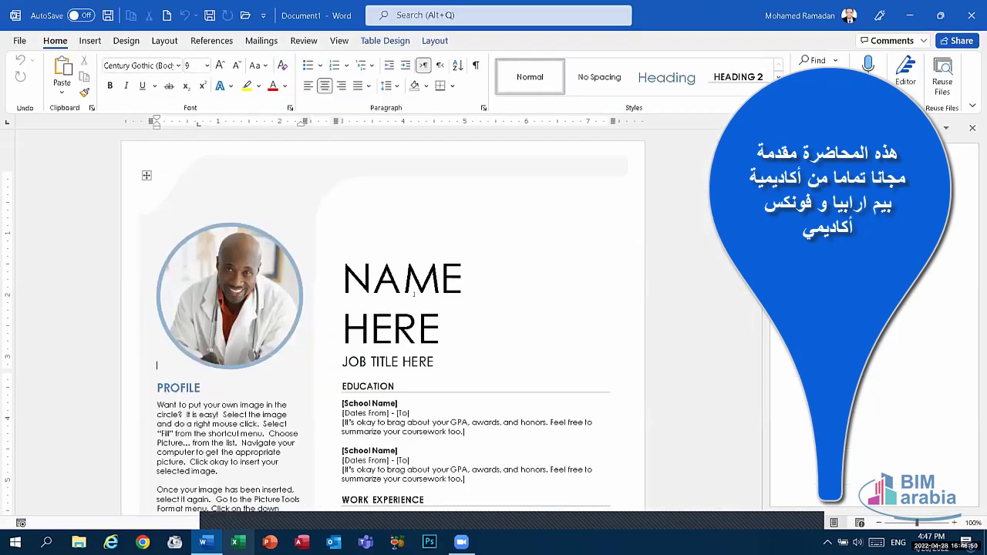
scroll(383, 301, "down", 3)
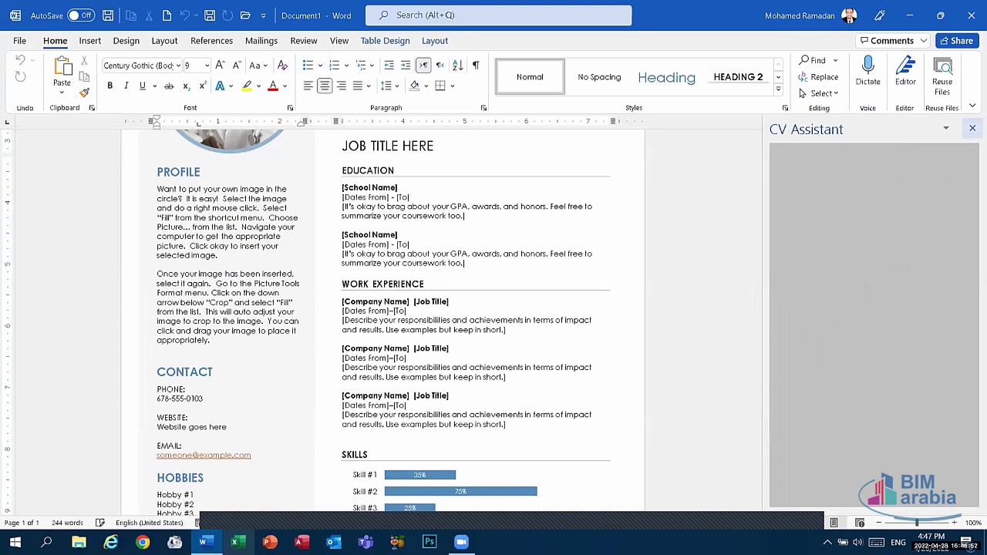
left_click(972, 128)
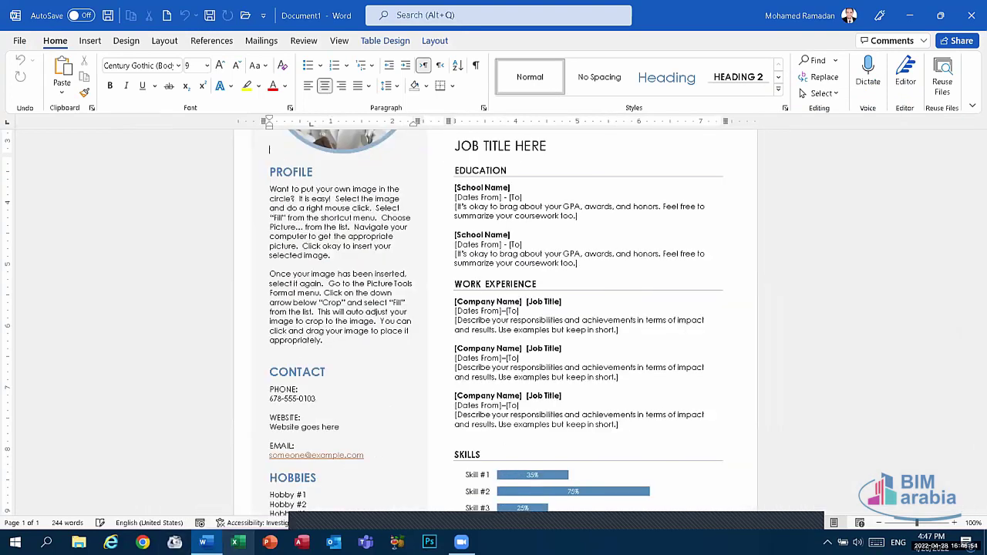
Step: Open another Word window, create a document from the Extended CV (resume) template, and close the CV Assistant pane
right_click(202, 542)
left_click(177, 472)
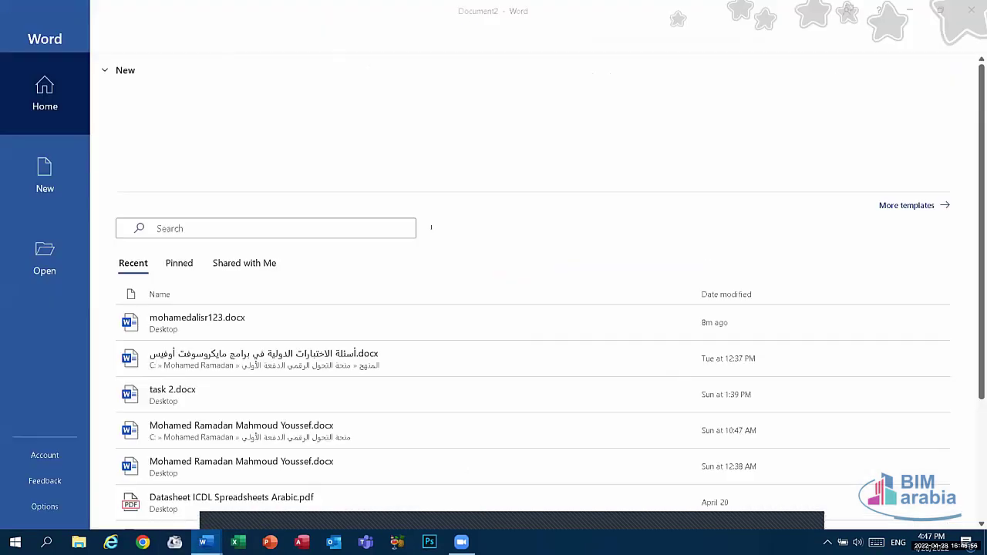
left_click(533, 127)
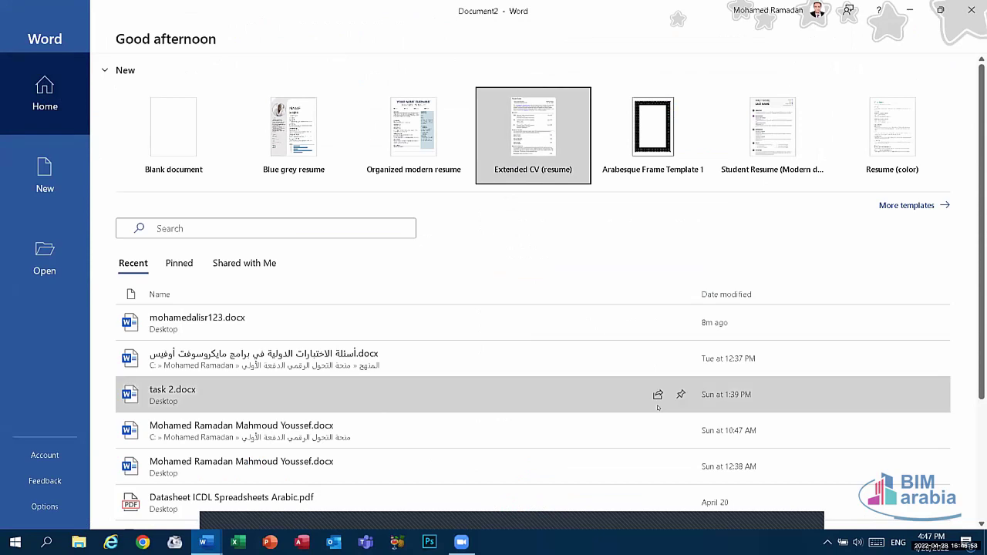
left_click(574, 309)
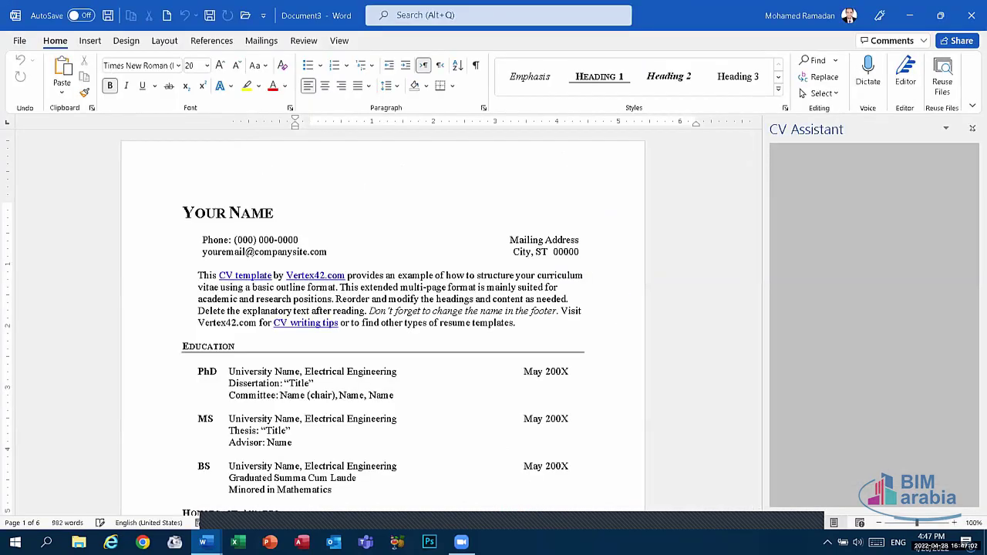
left_click(973, 129)
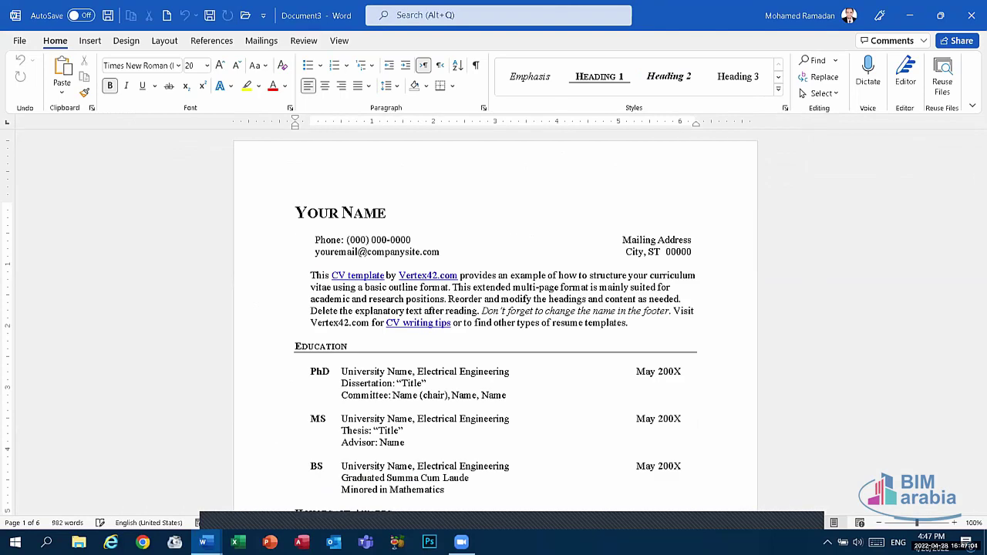
Step: Arrange the open Word windows side by side and activate the blank document's window
right_click(634, 519)
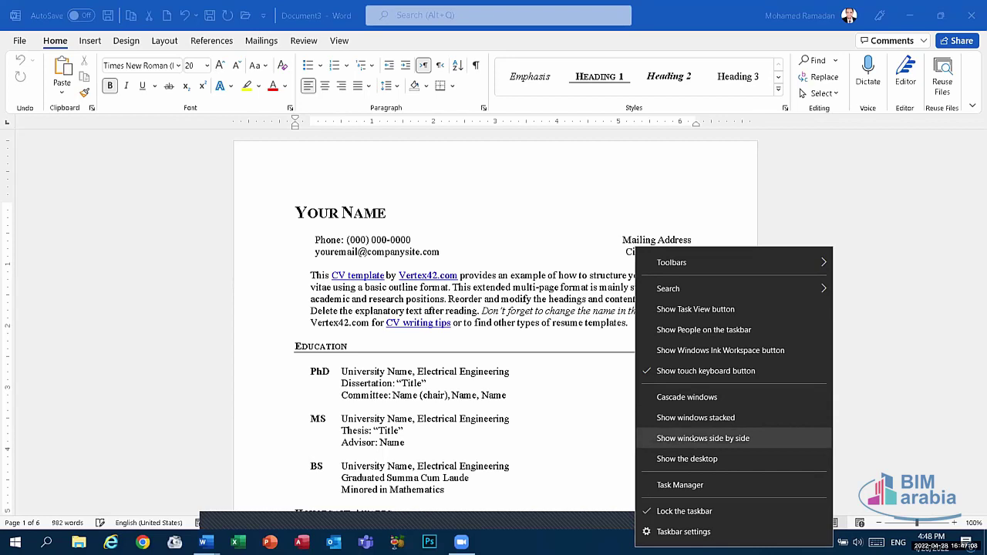
left_click(716, 439)
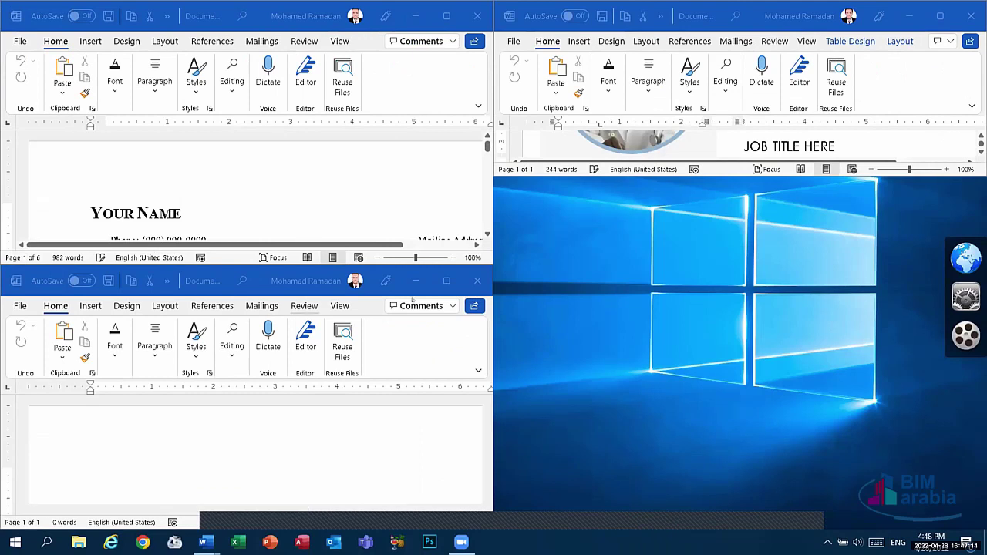
left_click(459, 281)
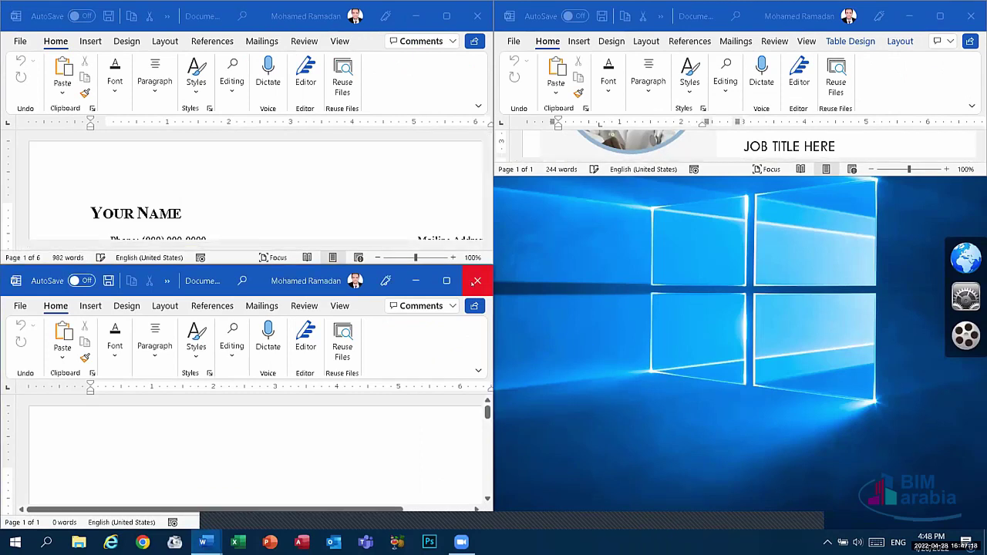
Step: Close the blank document's window and maximize both the Extended CV and the Blue grey resume windows
left_click(477, 281)
left_click(446, 16)
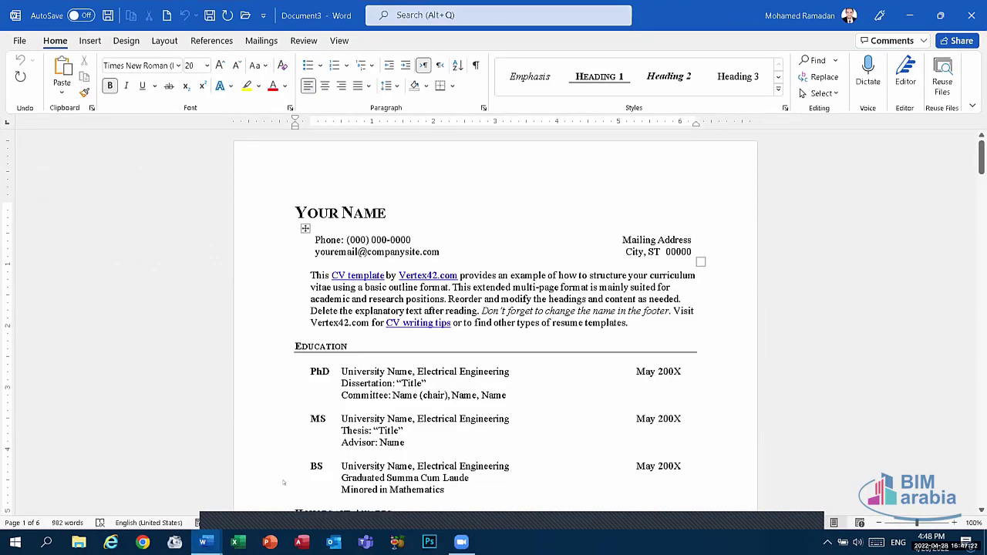
left_click(203, 542)
left_click(276, 491)
left_click(935, 14)
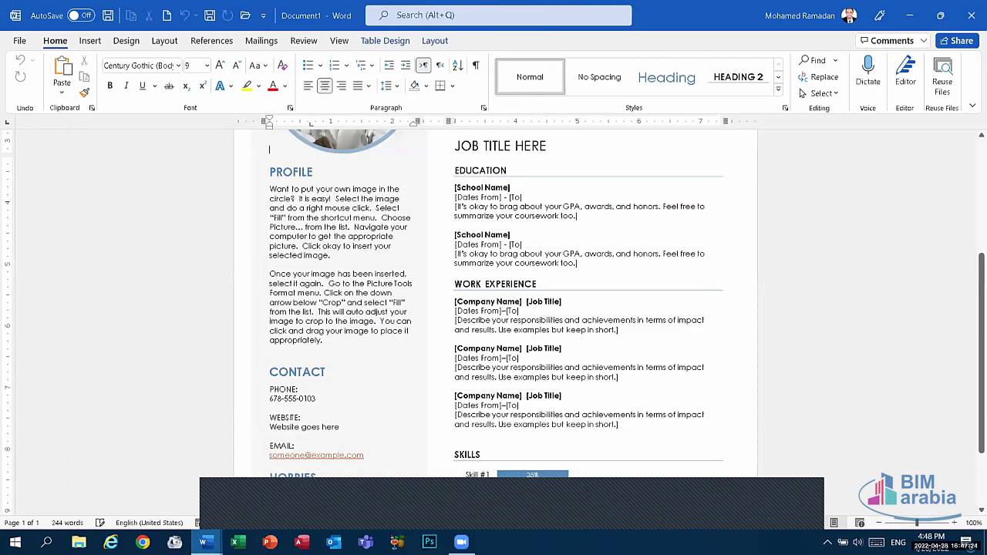
Step: Show the two resume windows side by side, and maximize each of them again
right_click(730, 543)
left_click(765, 426)
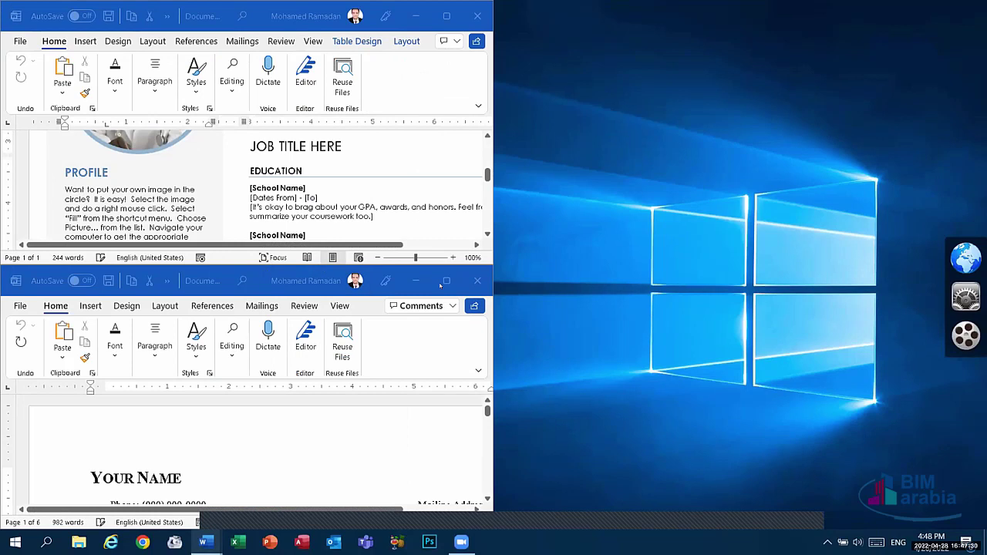
left_click(446, 281)
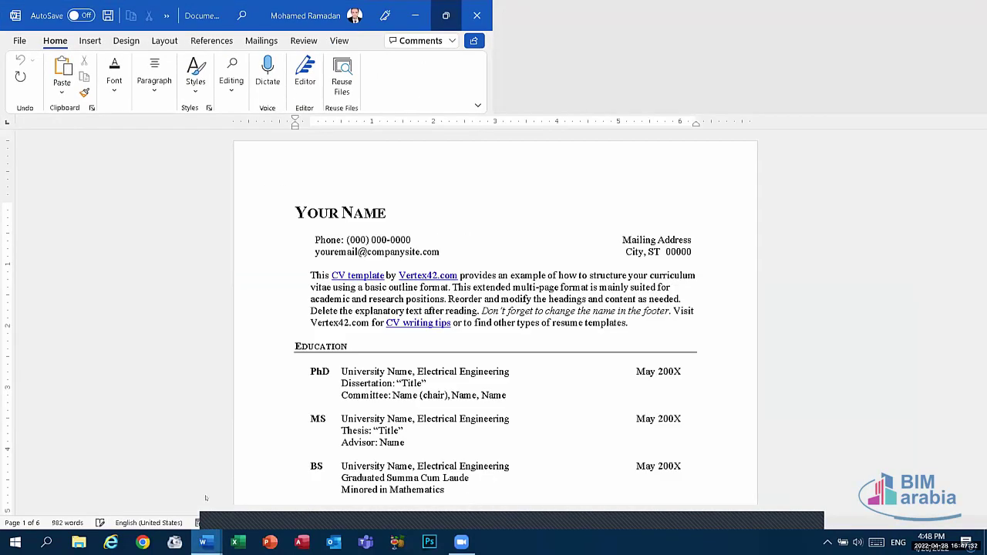
left_click(446, 16)
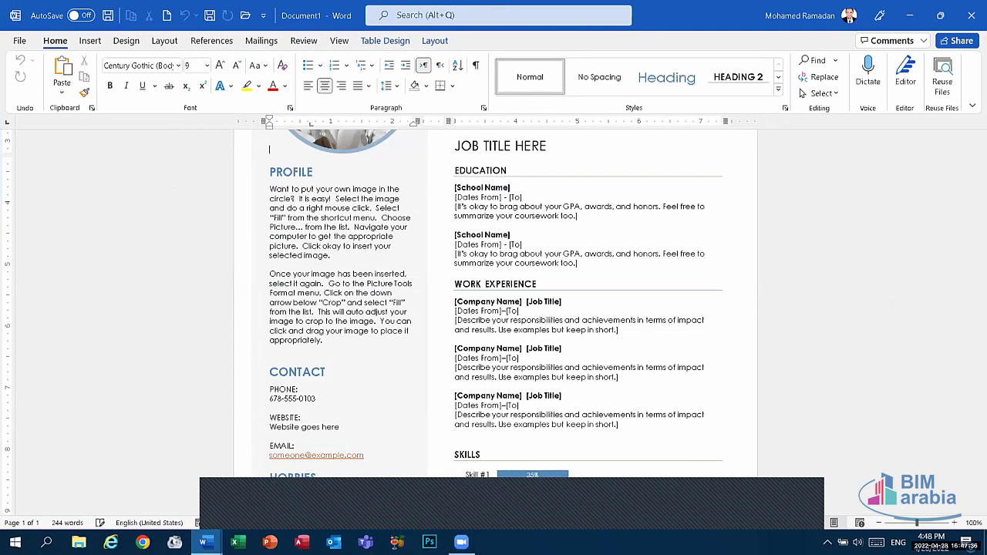
Step: Show the two resume windows stacked, and maximize the Blue grey resume window again
right_click(668, 543)
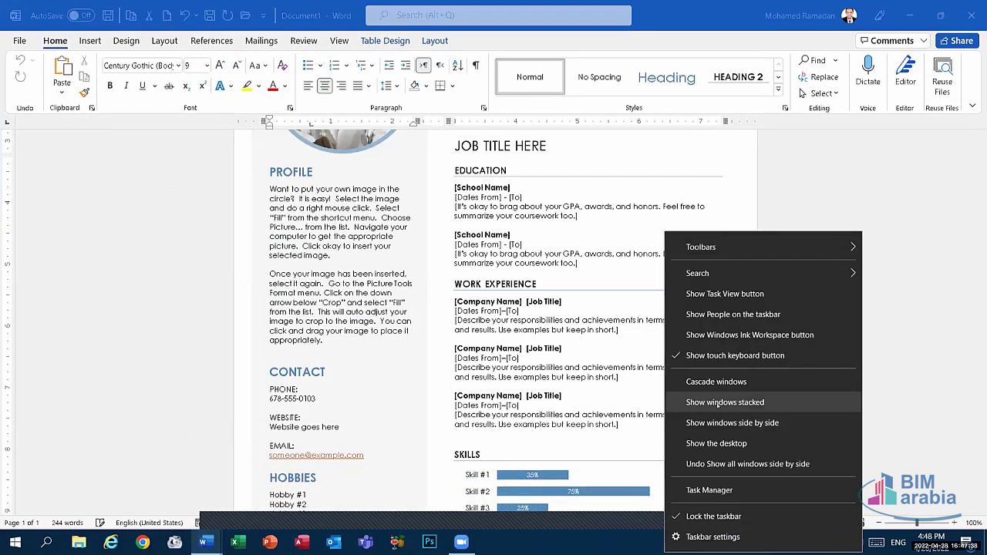
left_click(719, 403)
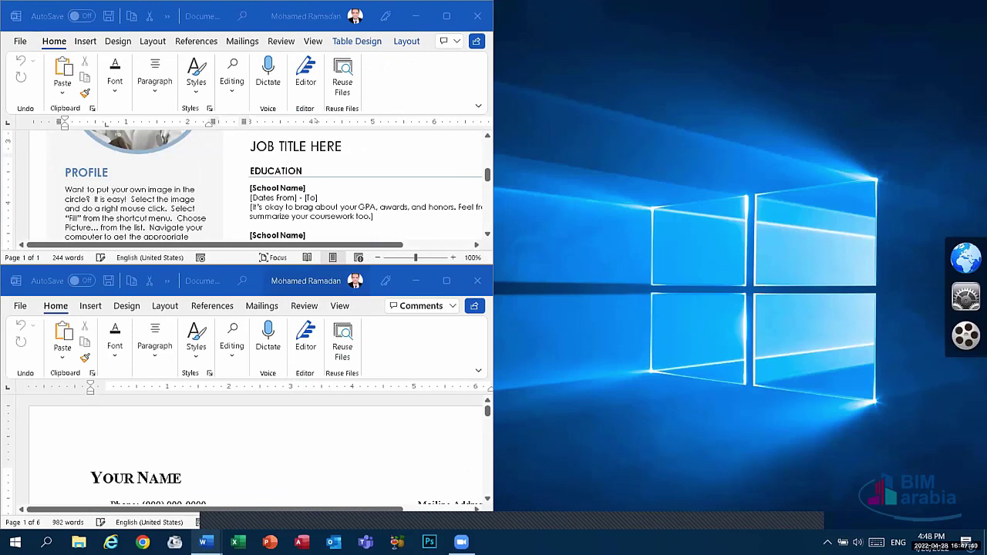
left_click(447, 15)
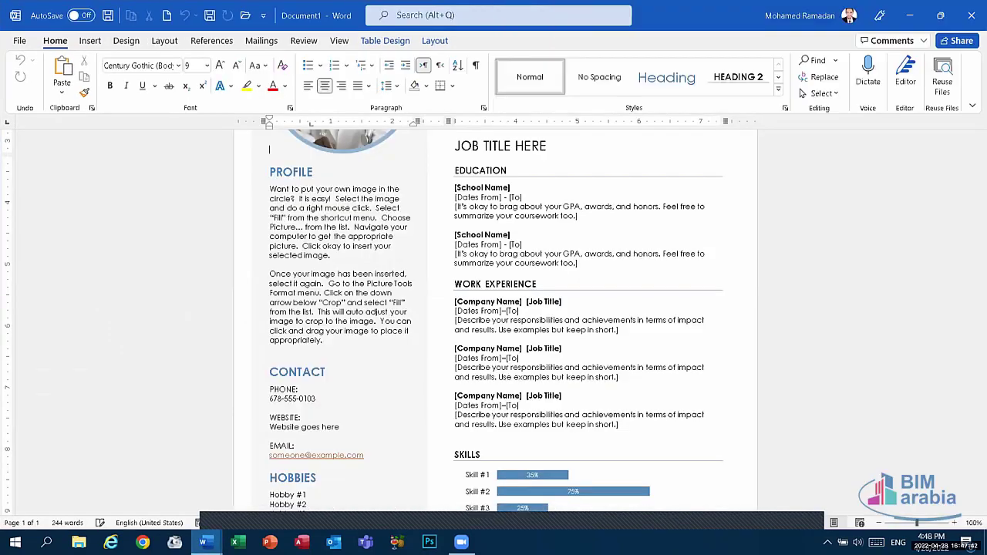
Step: Cascade the open Document1 and Document3 windows and shift the Document1 window slightly
mouse_move(192, 539)
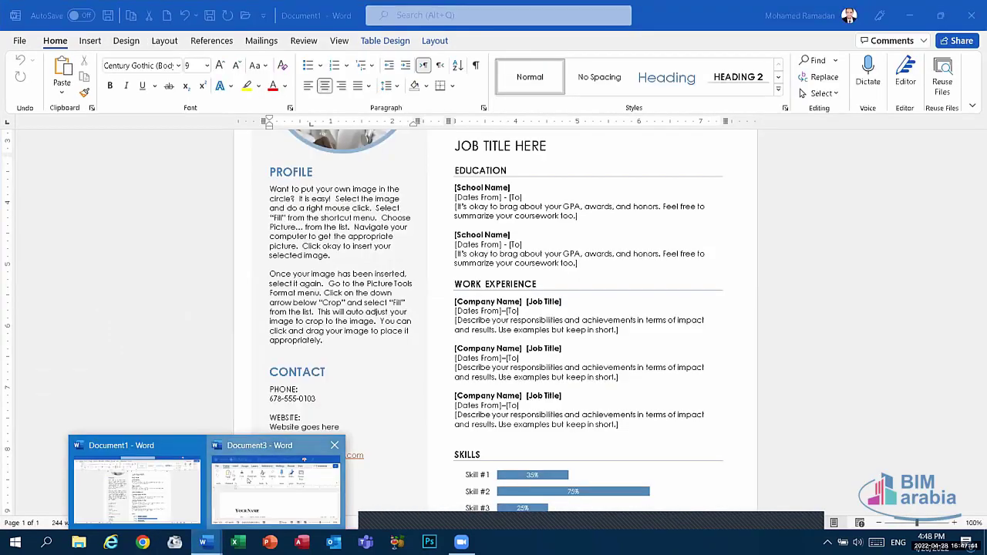
left_click(275, 480)
left_click(447, 280)
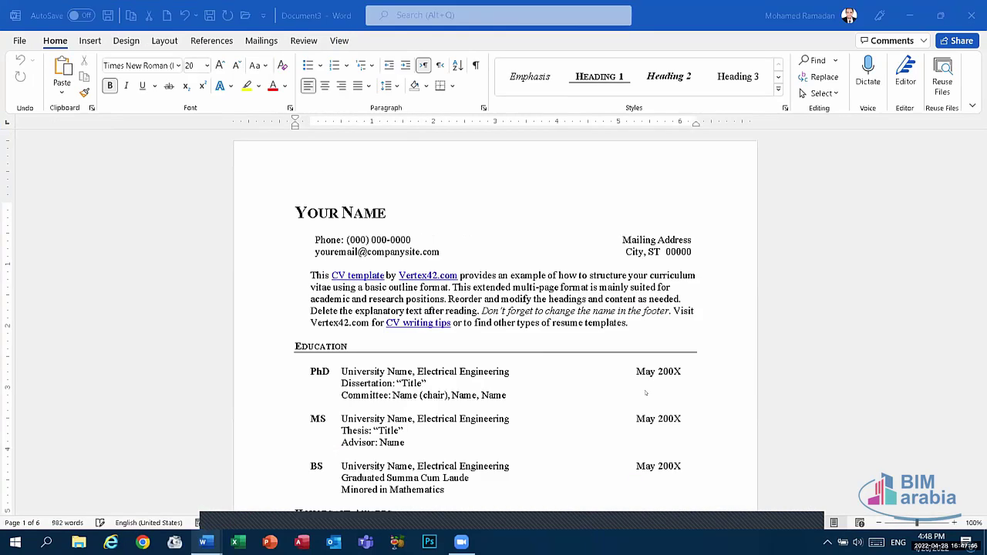
right_click(608, 542)
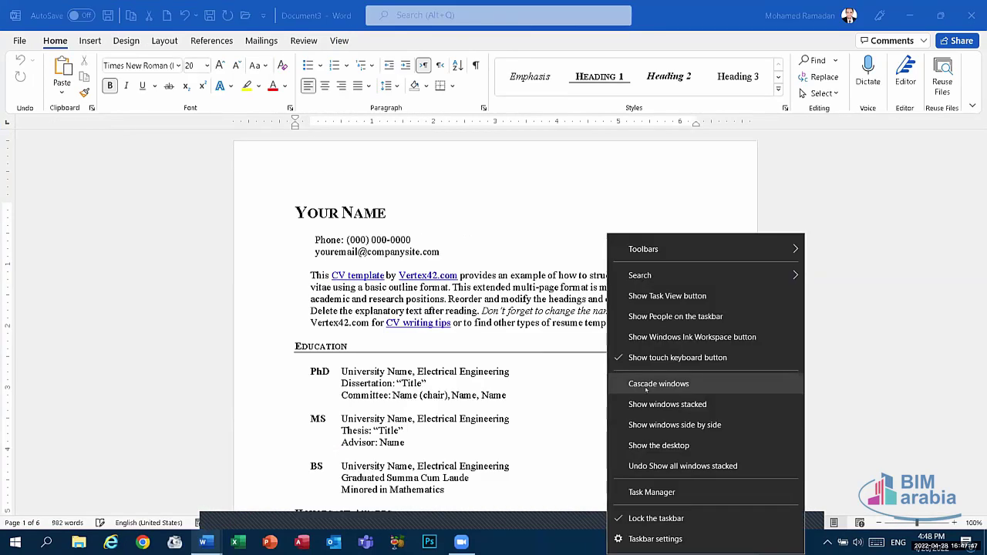
left_click(668, 386)
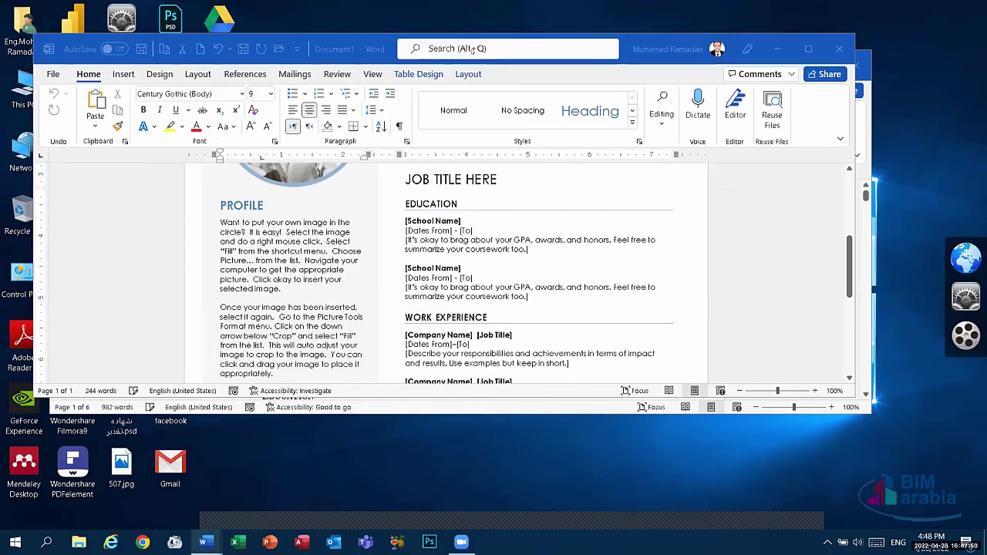
left_click(350, 49)
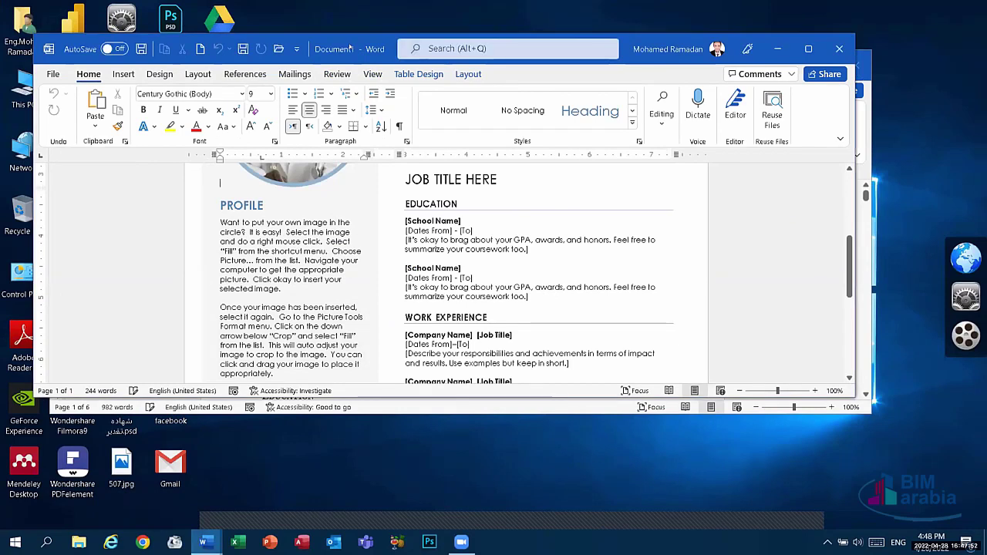
left_click_drag(350, 48, 353, 54)
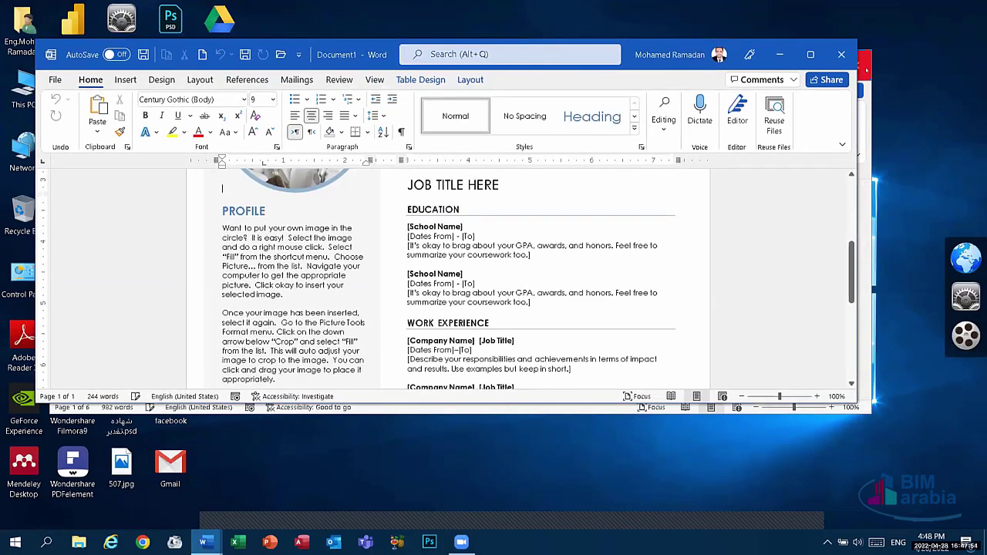
Step: Close Document3 and Document1 without saving the changes
left_click(866, 70)
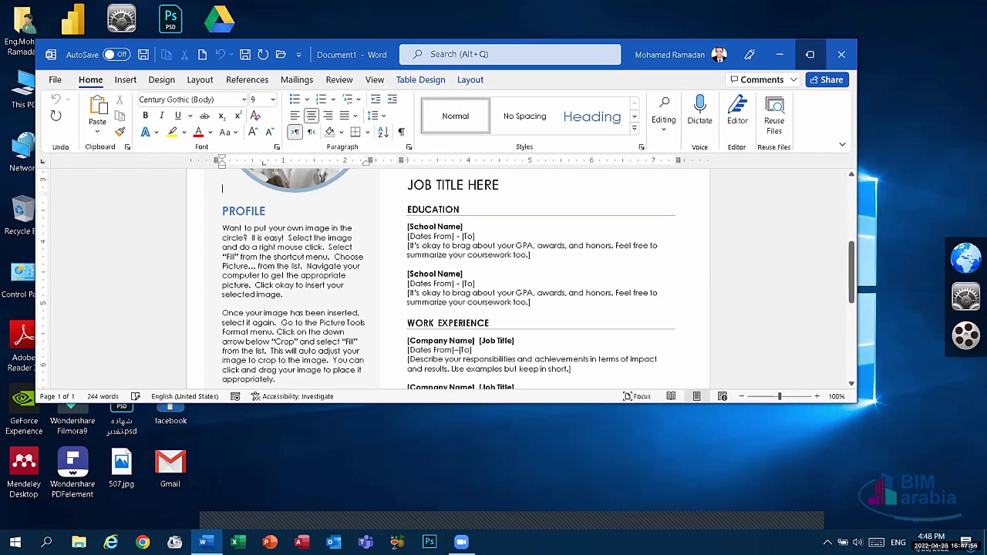
left_click(810, 54)
left_click(972, 16)
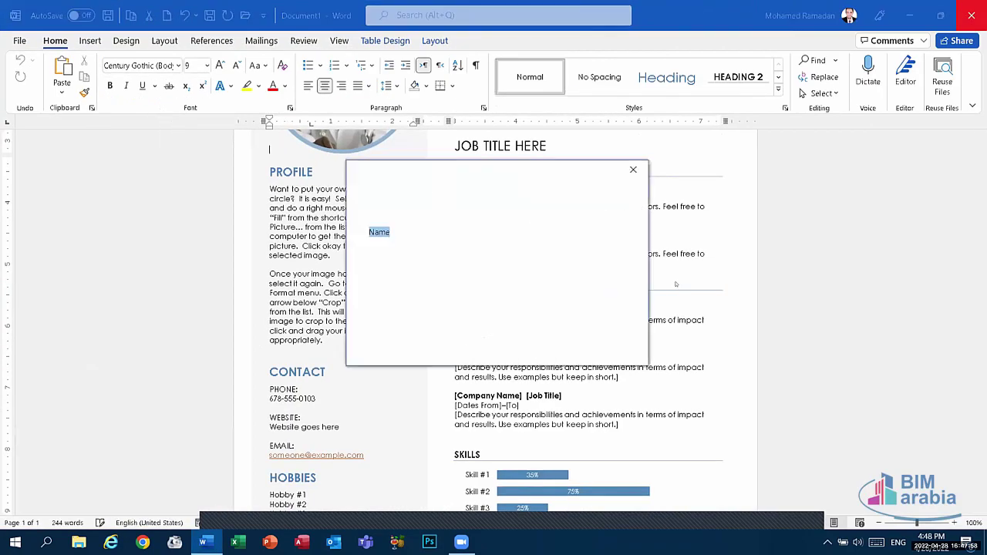
left_click(544, 340)
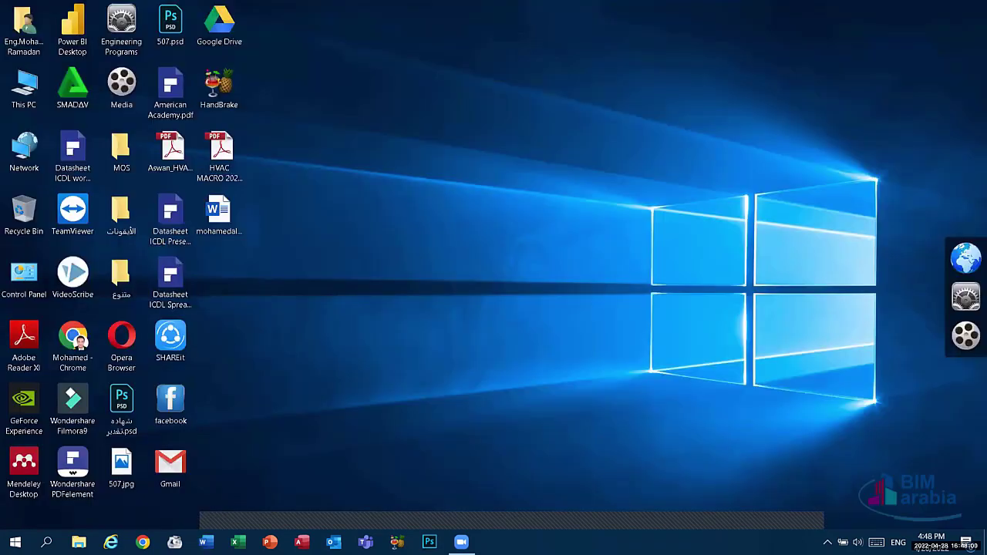
right_click(652, 542)
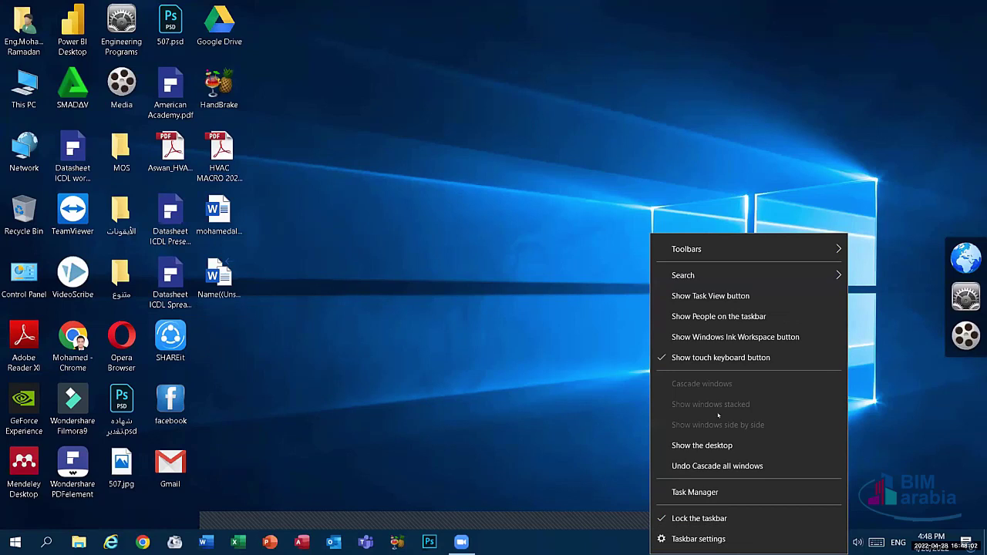
mouse_move(741, 249)
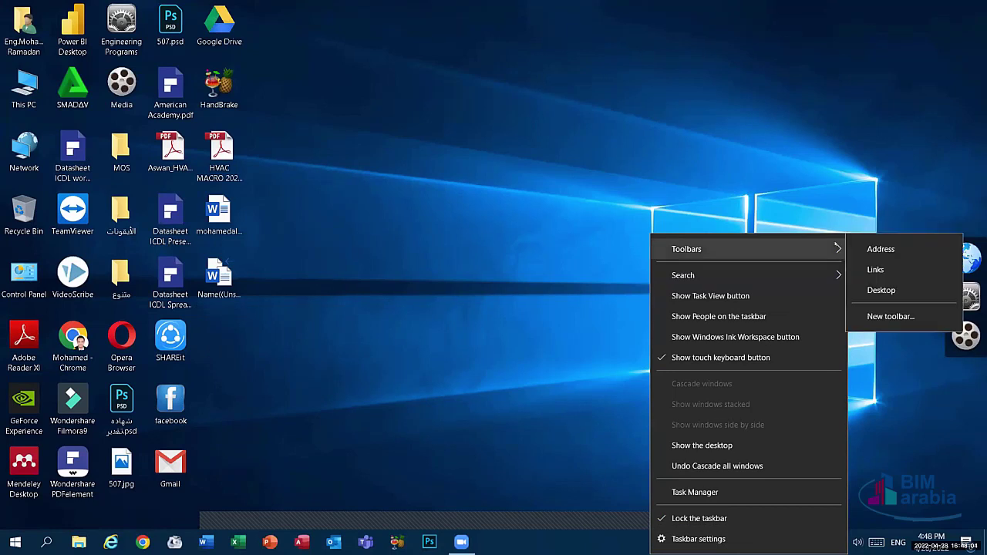
left_click(725, 201)
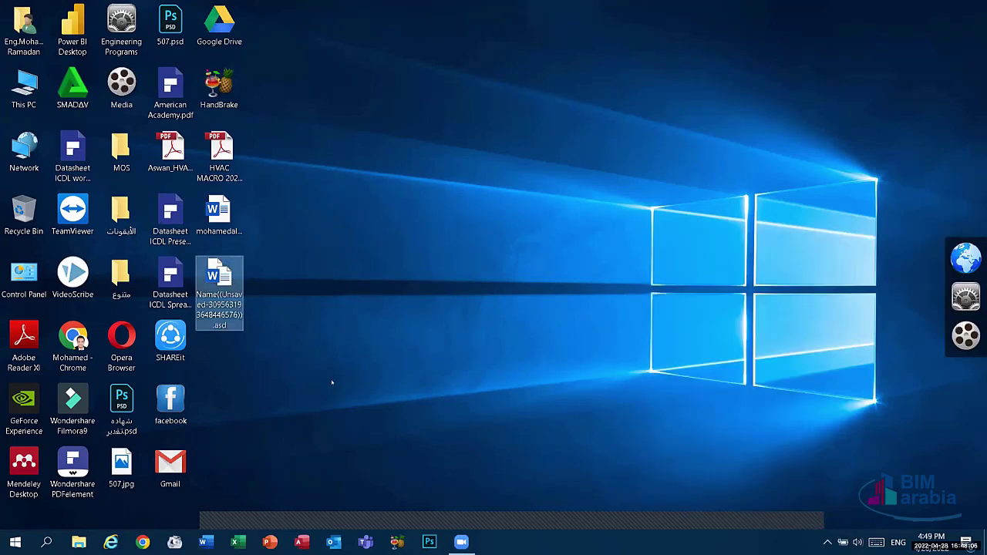
Step: Permanently delete the unsaved Name .asd recovery file from the desktop
key("shift+Delete")
key("Return")
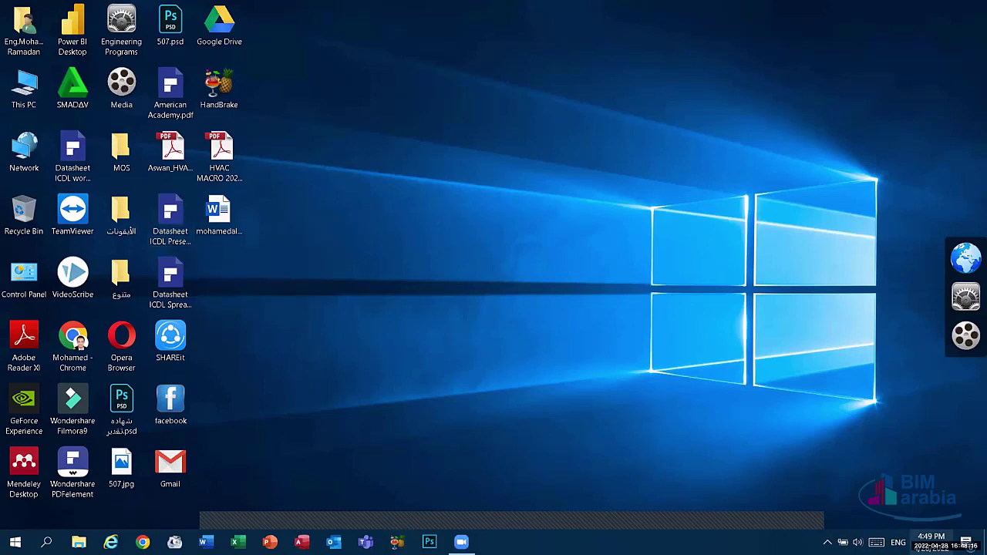
Step: Open This PC and look through the view and sorting options for its contents
key("Return")
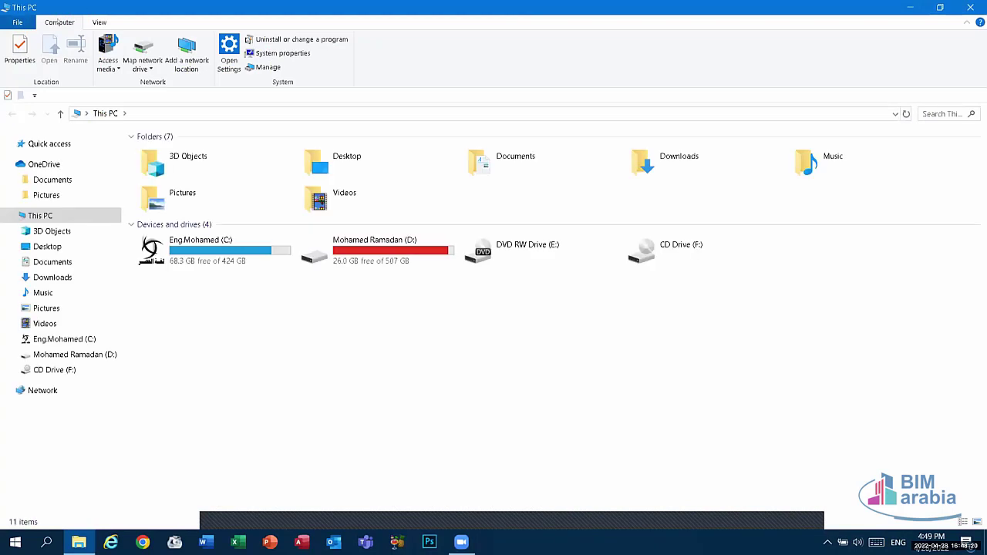
left_click(100, 23)
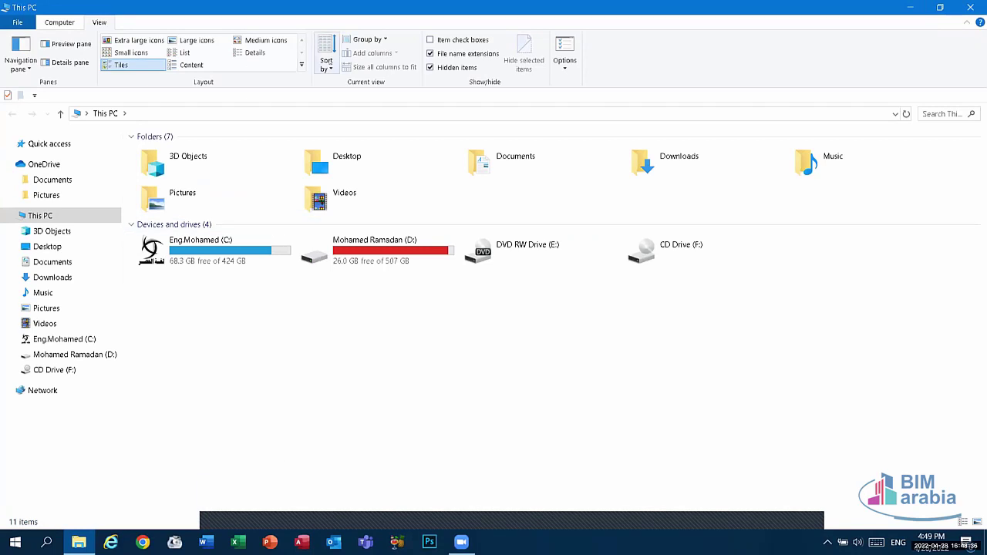
left_click(326, 60)
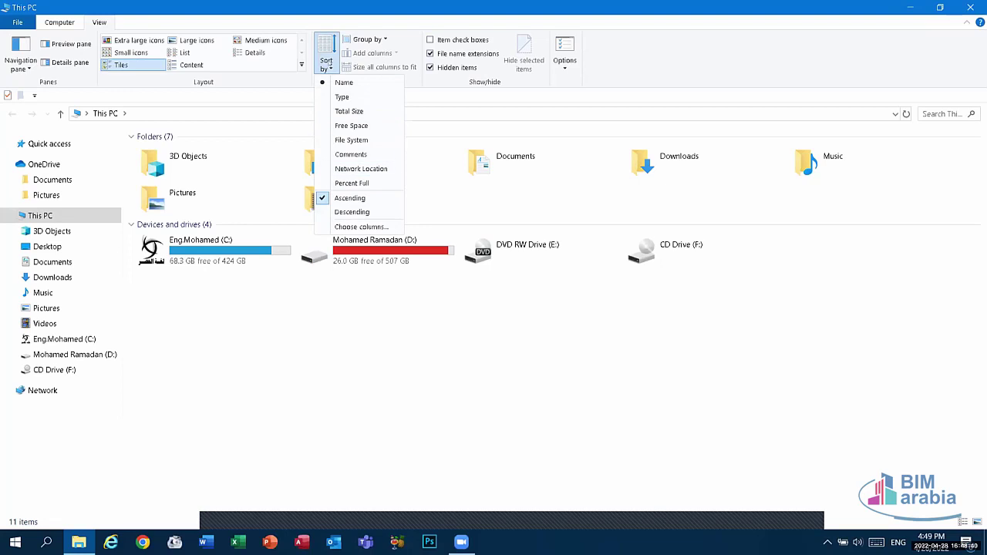
left_click(328, 63)
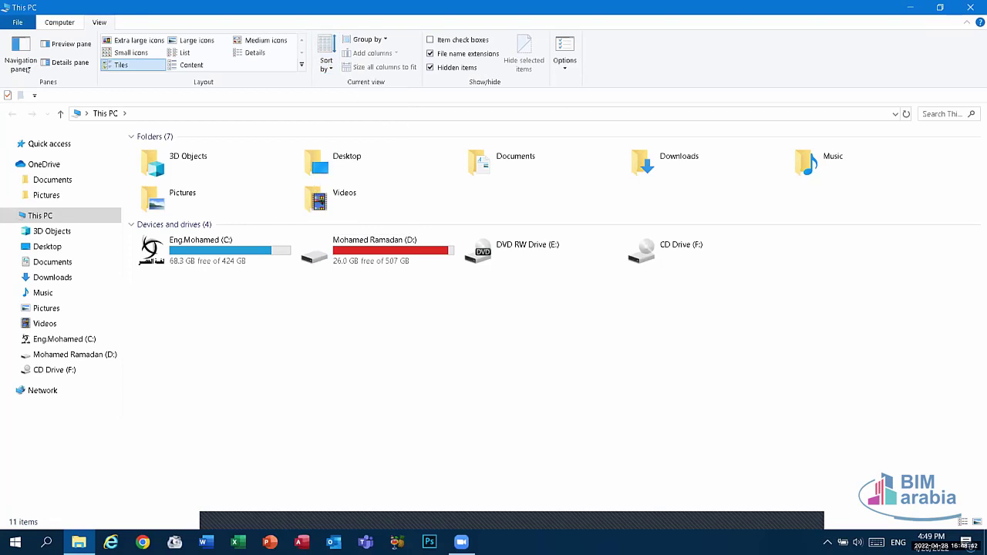
Step: Hide the navigation pane in This PC and show it again
left_click(28, 68)
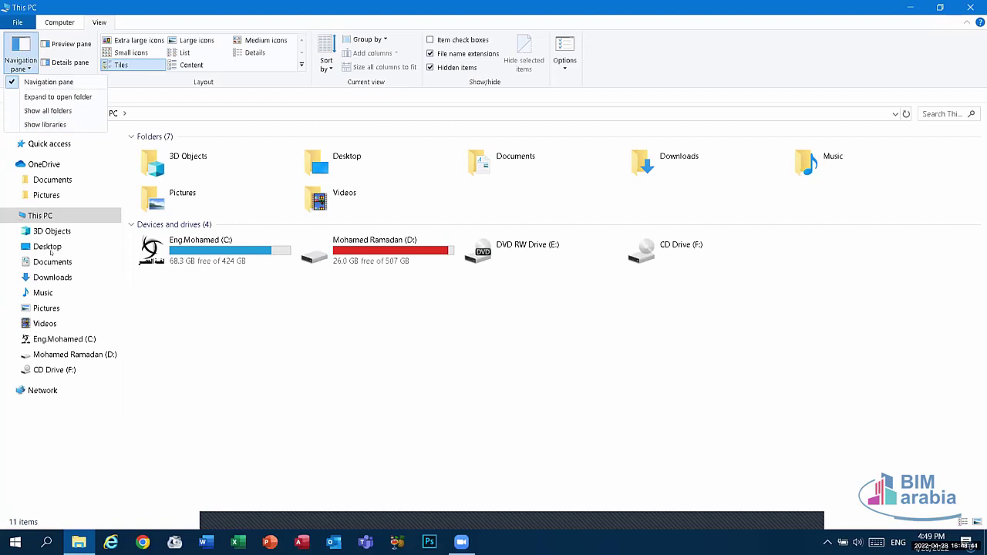
left_click(52, 83)
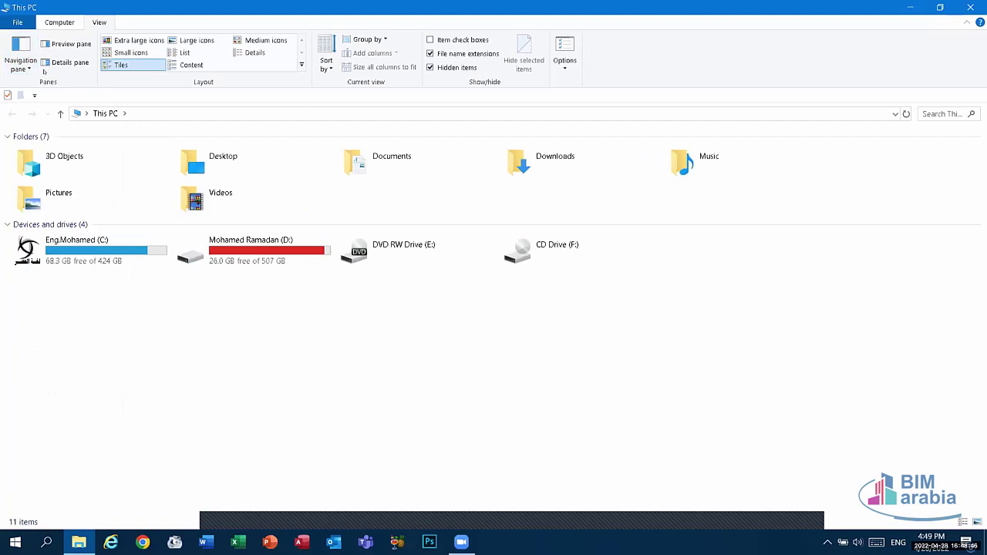
left_click(21, 63)
left_click(11, 82)
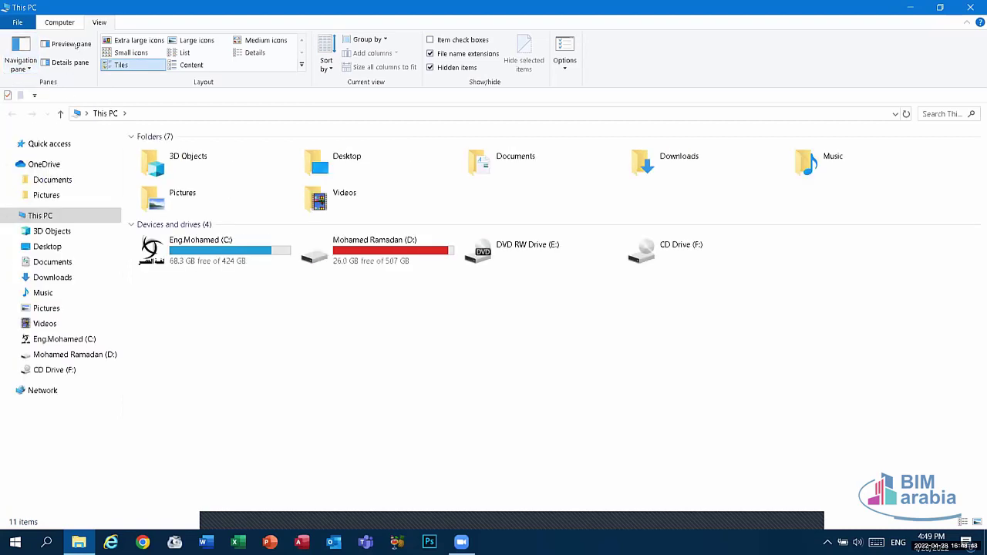
Step: Examine the computer commands and the actions available for drive D in This PC
left_click(60, 23)
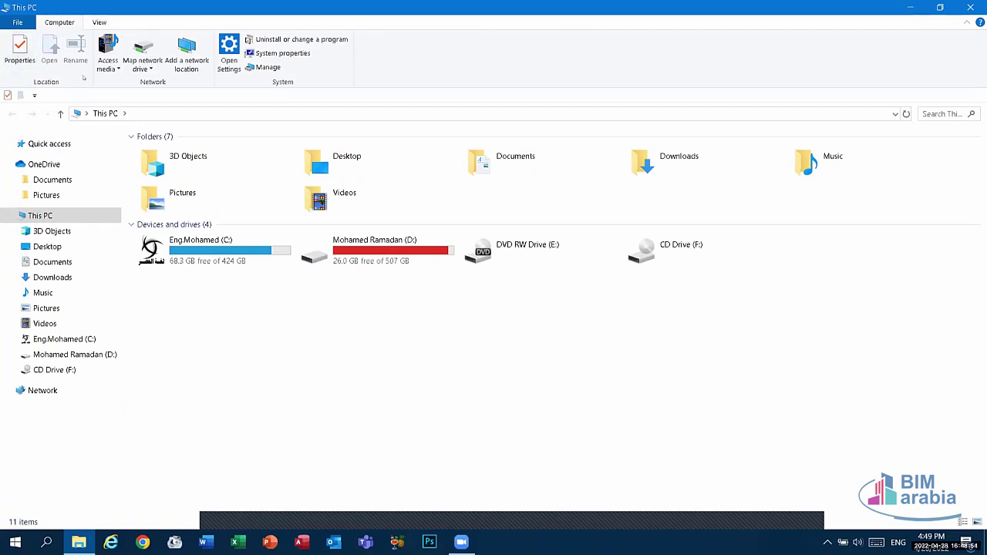
left_click(361, 250)
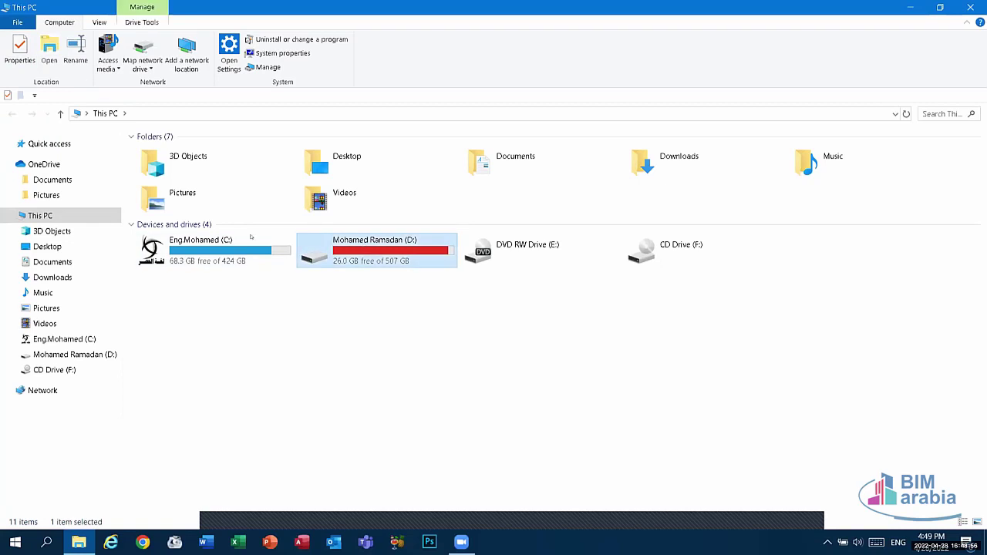
right_click(362, 246)
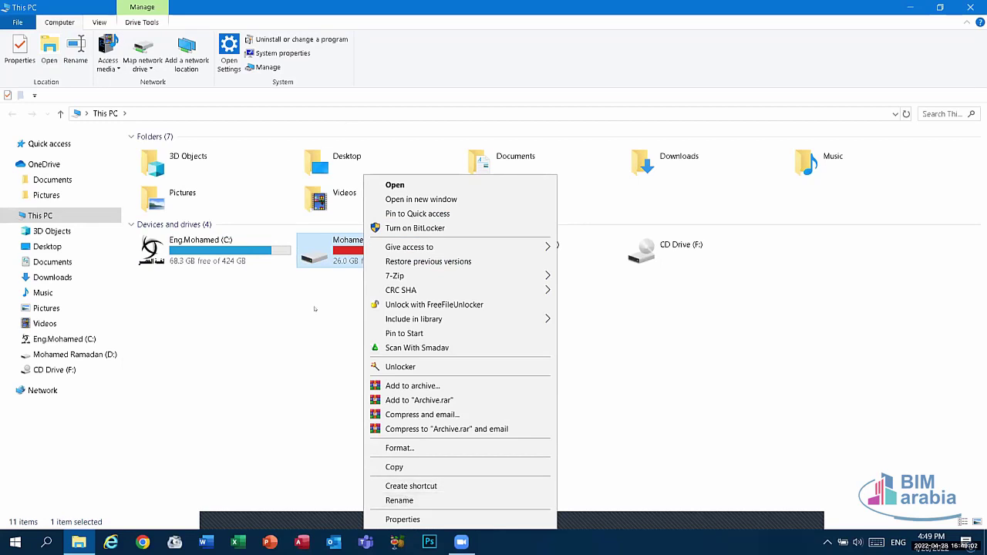
left_click(586, 401)
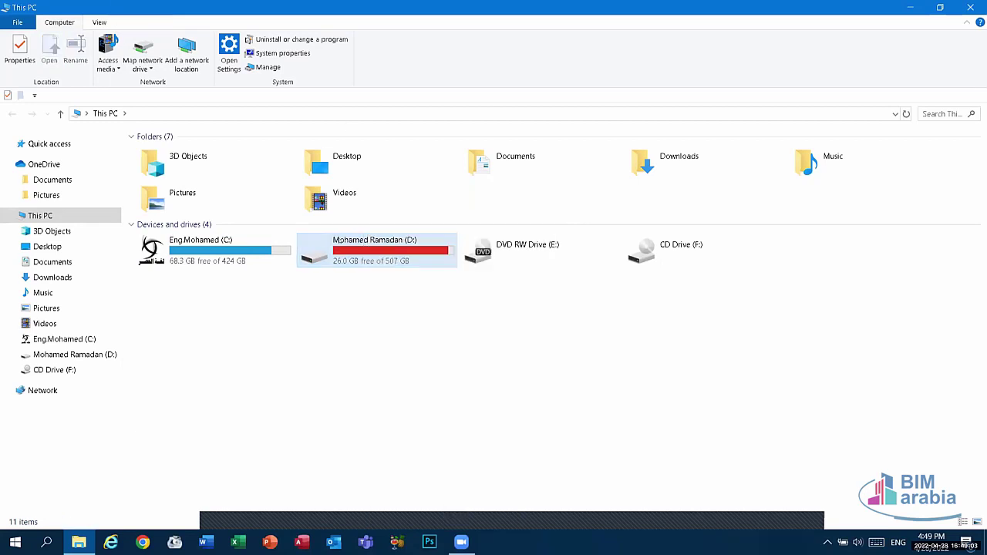
Step: View the Windows Settings home page and the PC's system properties from This PC, closing Settings each time
left_click(226, 54)
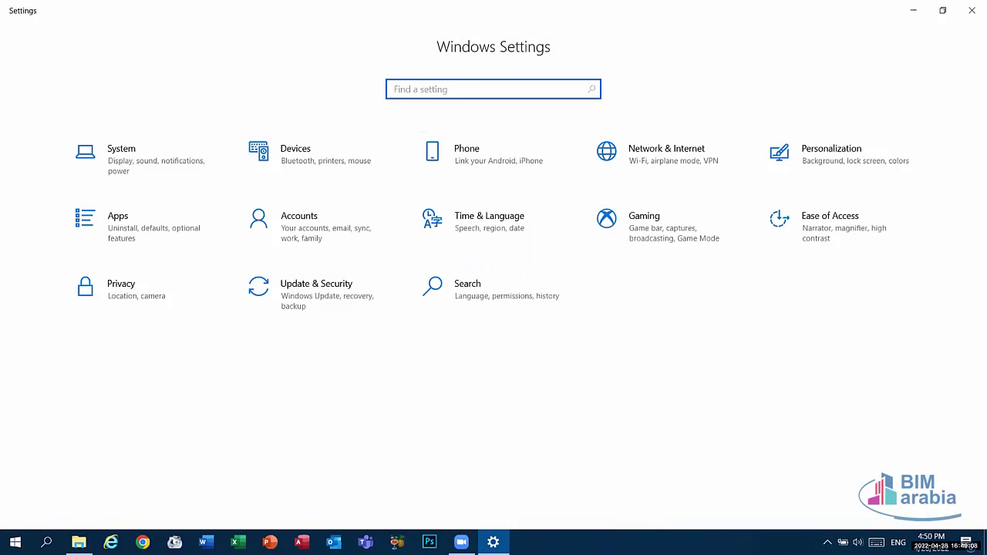
left_click(972, 10)
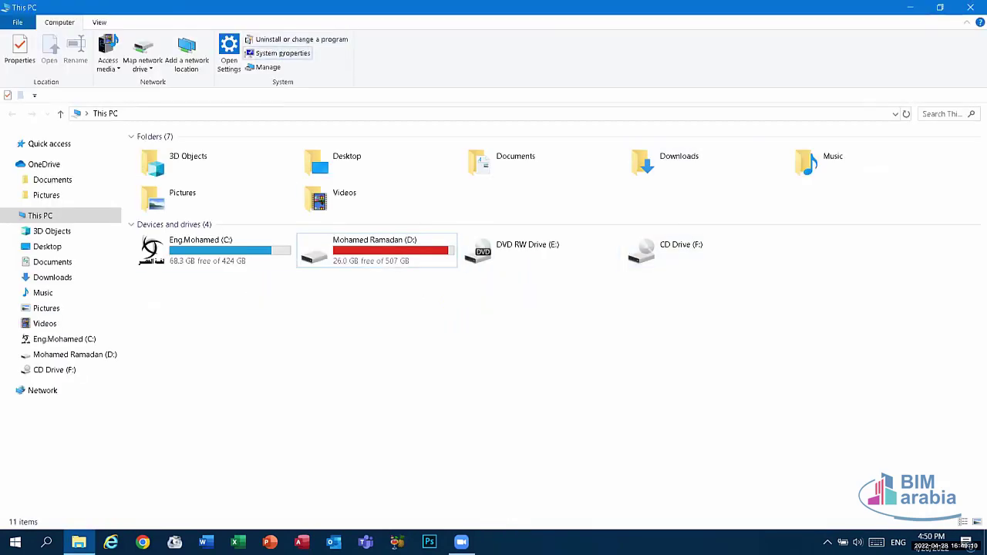
left_click(283, 53)
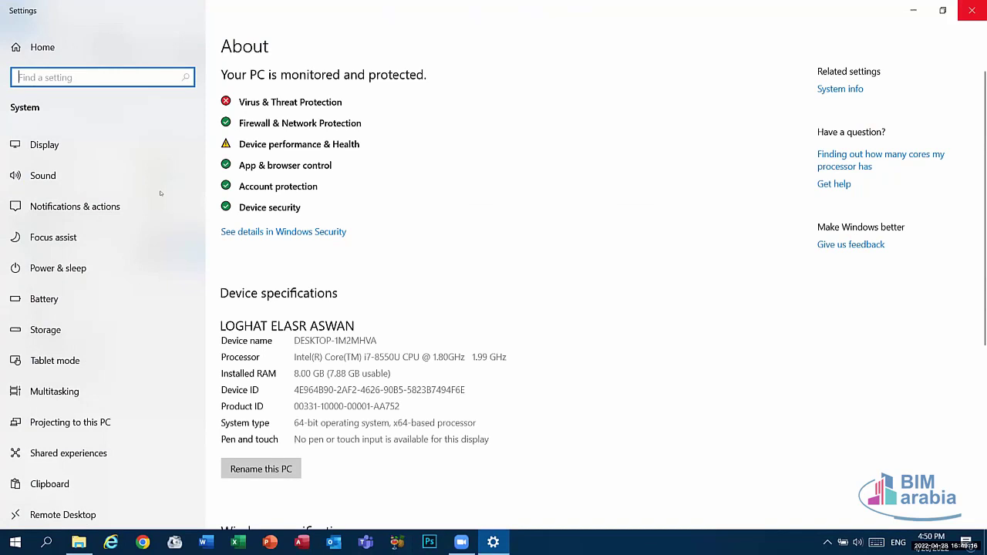
left_click(86, 151)
key("alt+F4")
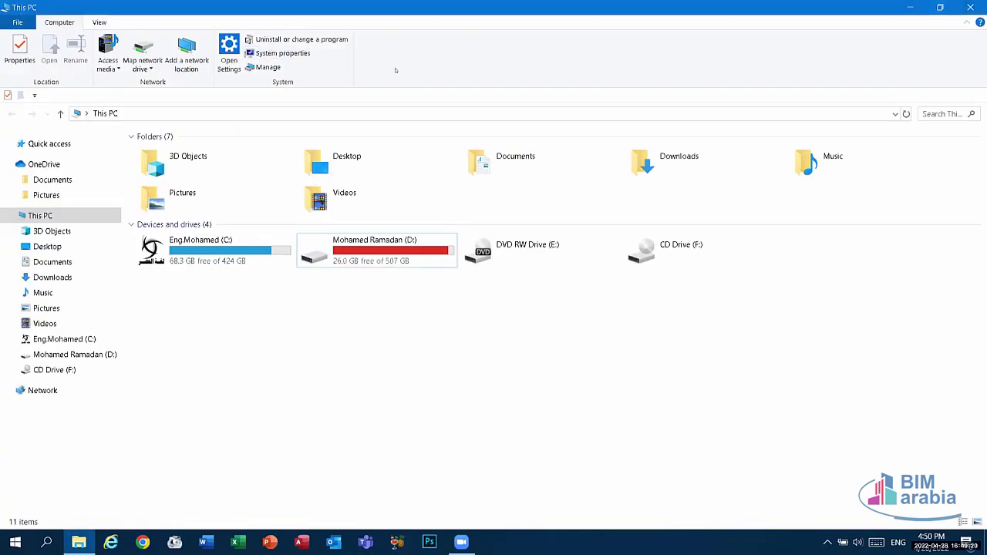
left_click(282, 53)
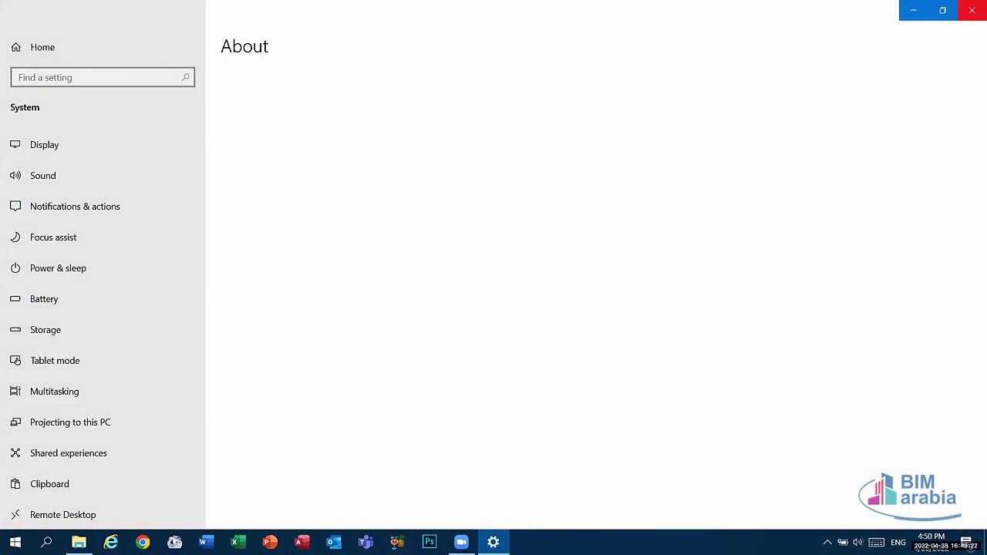
key("alt+F4")
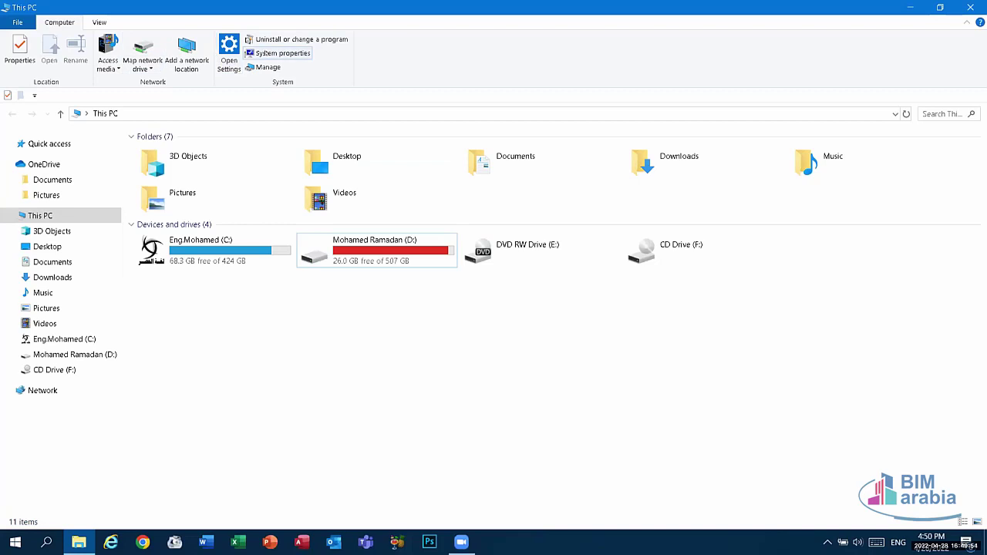
Step: Review the installed programs list with the uninstall option for Adobe After Effects CC 2019, and close Settings
left_click(283, 42)
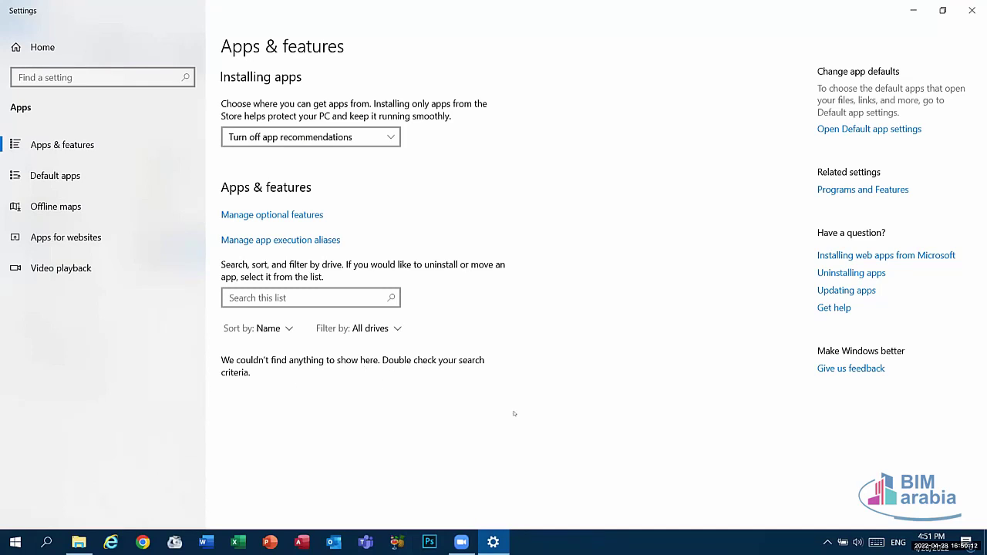
scroll(429, 399, "down", 5)
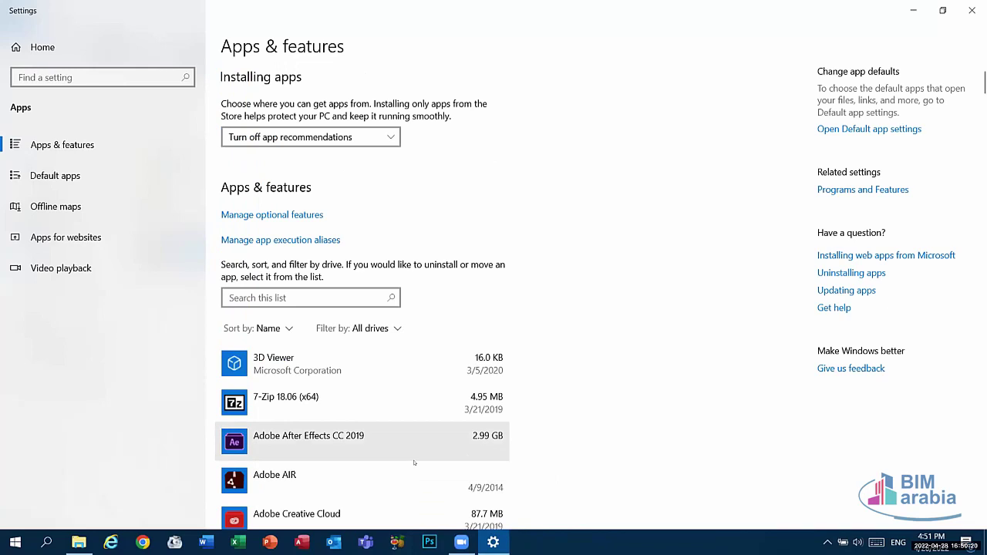
left_click(420, 439)
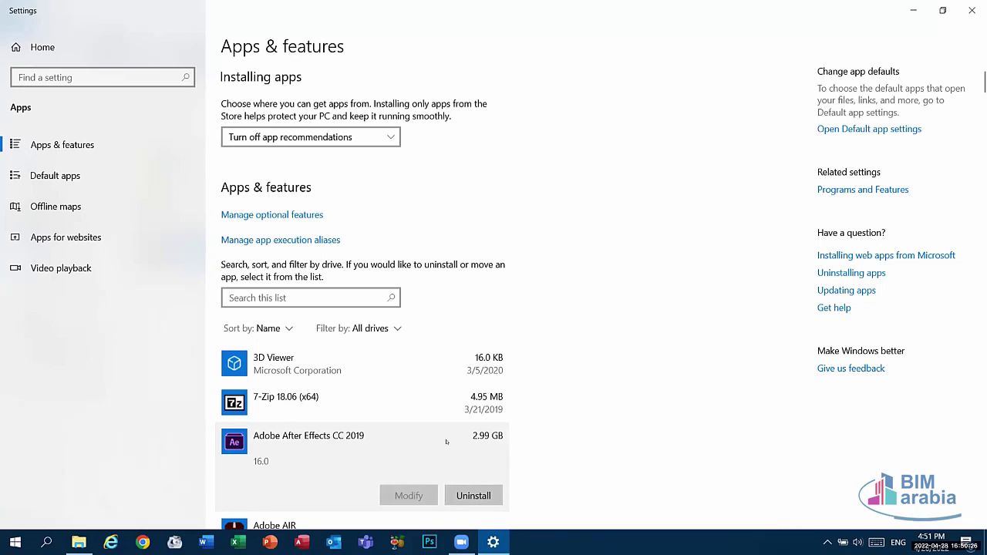
left_click(972, 10)
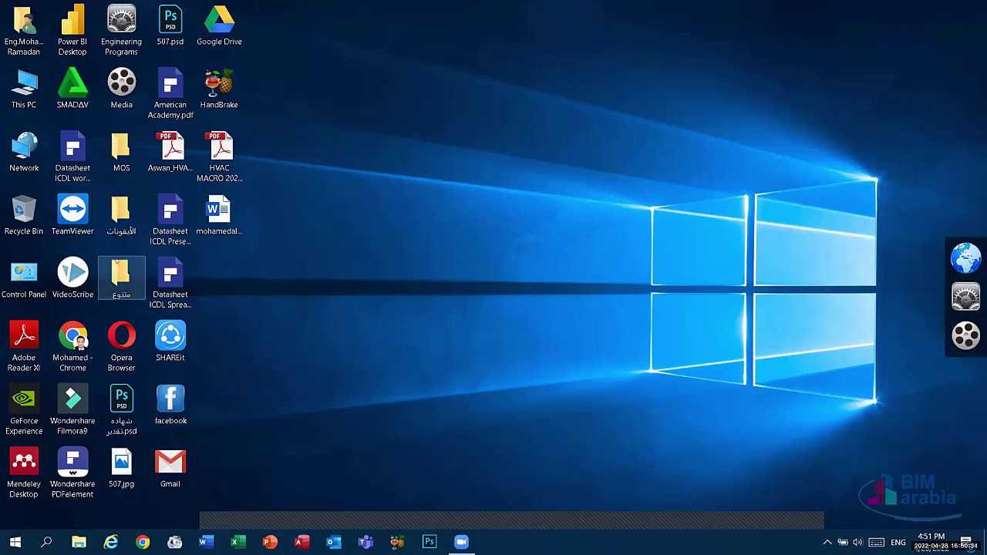
Step: Set the desktop folder متنوع to Hidden in its properties, applying the change to its subfolders and files
right_click(125, 276)
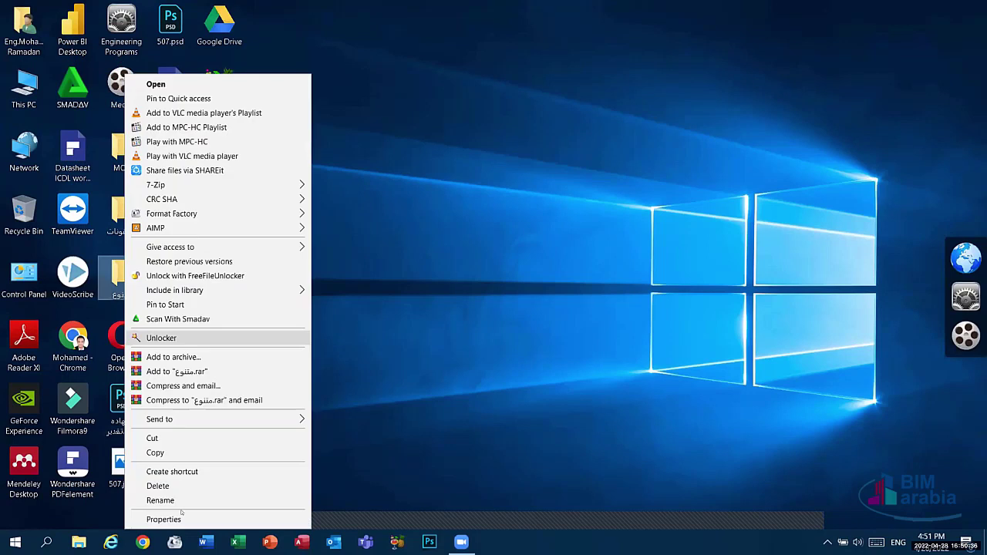
left_click(164, 519)
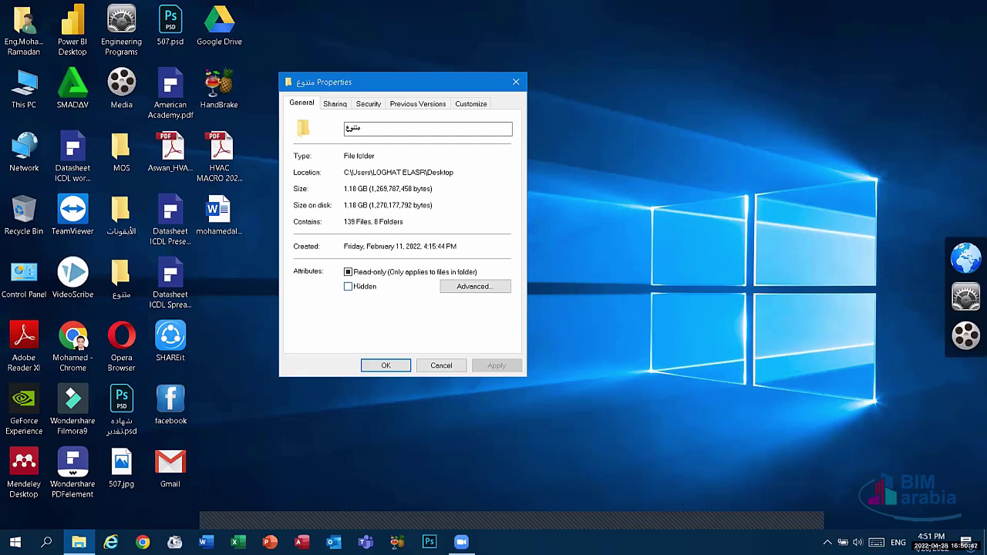
left_click(349, 286)
left_click(488, 366)
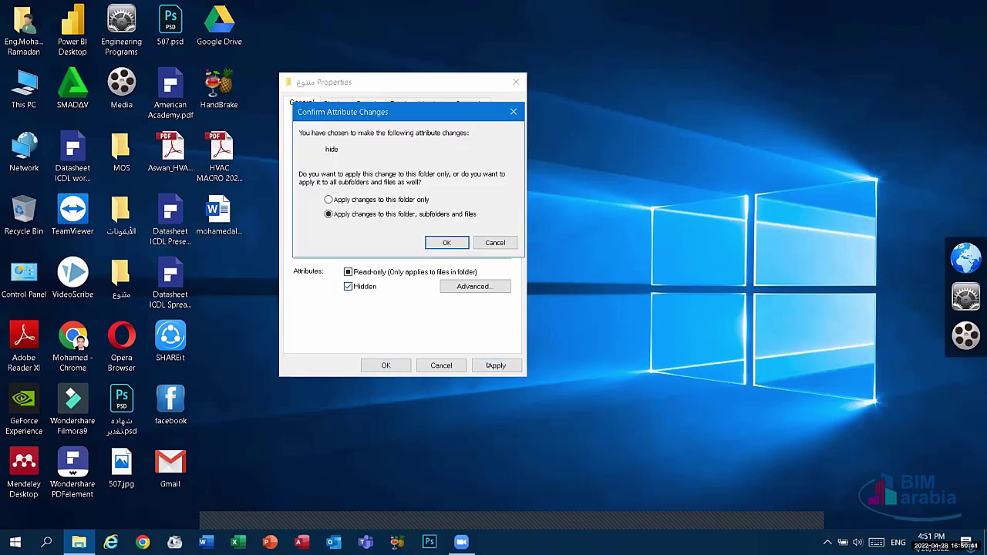
left_click(451, 242)
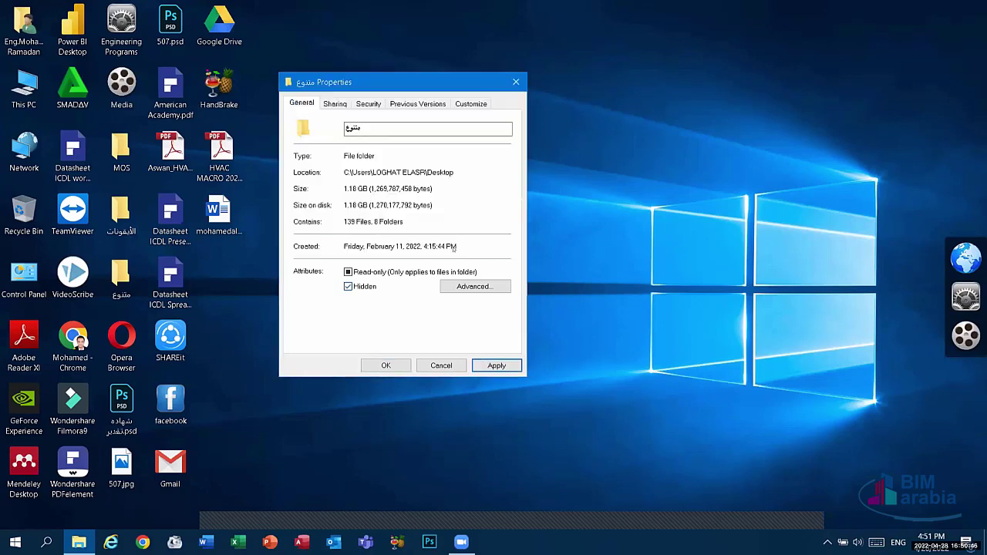
left_click(531, 295)
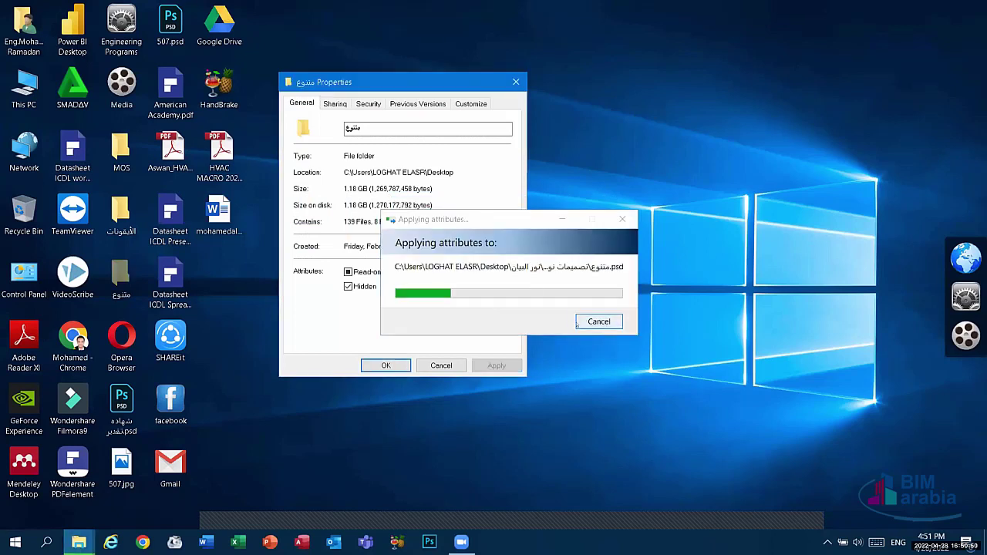
left_click(385, 366)
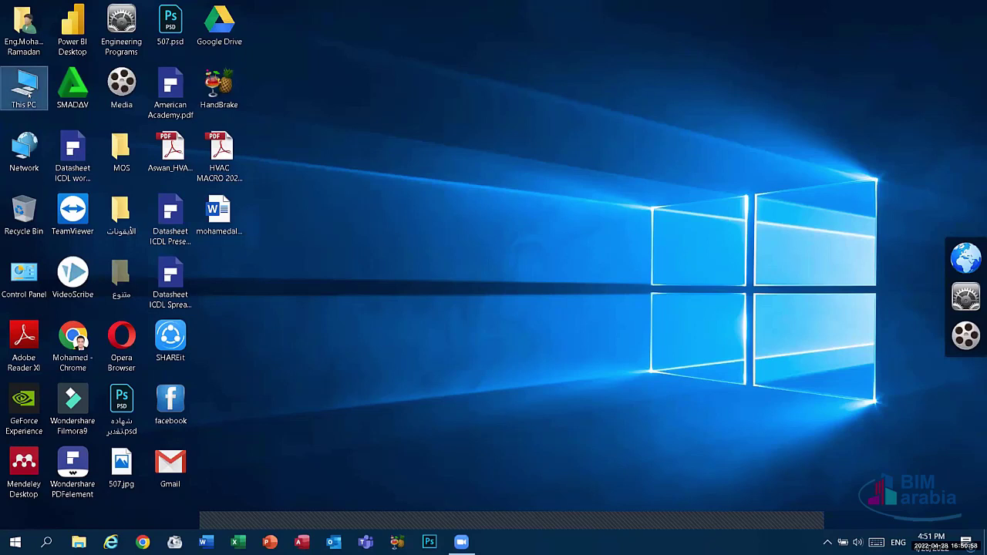
Step: Check the show/hide view options in This PC, and return to the desktop
key("super+e")
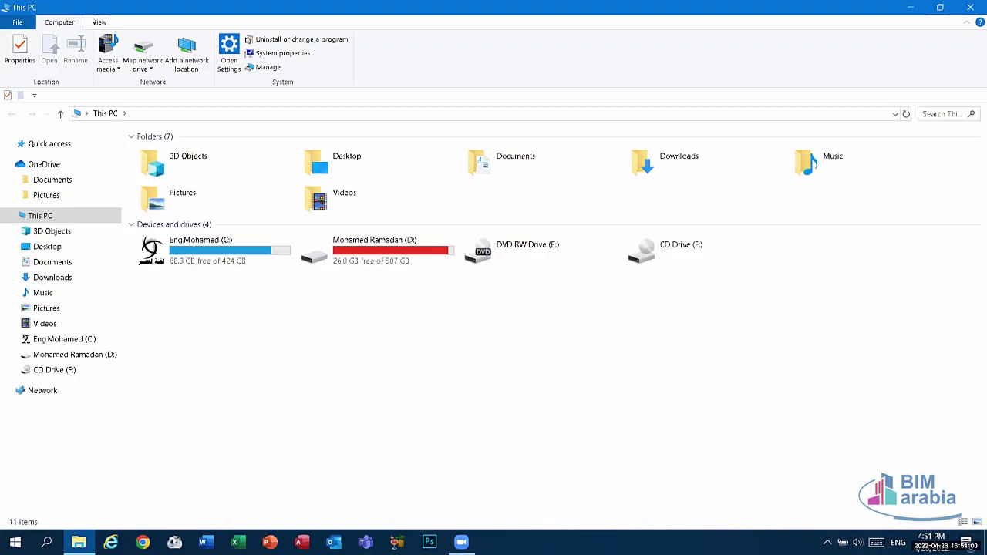
left_click(99, 22)
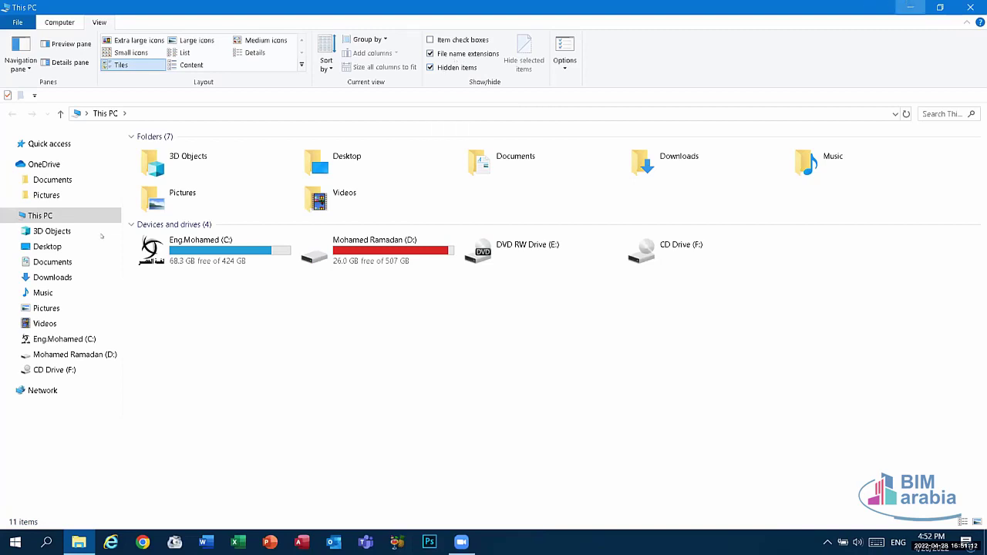
key("super+d")
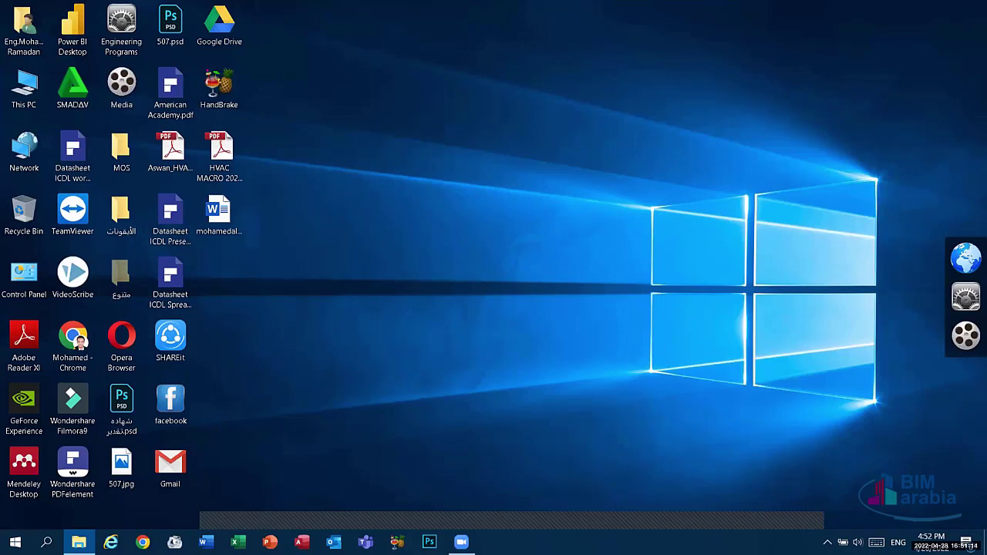
Step: Review the hidden files and folders settings in This PC's Folder Options, and close the dialog without changes
left_click(79, 542)
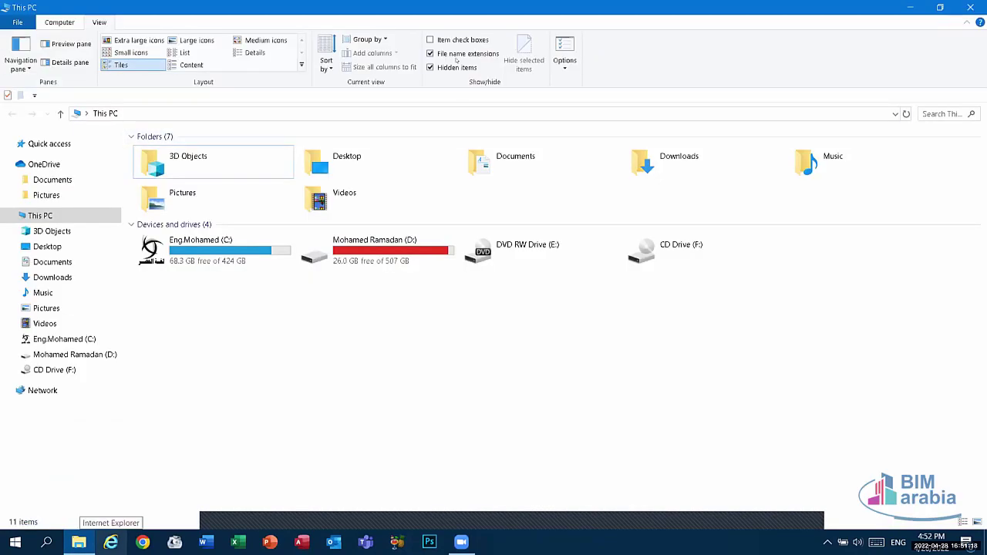
left_click(17, 22)
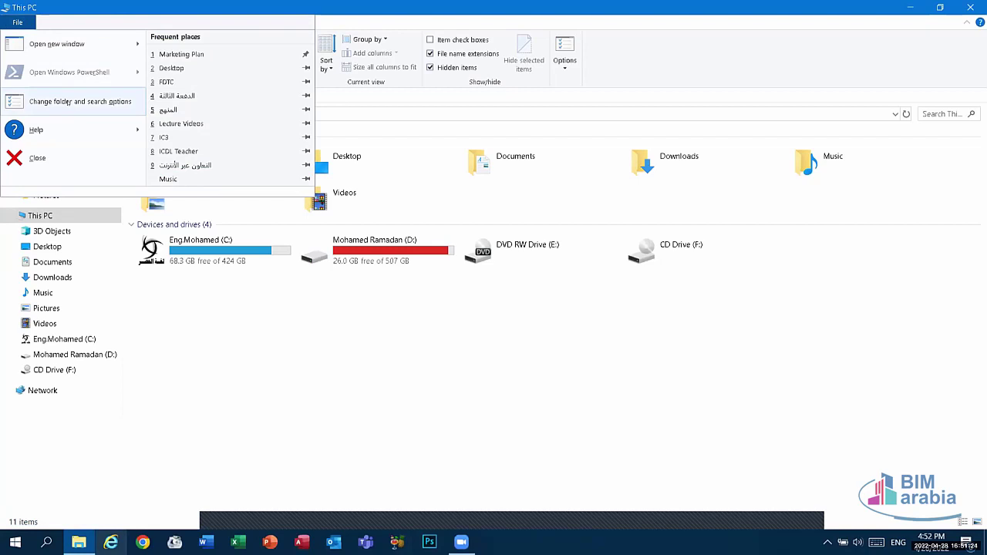
left_click(68, 101)
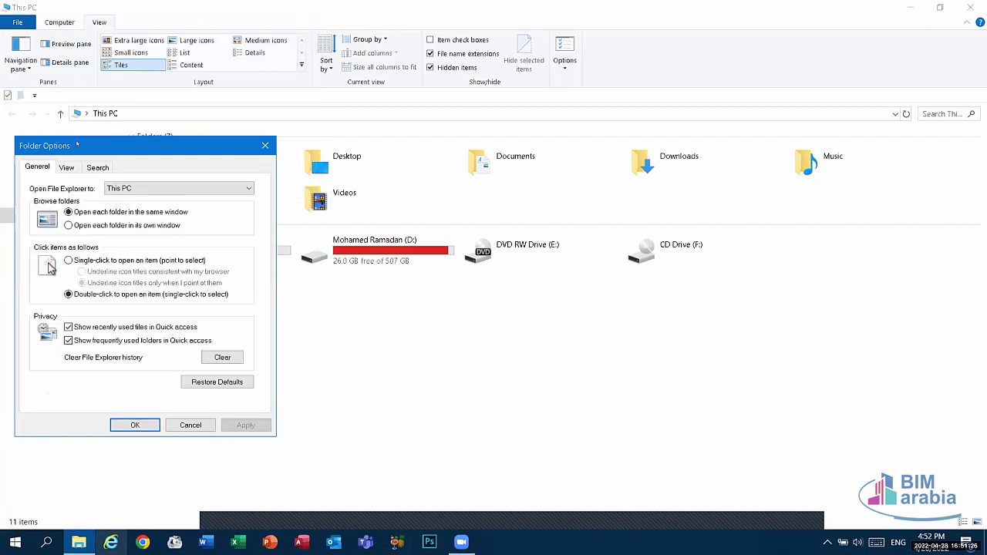
left_click_drag(83, 150, 215, 69)
left_click(199, 85)
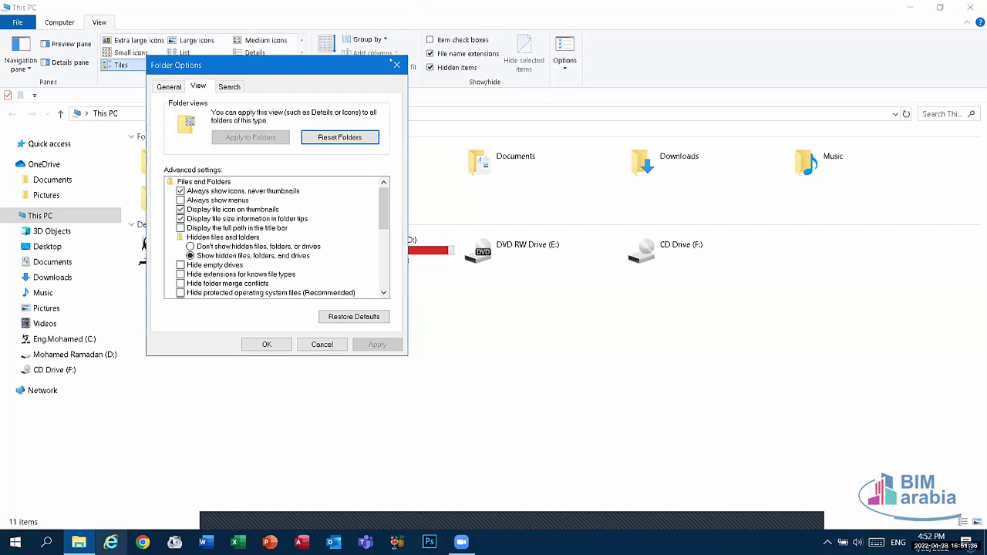
left_click(392, 66)
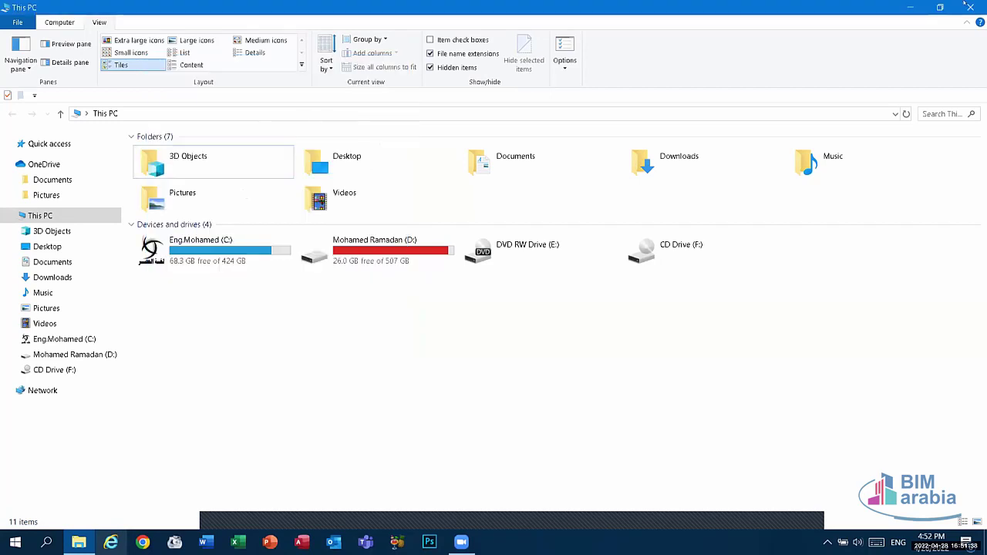
Step: Turn off the display of hidden items in This PC
left_click(911, 7)
left_click(78, 542)
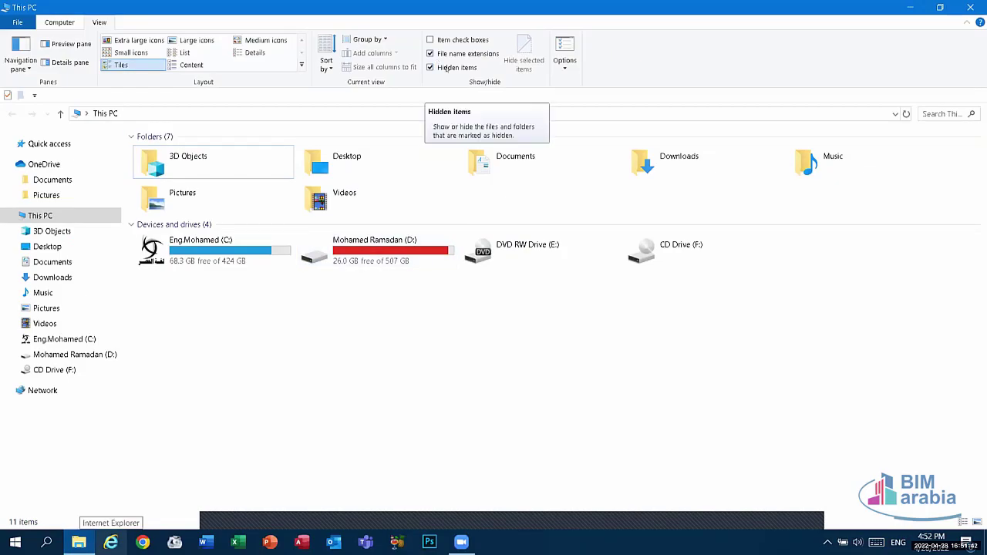
left_click(432, 67)
Step: Check the hidden files setting in Folder Options again, close it, and minimize This PC to view the desktop
left_click(17, 22)
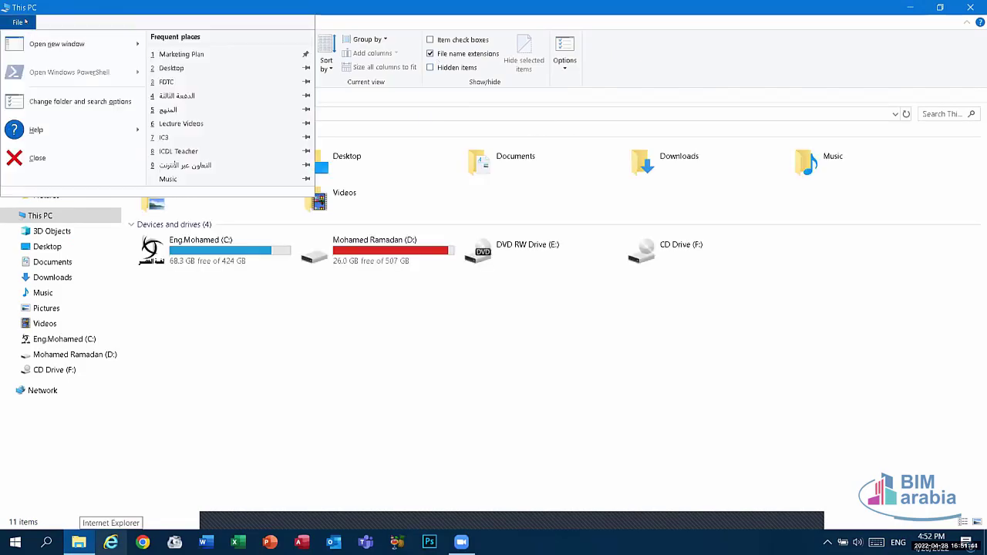
left_click(91, 100)
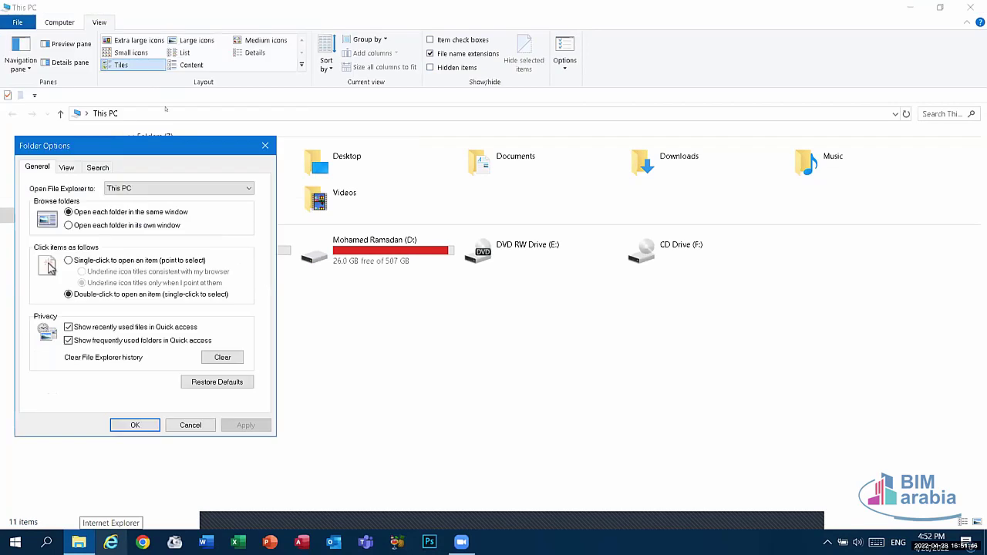
left_click(67, 167)
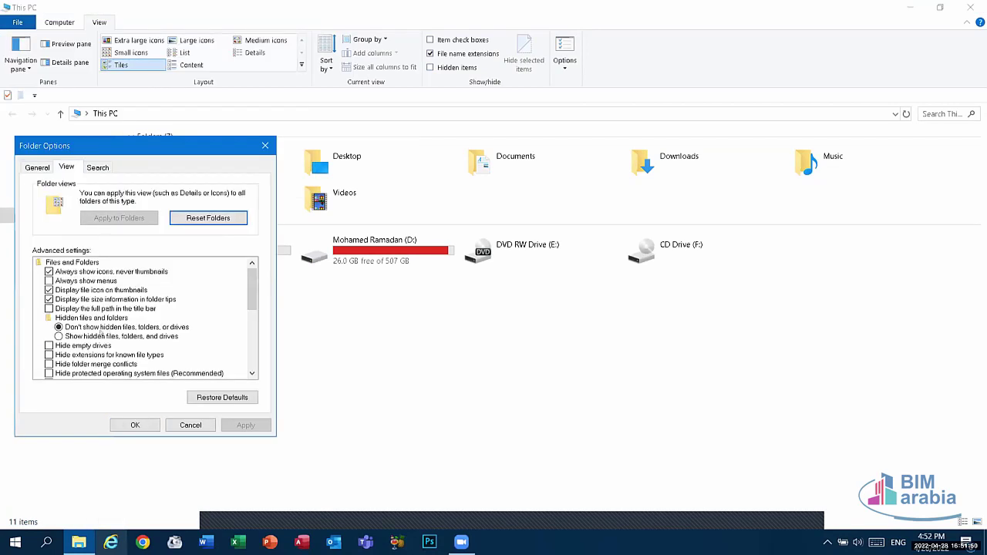
left_click(264, 145)
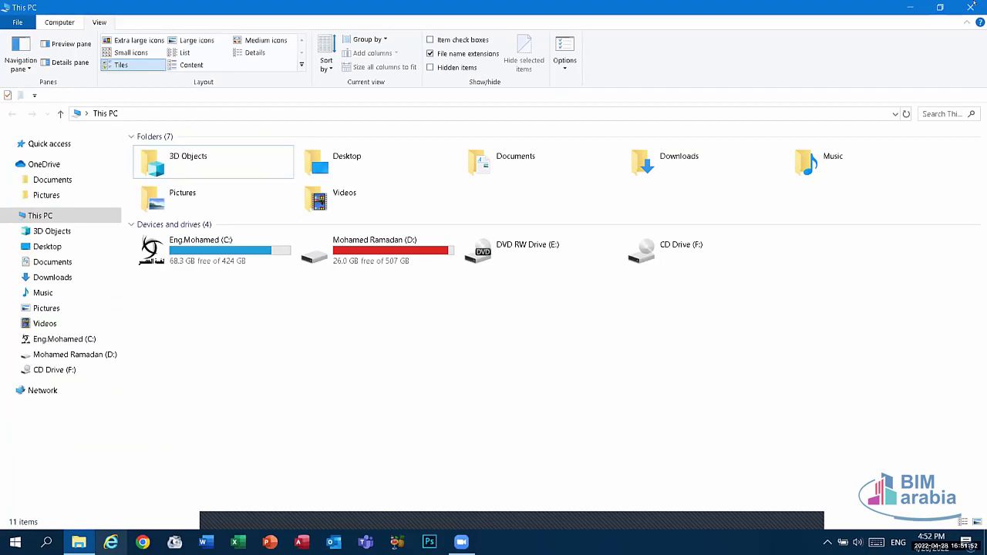
left_click(913, 6)
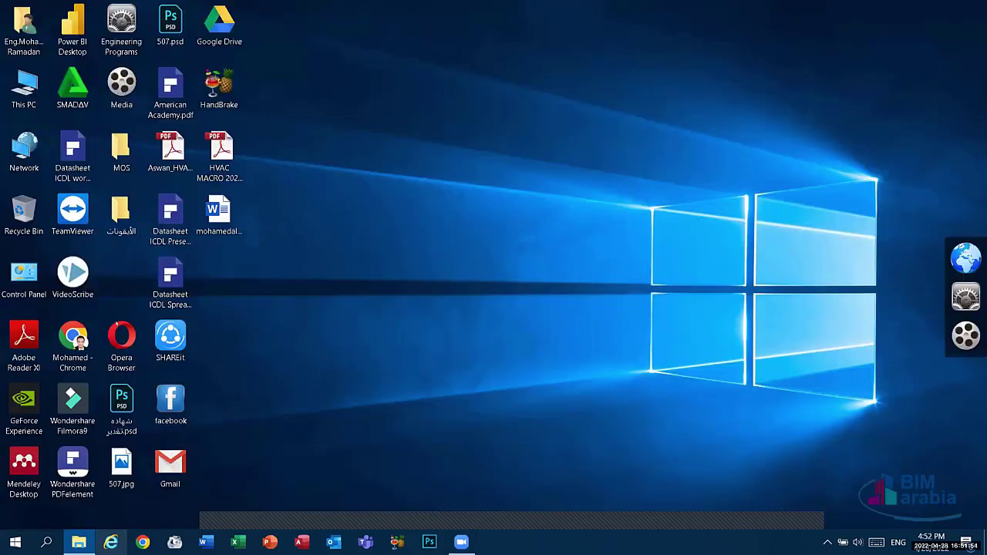
Step: Show hidden items again from This PC, and move the متنوع folder back beside VideoScribe on the desktop
left_click(78, 542)
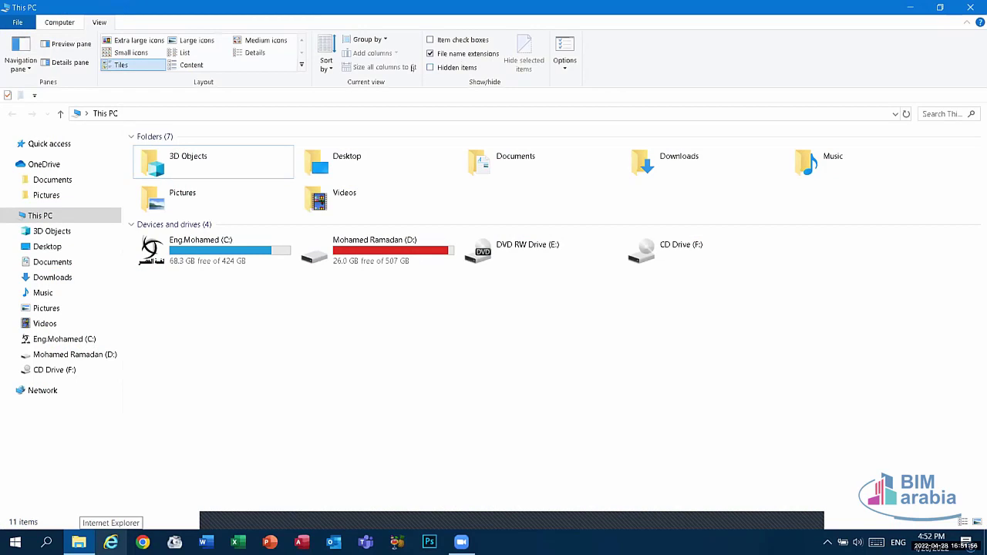
key("super+d")
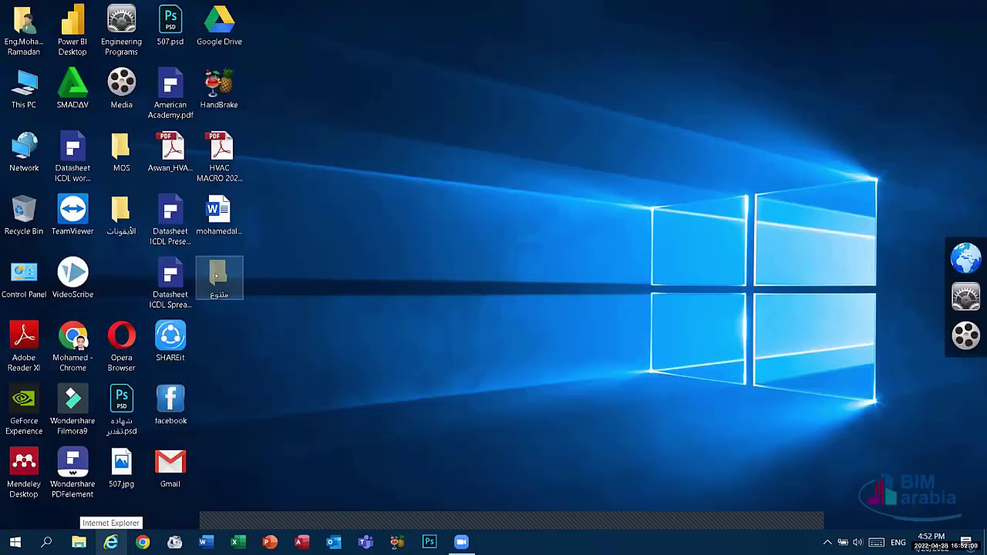
left_click_drag(216, 275, 118, 275)
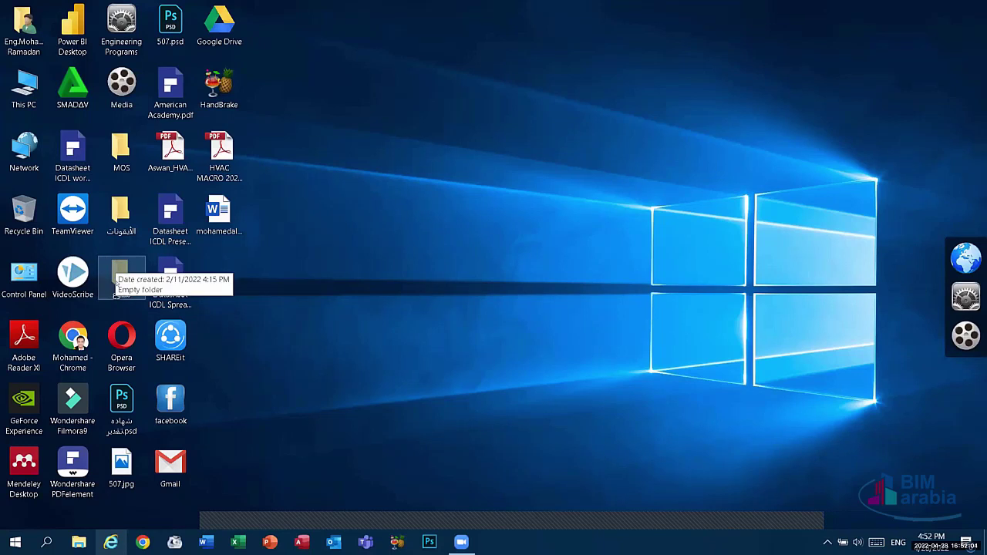
Step: Remove the Hidden attribute from the متنوع folder, its subfolders and files, granting administrator permission
right_click(122, 279)
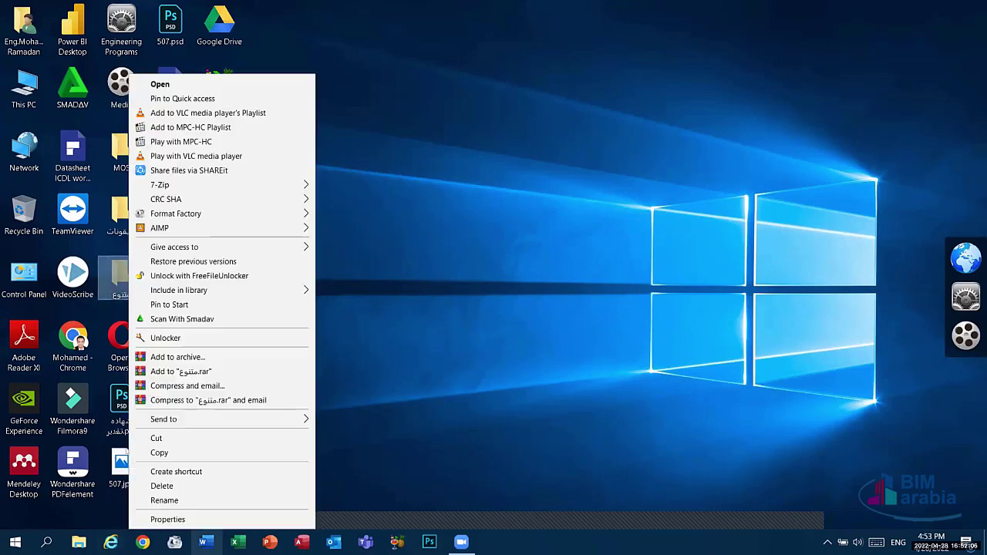
left_click(193, 519)
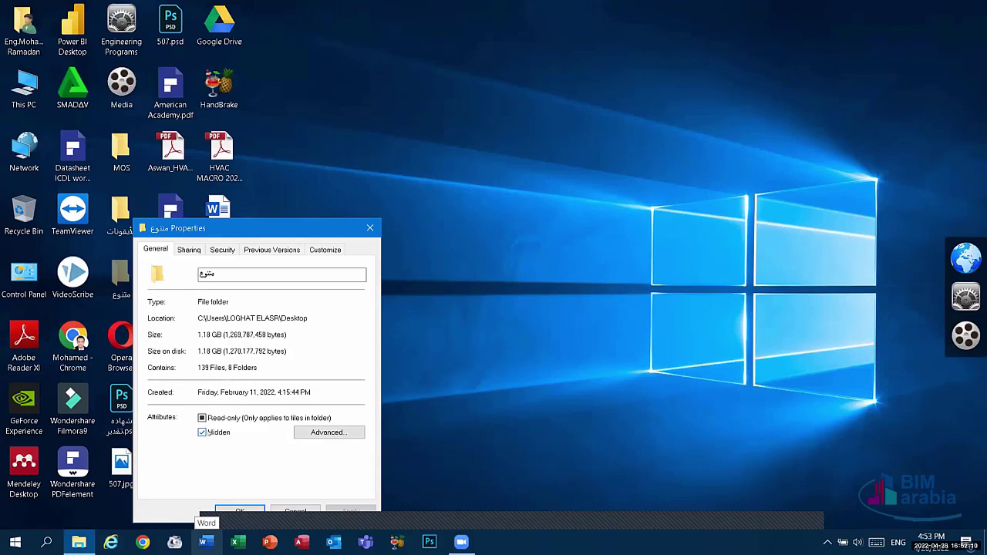
left_click(203, 432)
left_click(240, 512)
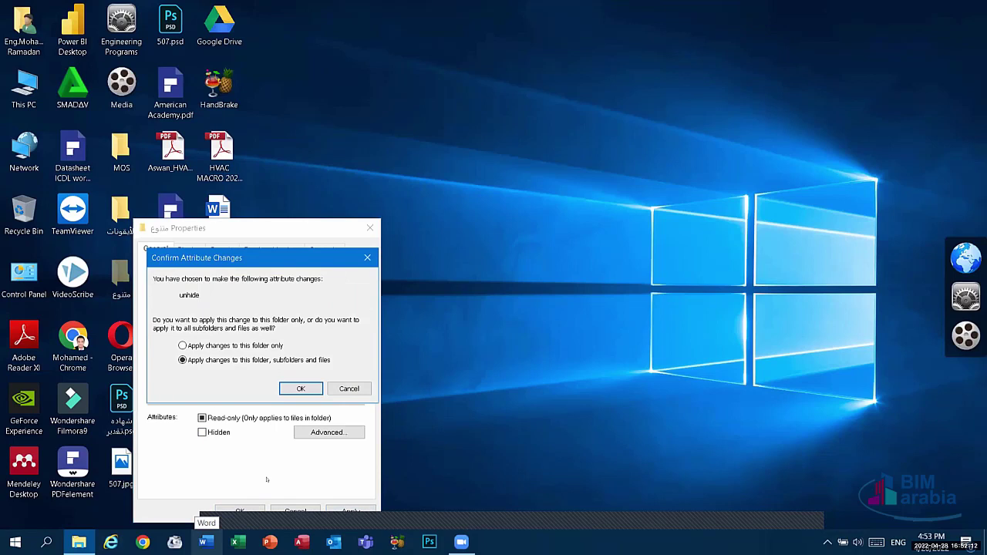
left_click(299, 389)
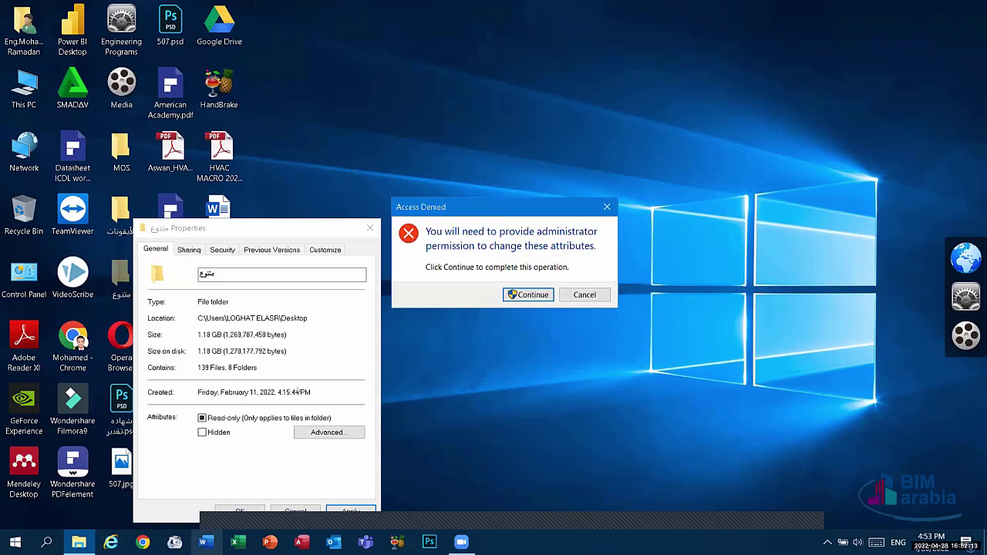
left_click(529, 295)
left_click(240, 511)
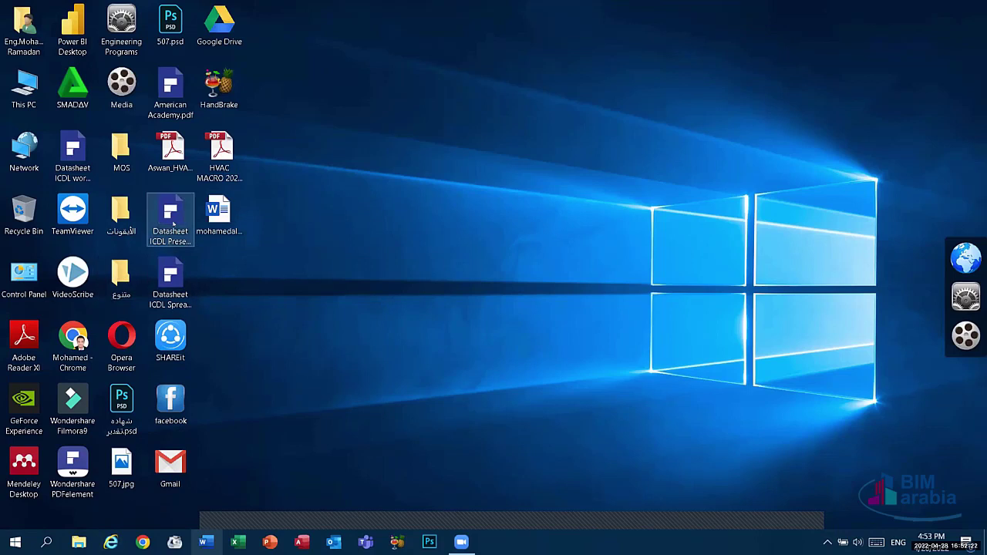
right_click(173, 224)
key("Escape")
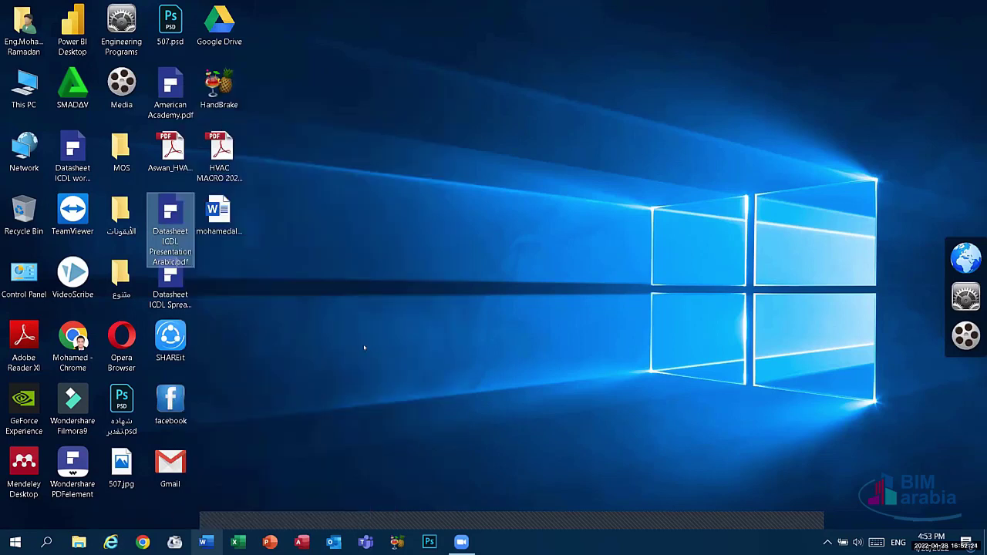
key("alt+Return")
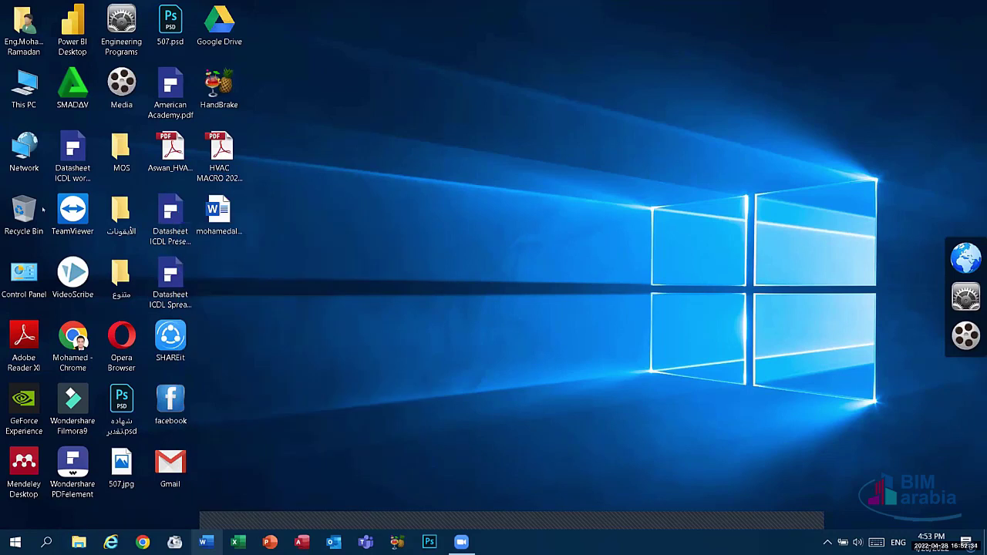
left_click(415, 210)
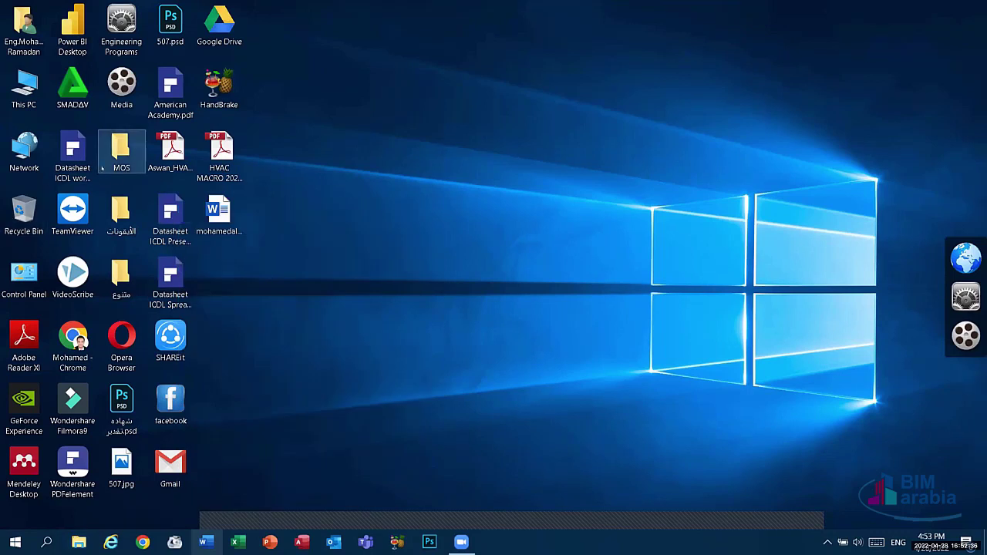
Step: View the general properties of the MOS folder on the desktop, and close the properties window
right_click(124, 150)
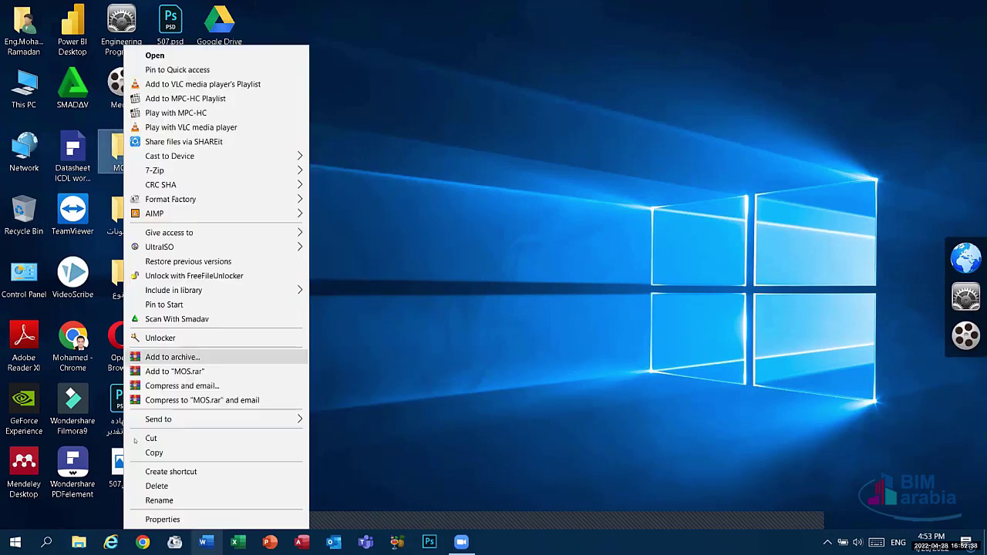
left_click(155, 518)
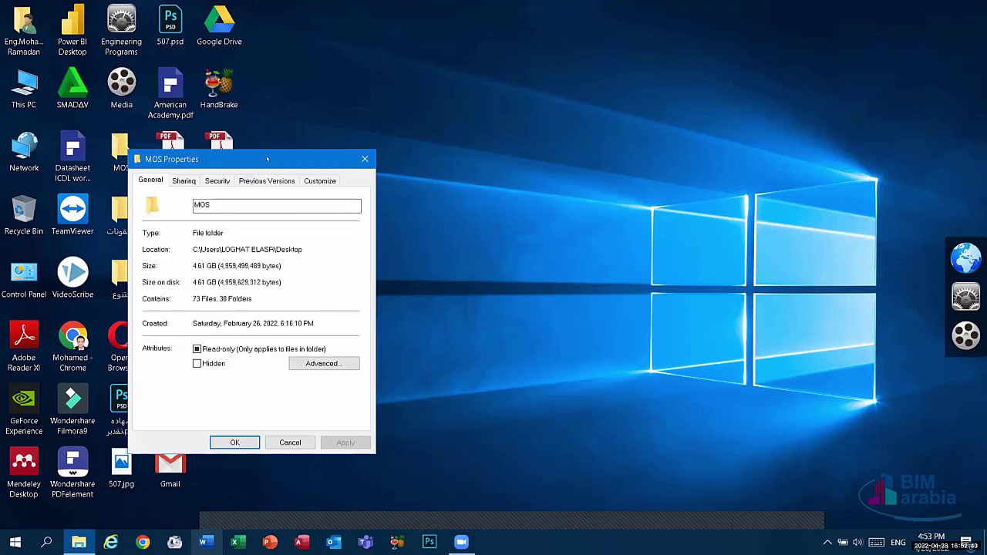
left_click_drag(321, 159, 521, 77)
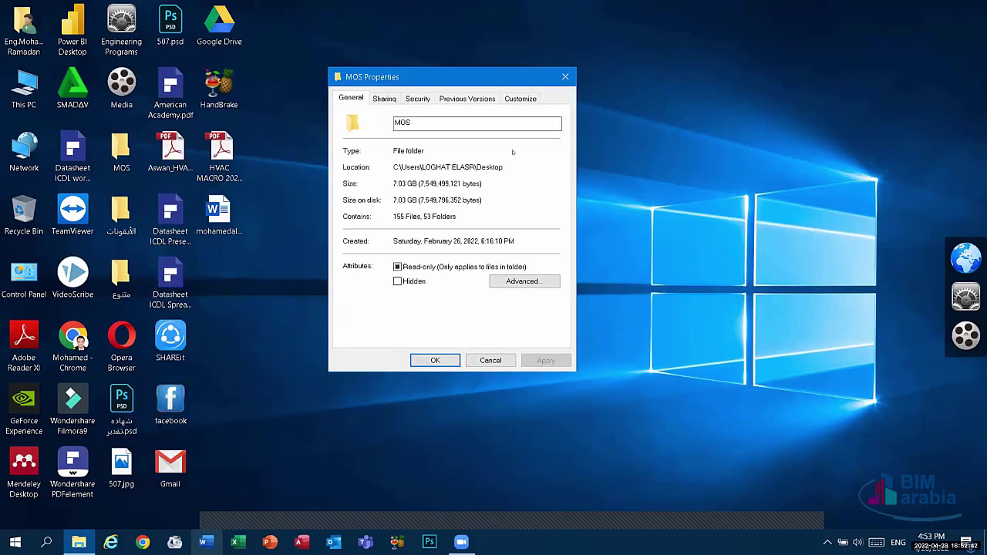
left_click(408, 124)
left_click_drag(566, 166, 565, 152)
left_click(566, 77)
Step: View the general properties of the Word document on the desktop, including its file name, and close the properties window
left_click(219, 217)
right_click(220, 218)
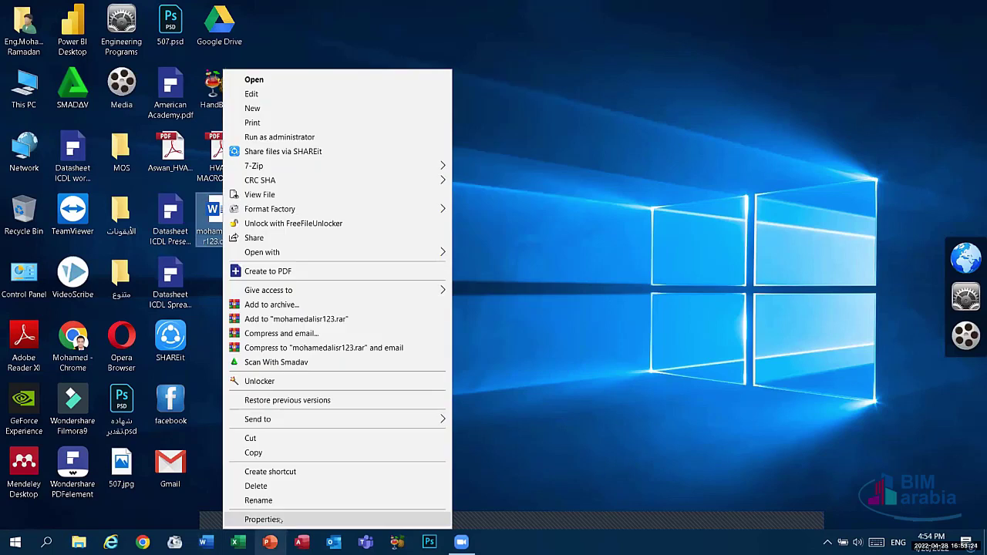
left_click(262, 519)
left_click_drag(332, 210, 339, 66)
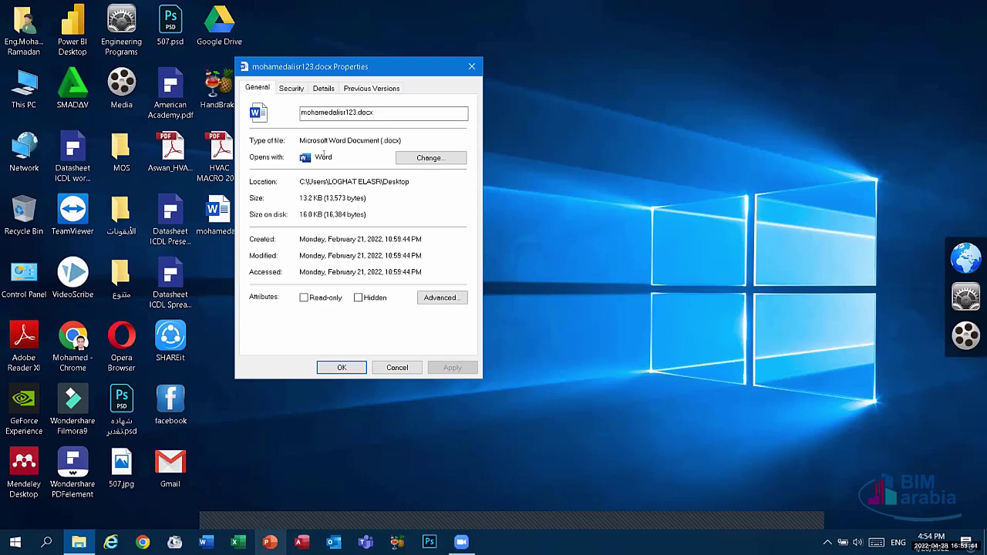
double_click(330, 156)
key("shift+Tab")
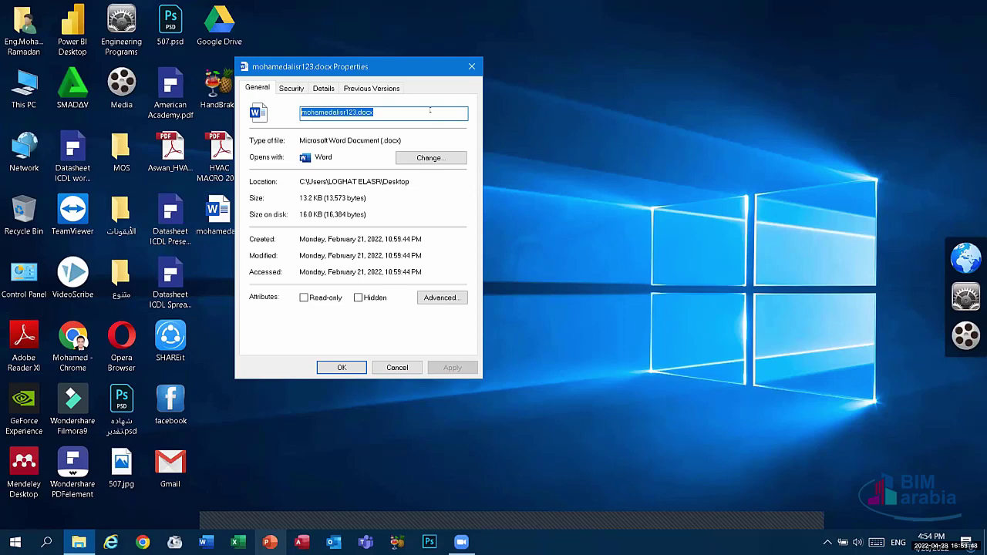
left_click(429, 110)
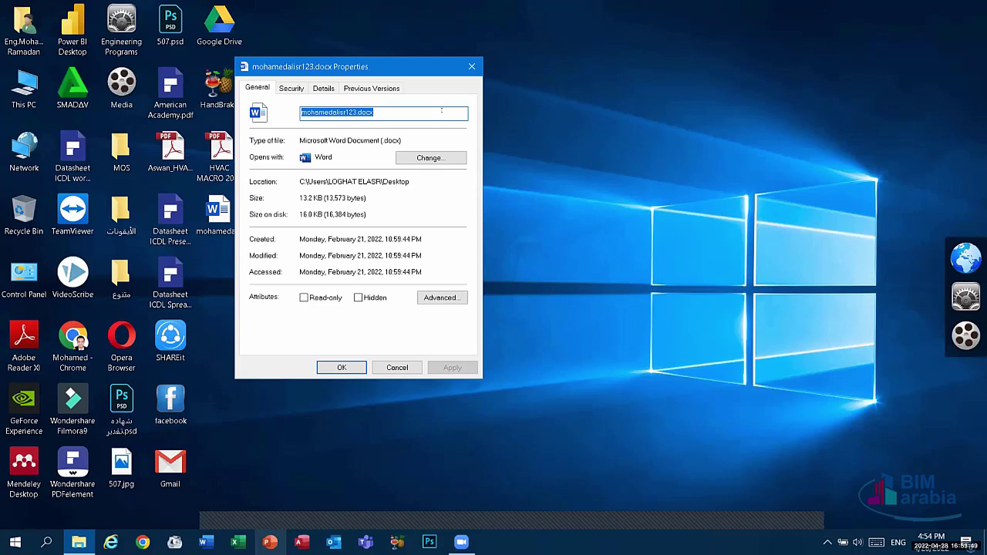
left_click(471, 66)
Step: Customize the MOS folder on the desktop with the red power icon from SHELL32.dll, and apply the change
right_click(127, 154)
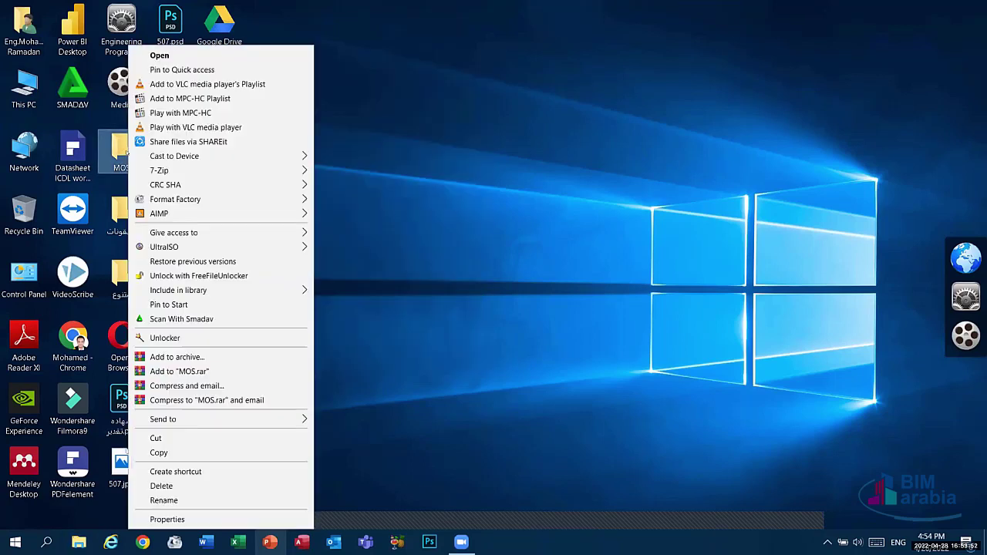
left_click(241, 521)
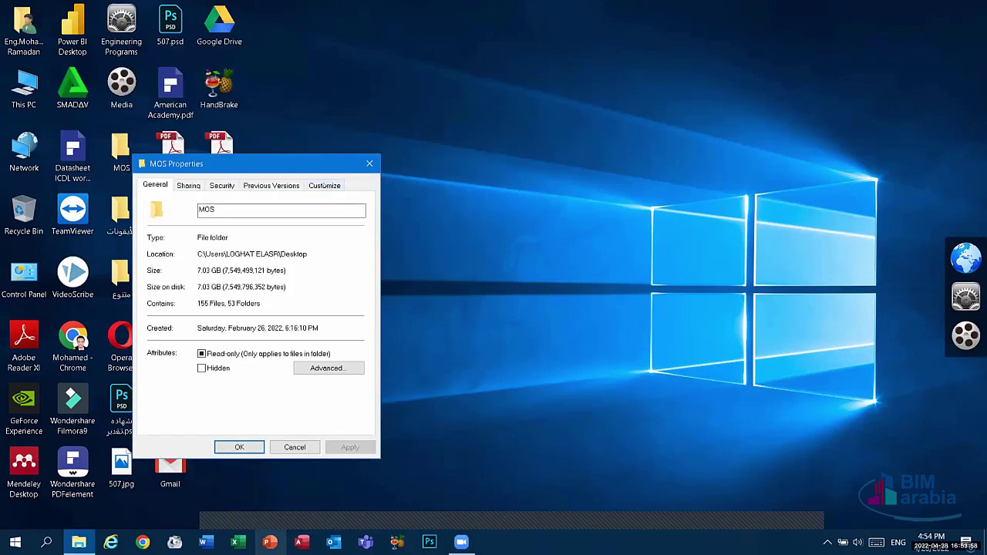
left_click(324, 186)
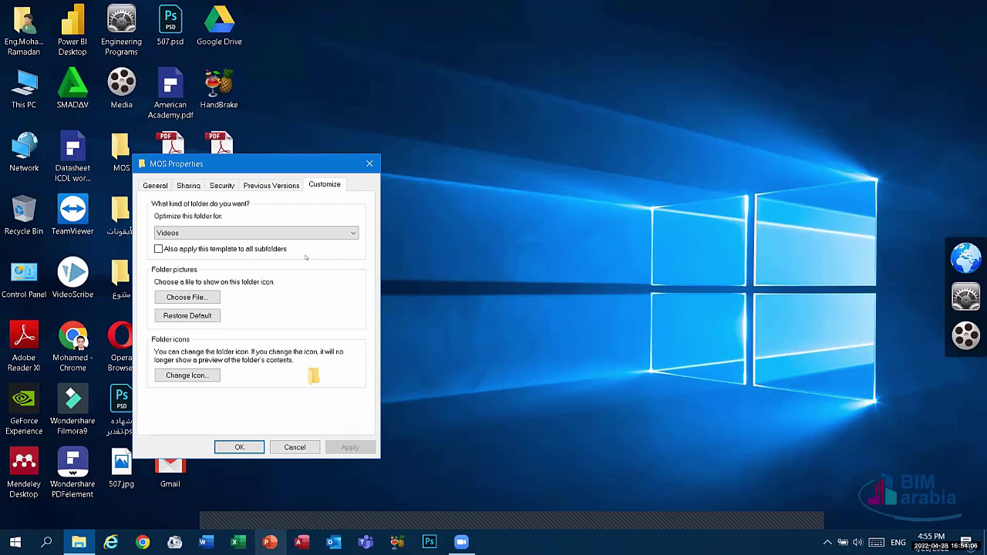
left_click(186, 376)
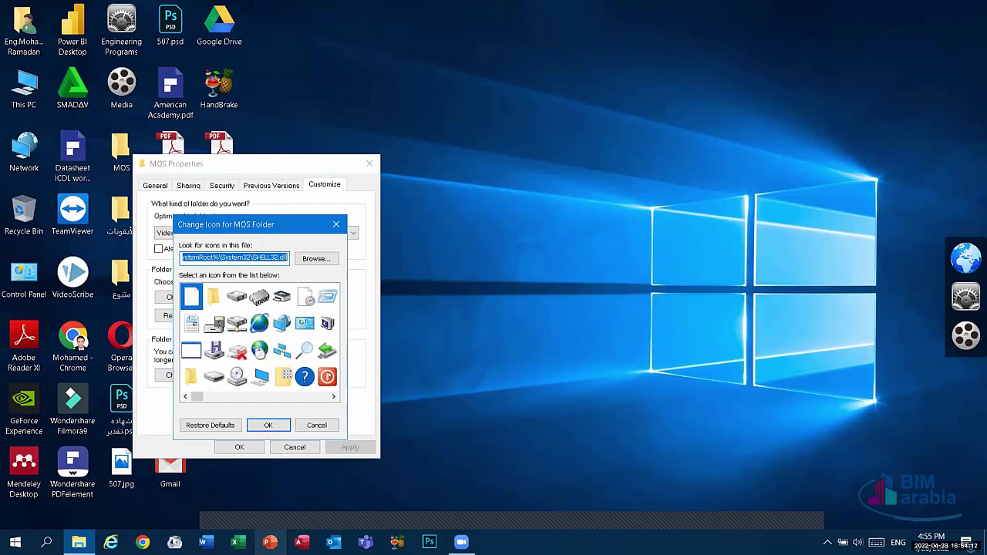
left_click(327, 376)
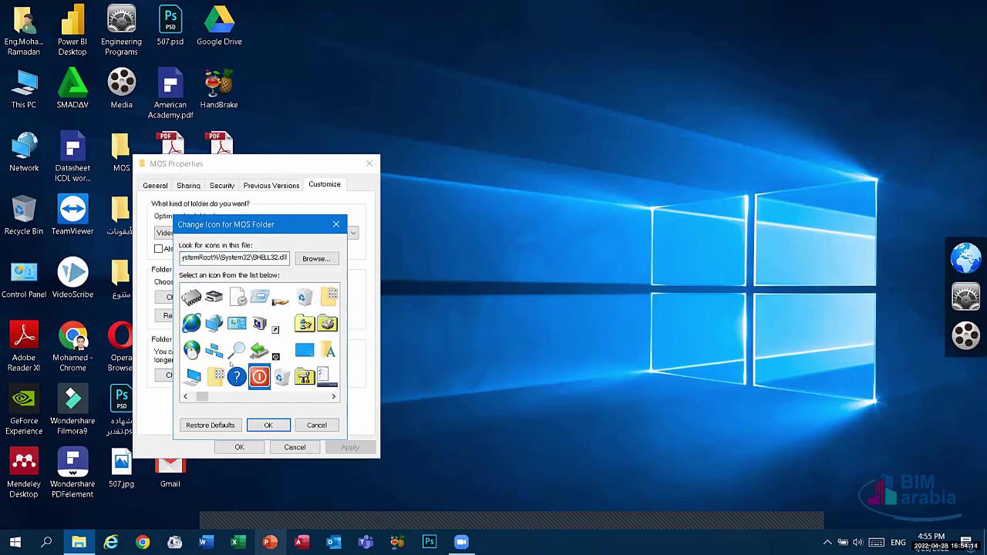
scroll(231, 363, "down", 1)
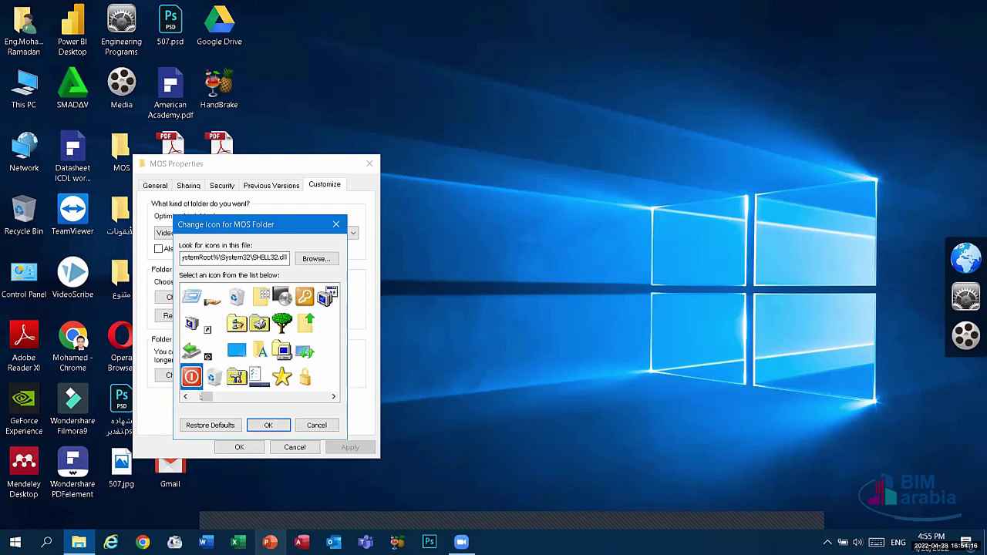
left_click(270, 427)
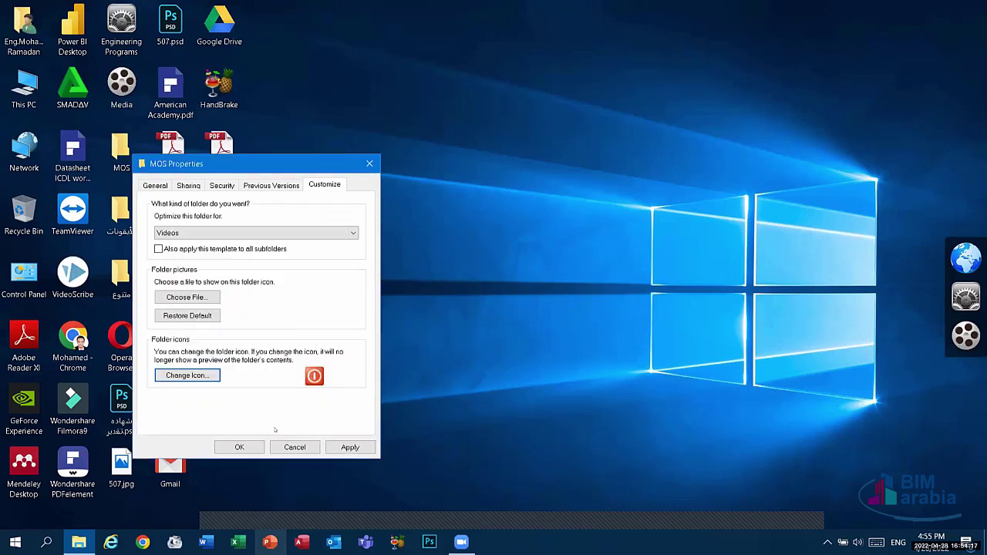
left_click(341, 447)
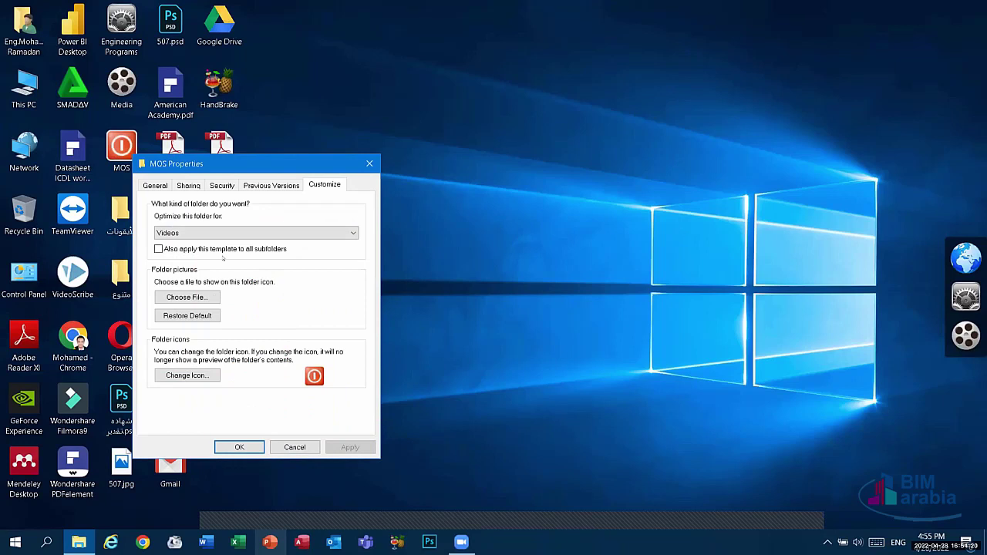
Step: Restore the MOS folder's default icon, apply the change, close its properties, and refresh the desktop
left_click_drag(231, 163, 337, 121)
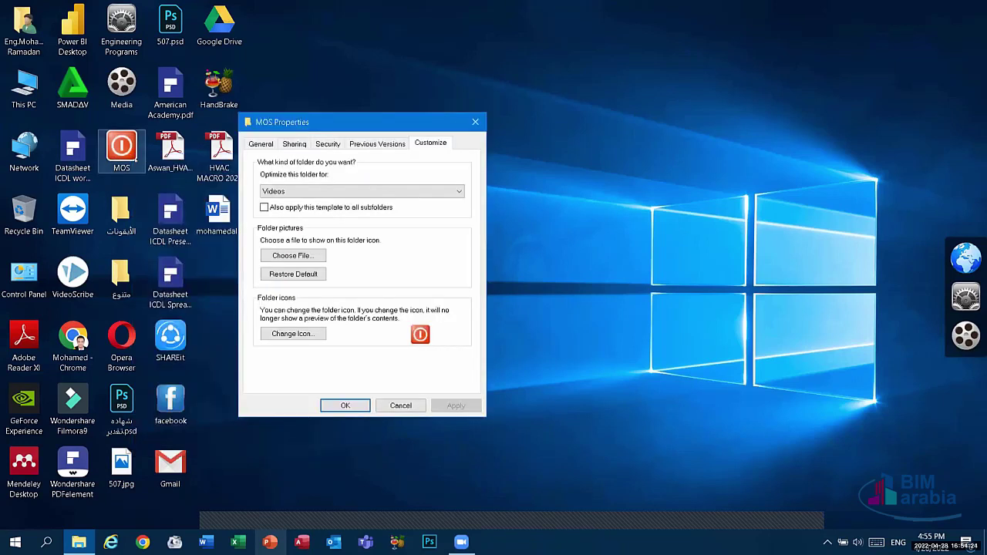
left_click(286, 334)
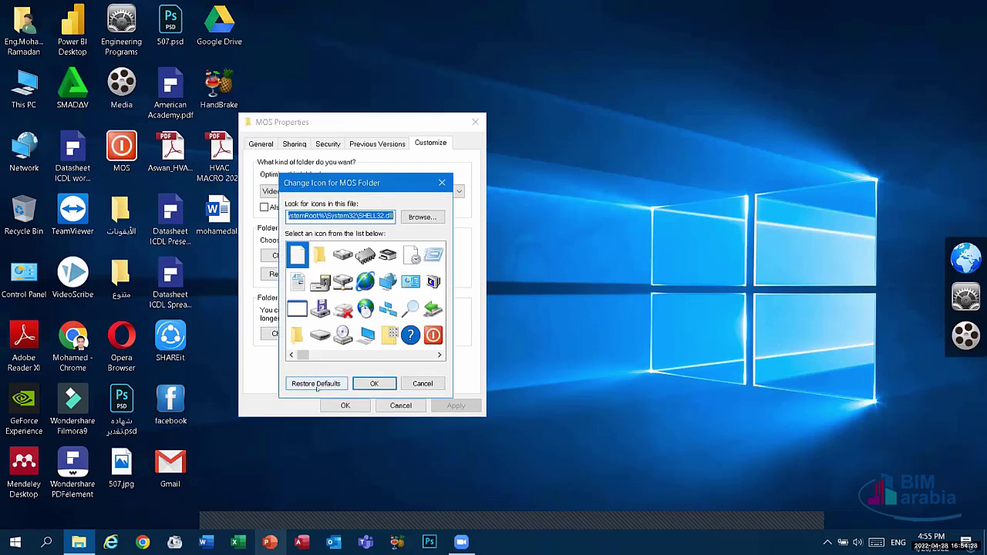
left_click(316, 390)
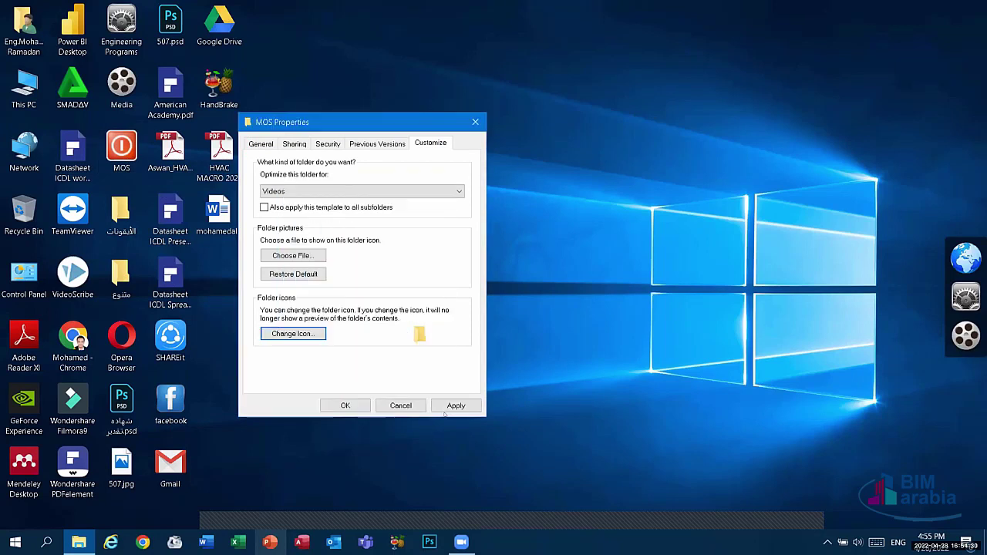
left_click(451, 405)
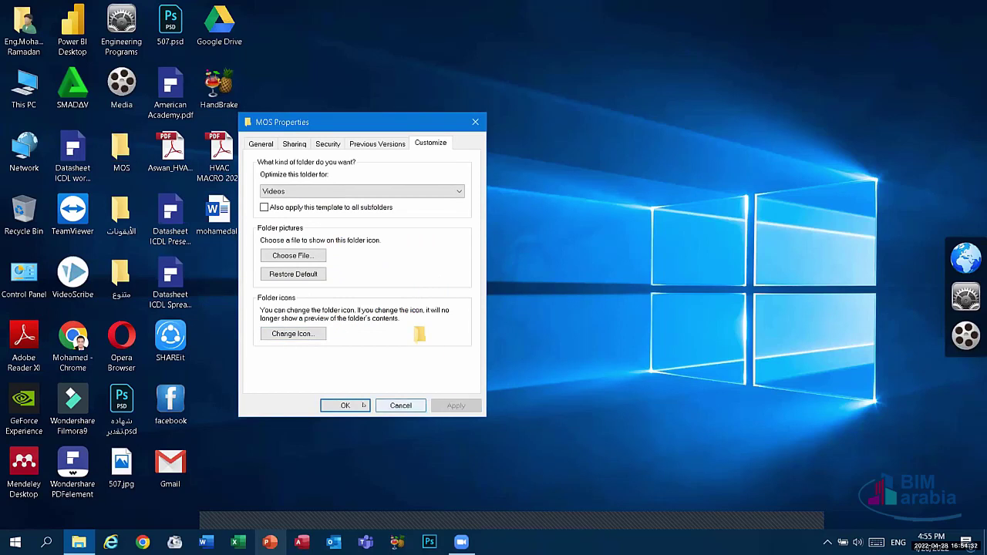
left_click(345, 405)
right_click(363, 194)
left_click(389, 234)
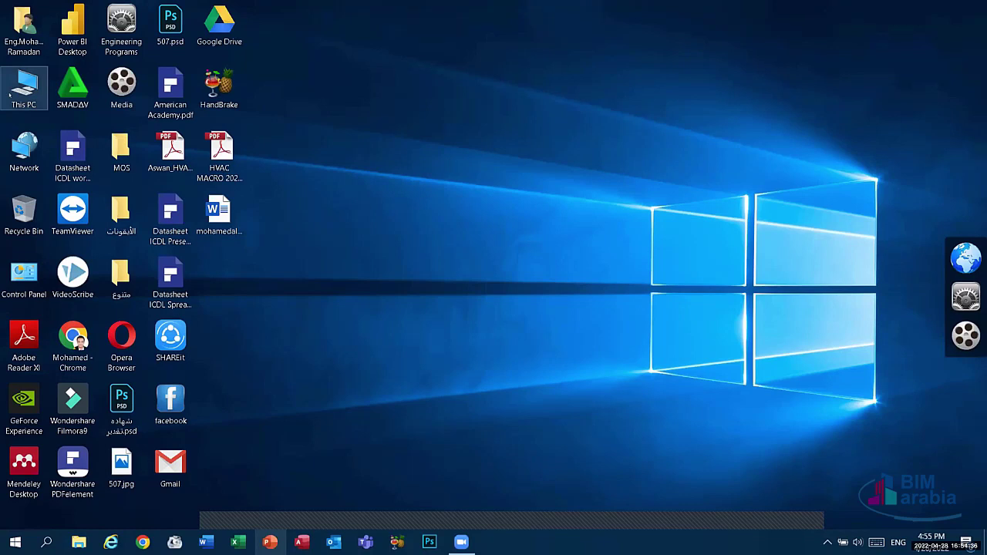
Step: View the basic system information through the properties of This PC, close the window, and refresh the desktop
right_click(24, 86)
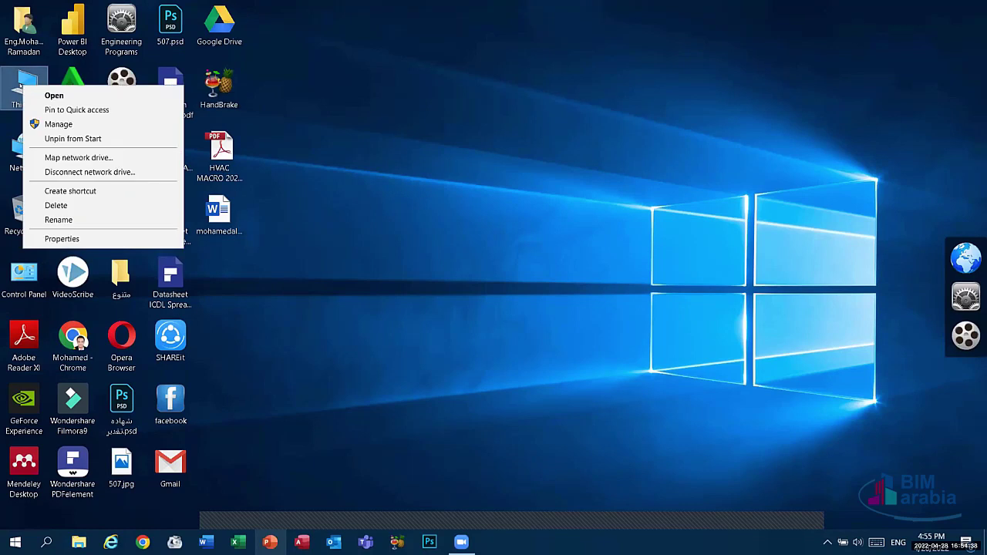
left_click(62, 239)
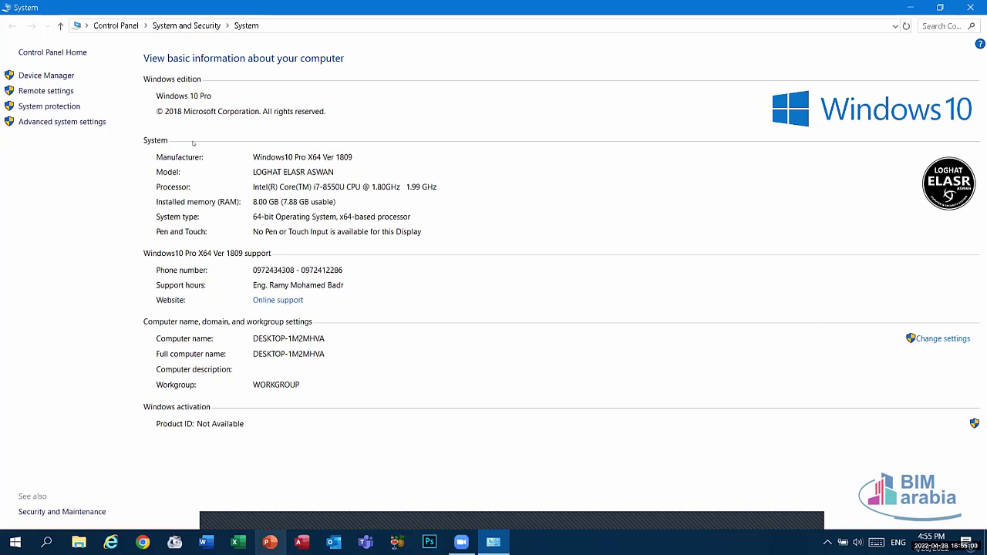
key("alt+F4")
right_click(466, 160)
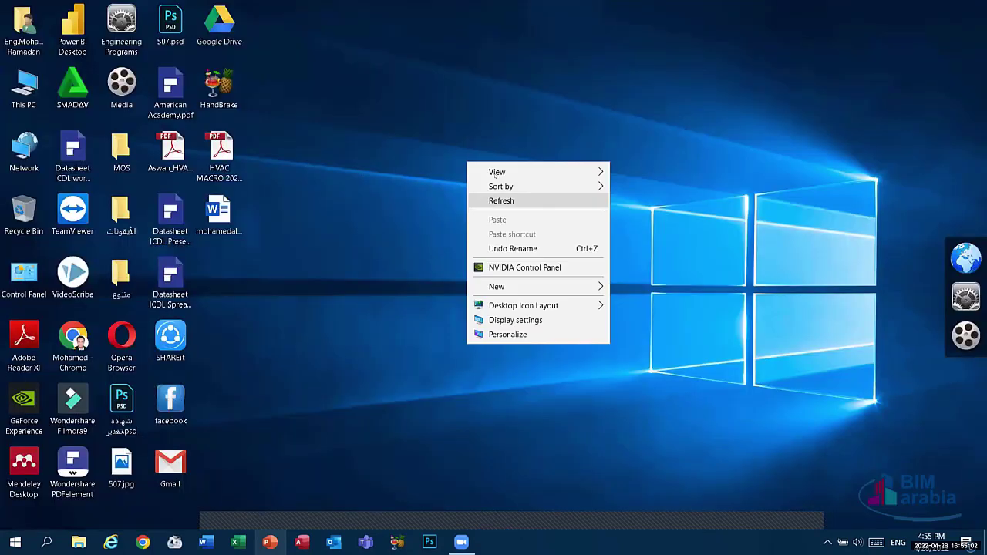
left_click(519, 198)
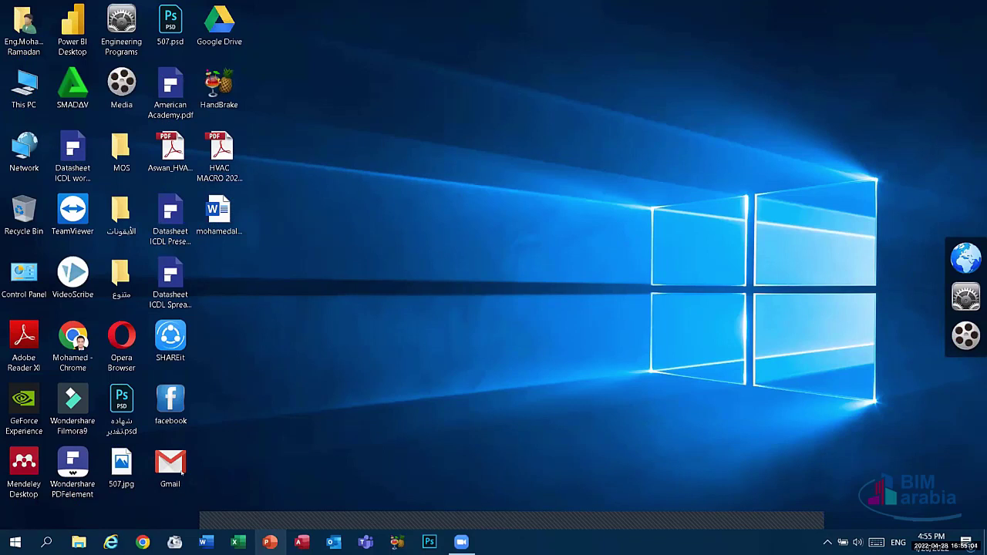
Step: Search Windows for "cal" and open the Calculator app
left_click(46, 542)
type("c")
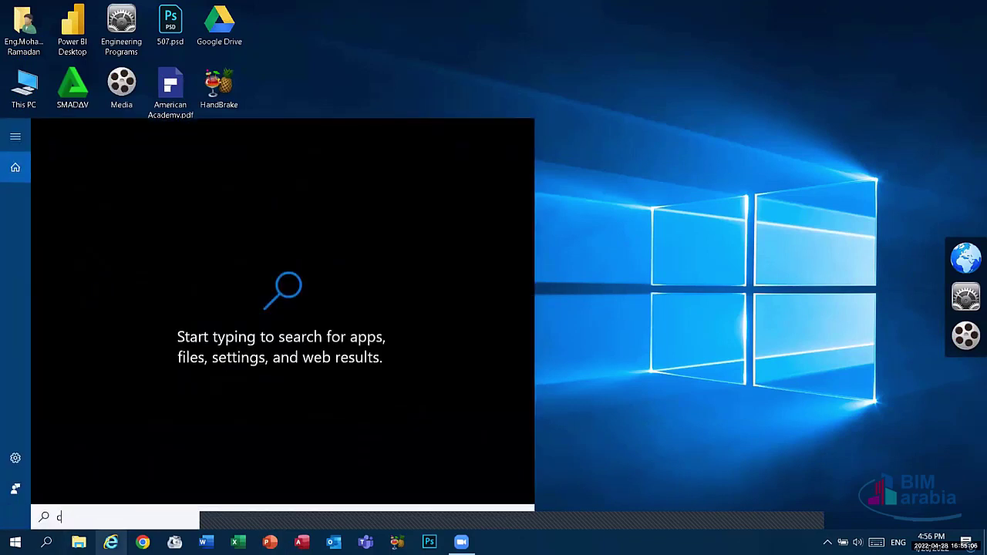
type("al")
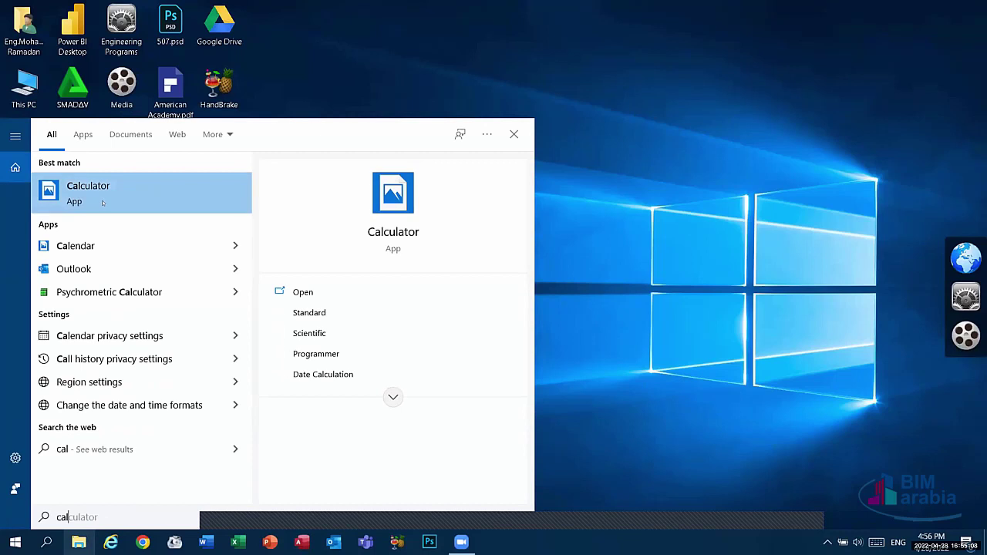
left_click(102, 203)
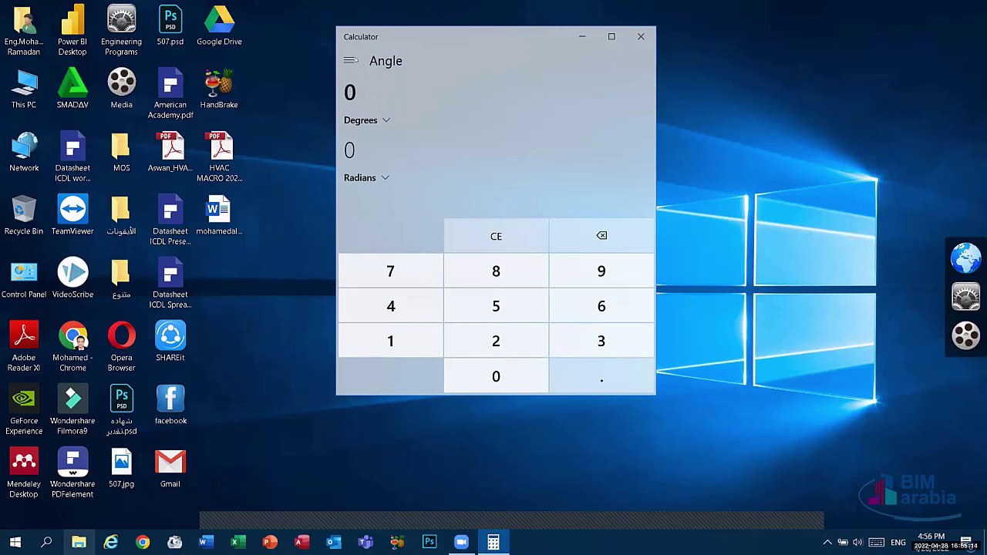
Step: Switch the Calculator from Angle conversion to Standard mode, and close it
left_click(357, 62)
left_click(357, 62)
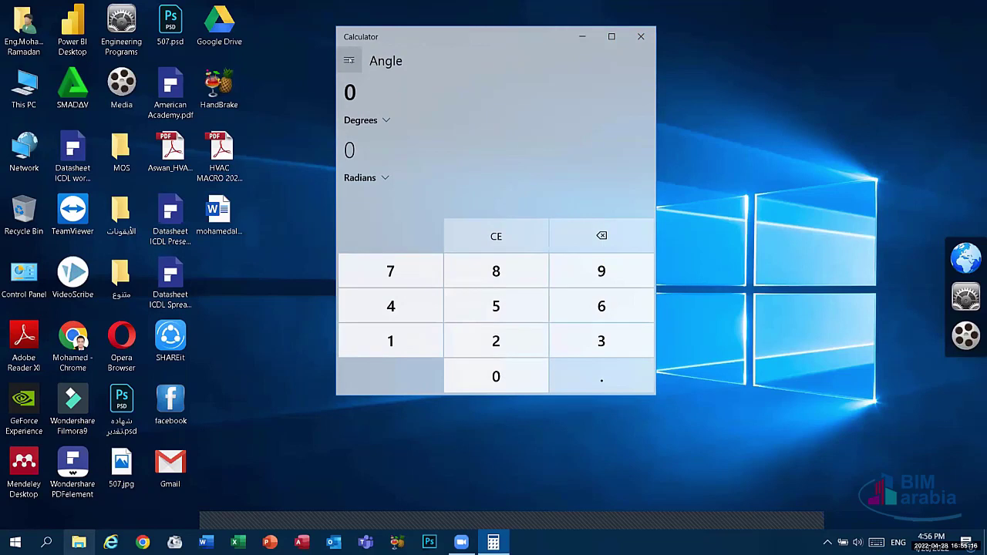
left_click(348, 61)
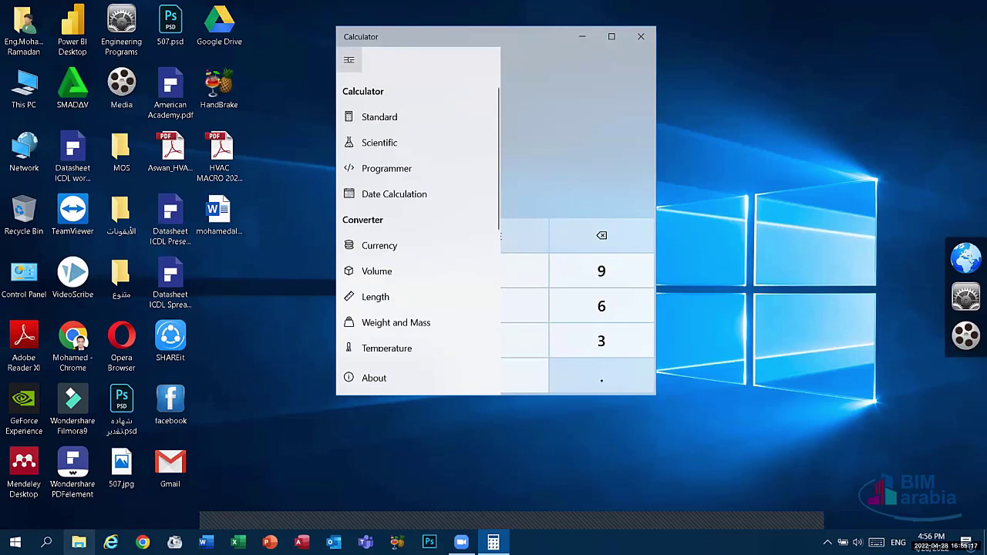
left_click(396, 117)
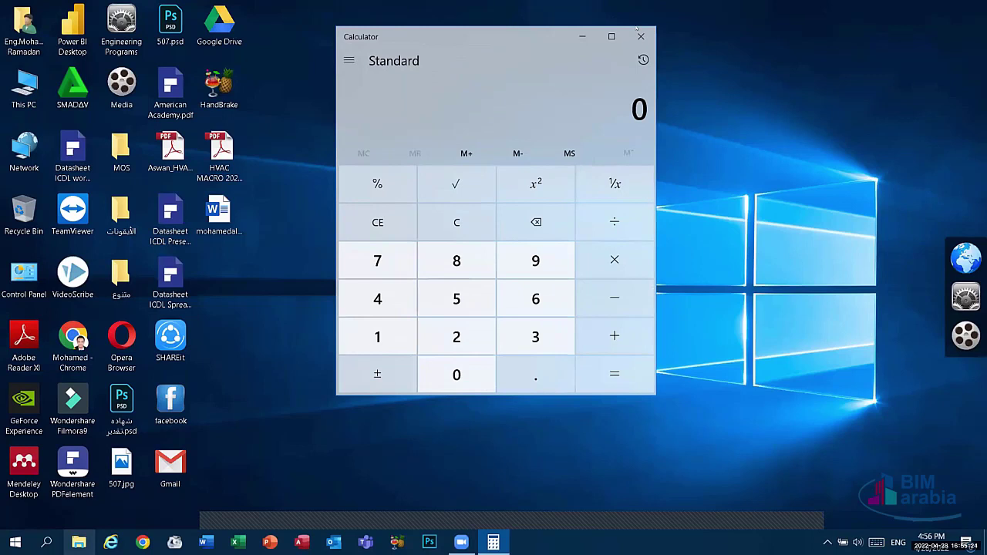
left_click(641, 36)
left_click(47, 543)
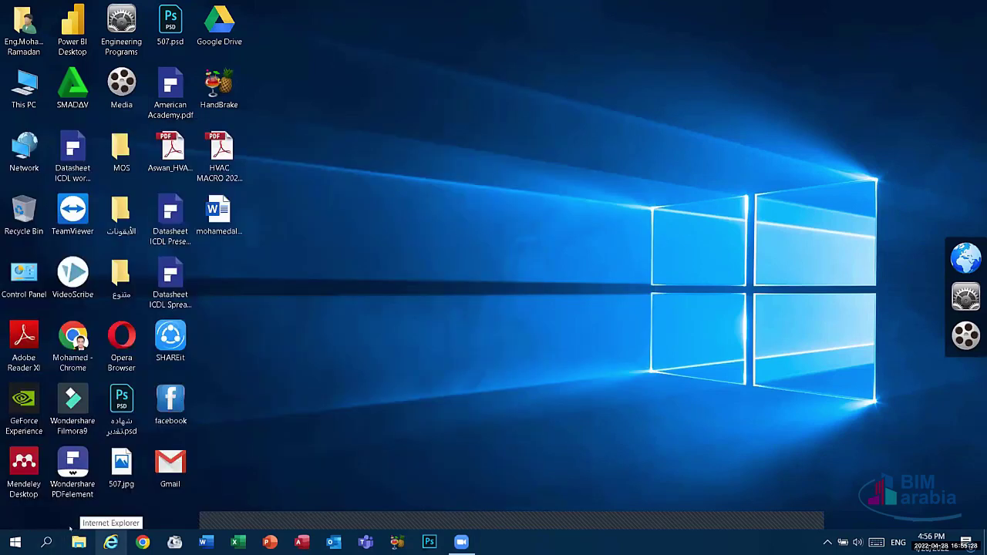
left_click(79, 543)
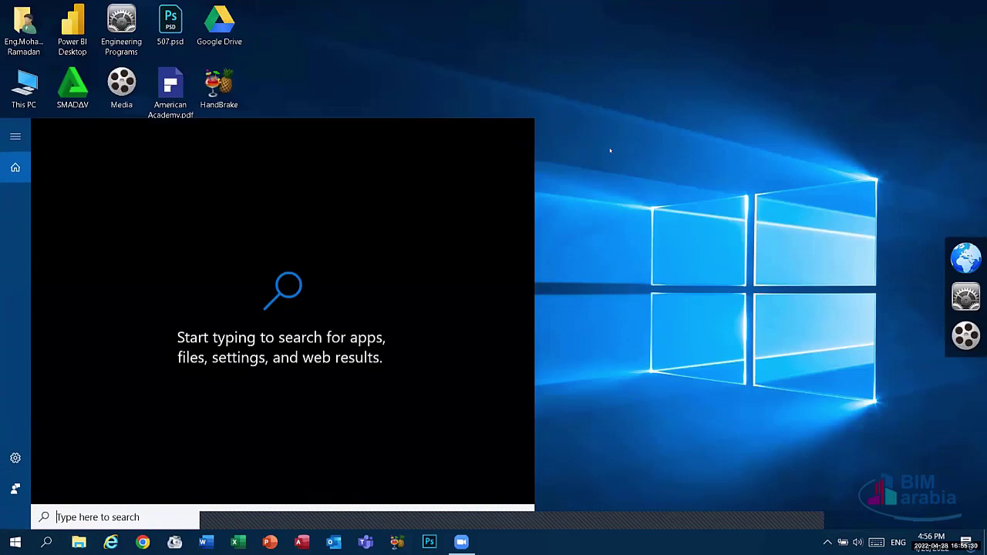
left_click(610, 151)
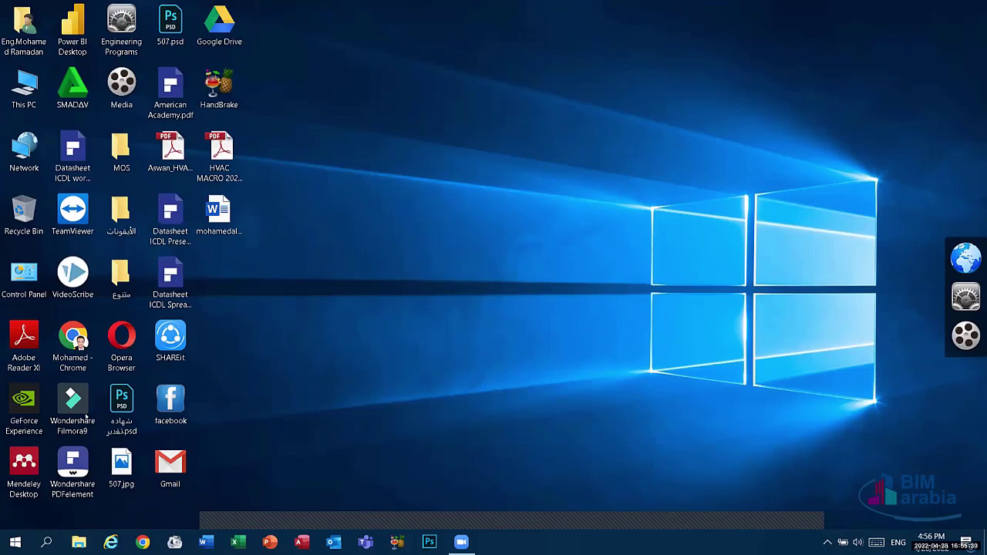
Step: Search Windows for "cale", open the Calendar app, and delete the unnamed all-day event dated February 24, 2022
left_click(46, 542)
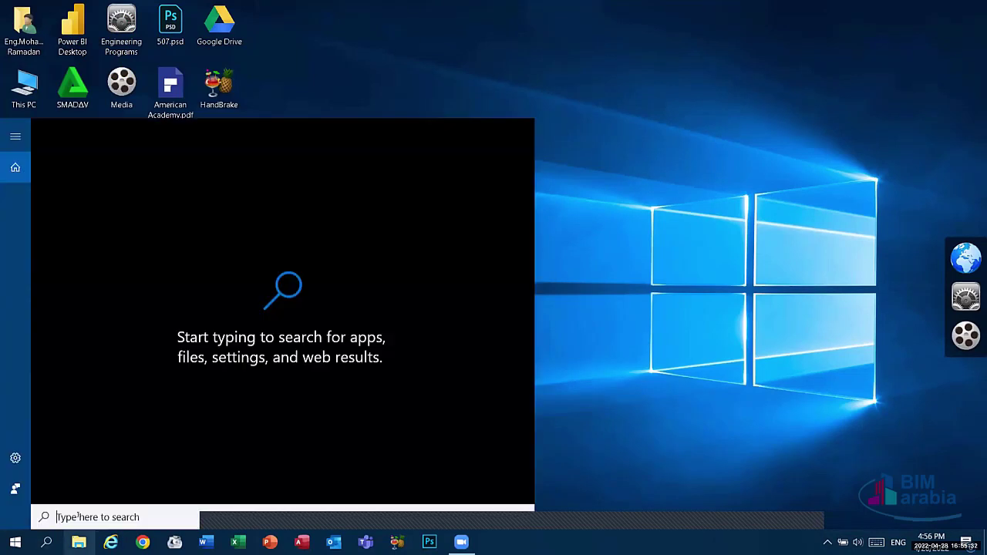
type("cale")
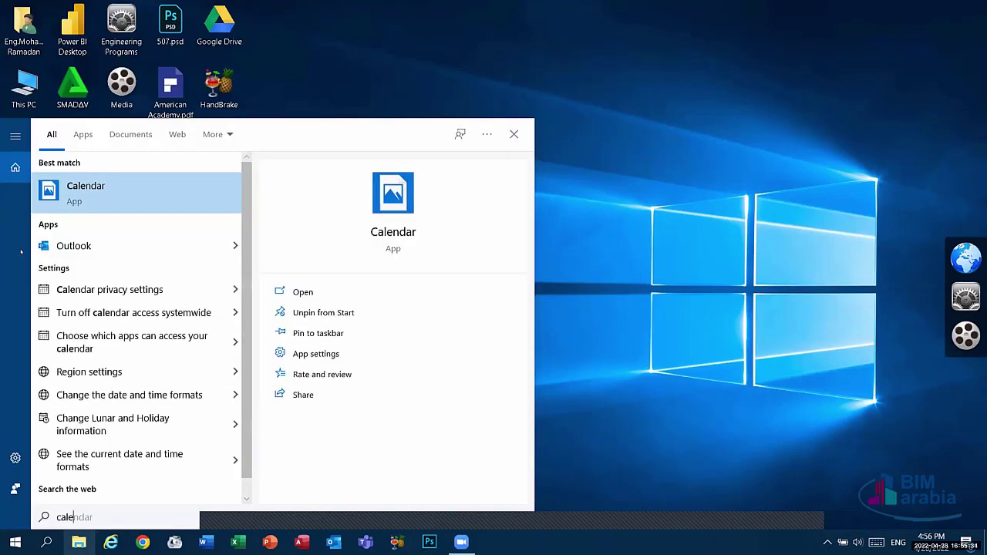
left_click(149, 193)
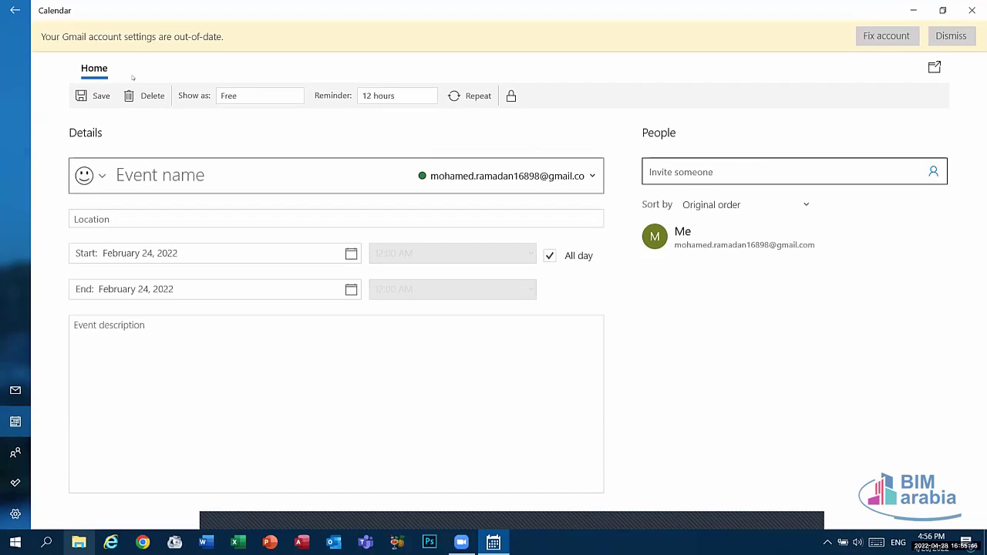
left_click(167, 110)
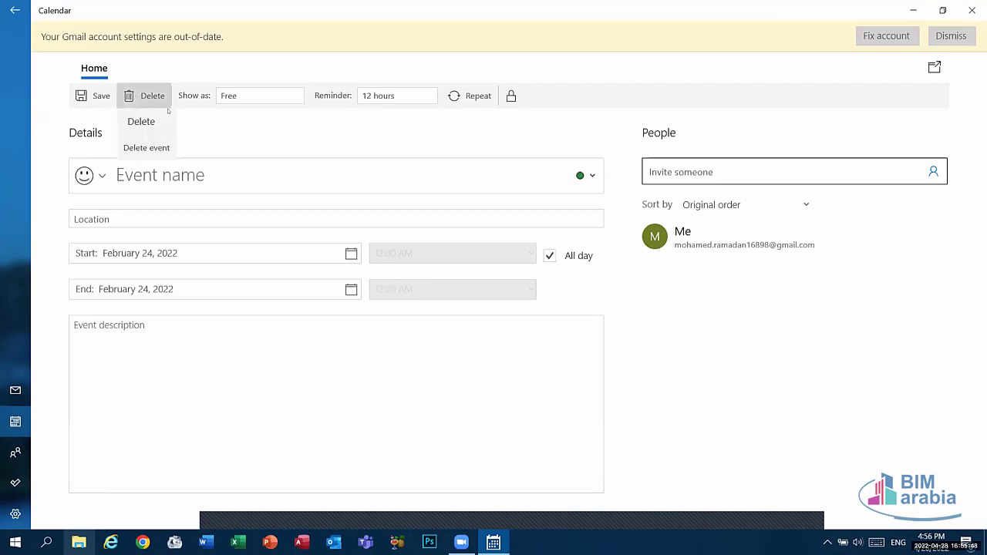
left_click(160, 149)
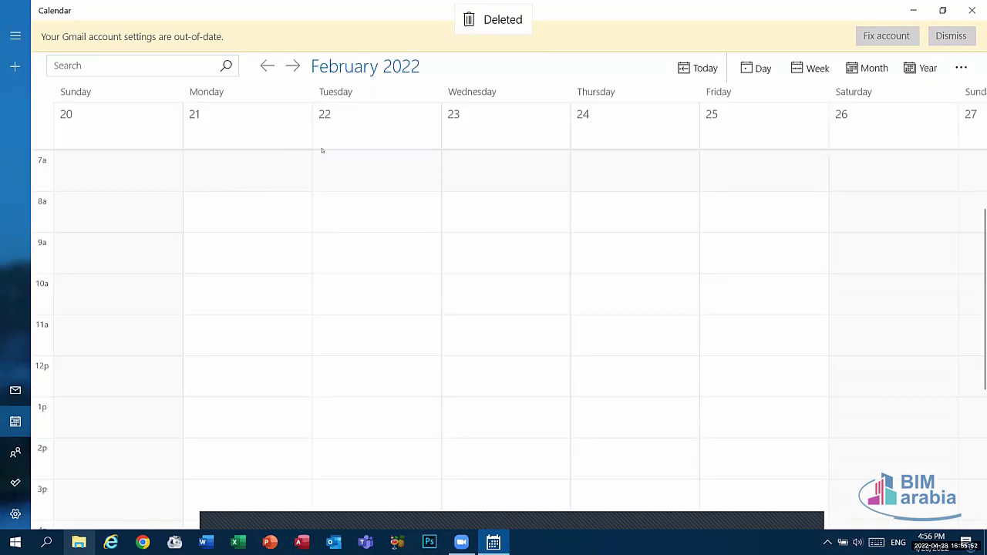
Step: Close the Calendar, search Windows for "n" to open Notepad, and close it
left_click(972, 10)
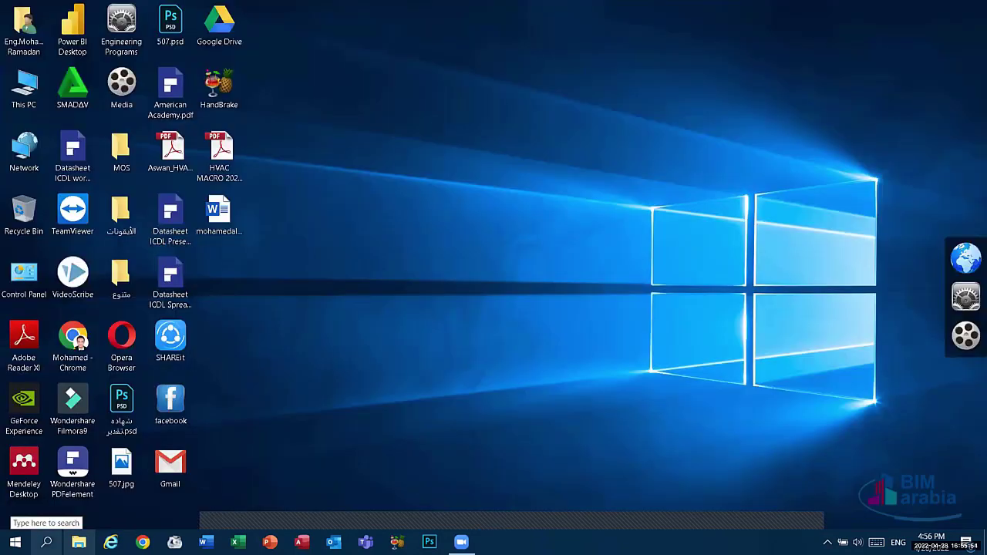
left_click(46, 542)
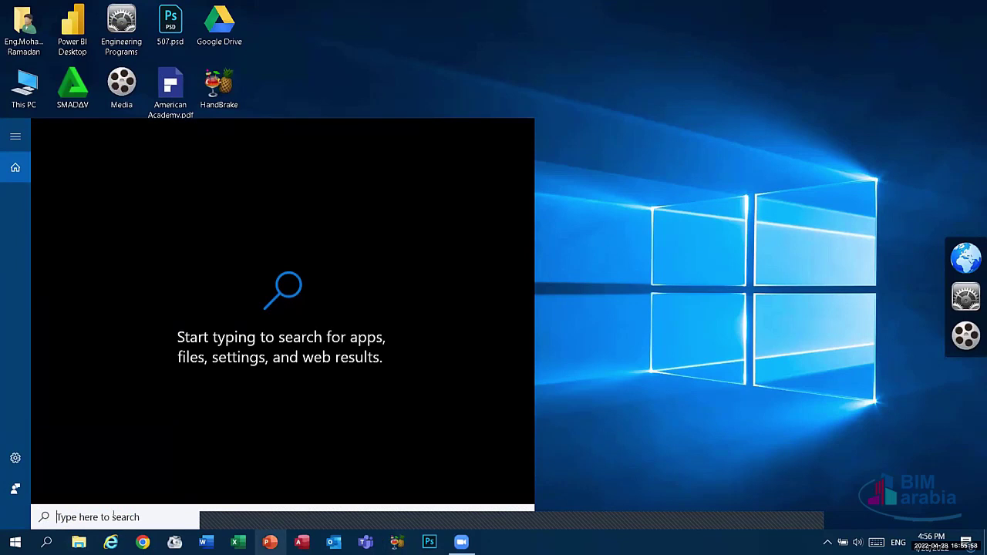
type("nn")
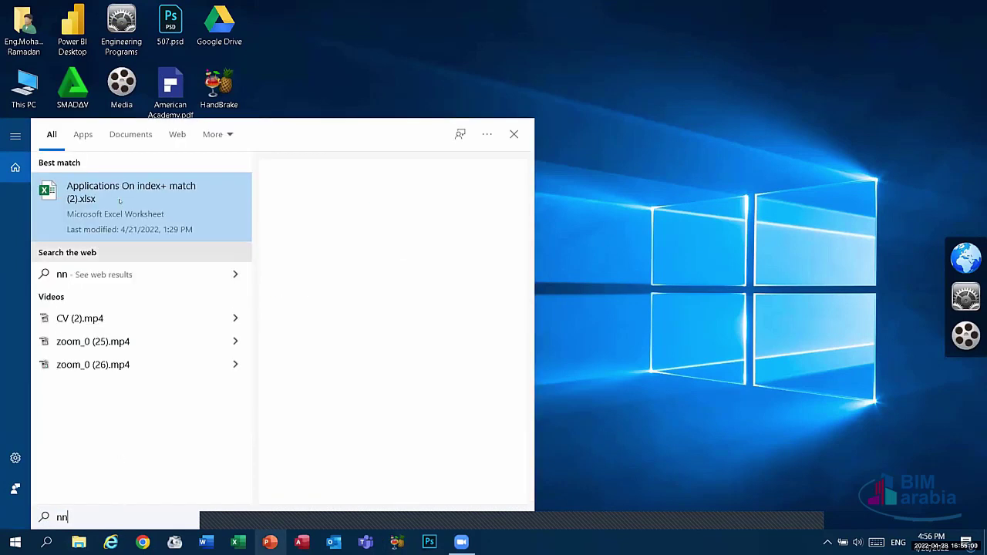
key("BackSpace")
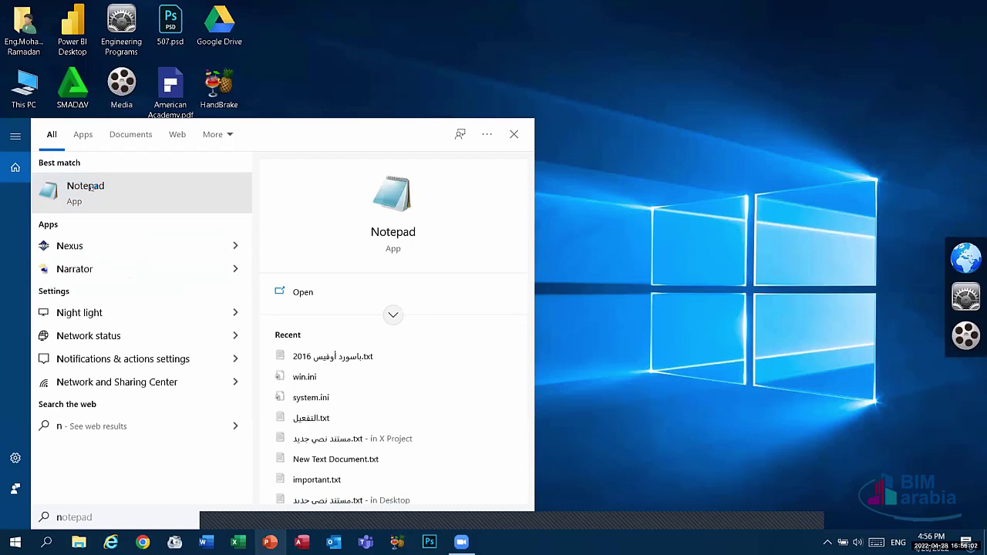
key("Return")
left_click(553, 69)
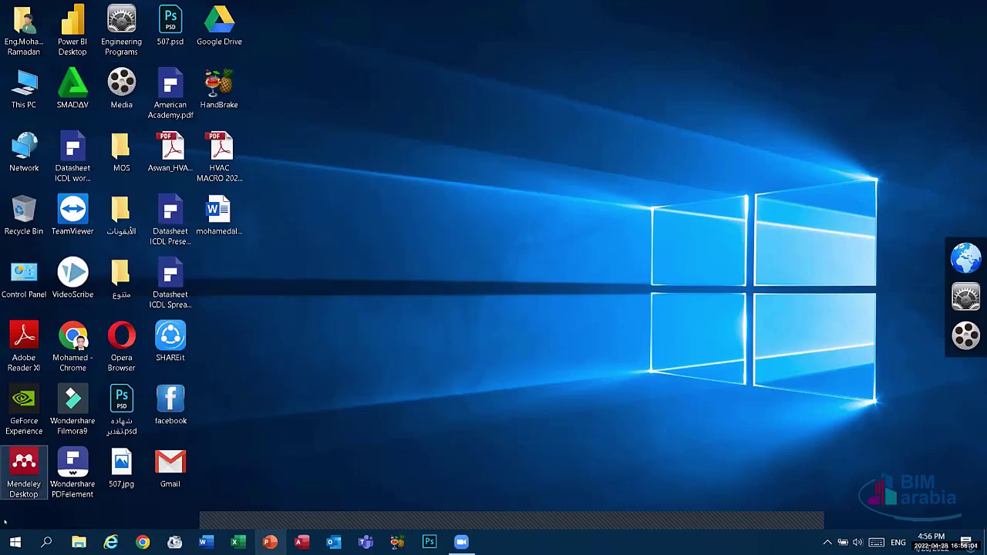
Step: Search Windows for "s", open Sticky Notes, reposition its window on the desktop, and start a new note
left_click(46, 542)
type("s")
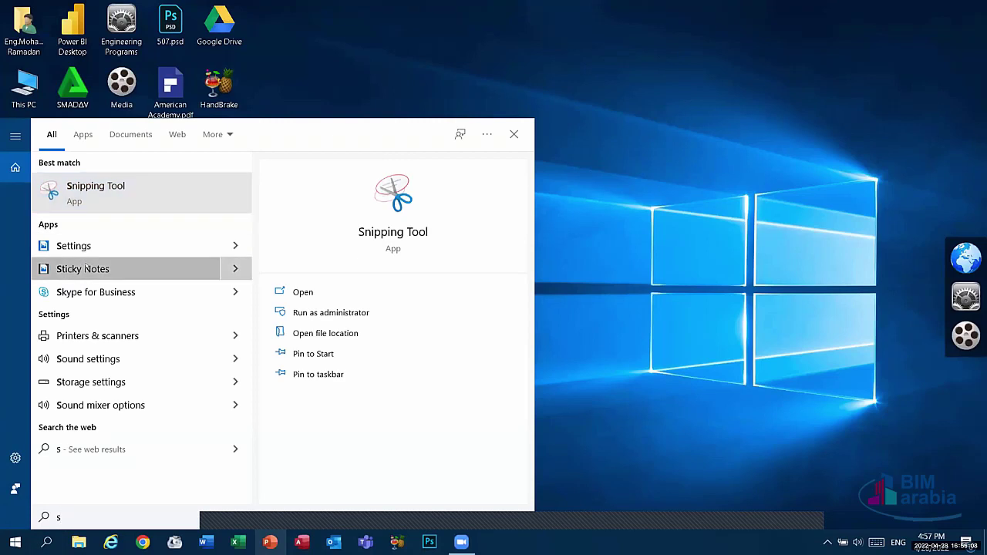
left_click(248, 276)
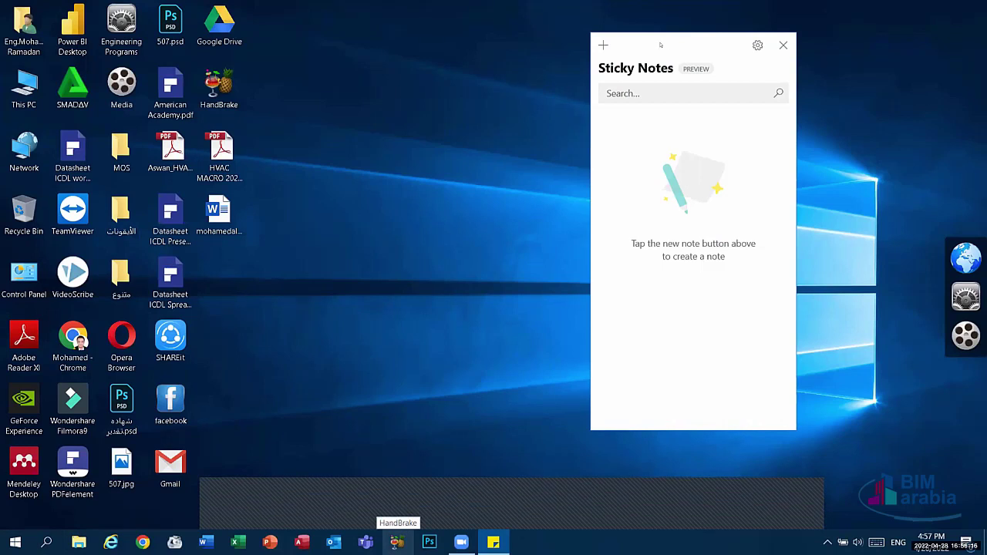
left_click_drag(660, 45, 558, 19)
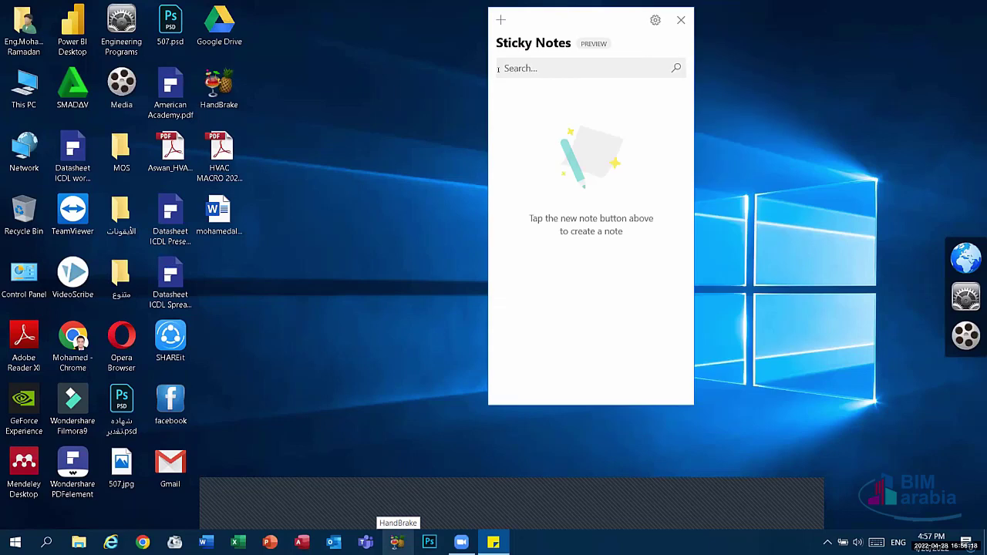
key("ctrl+n")
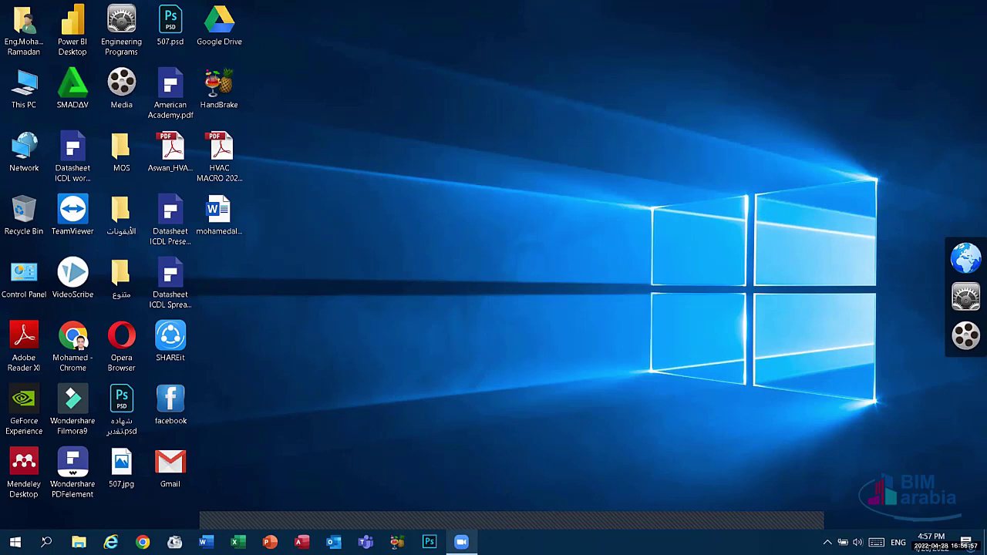
Step: Search Windows for "s" and open the Snipping Tool
key("super+s")
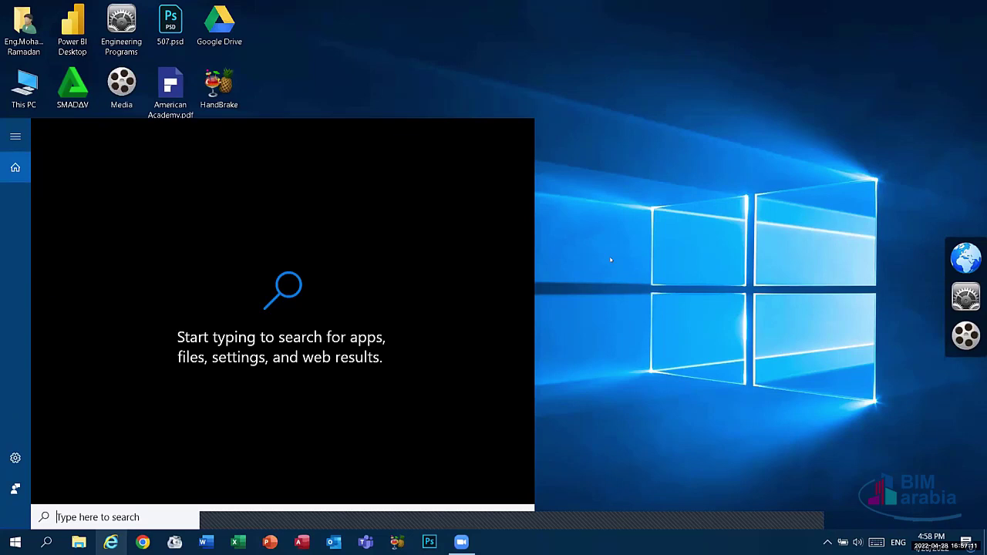
left_click(576, 268)
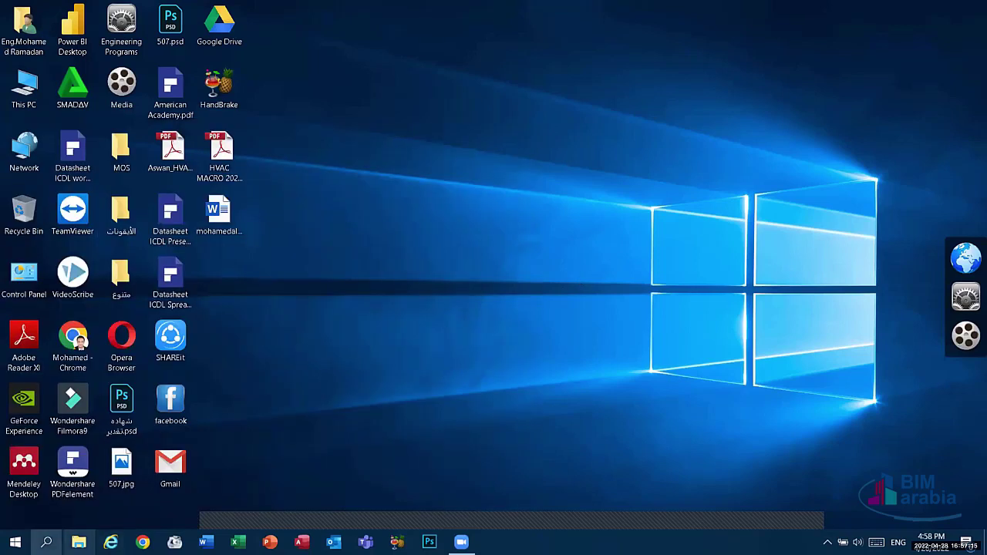
left_click(46, 542)
type("s")
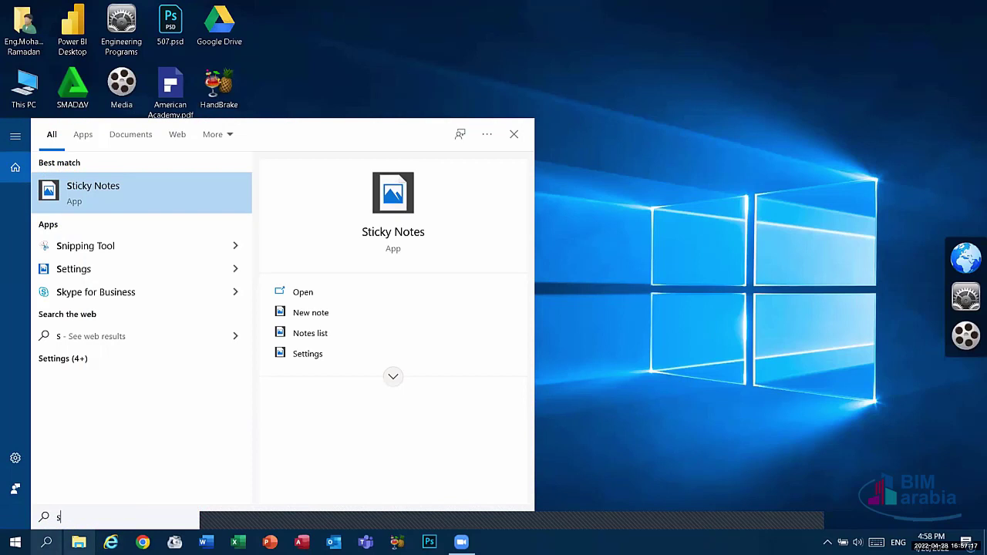
left_click(584, 307)
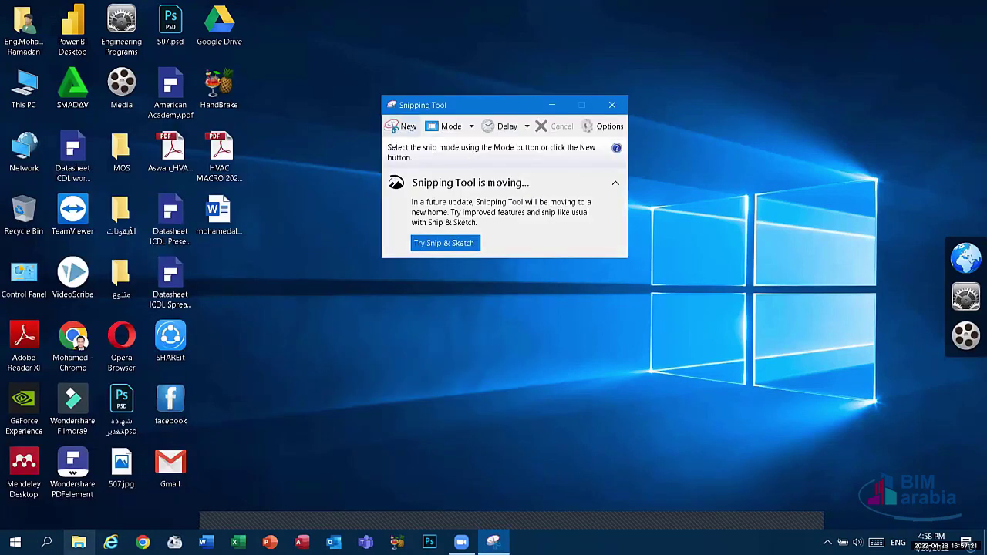
Step: Capture the desktop with a window snip, view the available snip modes, and close the Snipping Tool
left_click(405, 126)
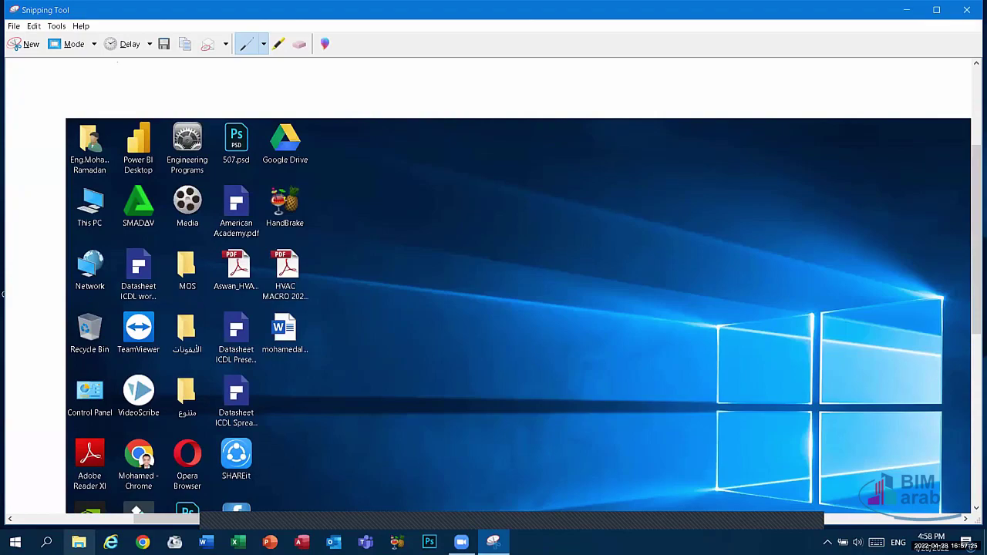
left_click(75, 44)
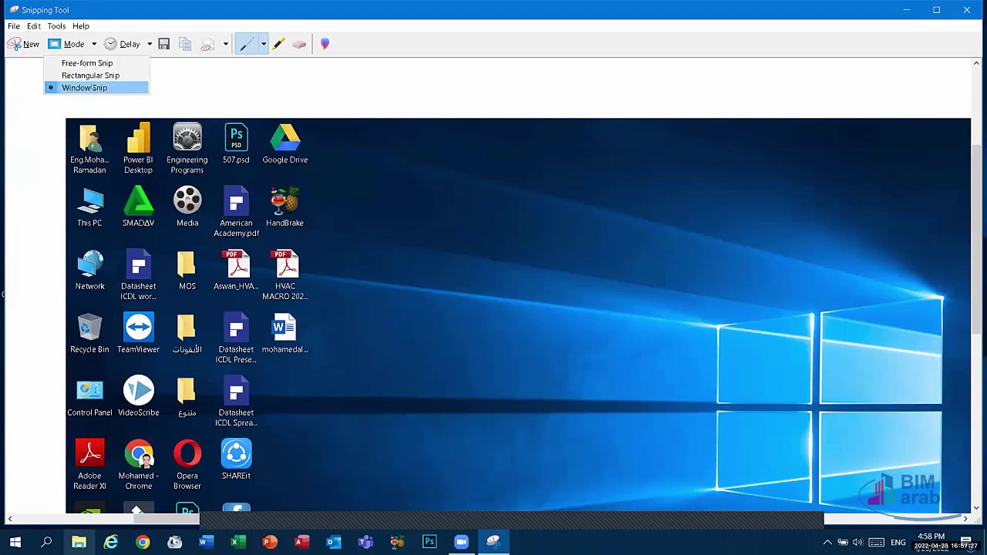
left_click(966, 9)
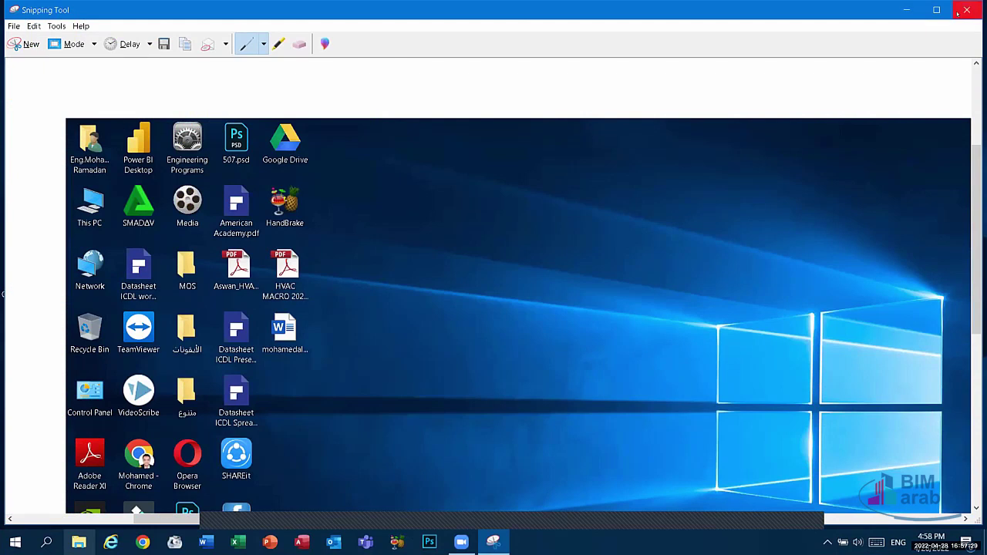
left_click(966, 9)
left_click(548, 277)
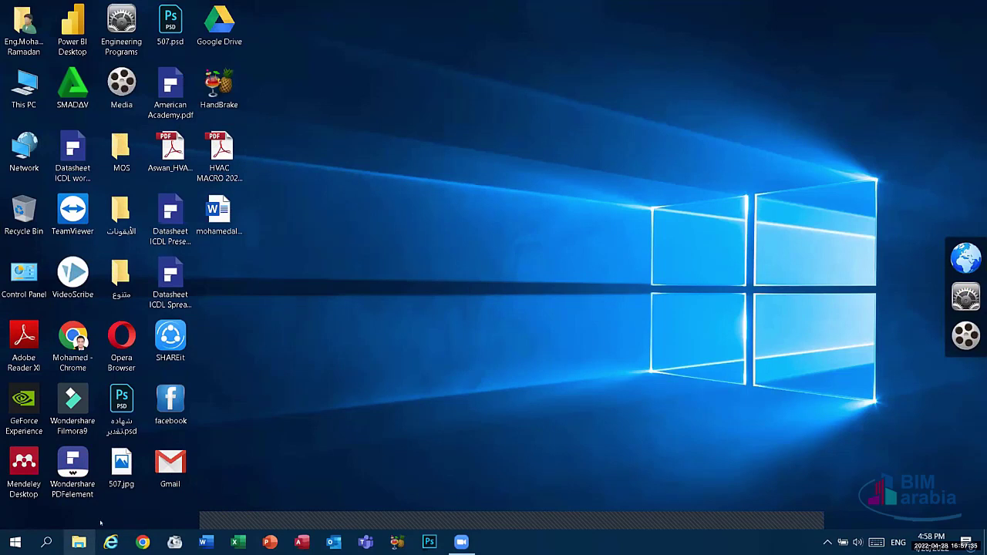
Step: Search Windows for "paint", open the Paint app, and close it
left_click(46, 542)
type("p")
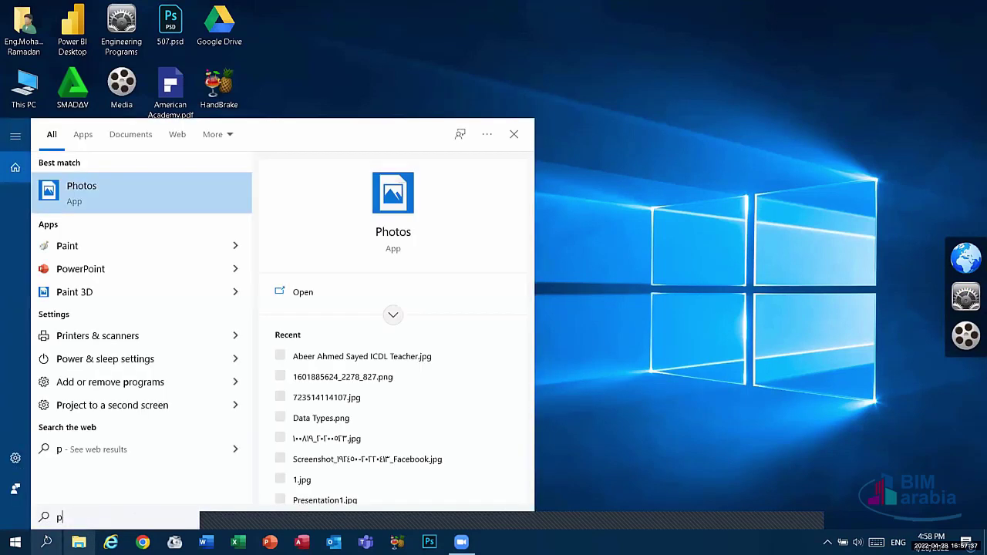
type("aint")
left_click(121, 187)
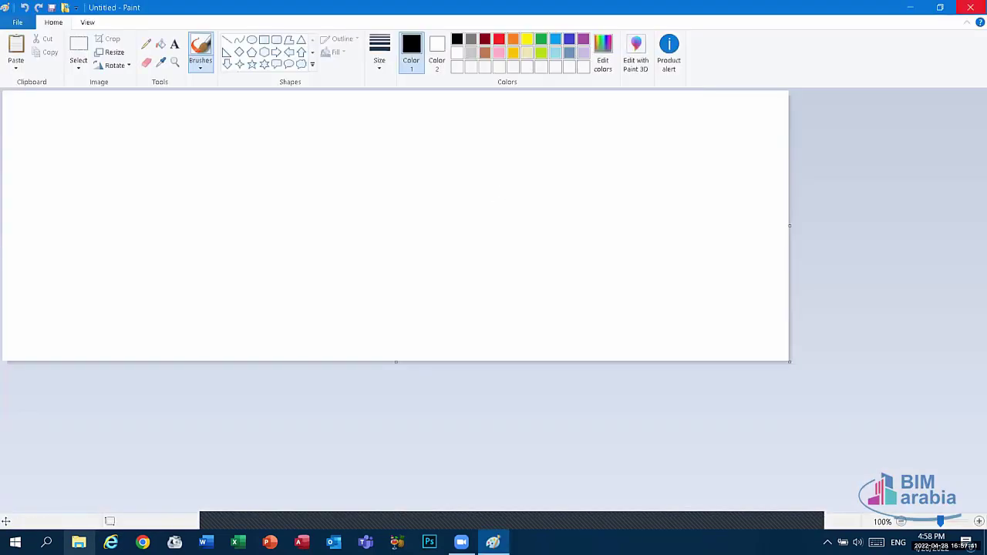
left_click(974, 6)
Step: Search Windows for "pait" and open Paint 3D
left_click(57, 541)
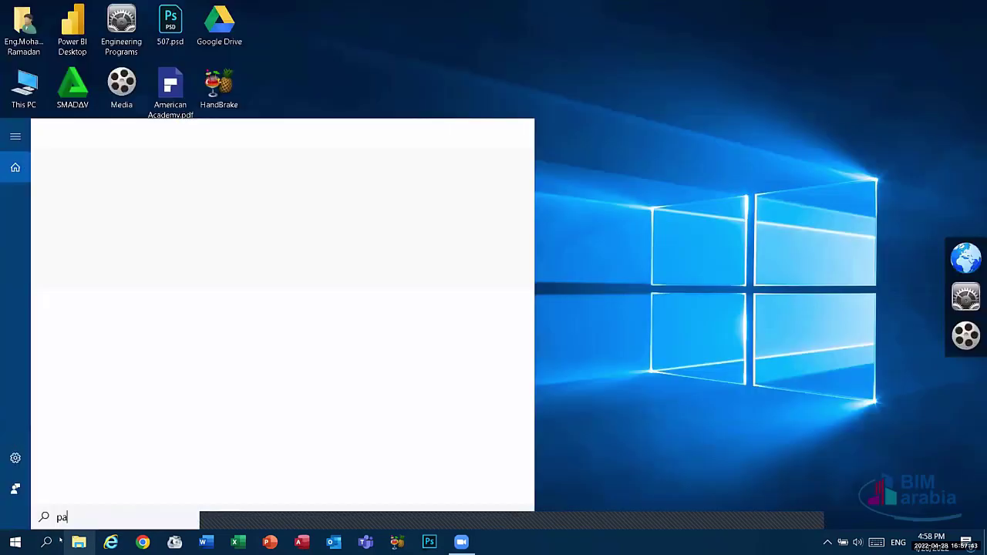
type("t")
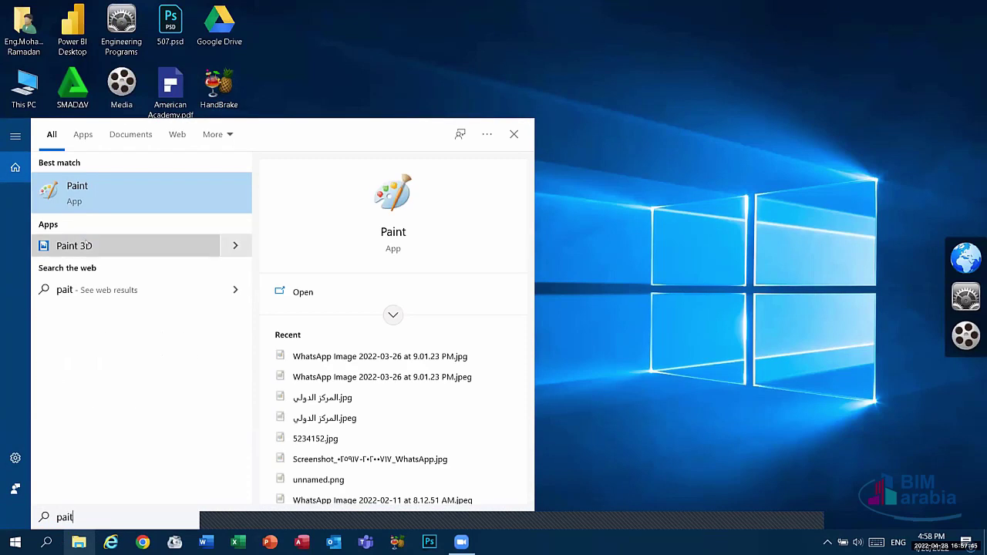
left_click(74, 246)
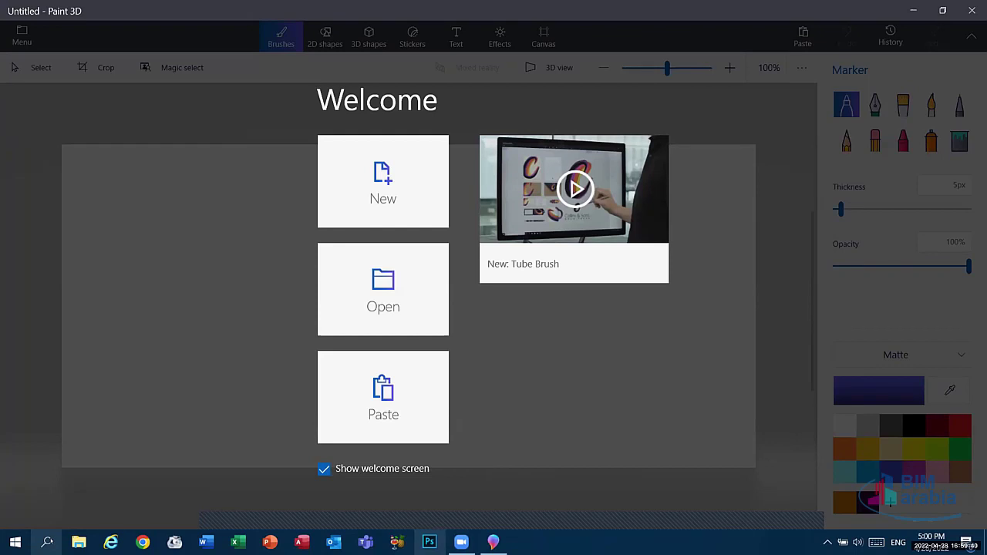
Step: Search Windows for "ala", open Alarms & Clock, and close both that app and Paint 3D
left_click(46, 542)
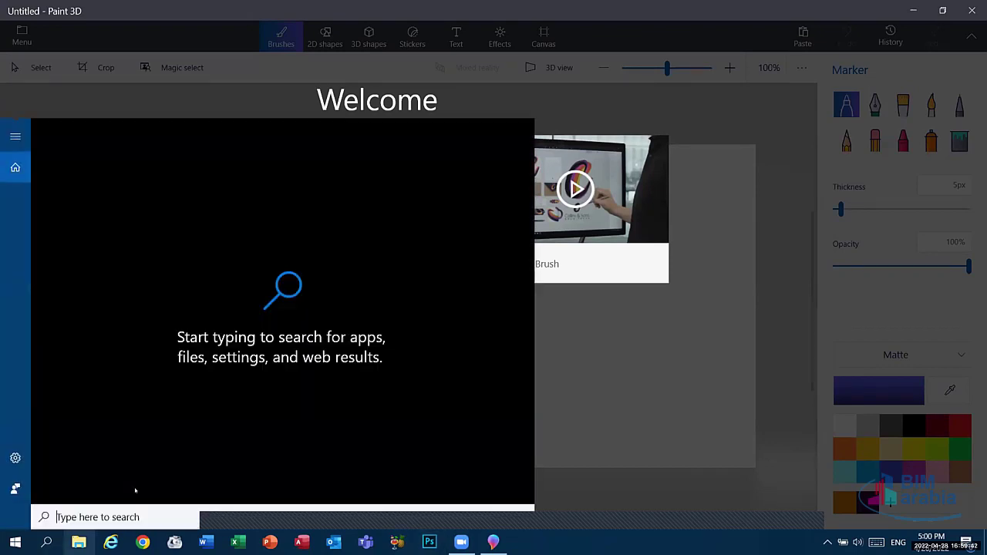
type("ala")
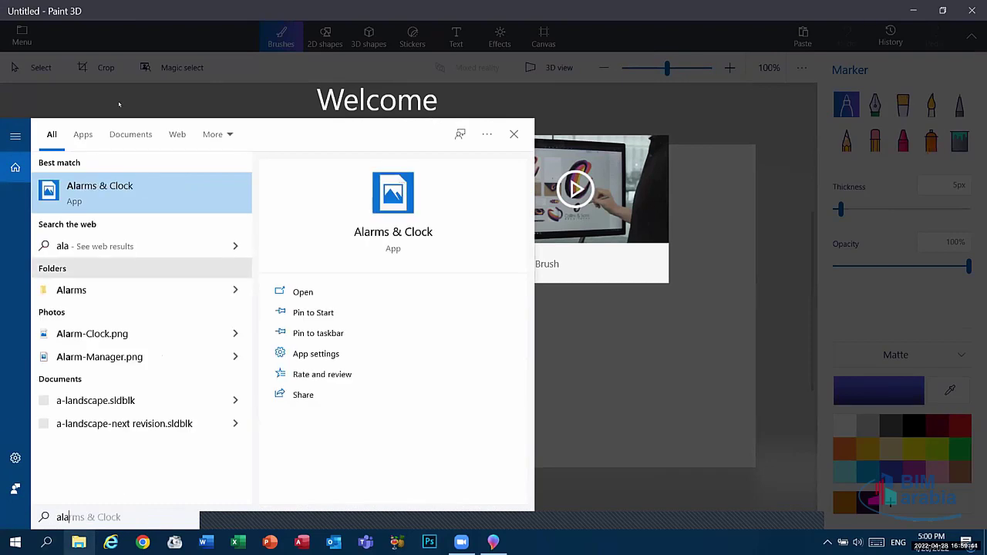
left_click(94, 209)
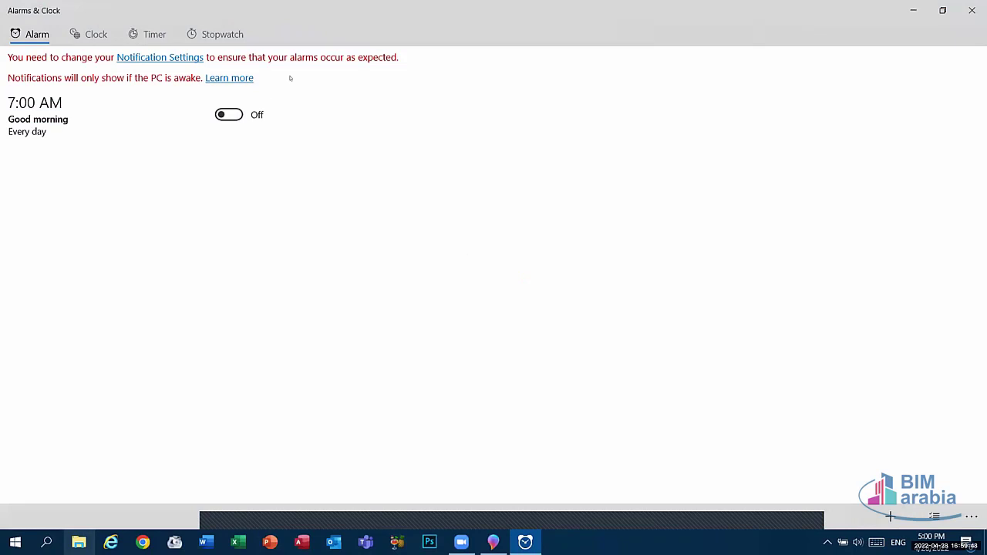
left_click(972, 10)
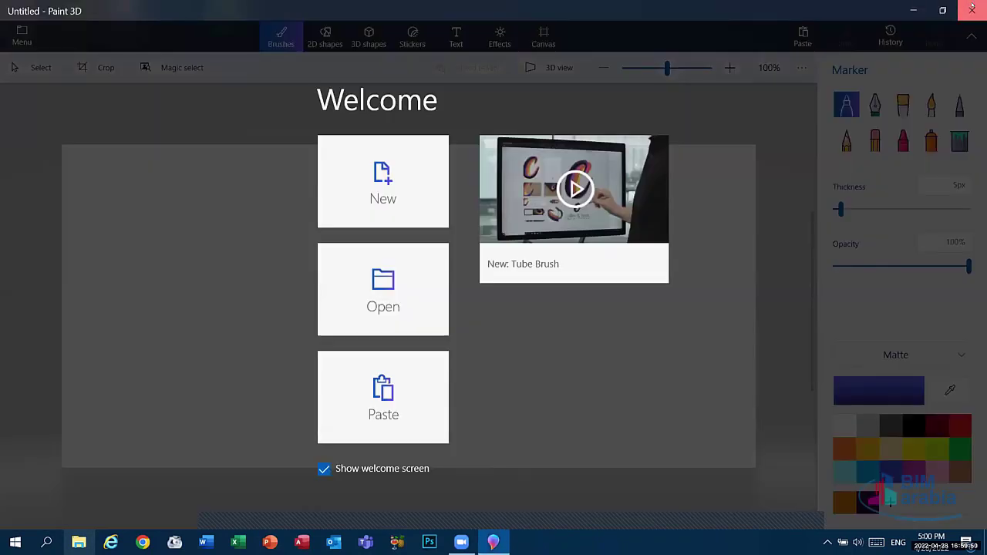
left_click(972, 8)
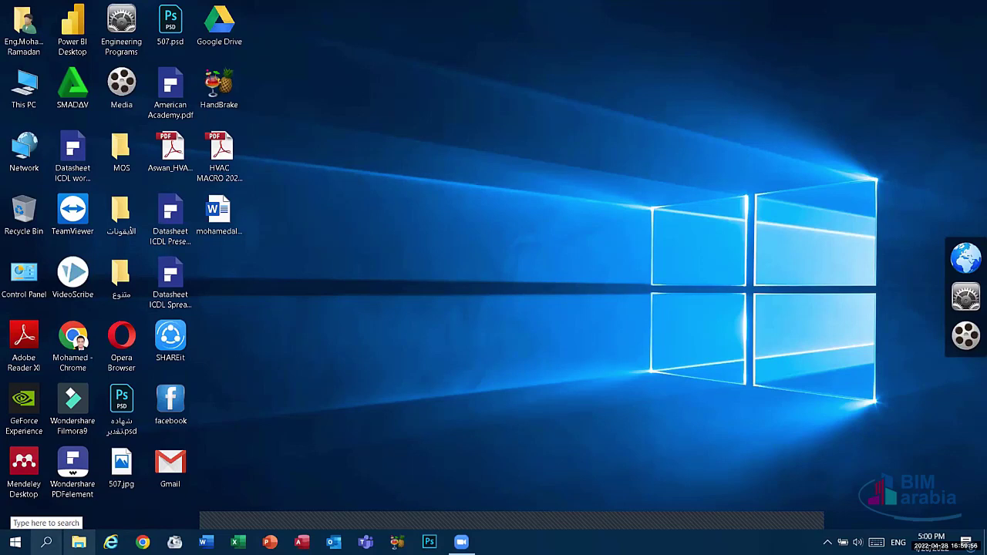
Step: Open the Control Panel from the desktop, show its items as Large icons, and return to the Category view
double_click(33, 267)
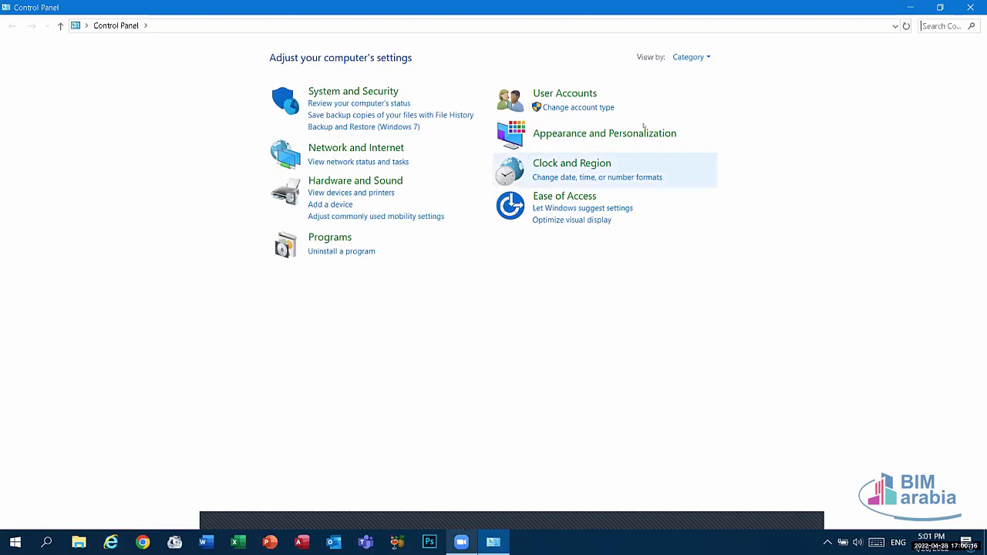
left_click(692, 58)
left_click(705, 90)
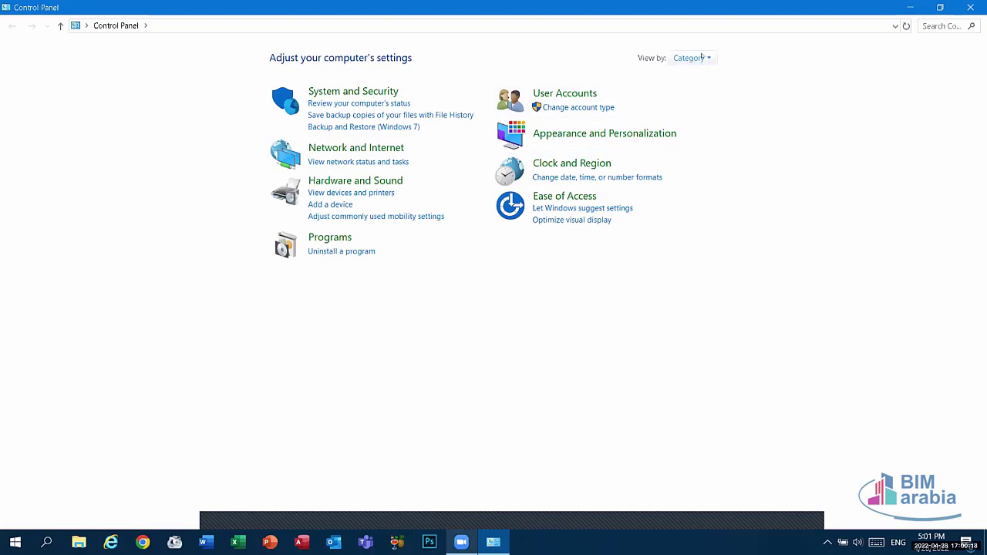
left_click(899, 57)
left_click(911, 101)
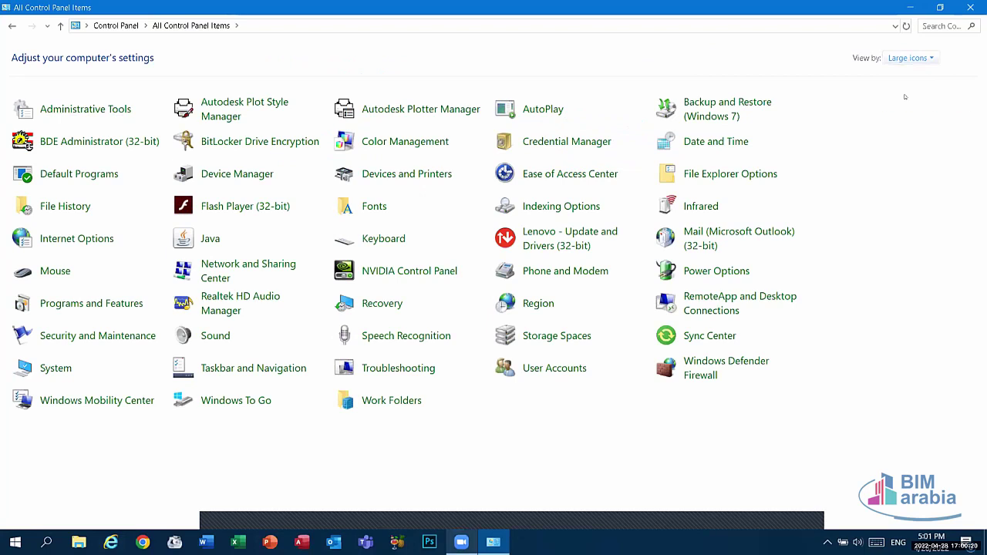
left_click(895, 57)
left_click(884, 70)
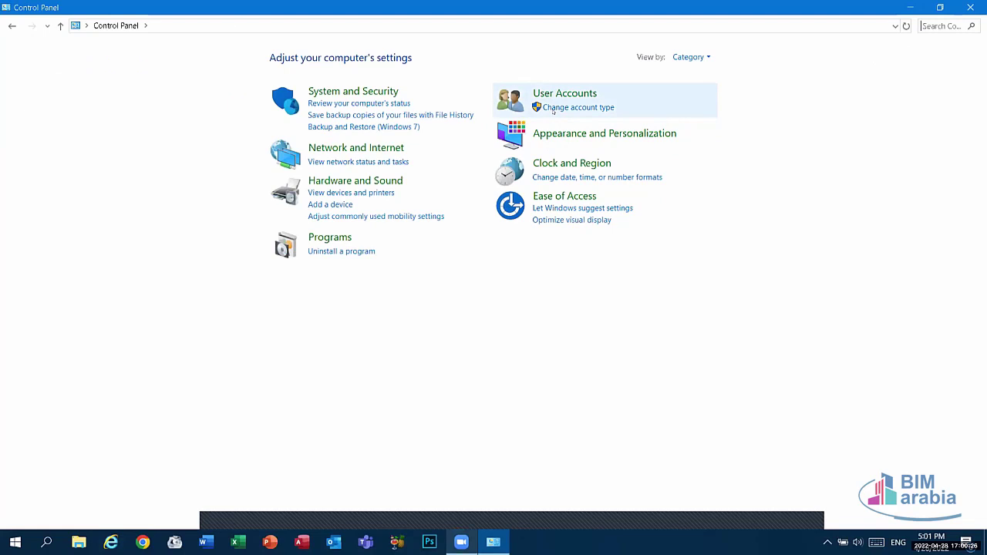
Step: Go to Security and Maintenance under System and Security, and examine the Security details and the Maintenance details
left_click(349, 92)
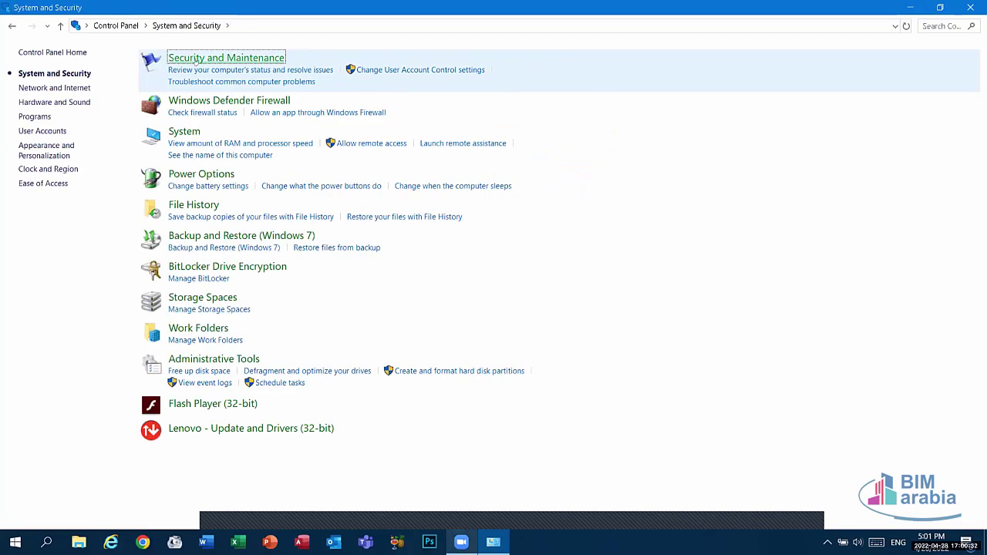
left_click(259, 58)
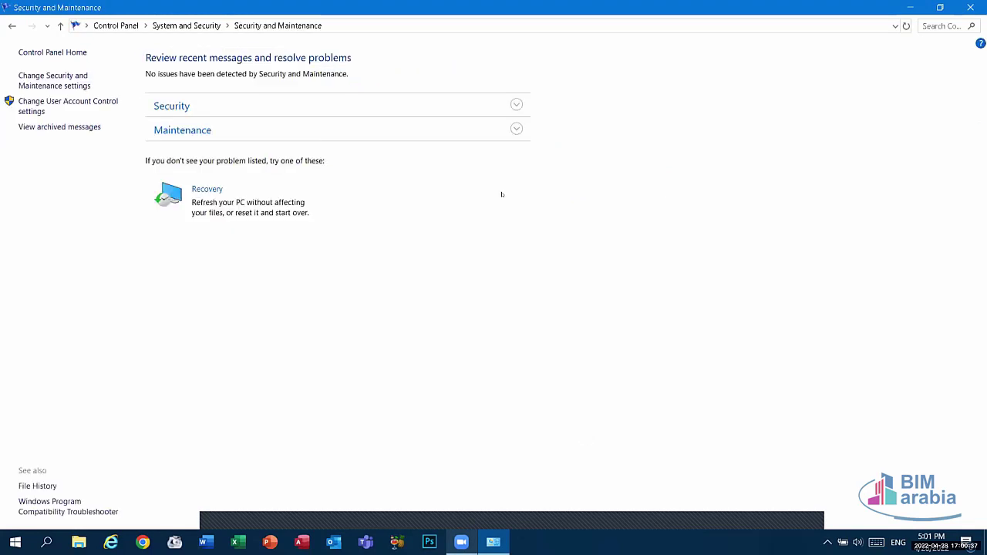
left_click(219, 102)
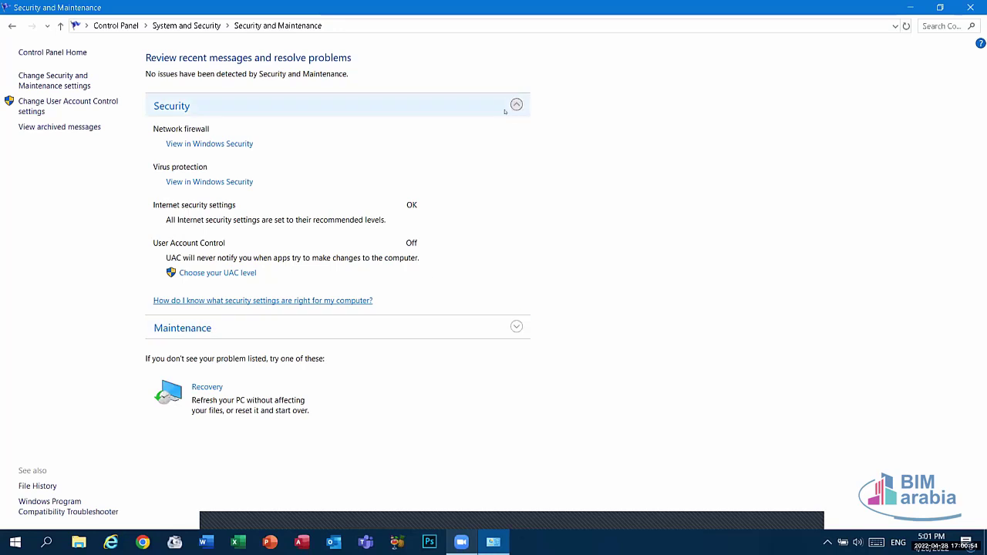
left_click(371, 107)
left_click(342, 129)
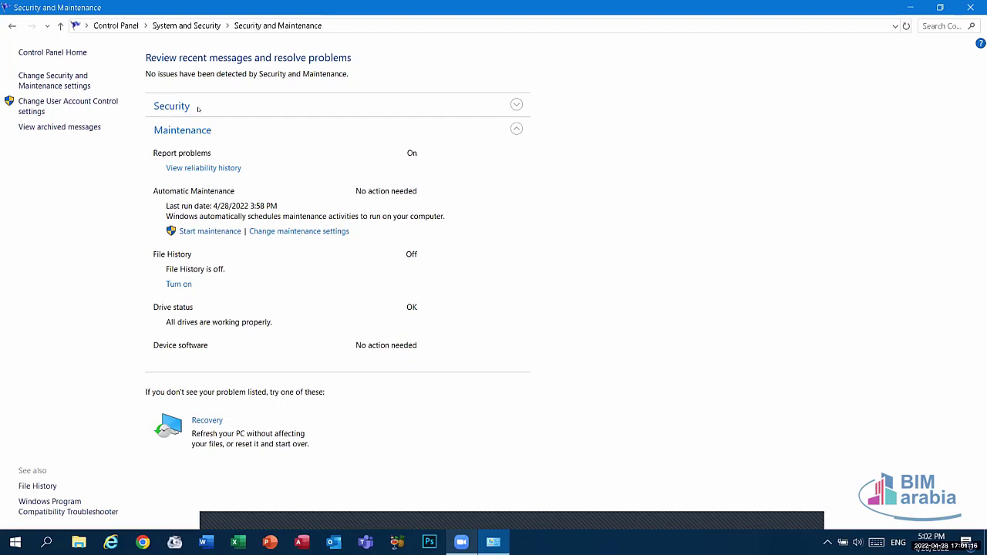
Step: Leave Security and Maintenance, examine the Windows Defender Firewall network status, and return to System and Security
left_click(516, 129)
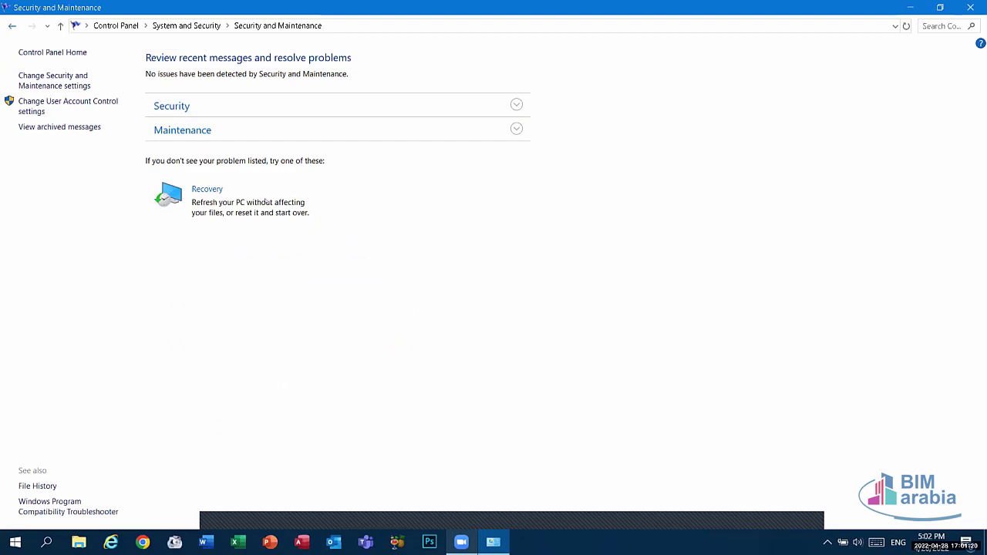
left_click(11, 25)
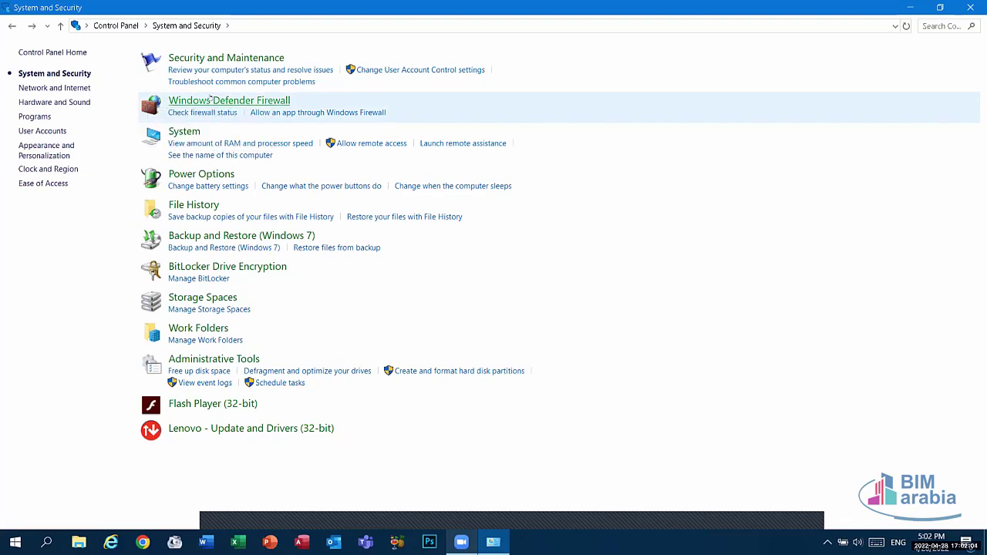
left_click(323, 111)
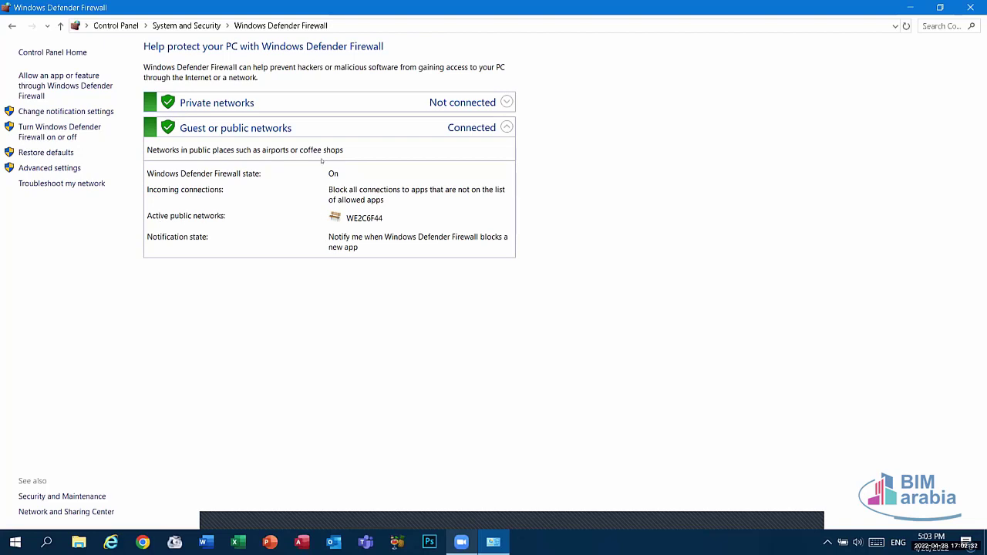
key("alt+Left")
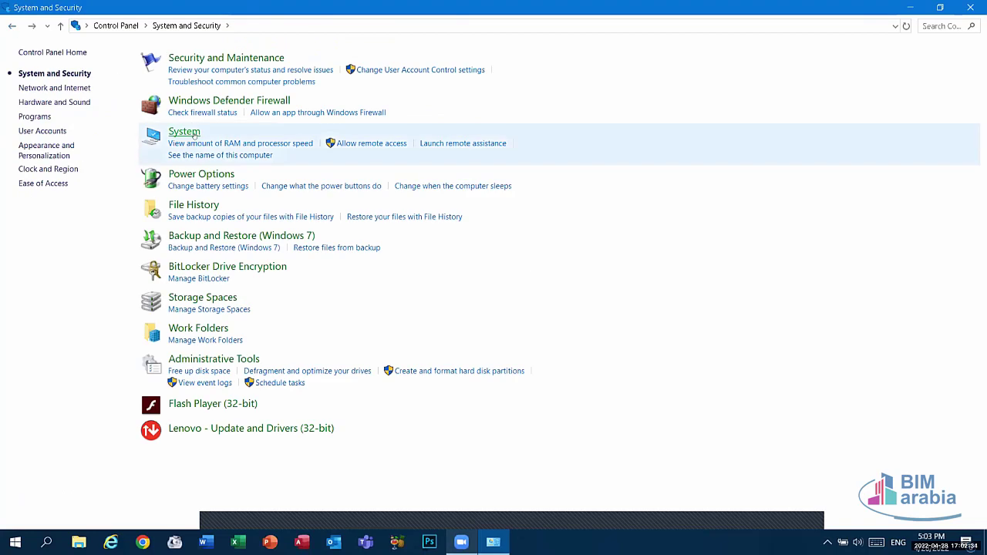
Step: View the basic computer information on the System page, and return to the Control Panel home
left_click(186, 132)
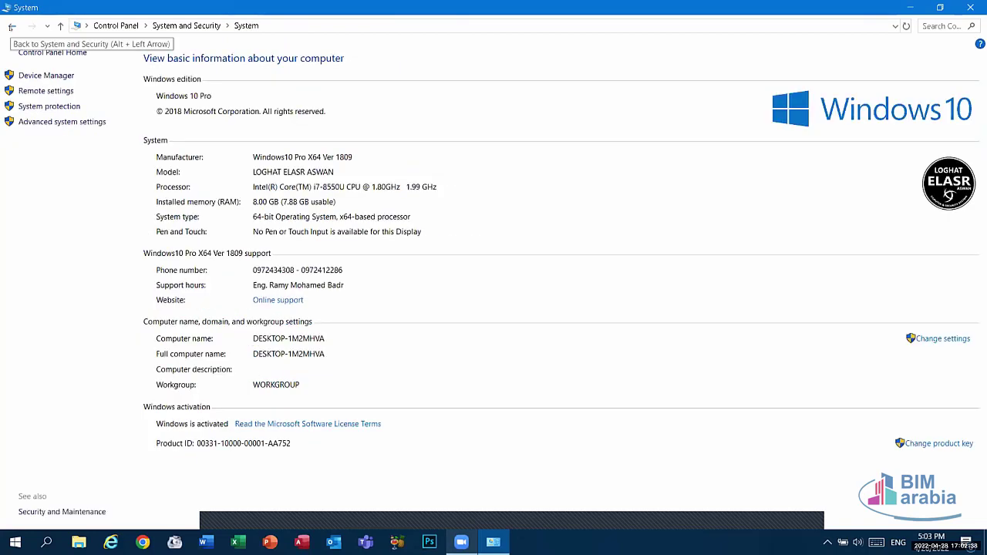
left_click(12, 26)
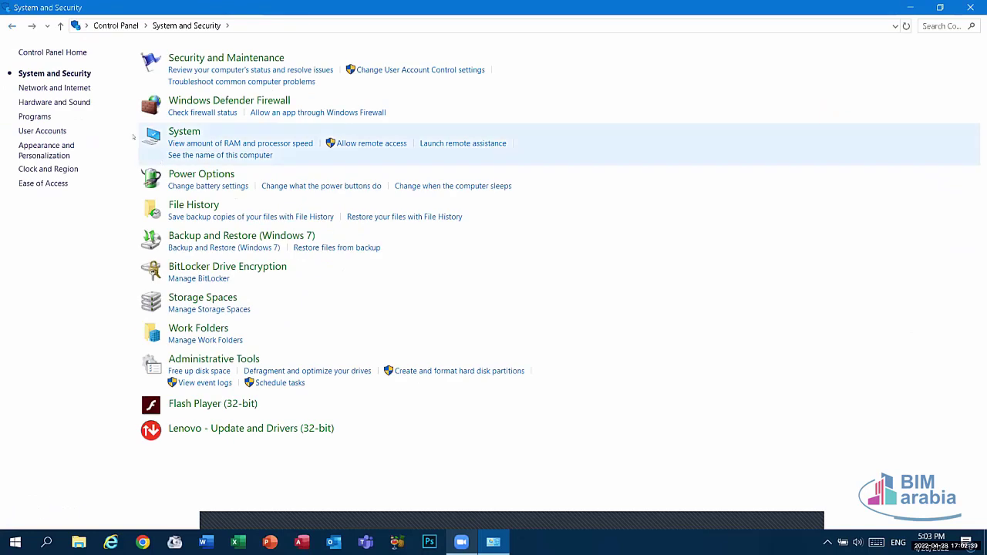
left_click(12, 25)
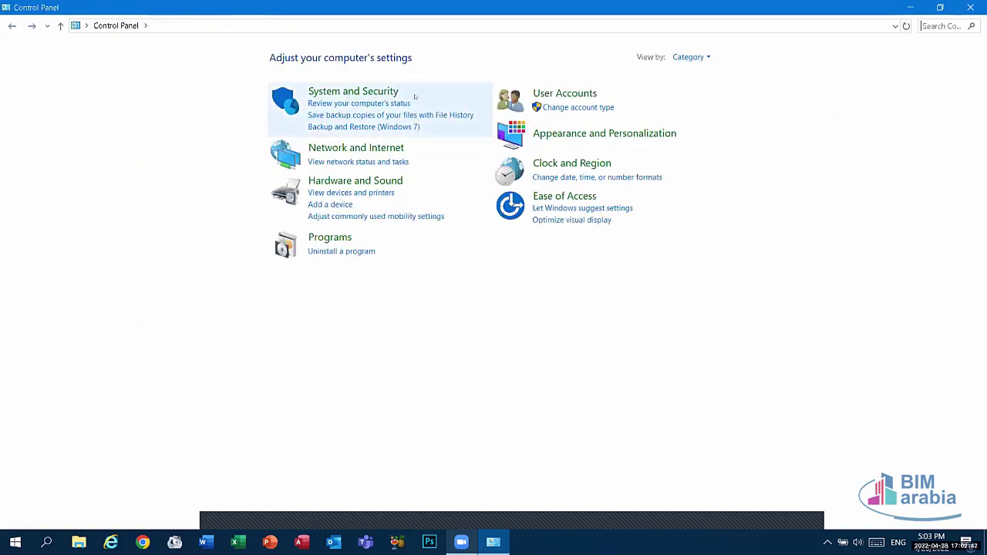
Step: Examine the active network and connection options in Network and Sharing Center, and return to Network and Internet
left_click(368, 146)
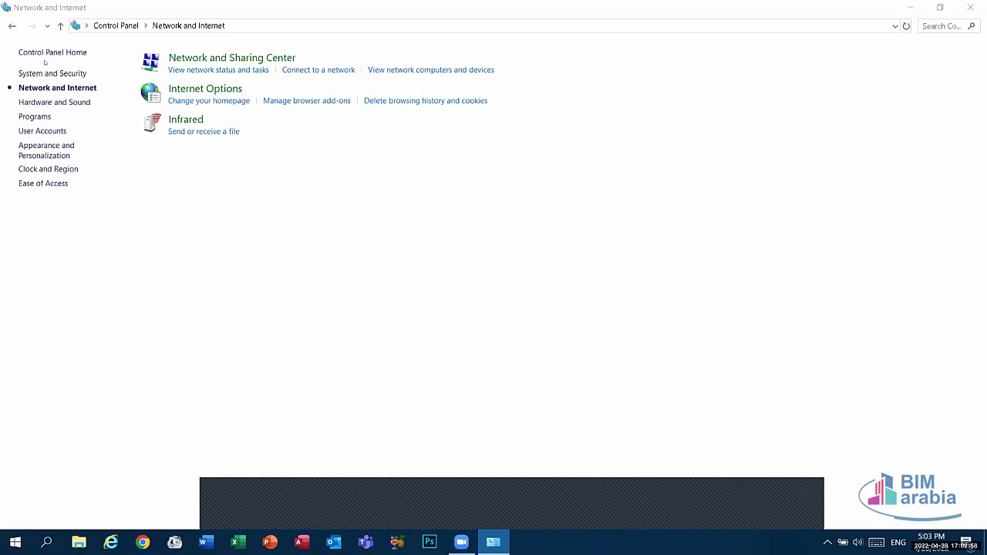
key("alt+Left")
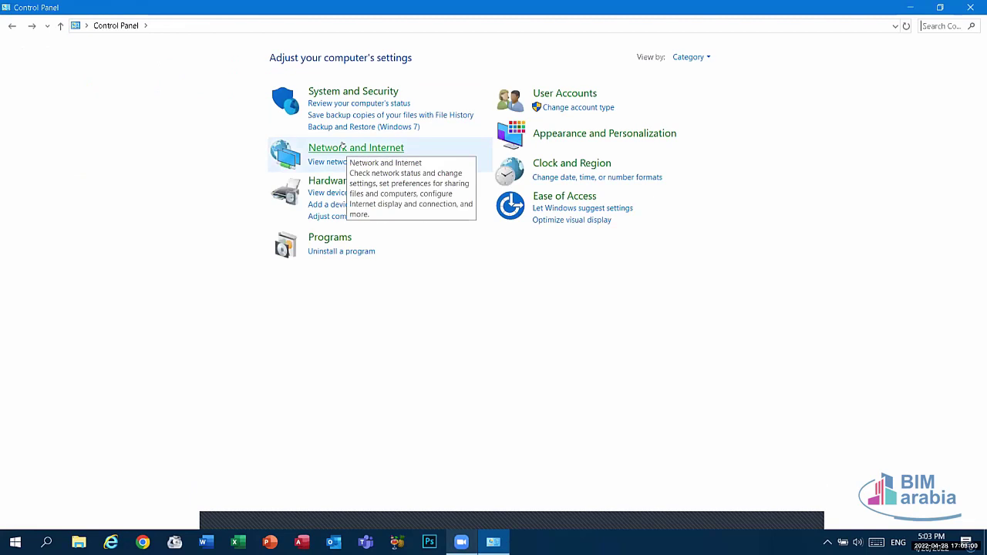
left_click(339, 147)
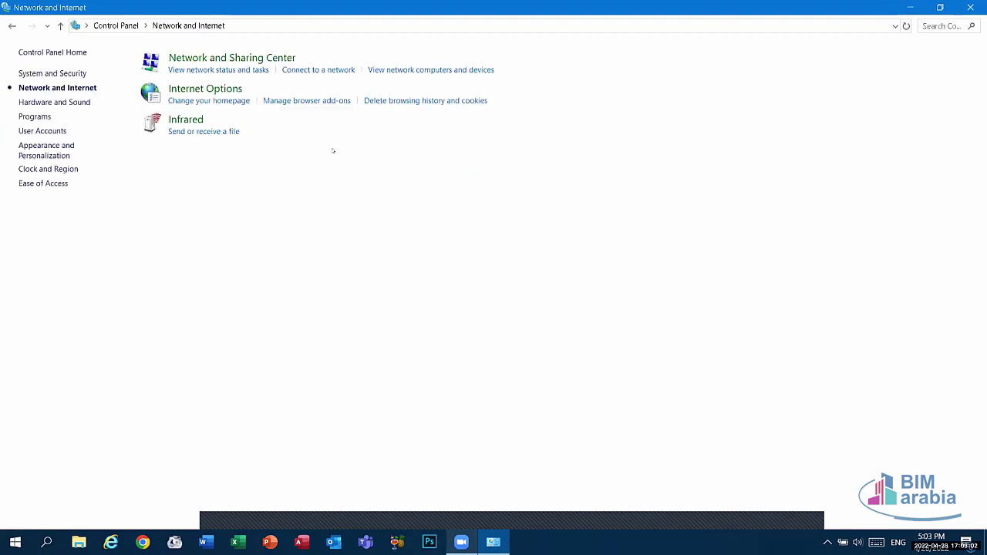
left_click(216, 60)
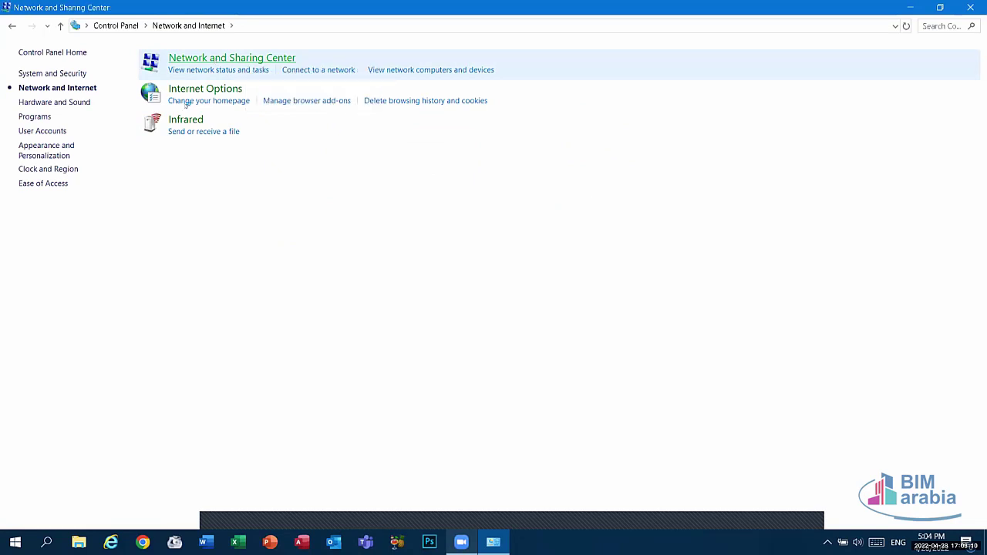
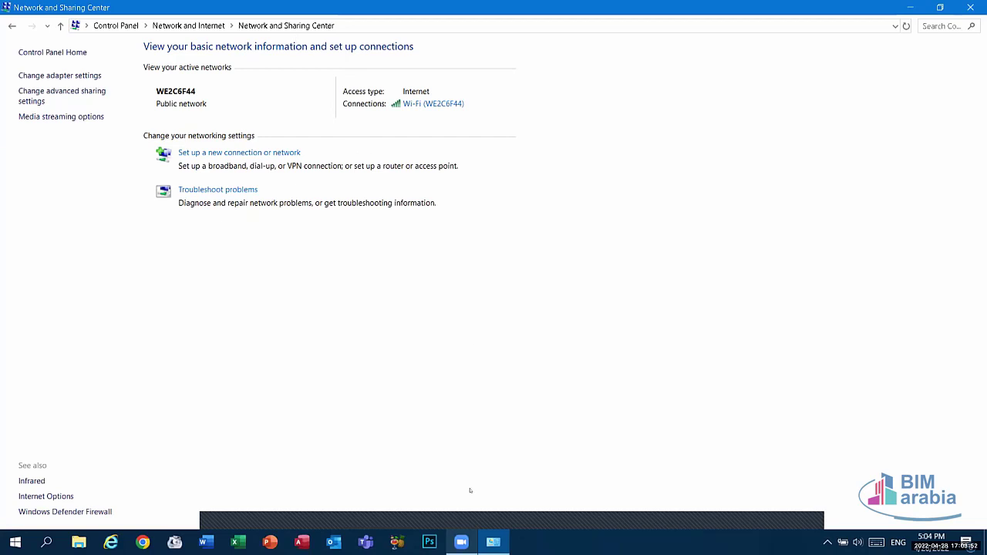
left_click(12, 26)
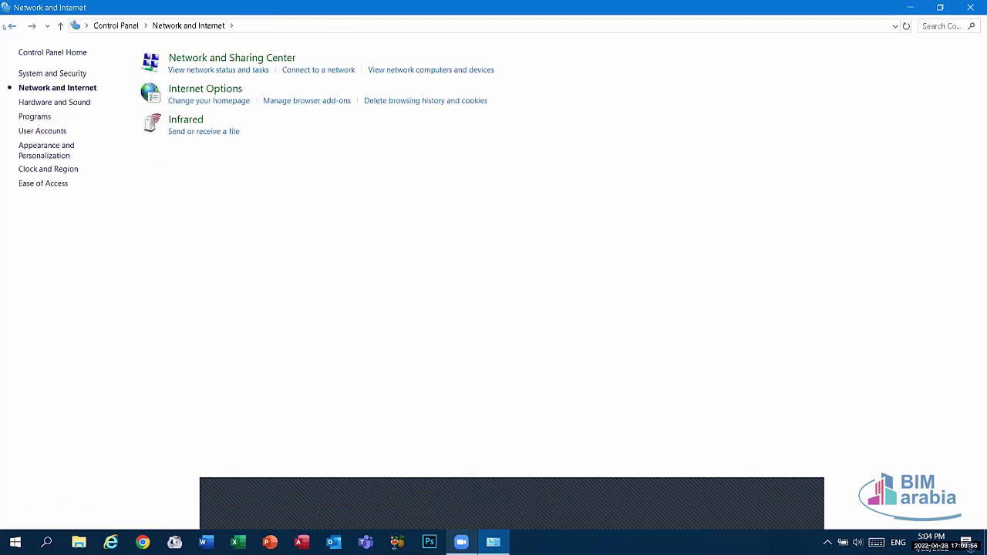
Step: Open Internet Options and look at the home page and startup settings in its General section
left_click(217, 88)
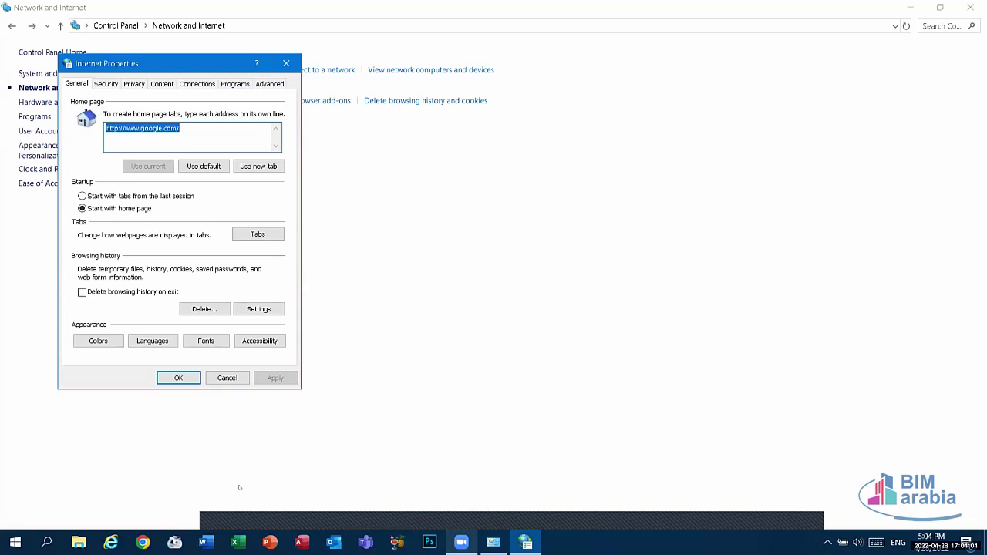
left_click(487, 530)
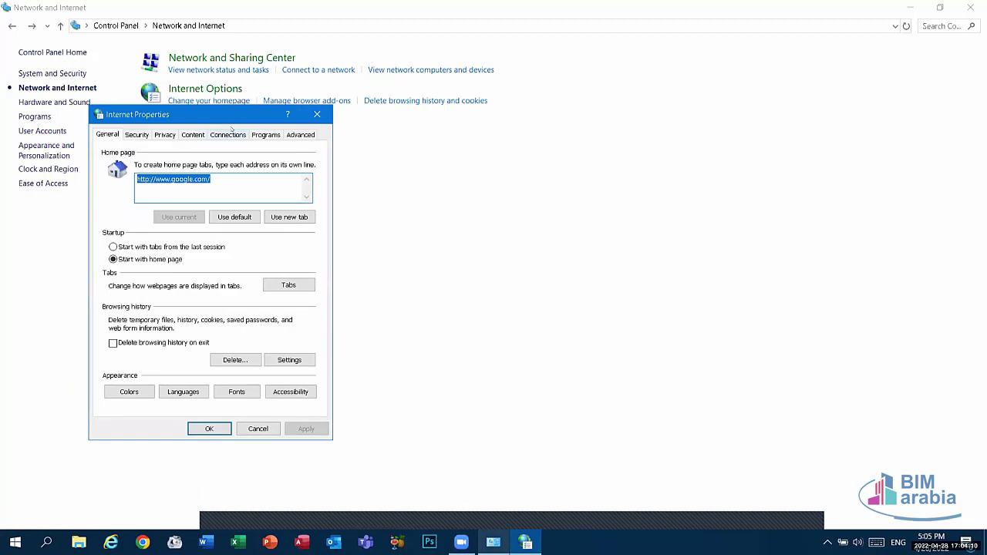
left_click(227, 135)
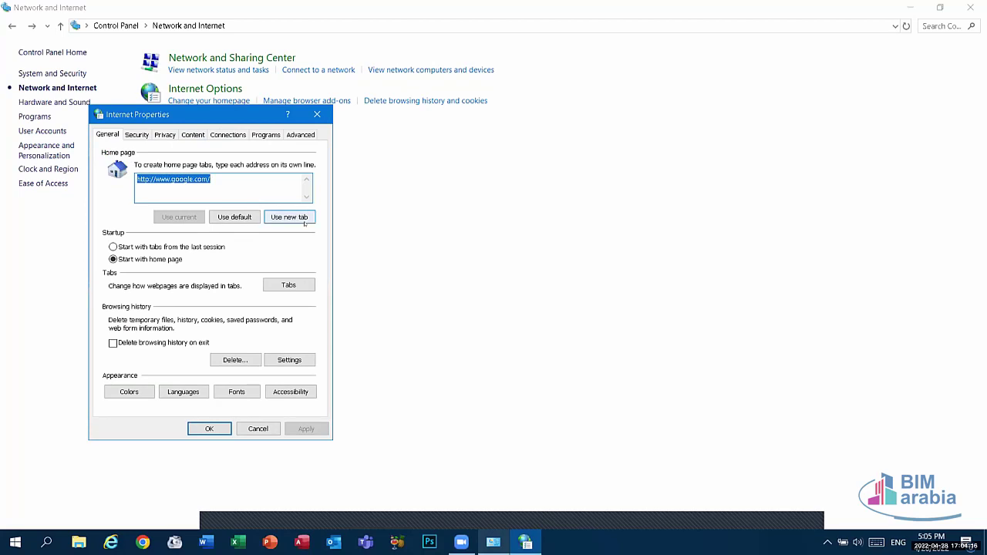
Step: Switch to Chrome to view its start page, and load google.com.eg in a new tab
left_click(128, 540)
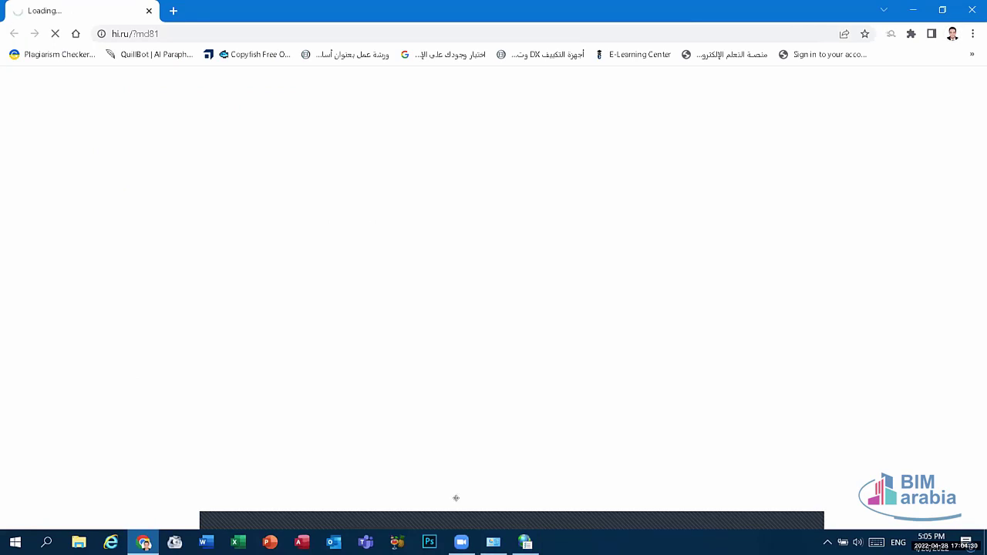
left_click(144, 543)
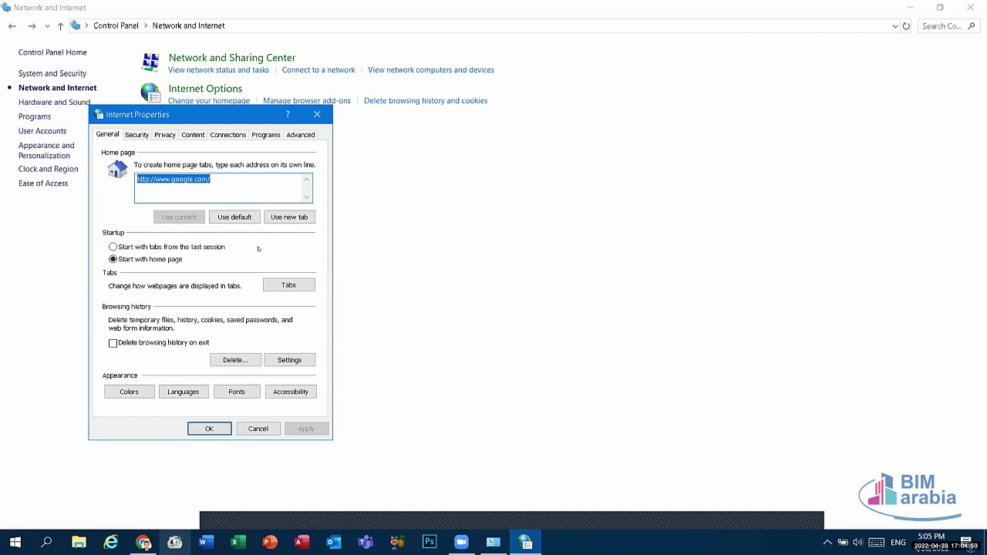
left_click(143, 542)
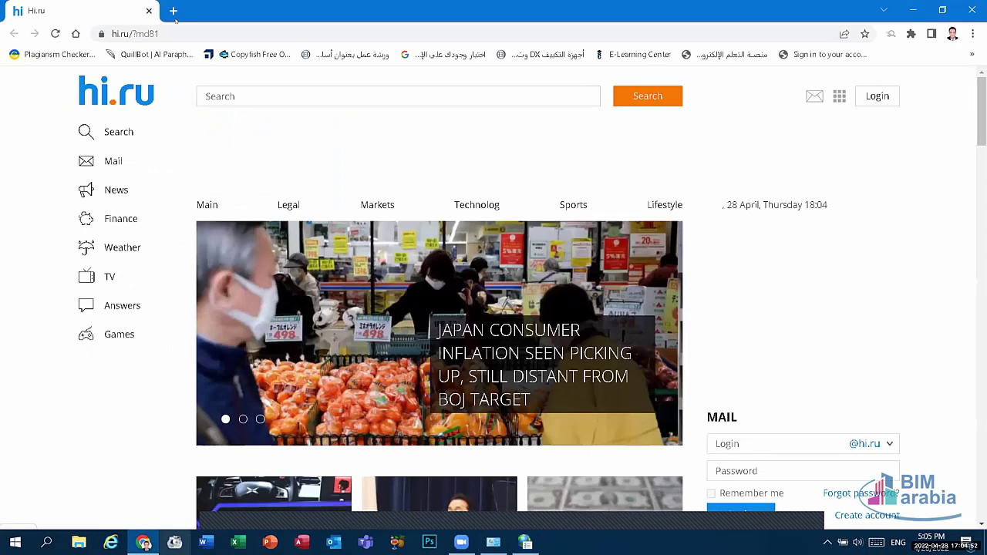
left_click(173, 11)
type("google.com.eg")
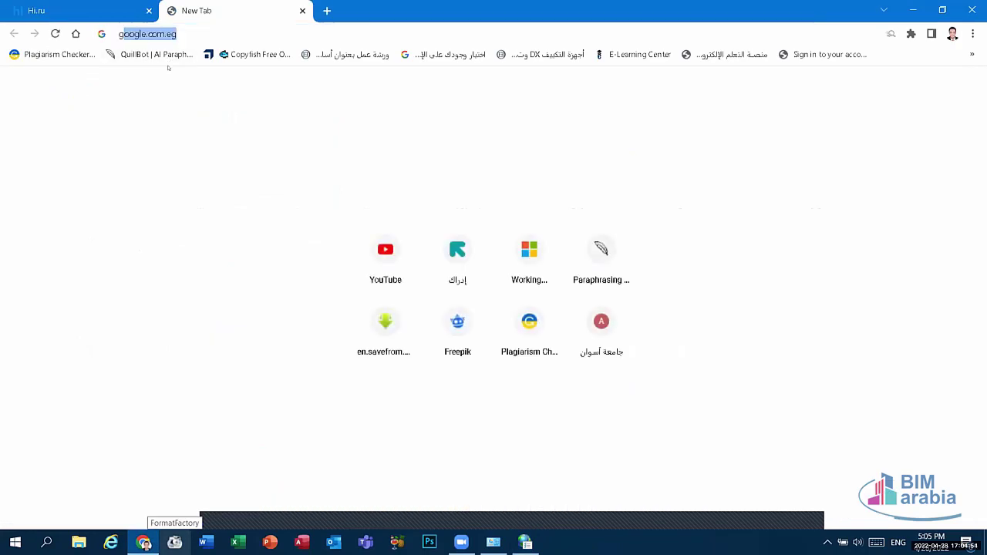
left_click(168, 68)
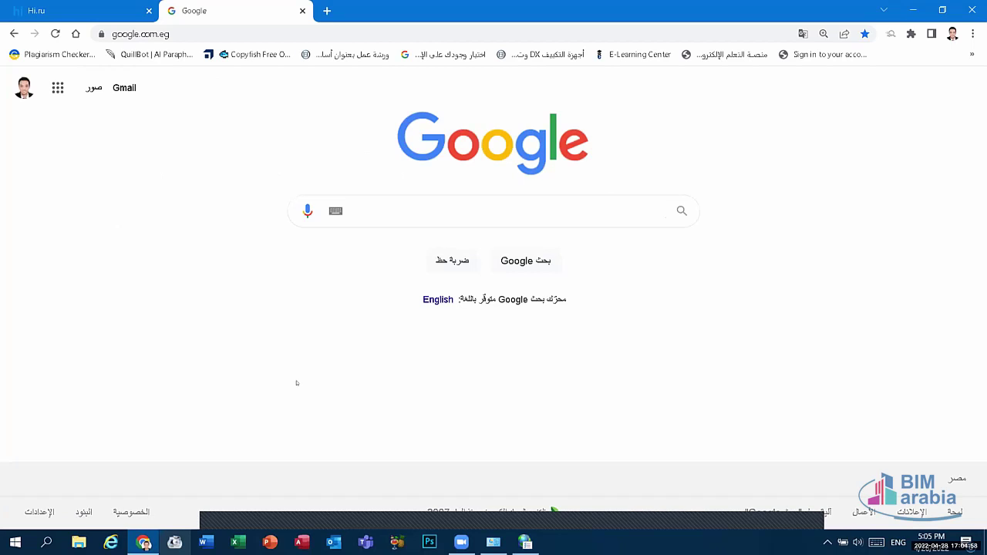
Step: Return to Internet Properties, toggle the Passwords option while deleting the browsing history, and close the dialog
left_click(524, 542)
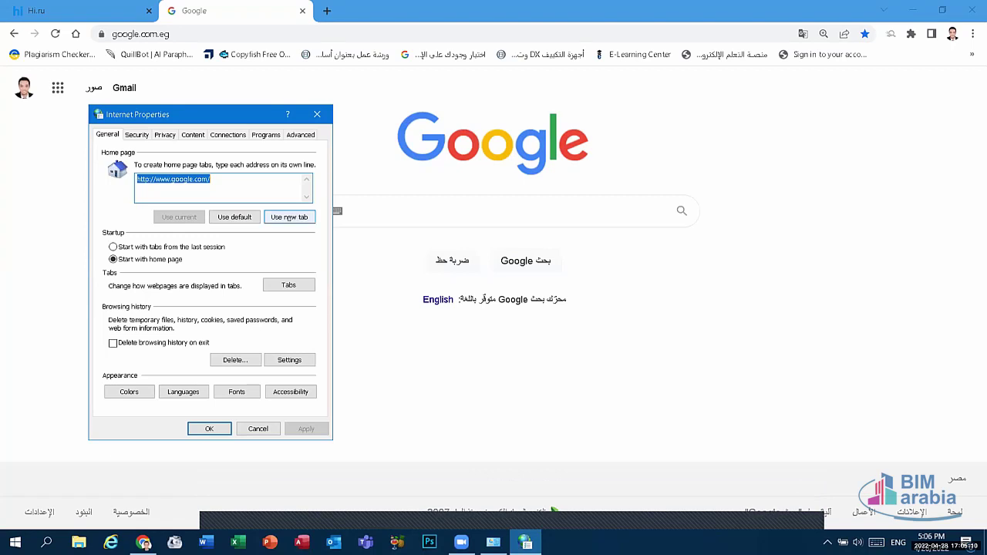
left_click(235, 360)
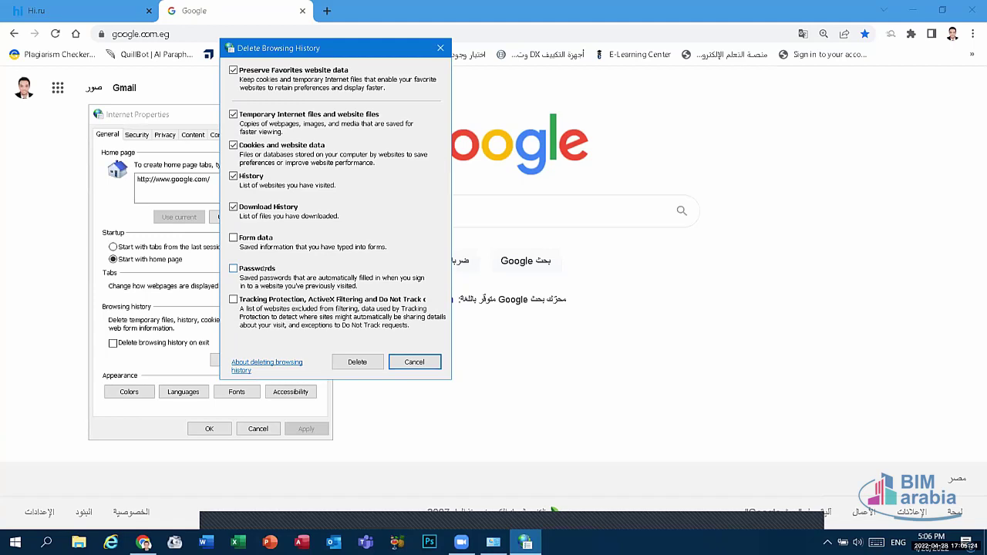
left_click(251, 275)
left_click(234, 268)
left_click(375, 367)
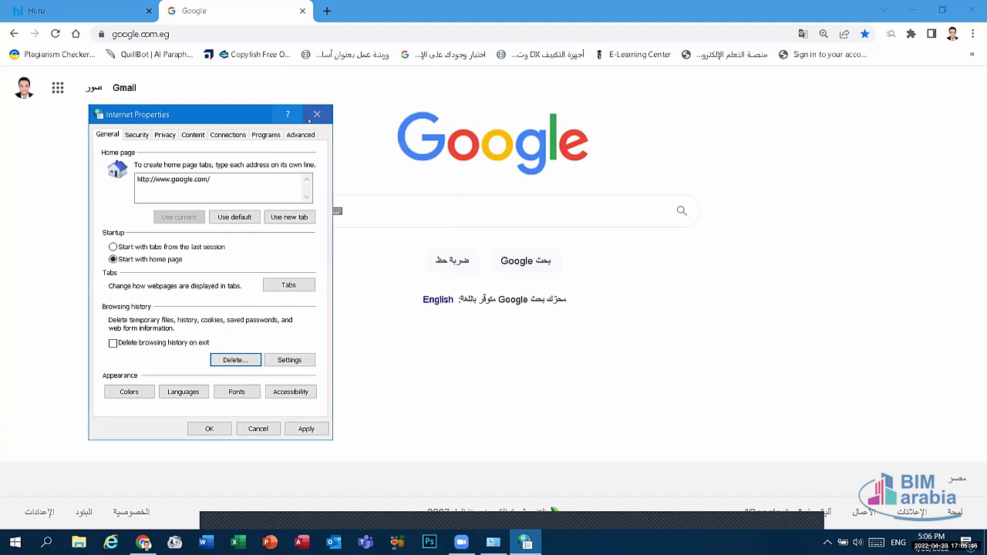
left_click(317, 114)
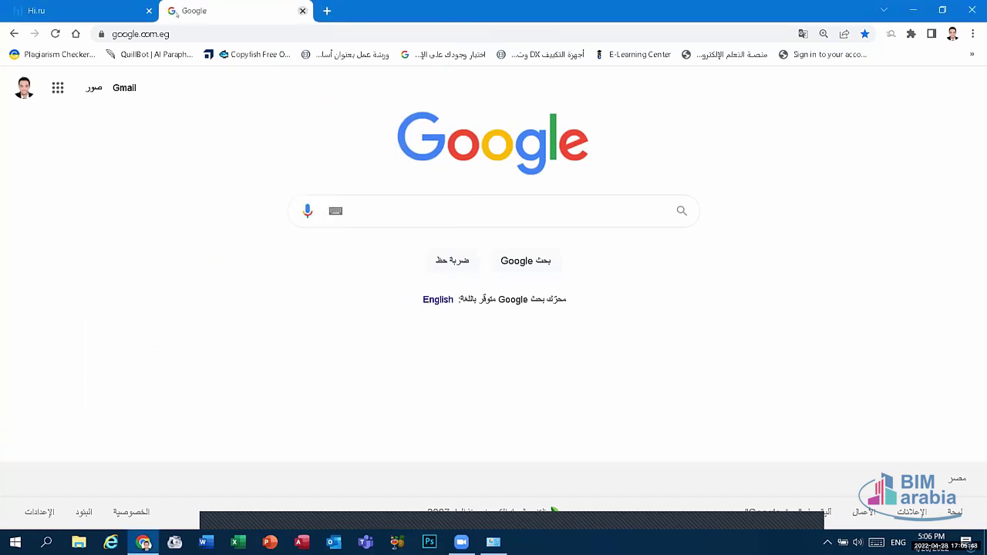
Step: Close the Google and Hi.ru browser tabs, and go back to the Control Panel home
left_click(302, 10)
left_click(146, 11)
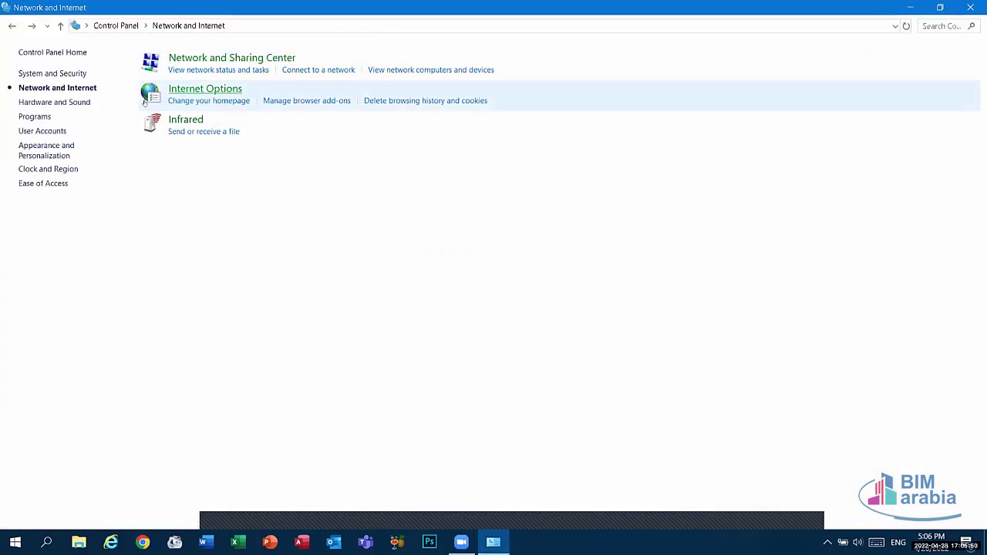
left_click(11, 26)
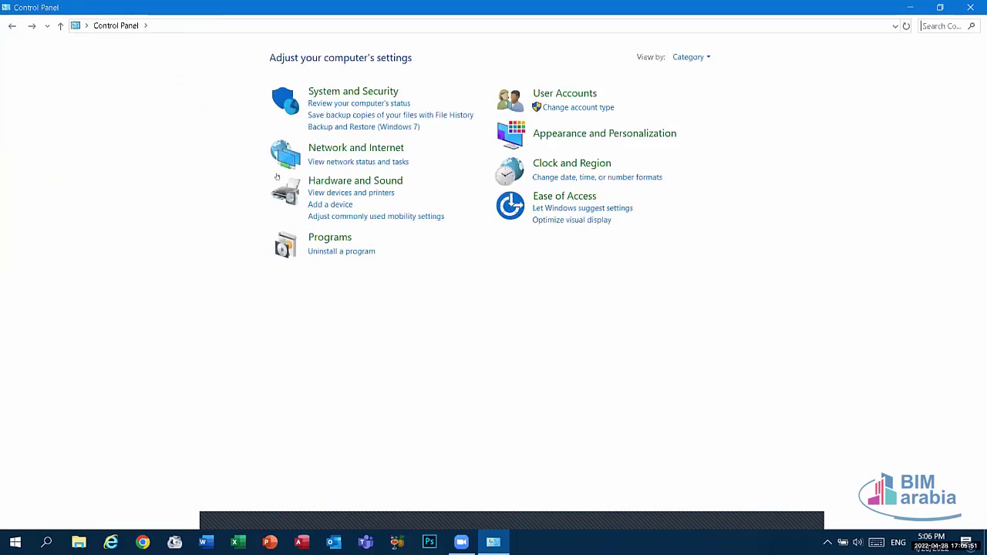
Step: Go to Devices and Printers under Hardware and Sound, and look at the actions available for the Fax printer
left_click(351, 182)
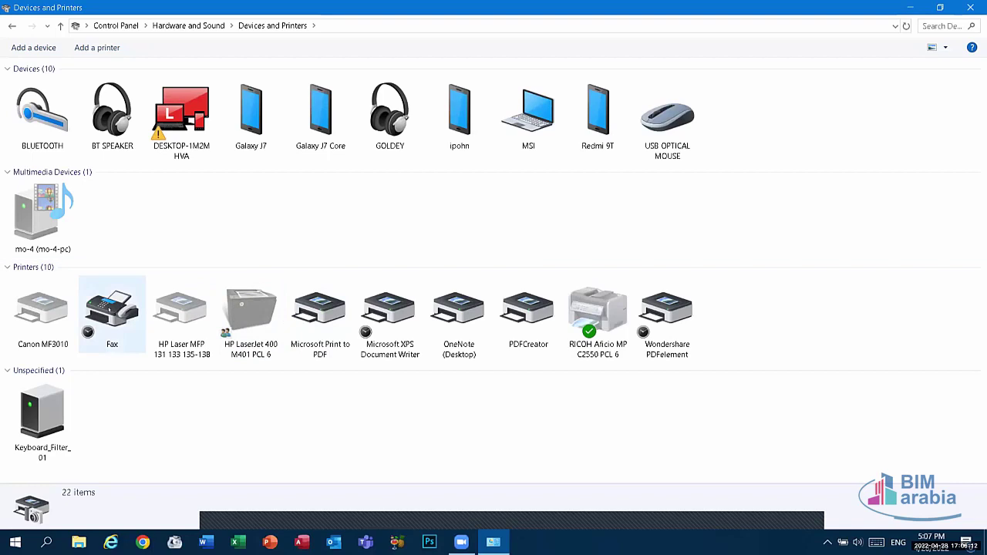
right_click(111, 309)
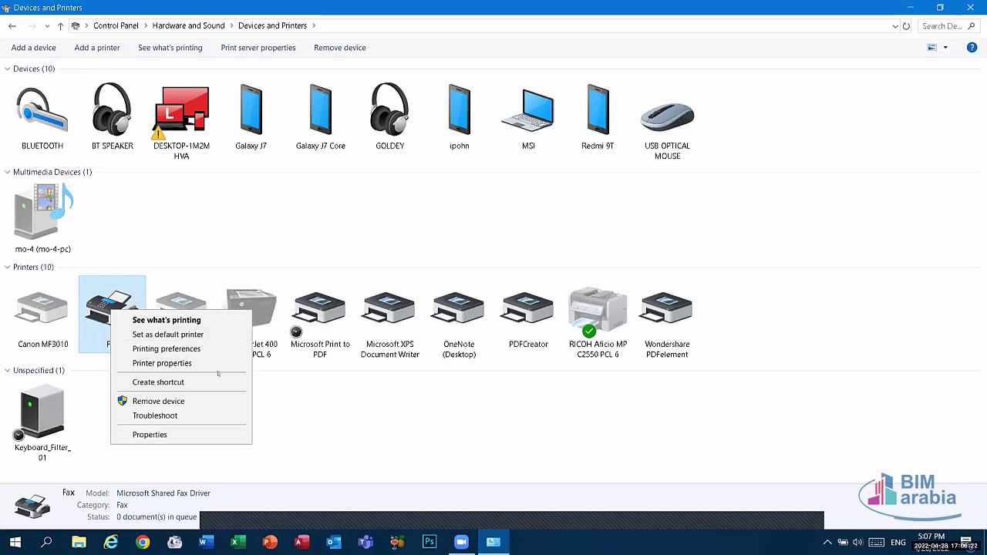
left_click(315, 414)
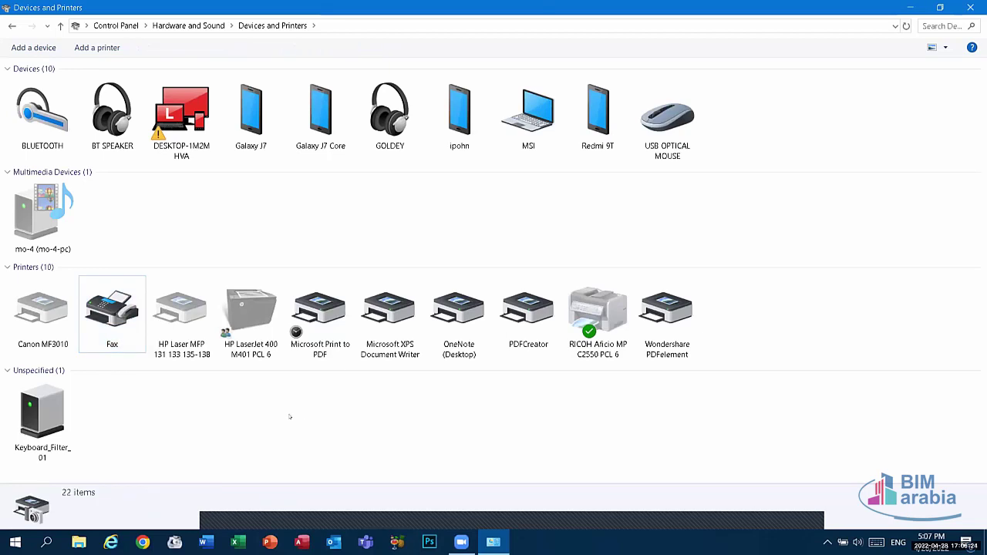
Step: Dismiss the notification, view what the Fax printer is printing in Windows Fax and Scan, and close that window
left_click(238, 542)
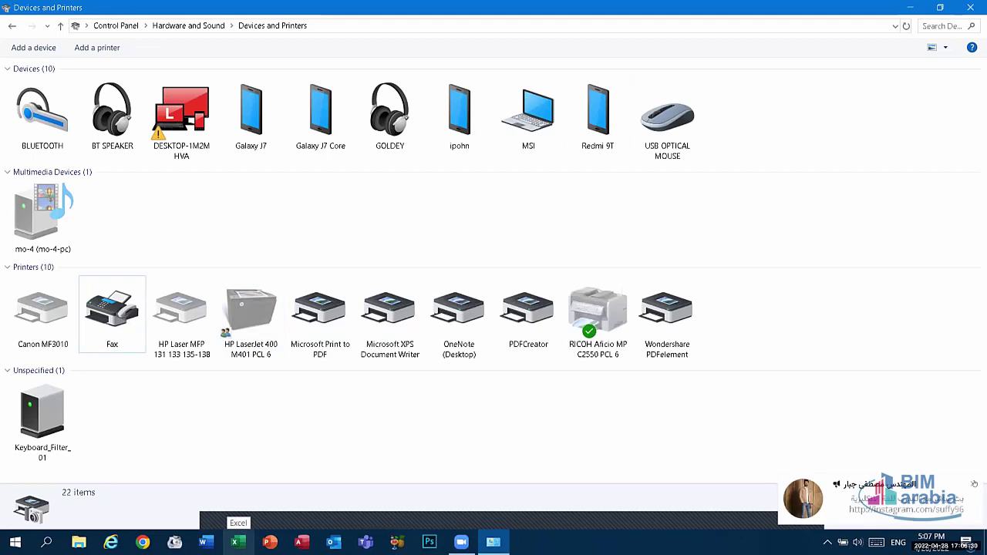
left_click(974, 483)
right_click(124, 325)
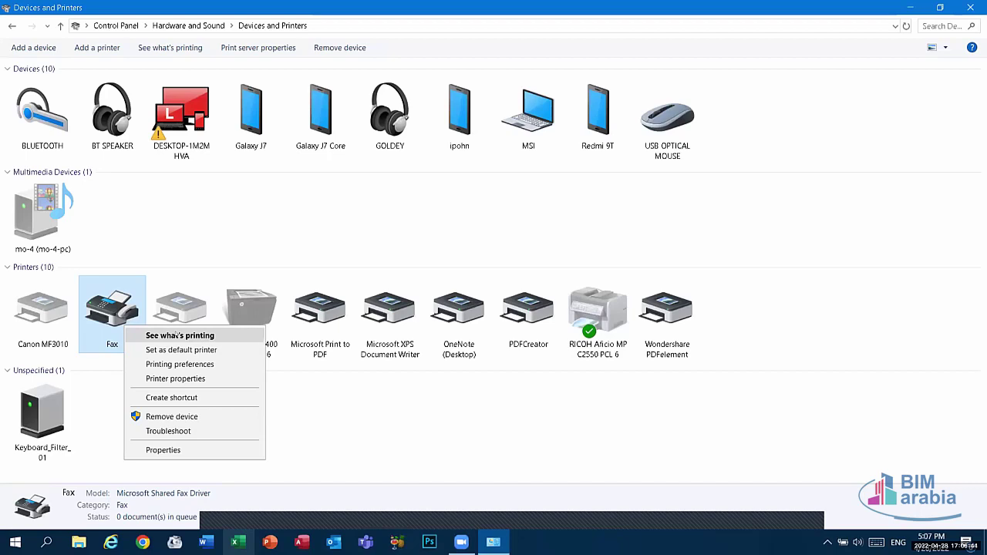
left_click(199, 336)
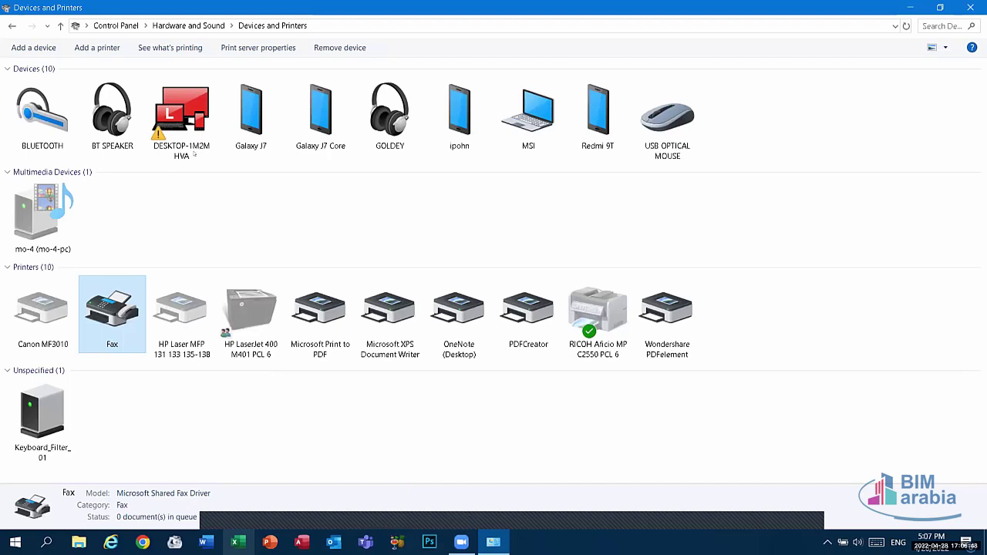
left_click(128, 139)
left_click(128, 139)
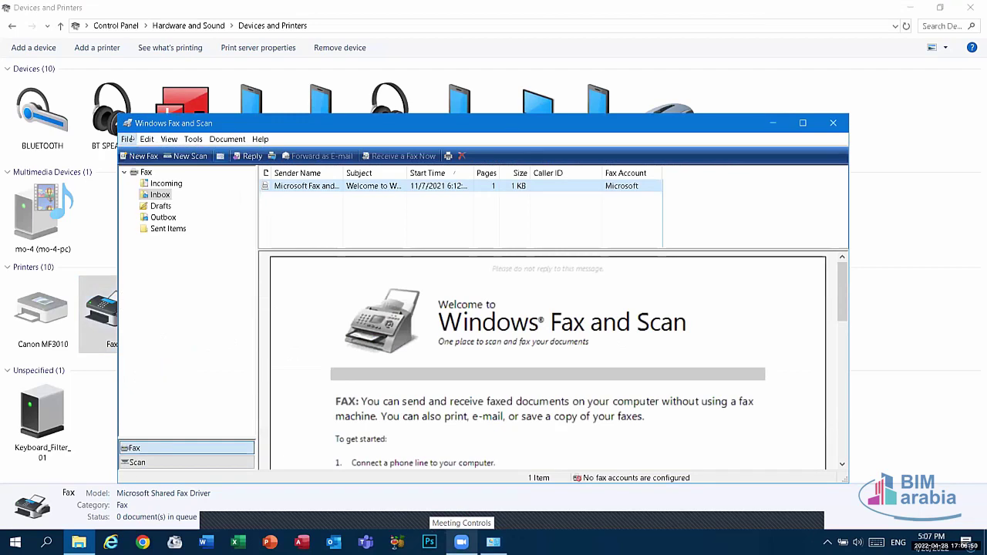
left_click(260, 139)
left_click(833, 122)
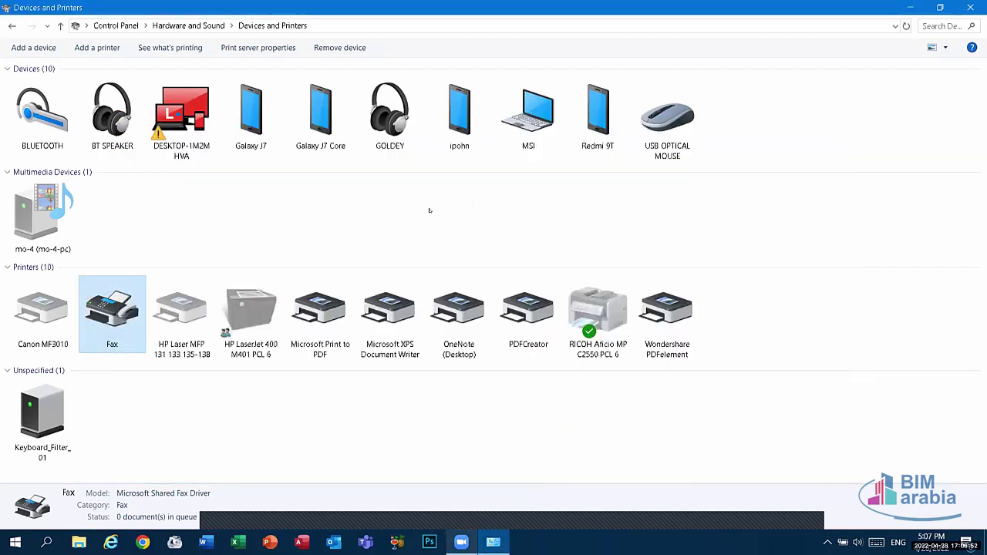
Step: View the Microsoft Print to PDF print queue in a maximized window, check its available printer options, and close it
right_click(339, 318)
left_click(343, 326)
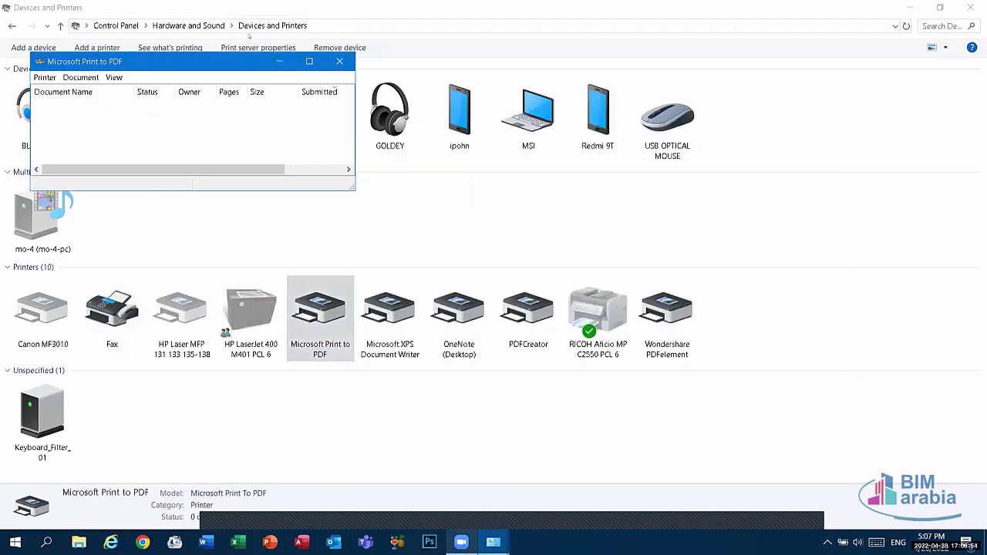
left_click(310, 61)
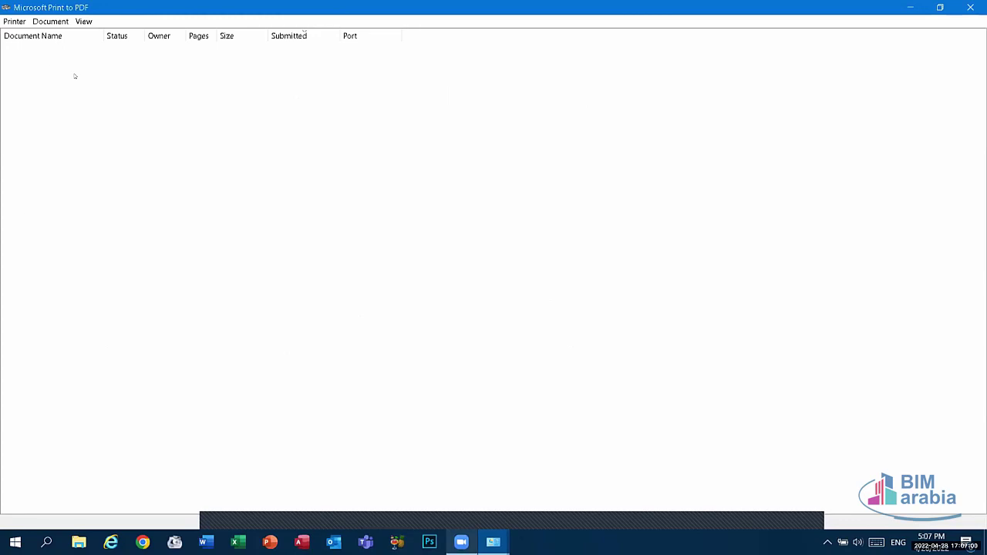
right_click(42, 54)
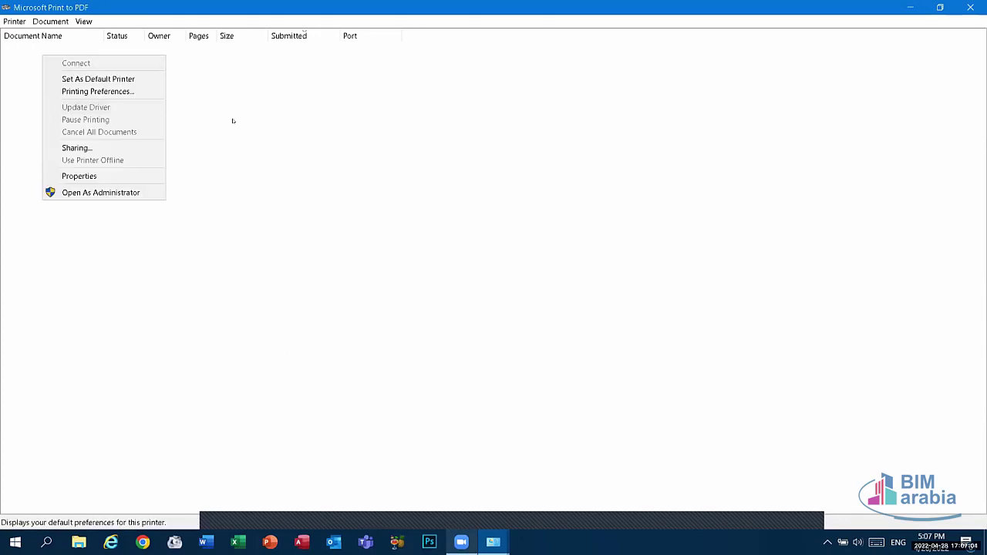
left_click(362, 165)
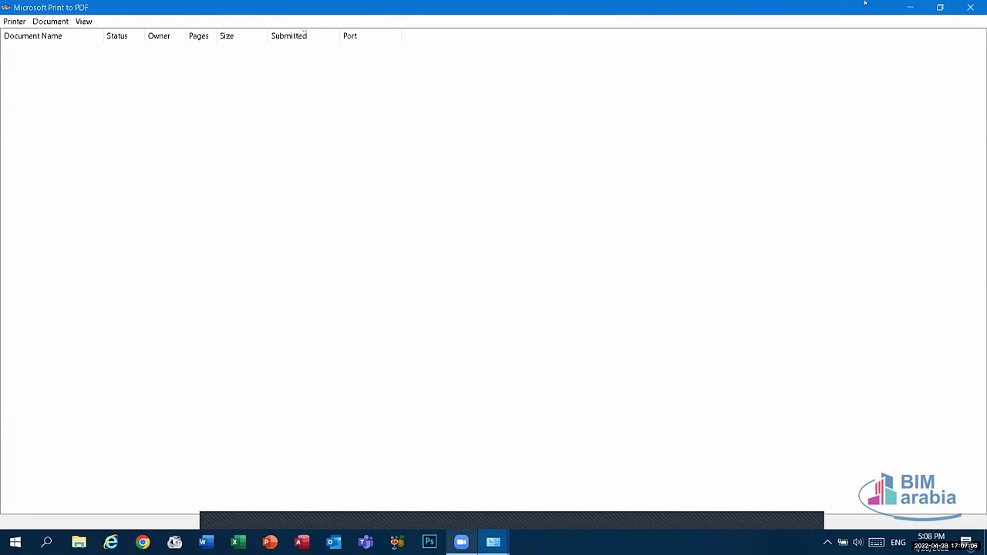
left_click(971, 7)
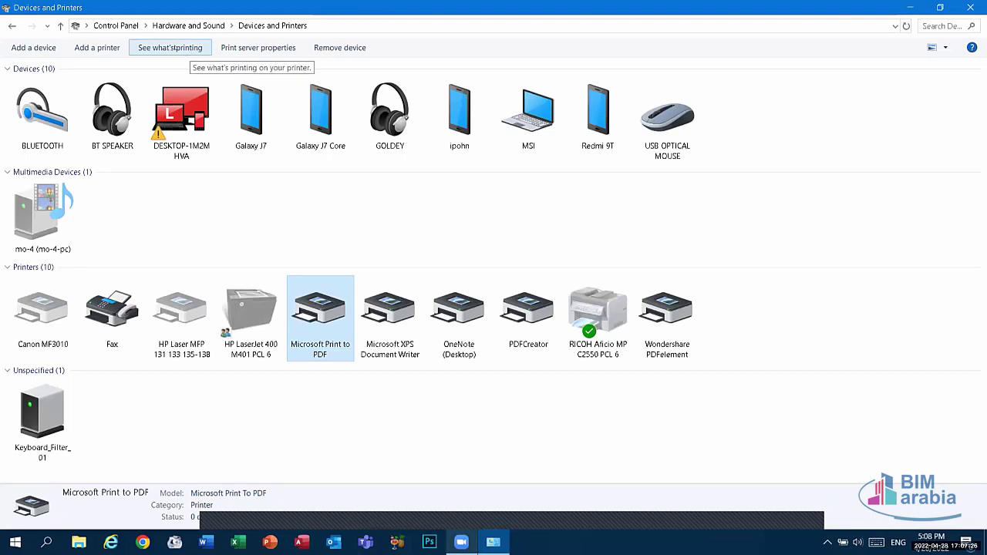
Step: Return to the Control Panel home and open the list of installed programs in Programs and Features
left_click(158, 54)
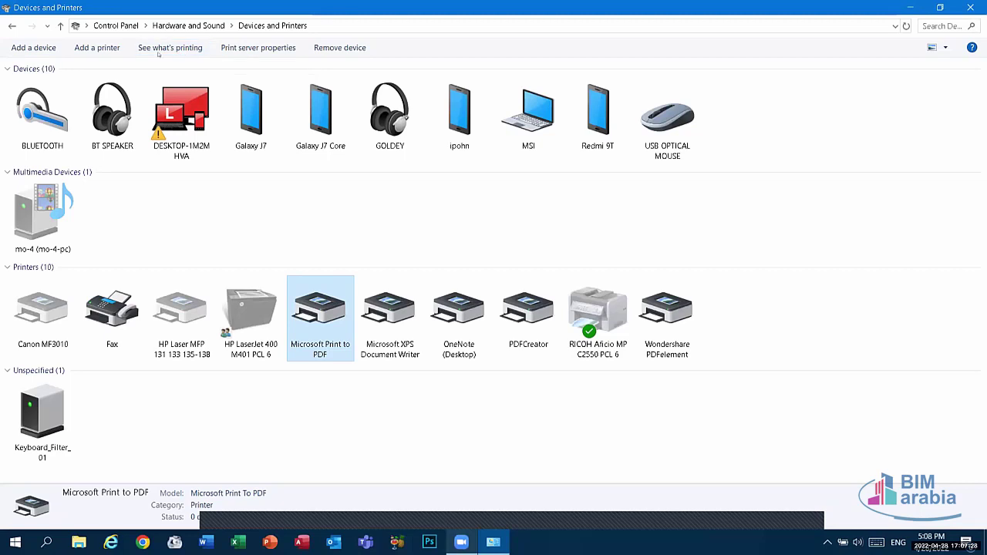
left_click(12, 26)
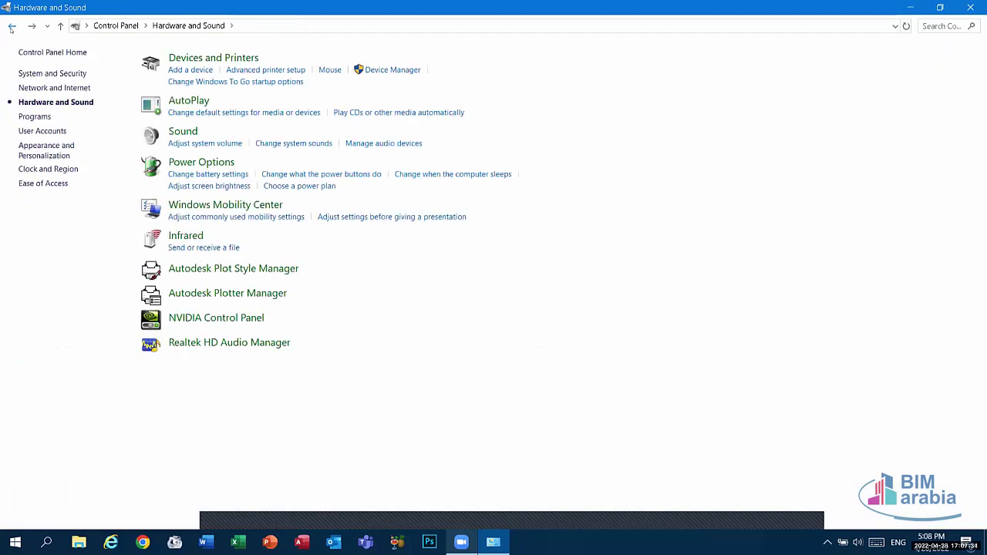
left_click(11, 26)
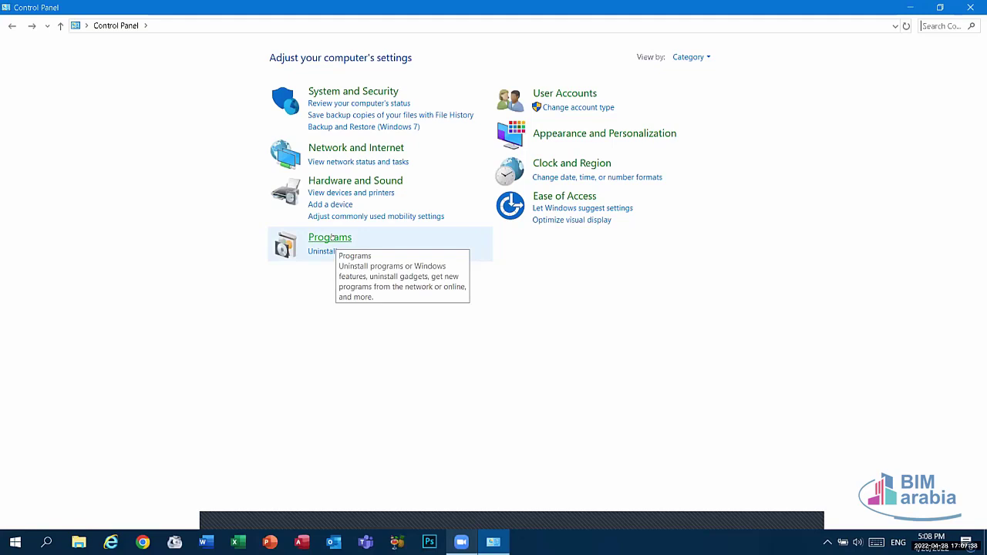
left_click(332, 239)
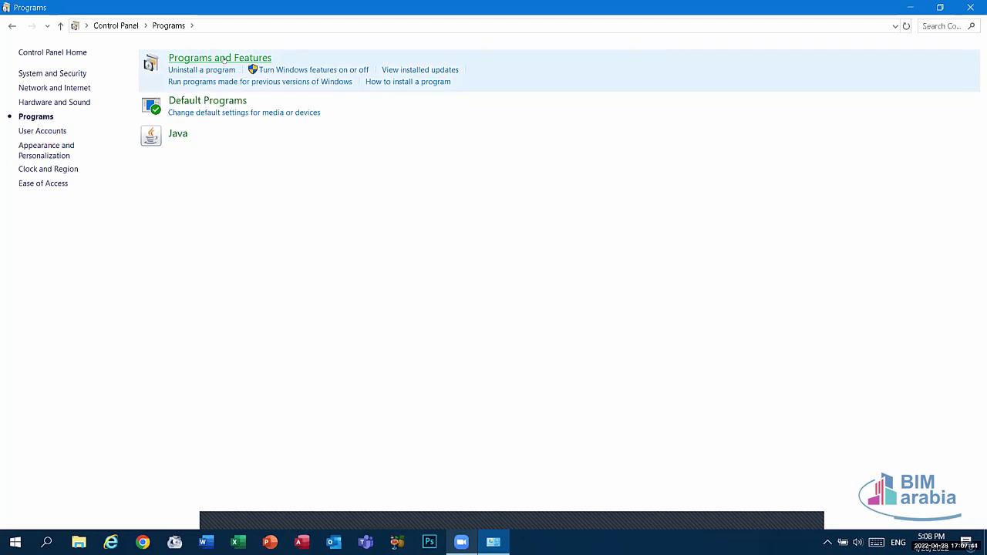
left_click(223, 58)
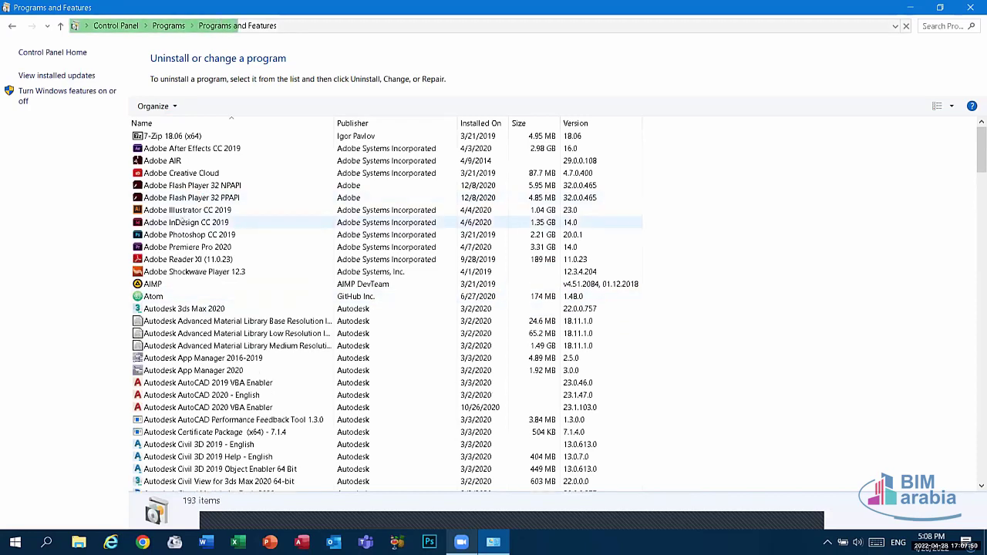
left_click(171, 222)
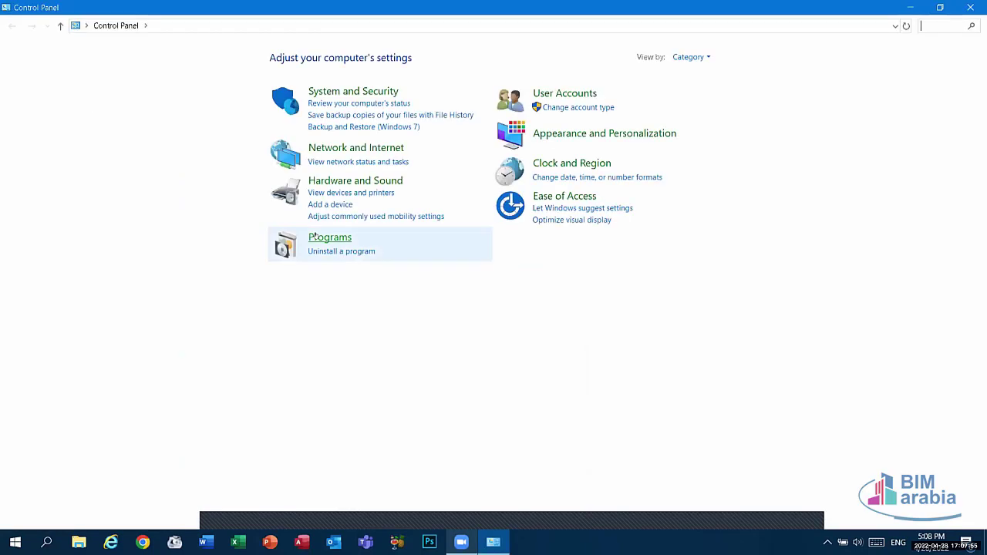
Step: Reopen Programs and Features, select Adobe InDesign CC 2019 to show its uninstall option, and return to the Control Panel home
left_click(315, 235)
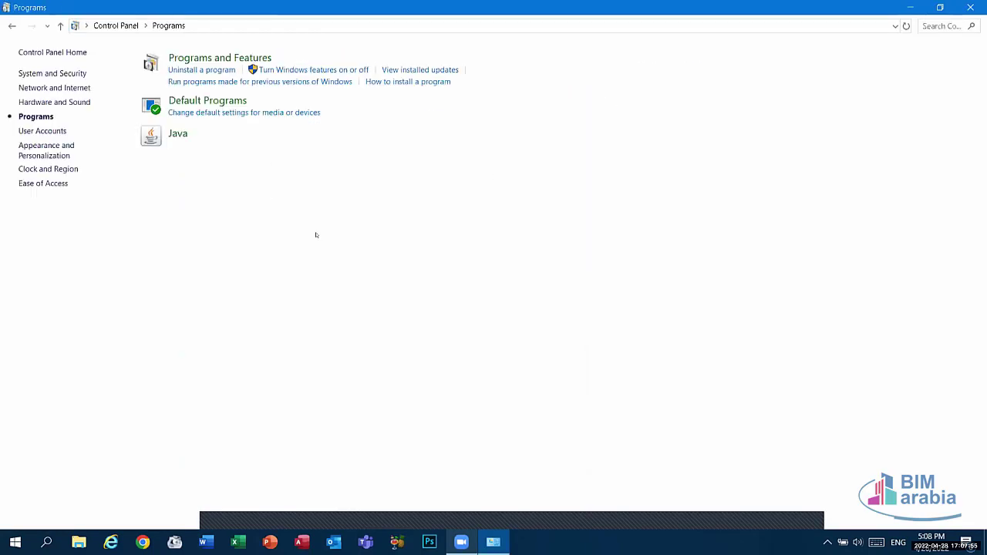
left_click(202, 57)
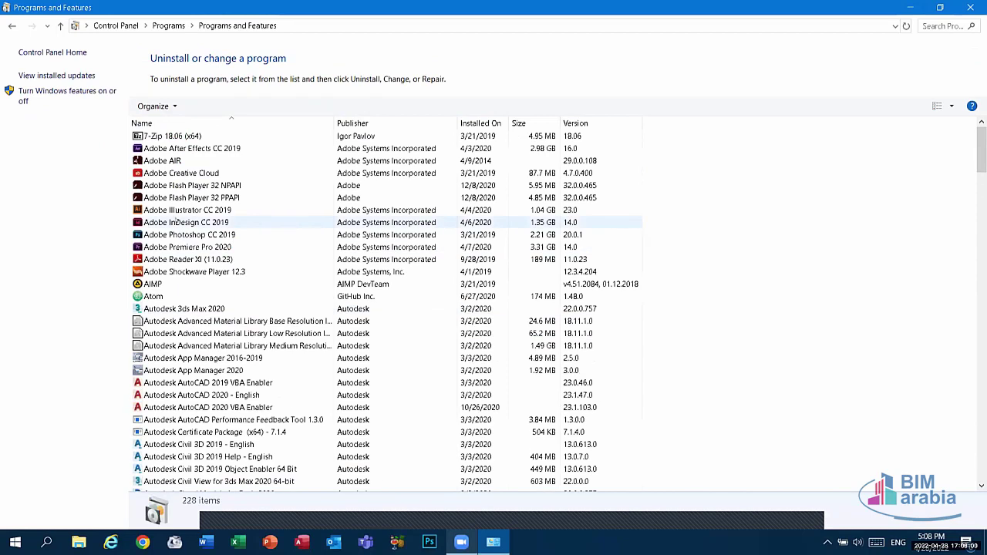
left_click(176, 223)
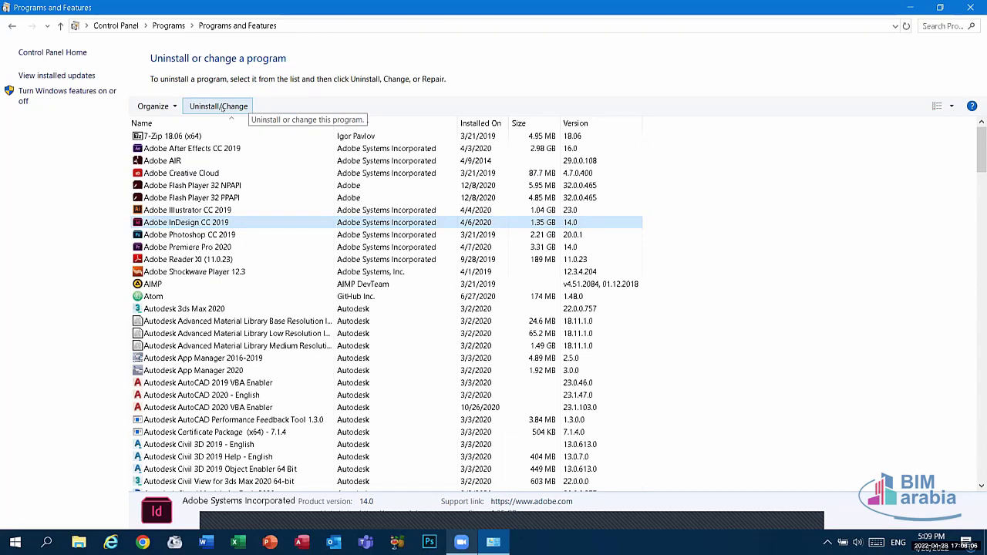
left_click(12, 26)
left_click(12, 26)
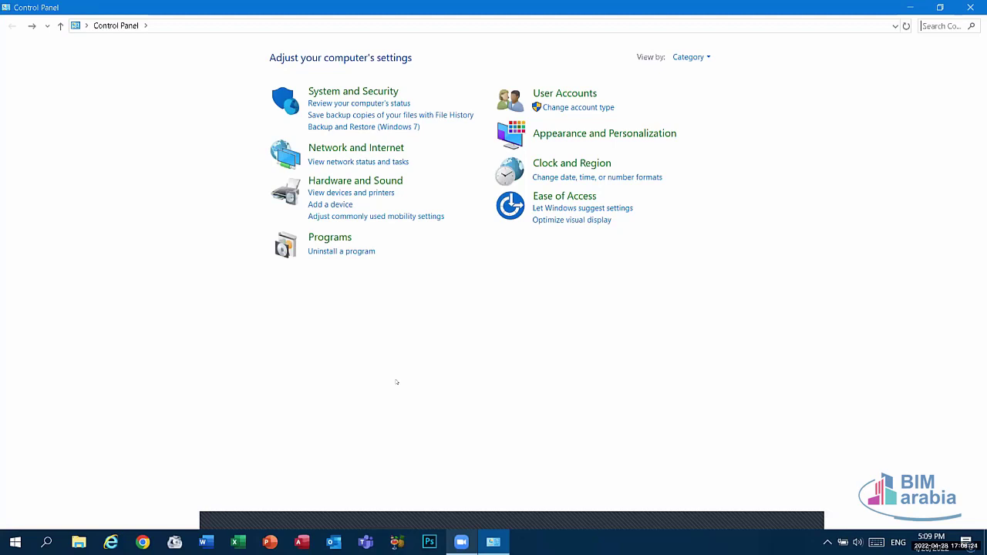
Step: View the account name change form in User Accounts, cancel it without entering a name, and return to the Control Panel home
left_click(15, 542)
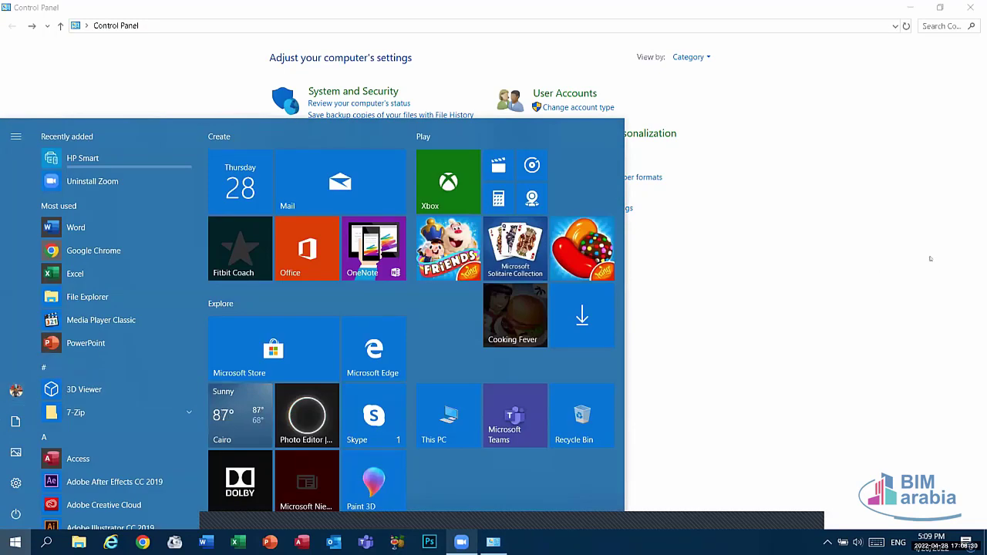
key("Escape")
left_click(578, 94)
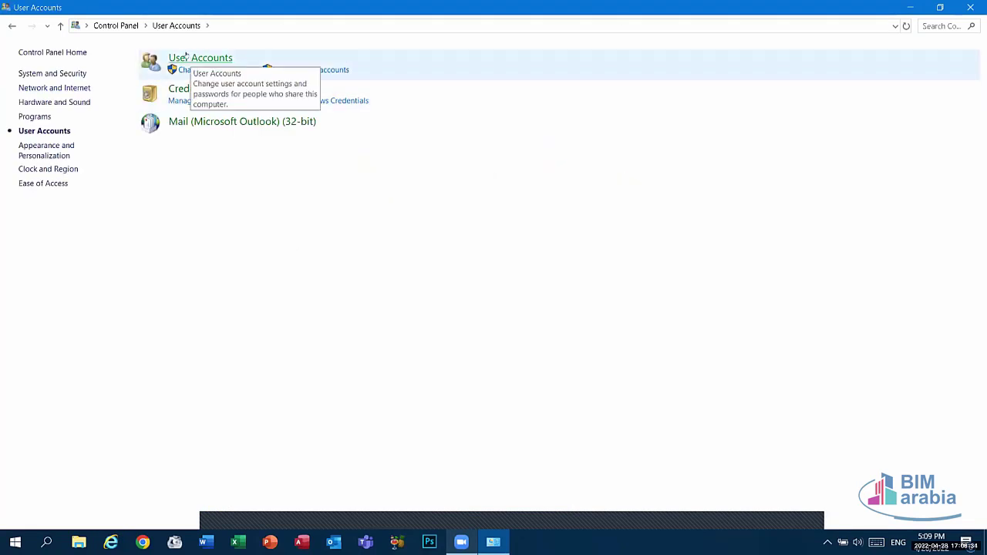
left_click(222, 70)
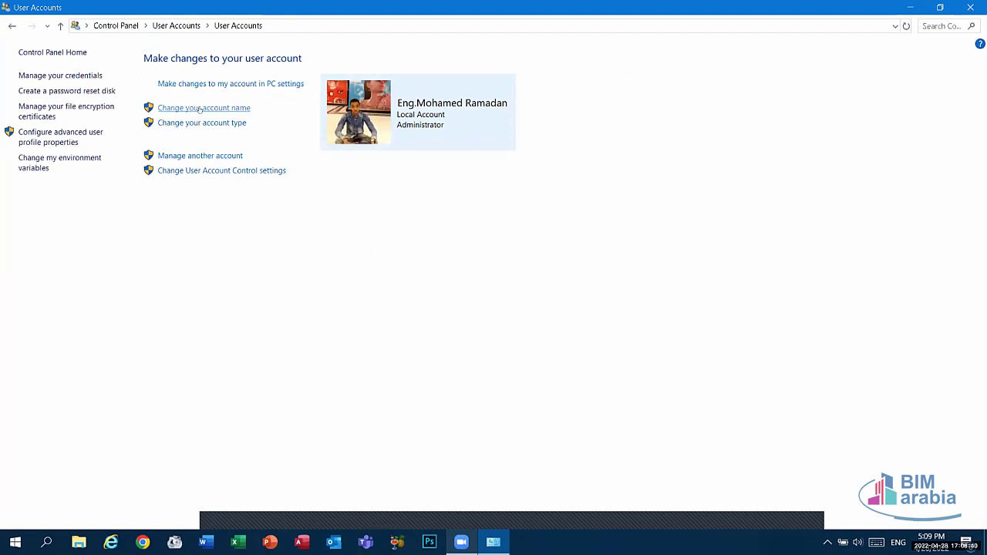
left_click(234, 108)
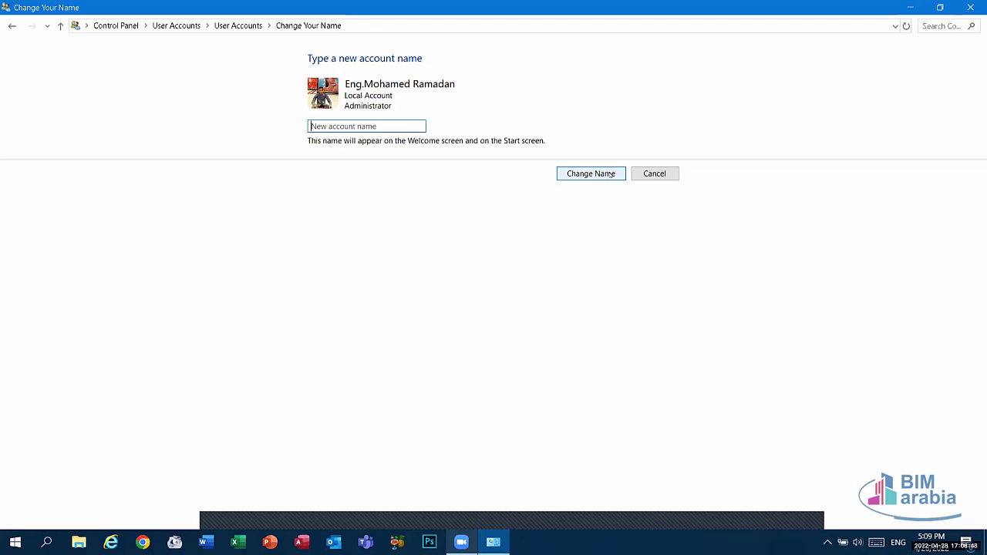
left_click(654, 172)
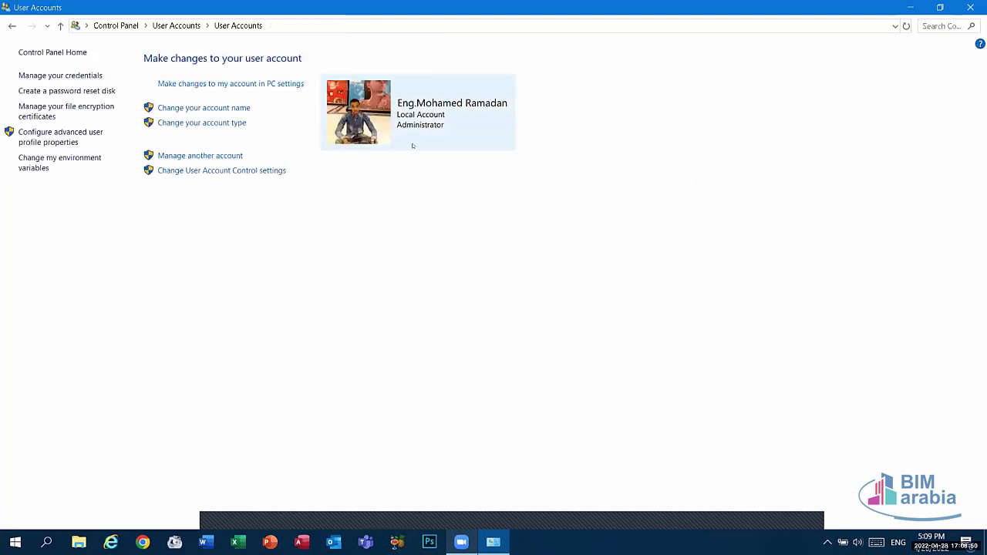
left_click(11, 25)
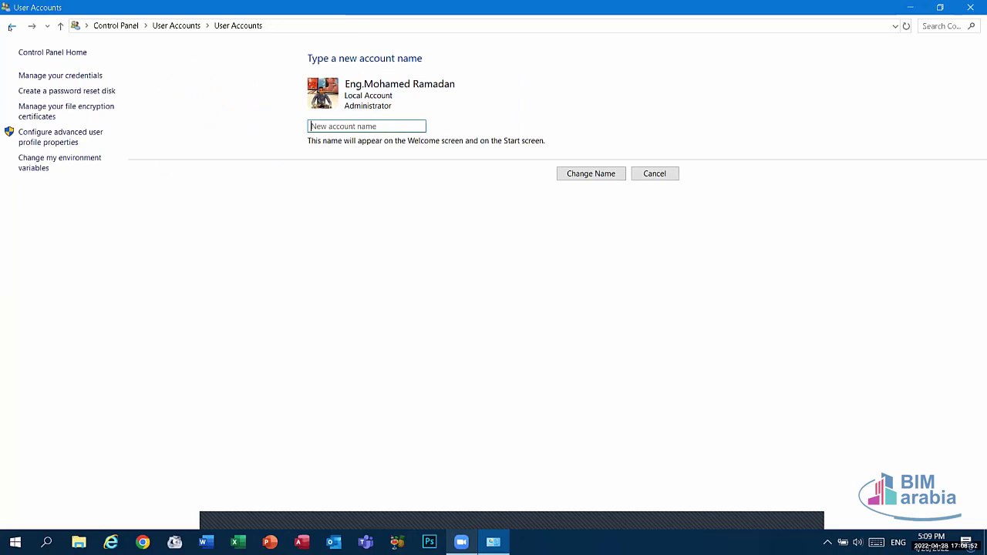
left_click(11, 25)
left_click(11, 25)
left_click(11, 25)
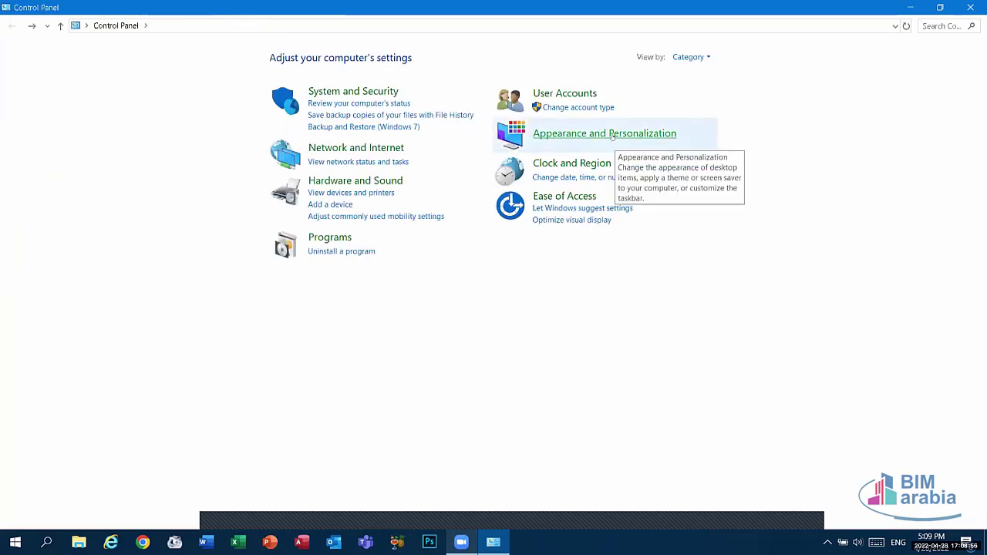
Step: View the Taskbar and Navigation settings under Appearance and Personalization, close them, and return to the Control Panel home
left_click(613, 134)
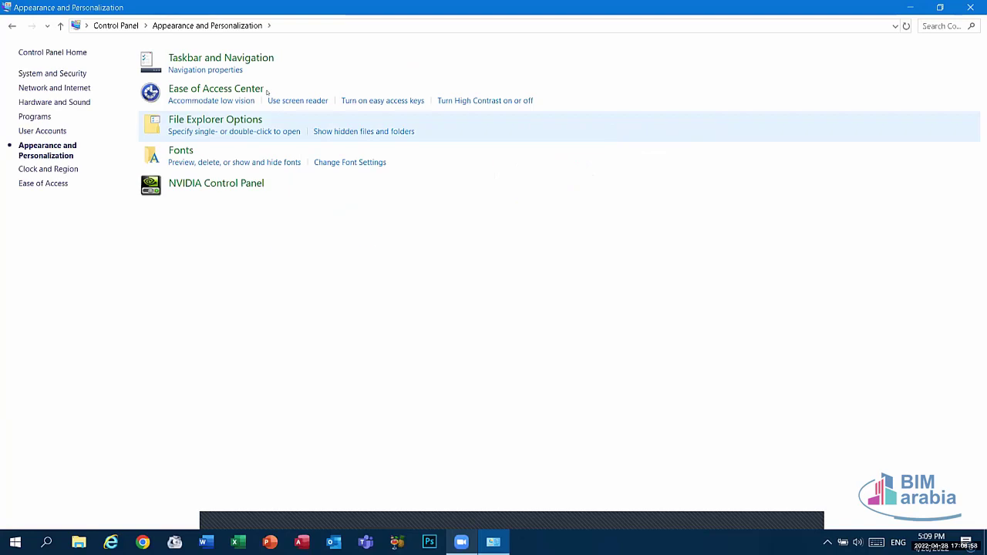
left_click(240, 59)
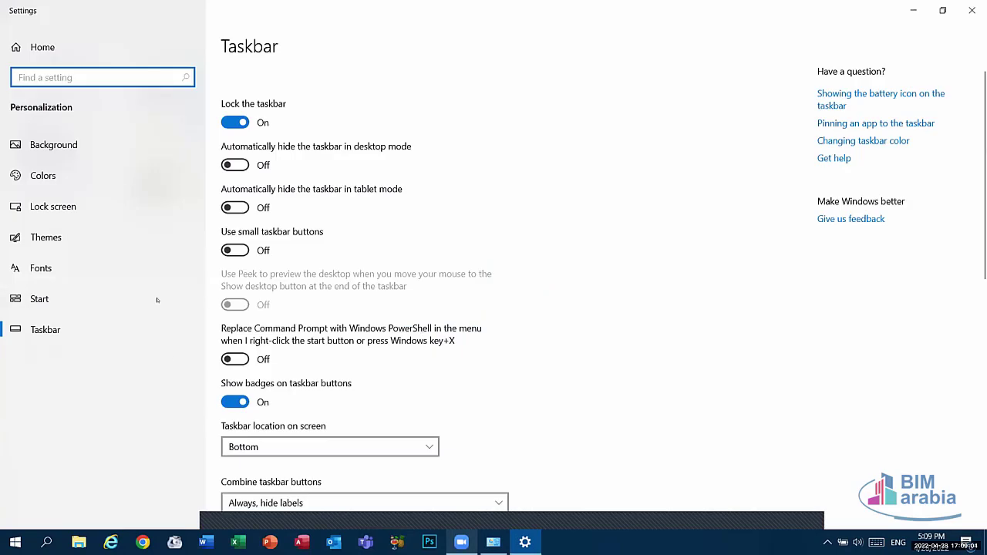
left_click(972, 10)
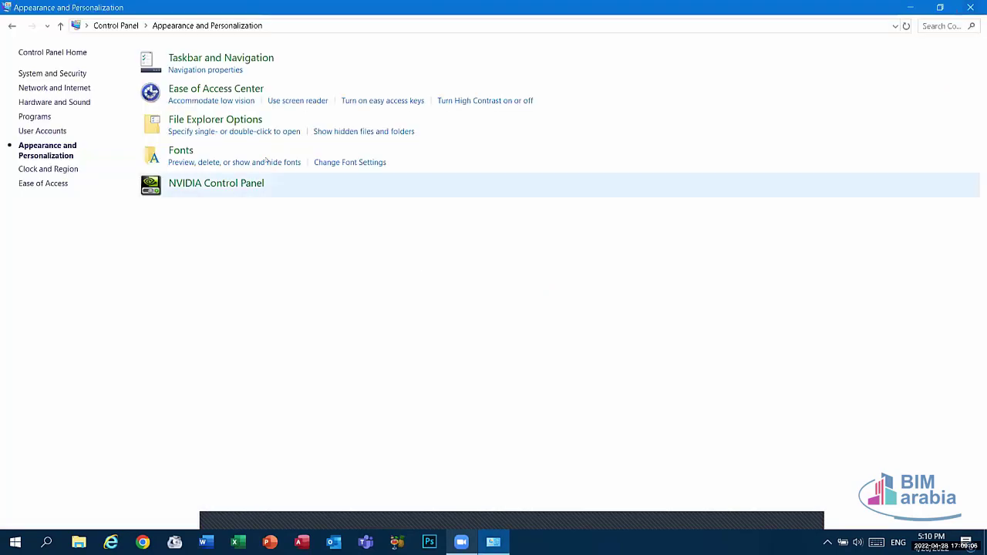
left_click(12, 26)
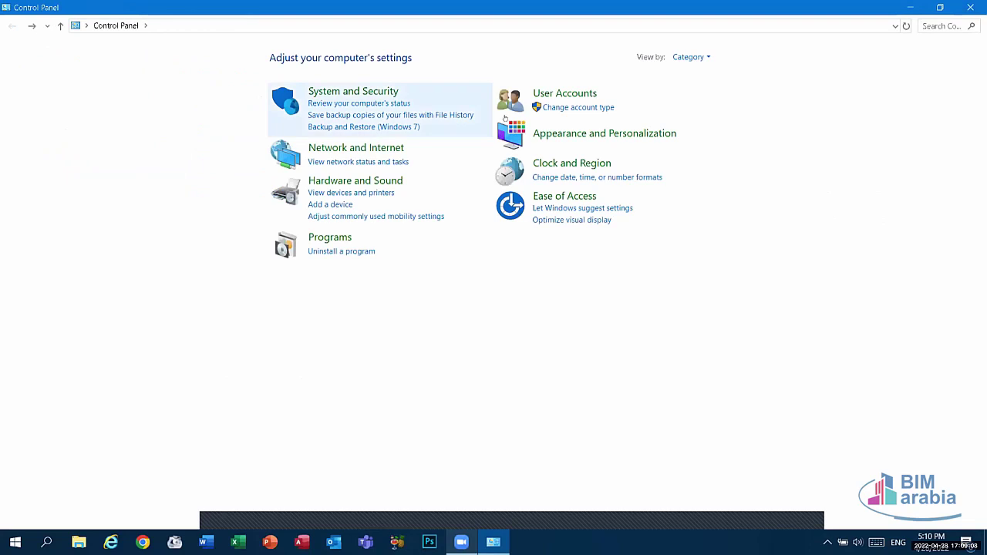
Step: Open Date and Time under Clock and Region, view the form for changing the date and time, and close the dialogs
left_click(570, 162)
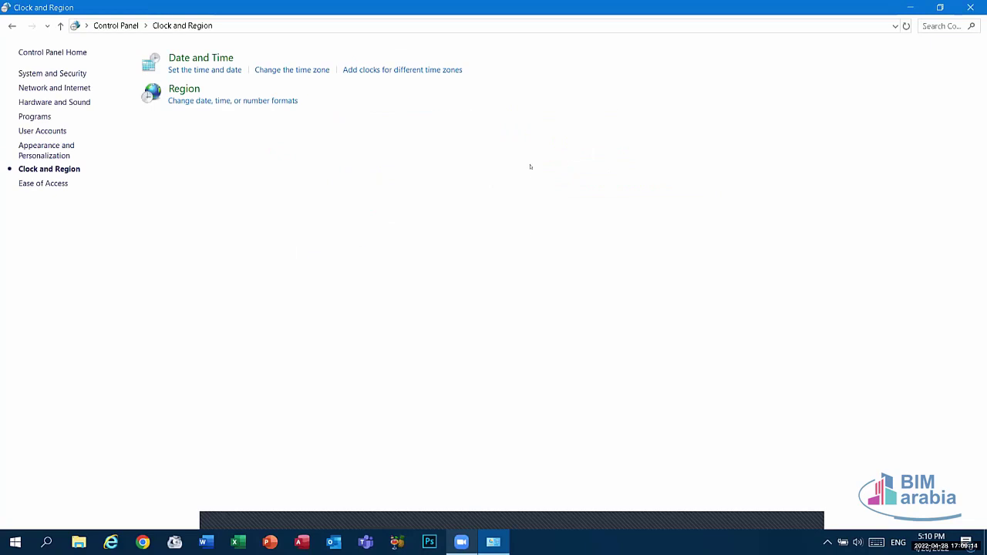
left_click(217, 55)
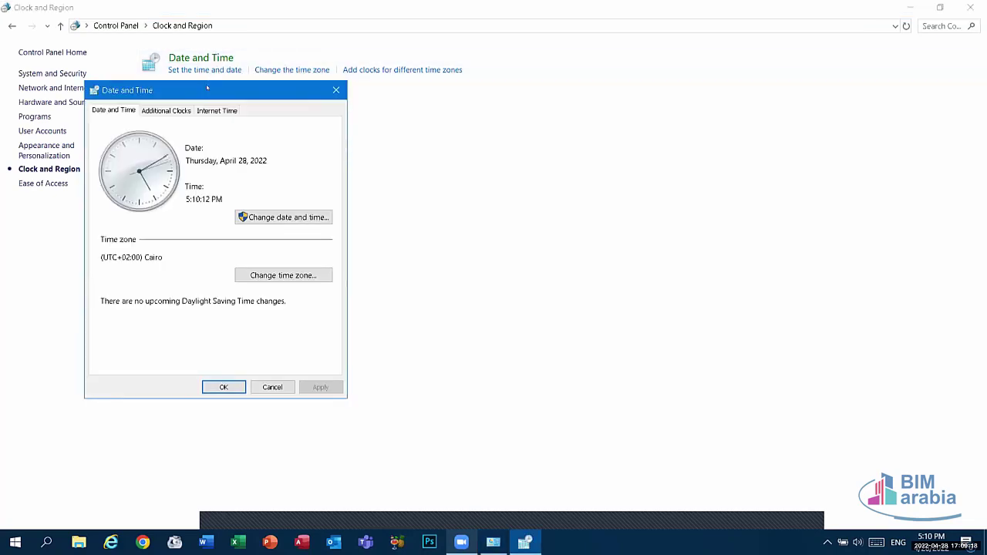
left_click_drag(208, 95, 438, 72)
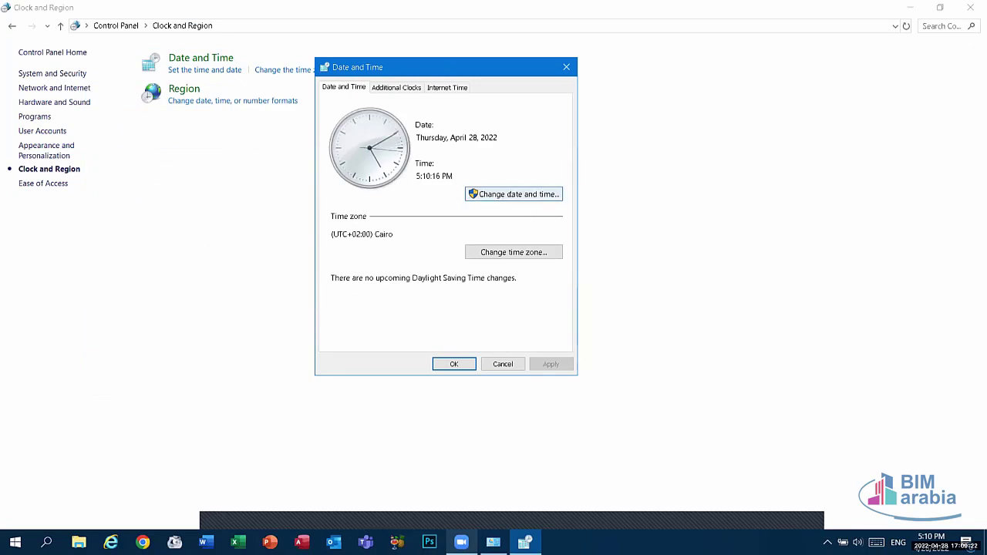
left_click(514, 194)
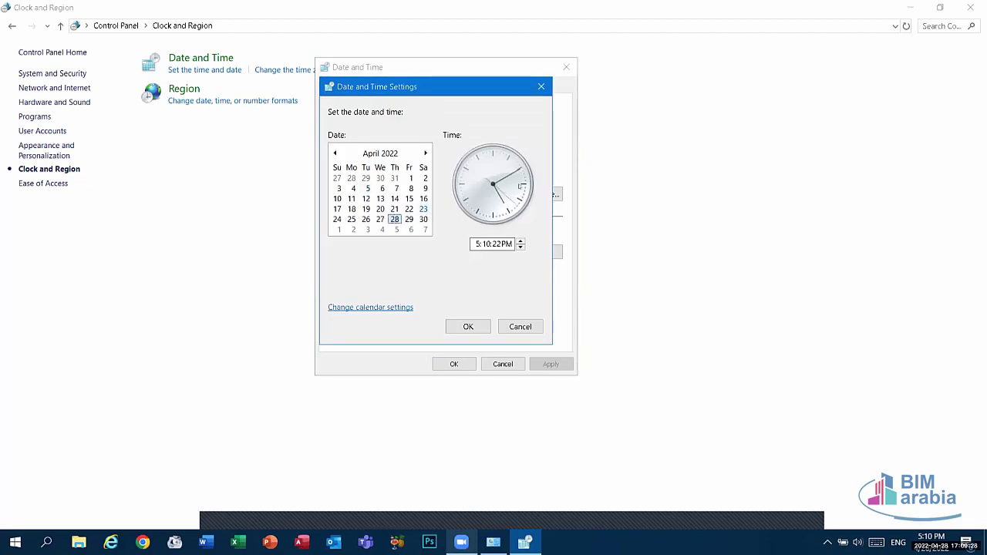
left_click(542, 86)
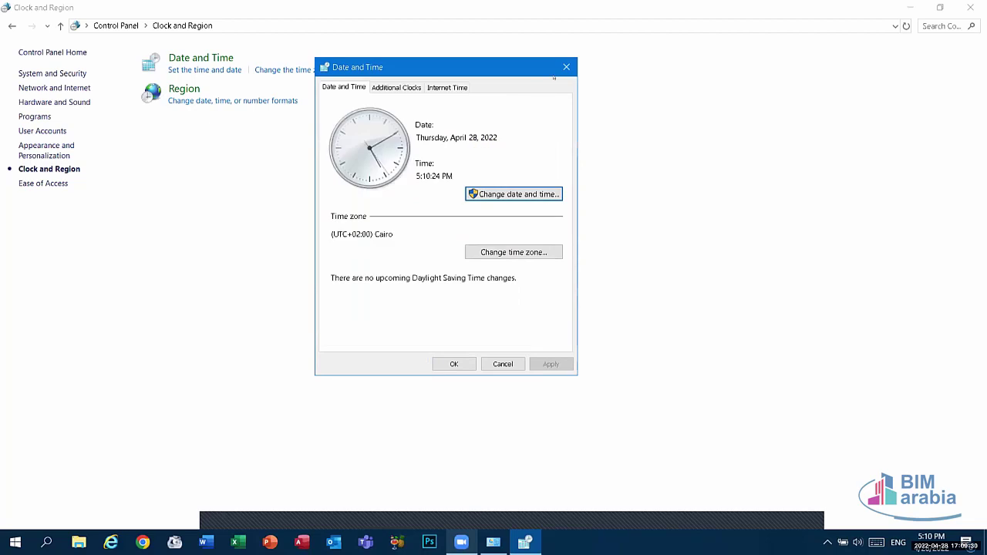
left_click(565, 68)
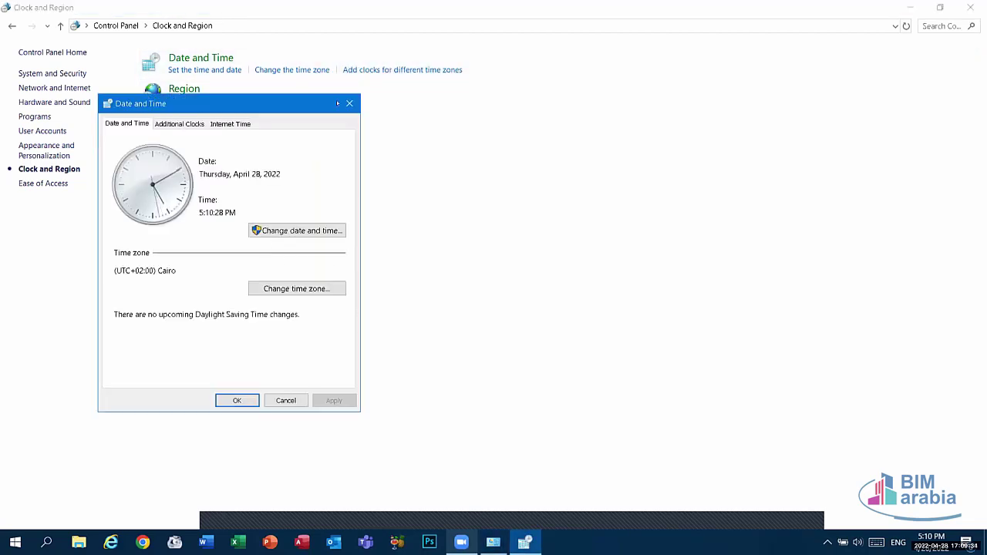
left_click(349, 103)
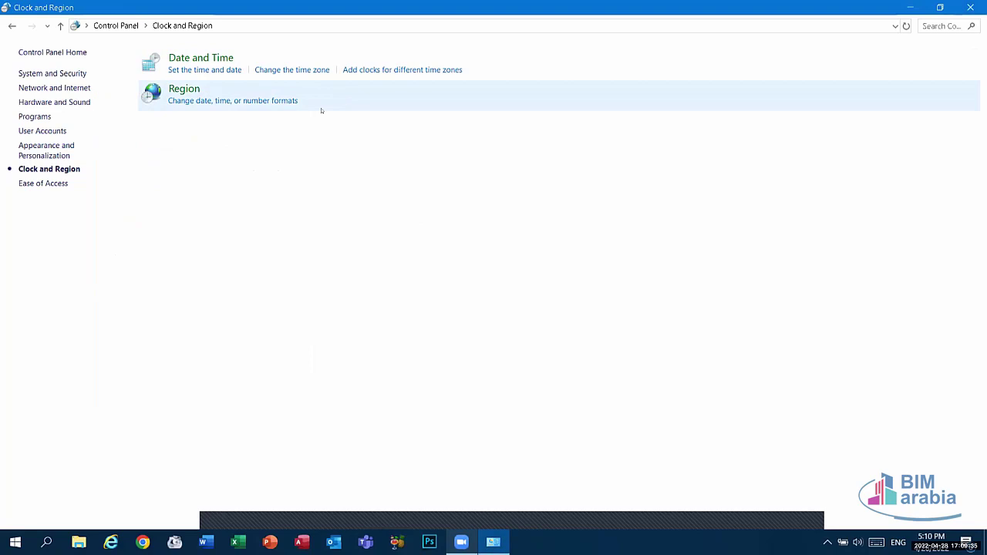
Step: Open the Region settings, reposition the dialog, and browse the regional format list and the short time option without changing them
left_click(190, 92)
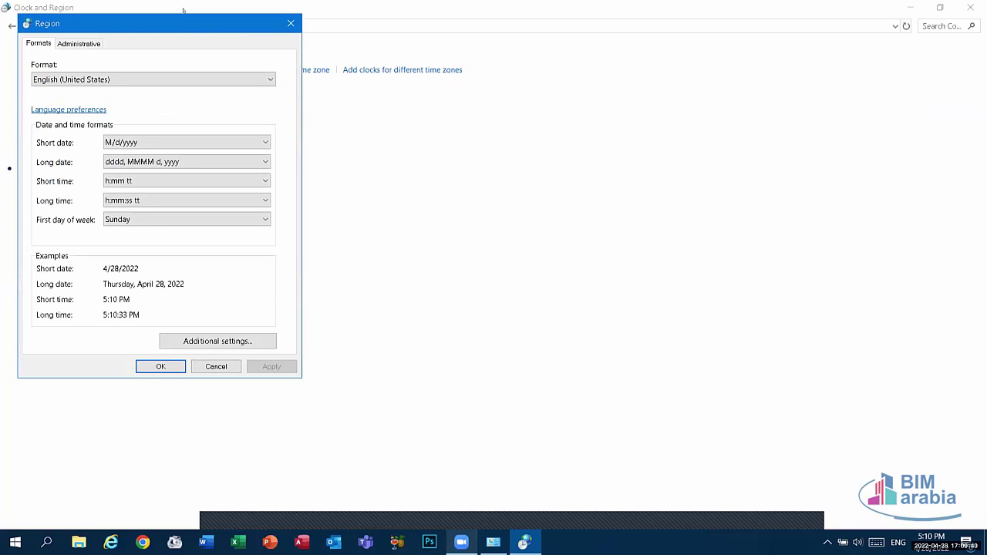
left_click_drag(183, 22, 602, 93)
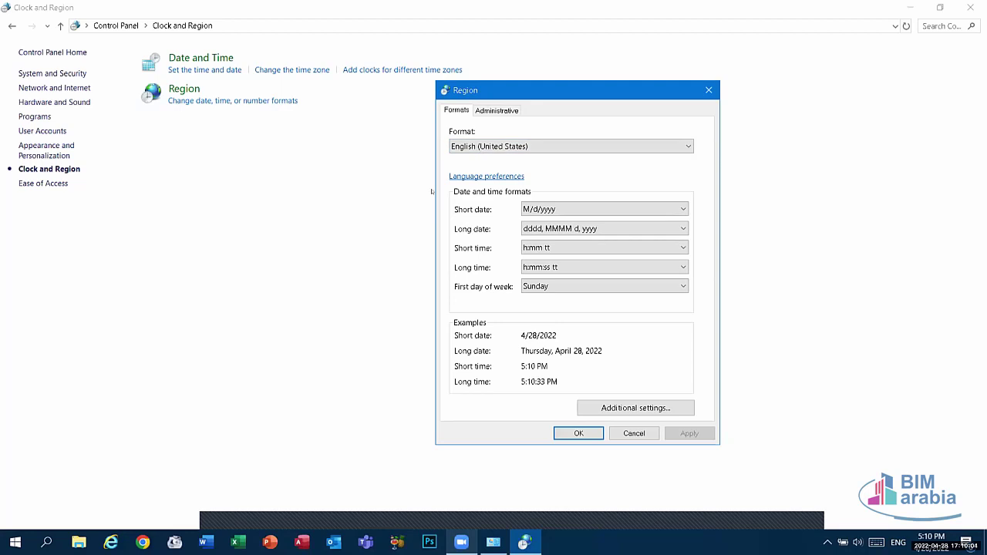
left_click(489, 148)
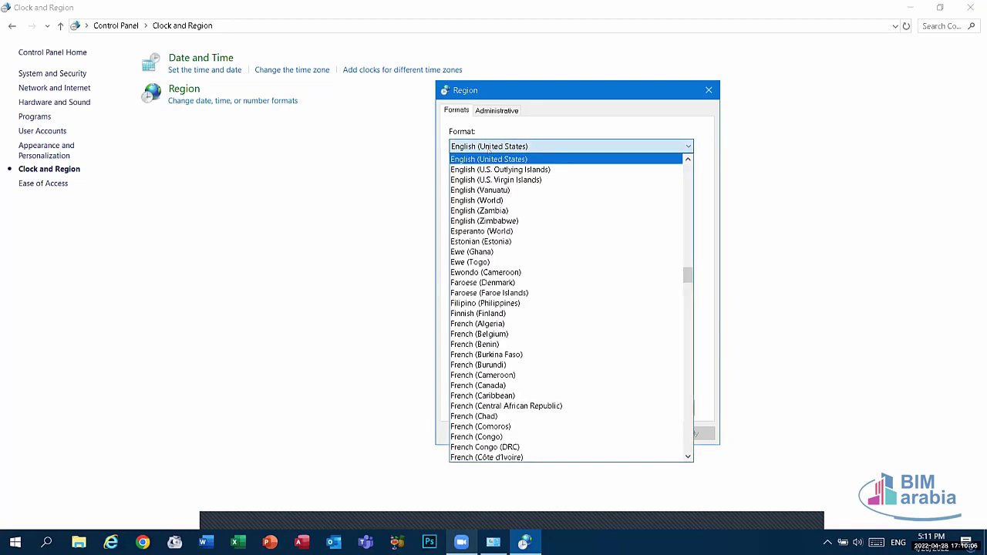
scroll(567, 332, "down", 5)
scroll(567, 331, "up", 4)
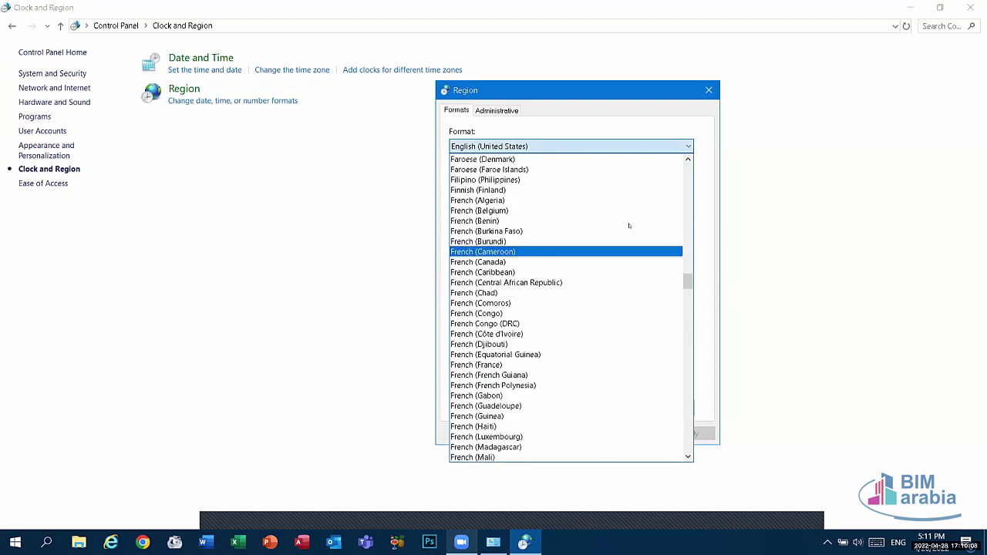
left_click(692, 119)
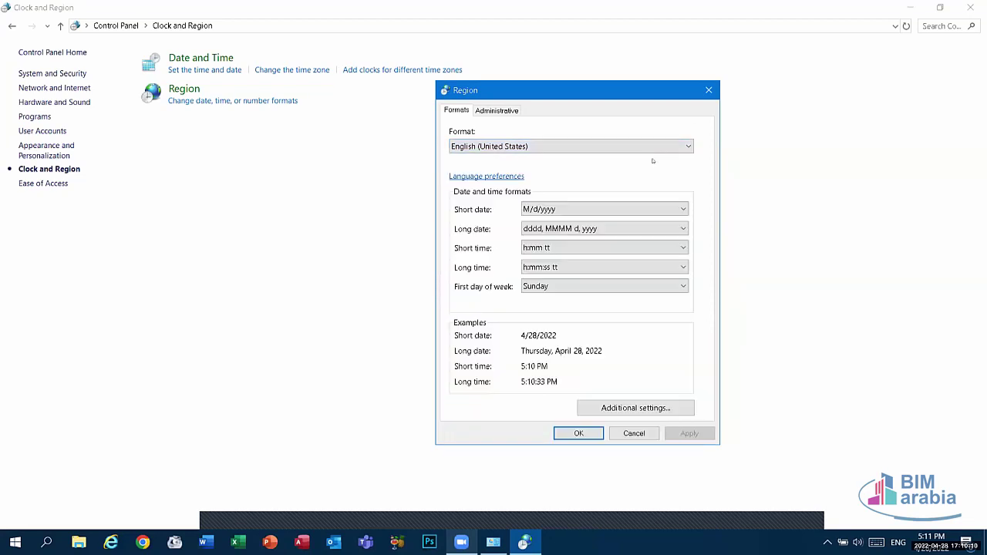
left_click(587, 247)
left_click(587, 248)
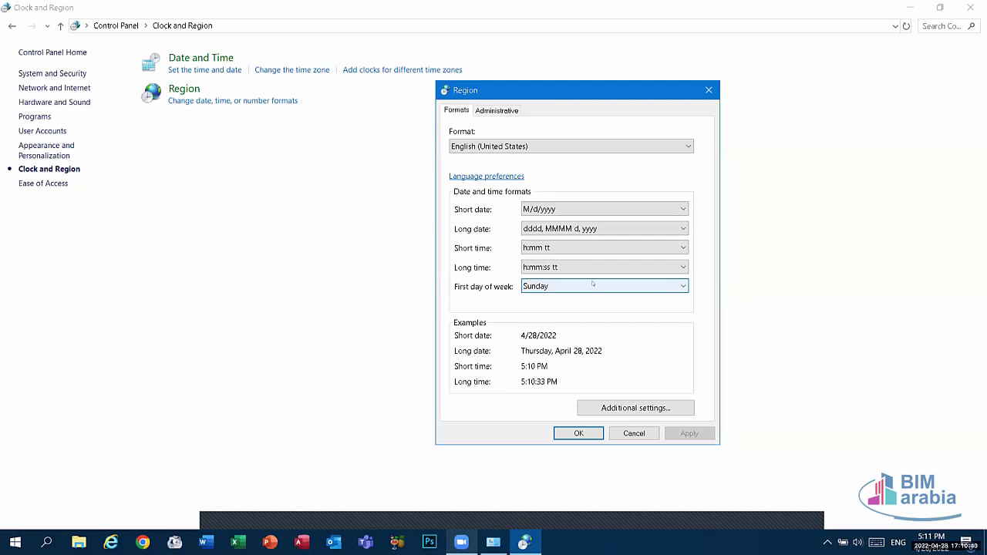
Step: Set the first day of the week to Saturday in the Region settings, apply it, and return to the Control Panel home
left_click(562, 286)
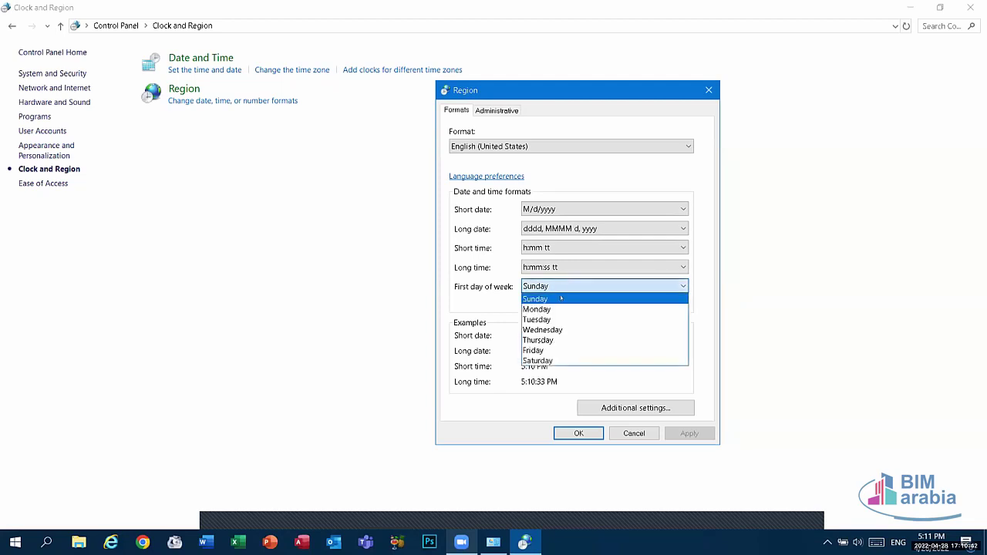
left_click(556, 361)
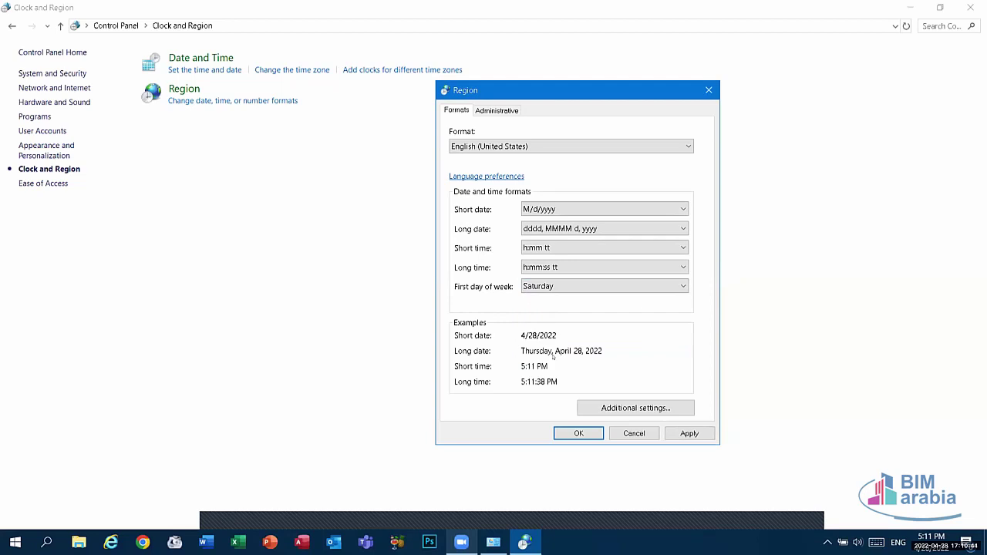
left_click(690, 434)
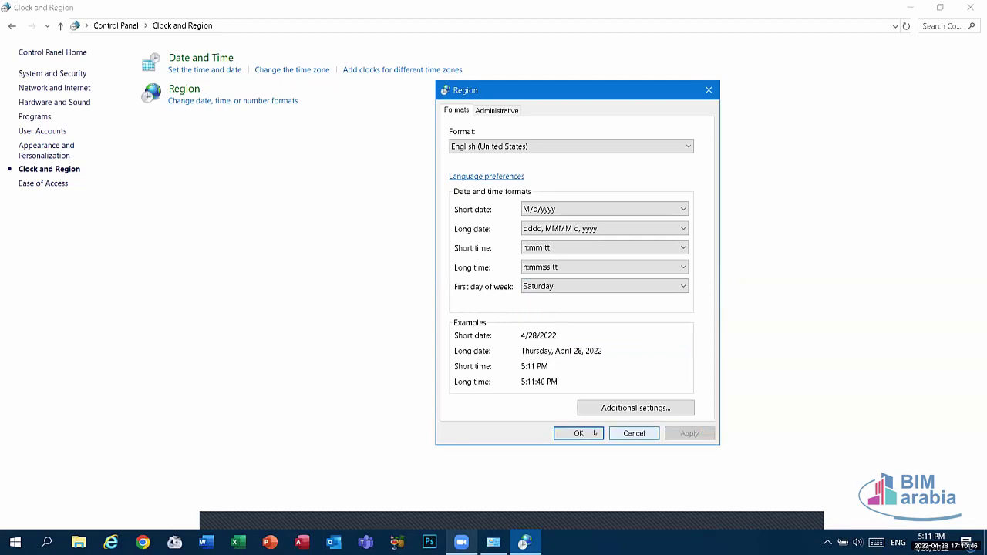
left_click(578, 434)
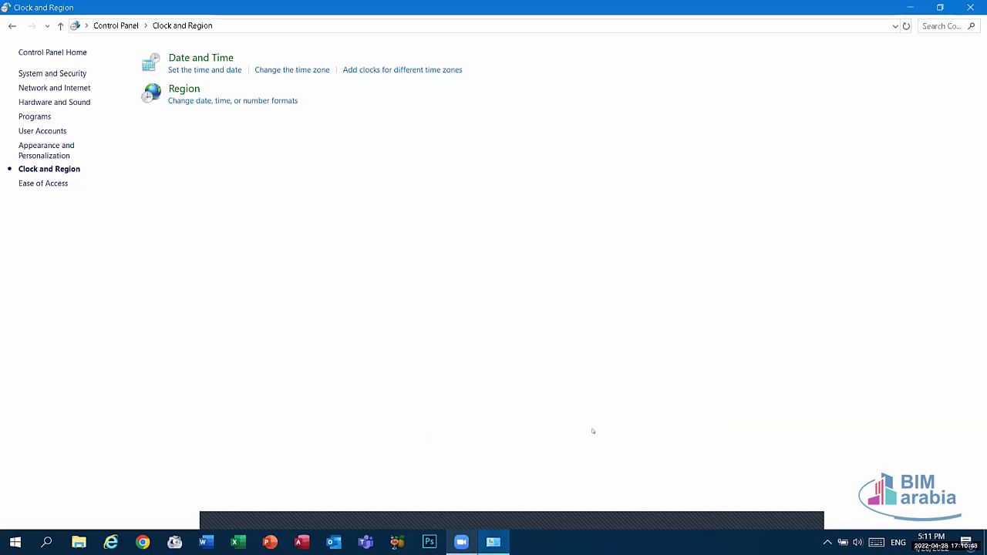
key("alt+Left")
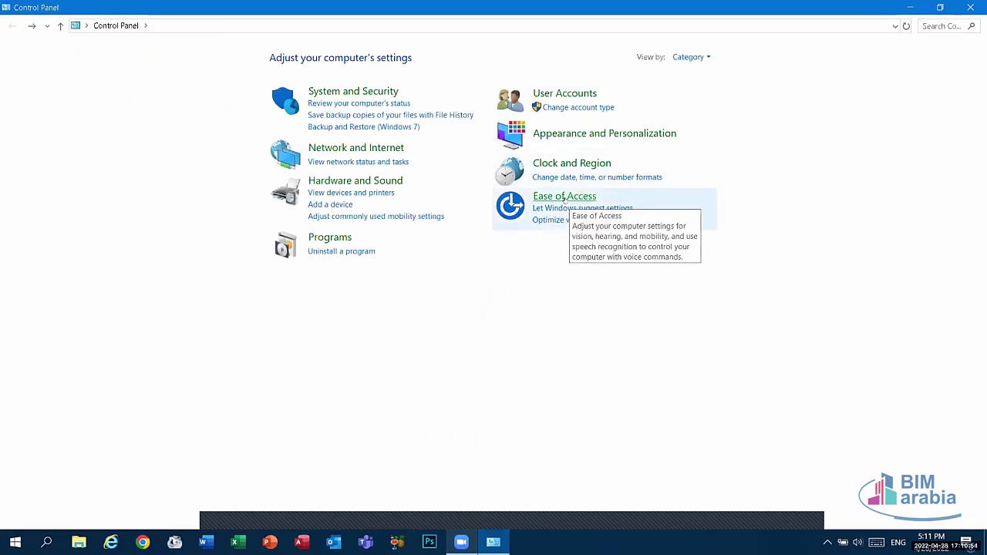
Step: Turn on Mouse Keys in the Ease of Access Center's options for making the mouse easier to use, and apply the change
left_click(565, 198)
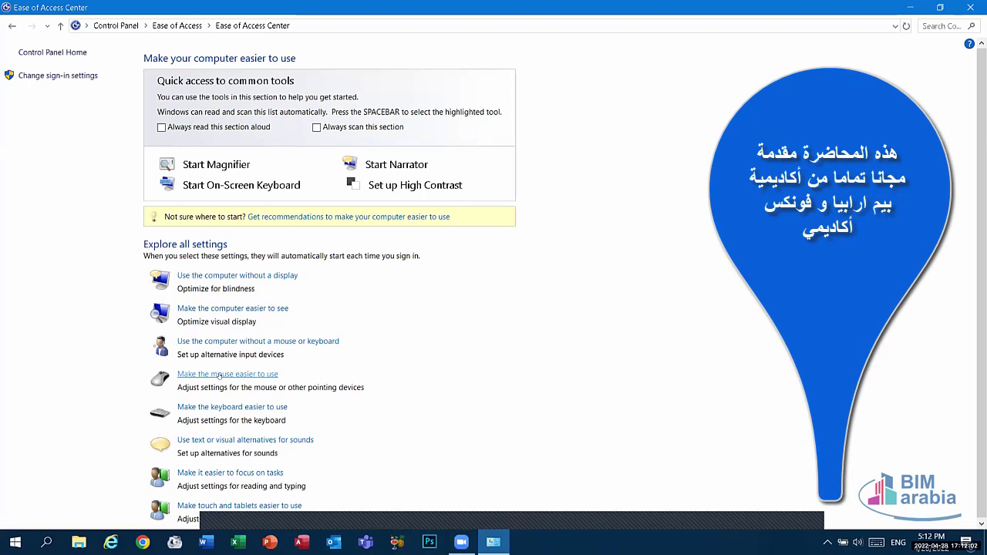
left_click(220, 375)
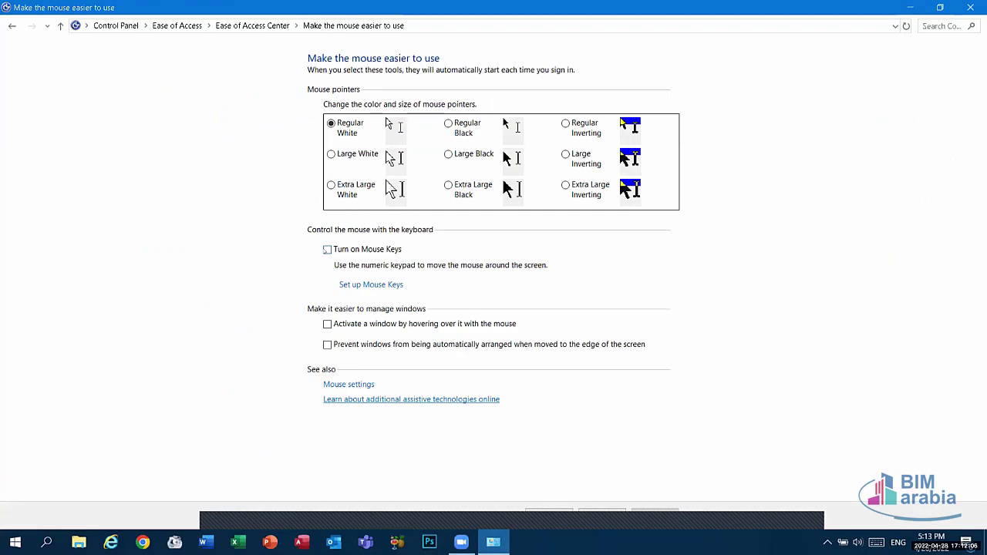
left_click(327, 250)
left_click(652, 511)
left_click(552, 509)
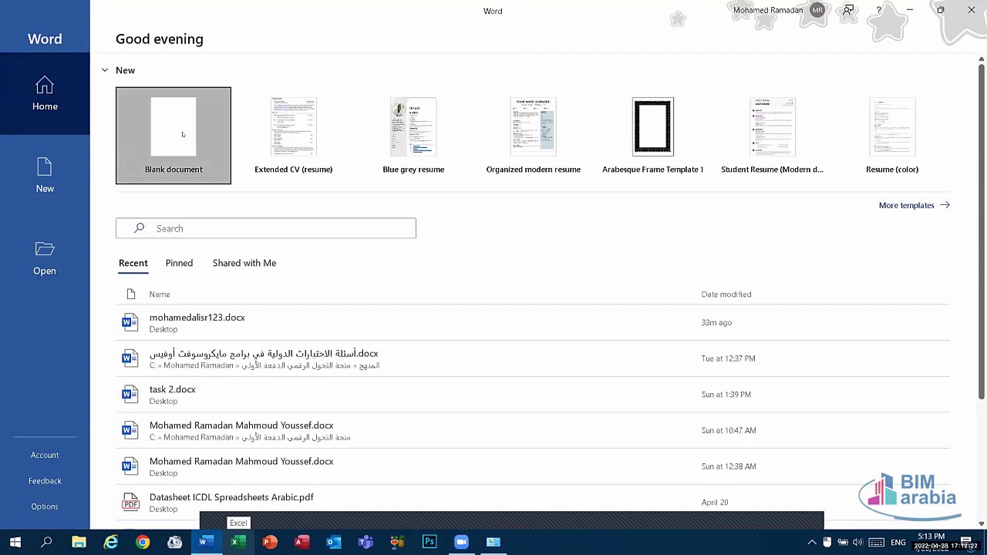
Step: Switch to Word and create a blank document for trying out keyboard input
left_click(182, 135)
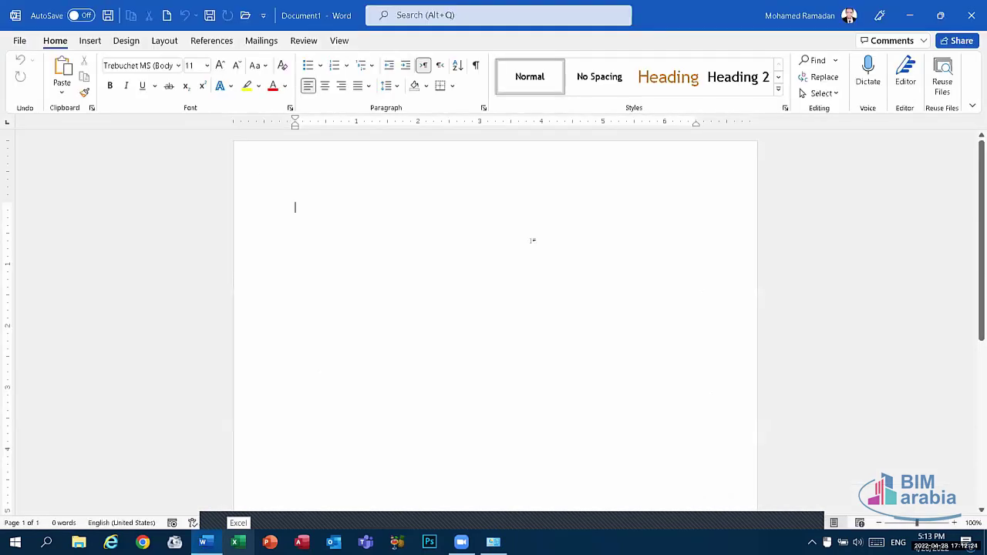
key("ctrl+z")
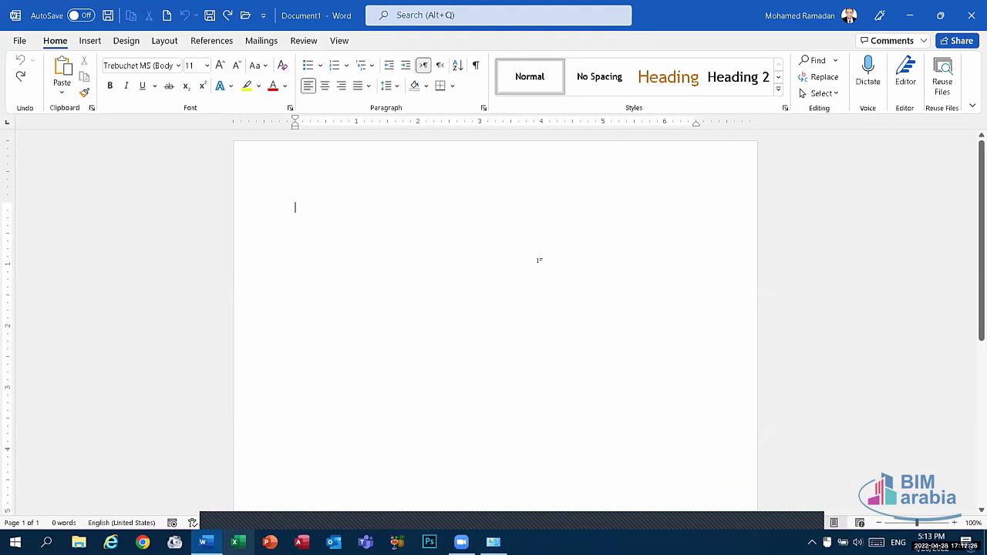
key("ctrl+y")
key("ctrl+z")
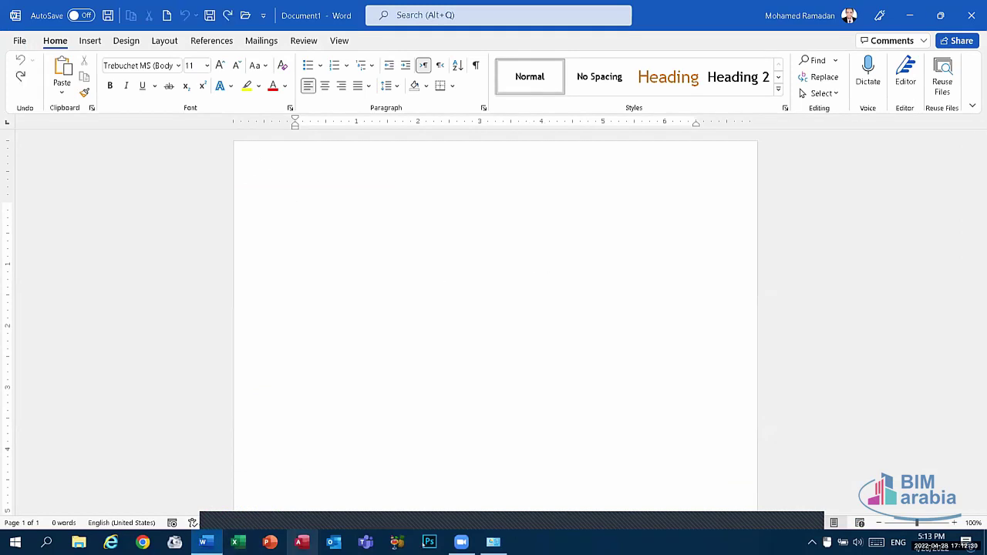
Step: Switch back to the Ease of Access Center and turn off Mouse Keys in the mouse settings
left_click(493, 543)
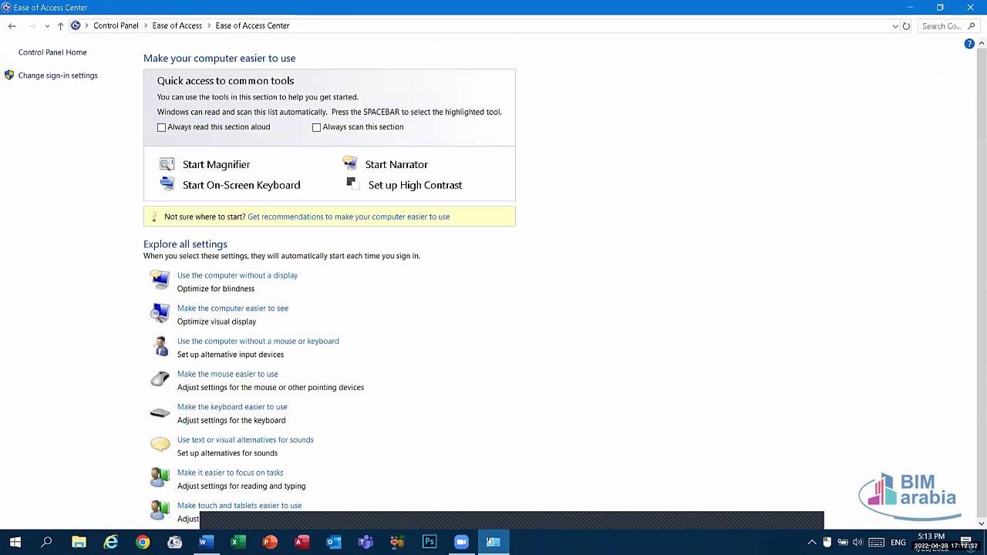
left_click(232, 375)
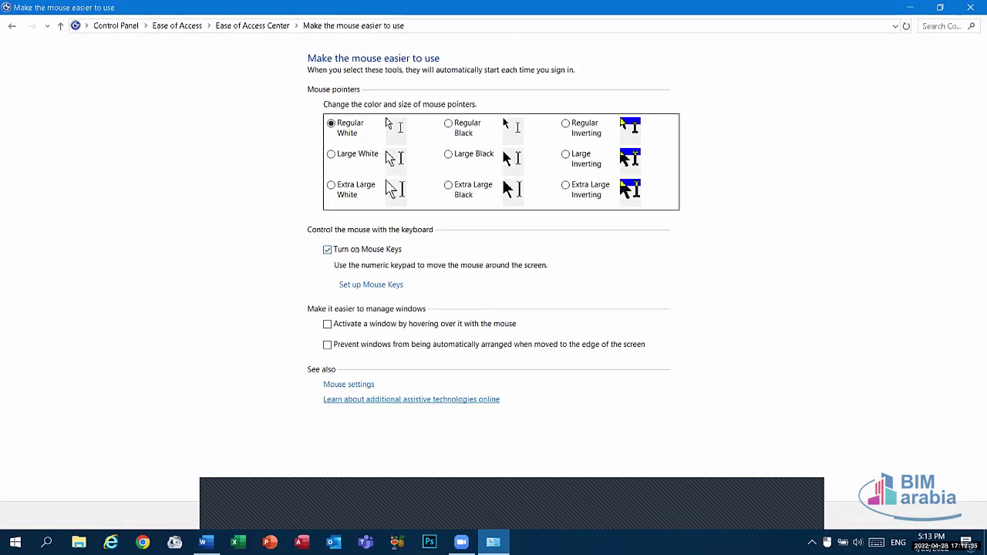
left_click(341, 250)
Step: Switch to the blank Word document and enter 5858658+69+*9 with 6 on a second line
key("alt+Tab")
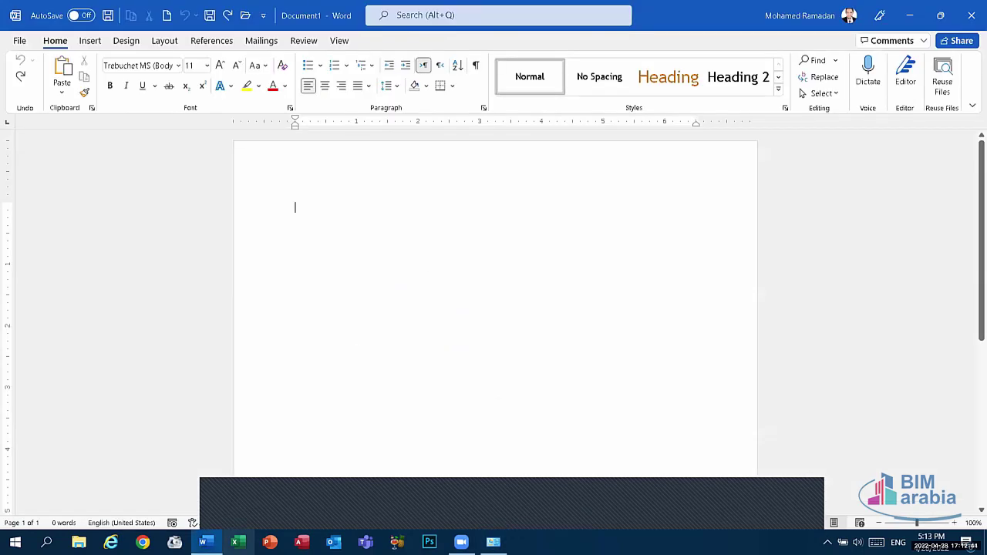
type("5858658+69+*9")
key("Return")
type("6")
Step: Delete both lines of numbers and close the Word document without saving
left_click_drag(375, 229, 190, 186)
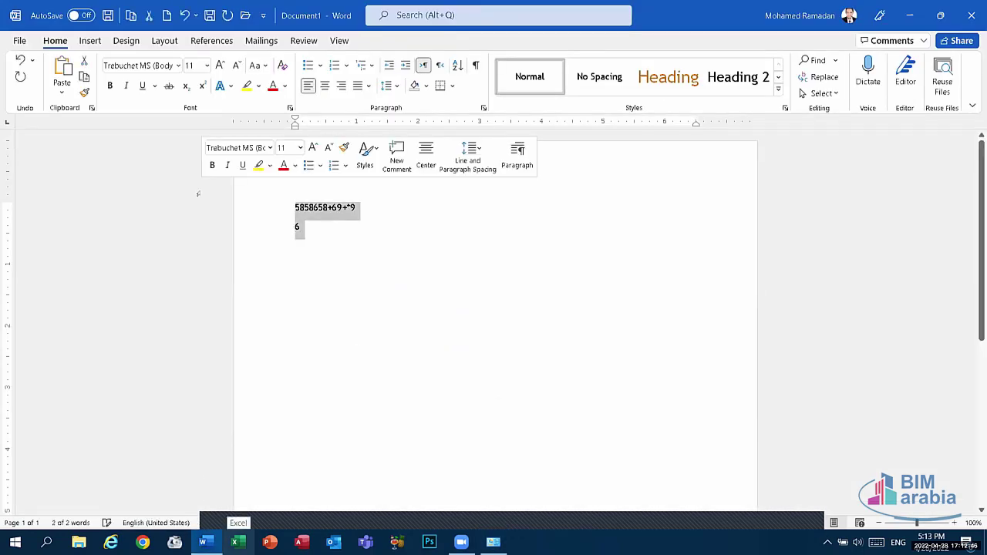
key("Delete")
key("alt+F4")
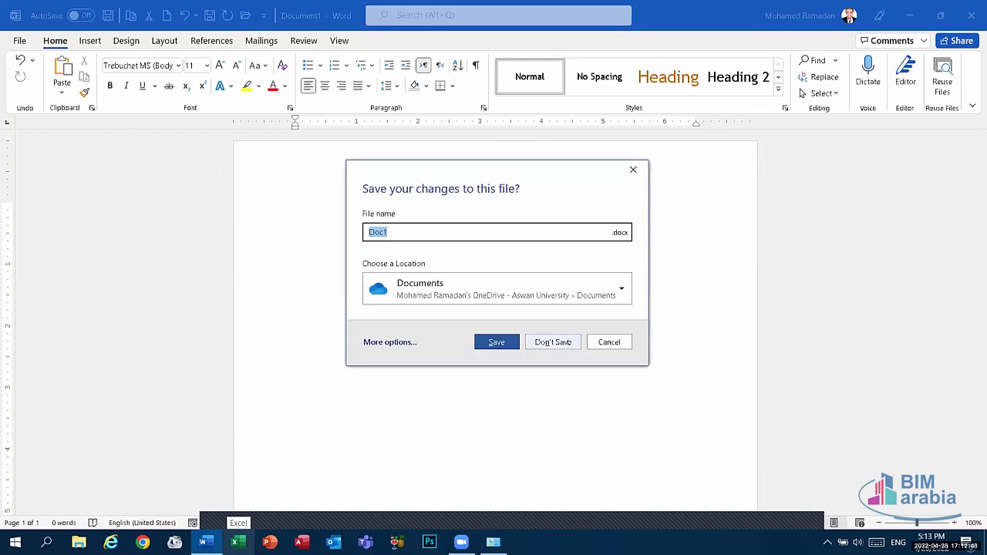
left_click(569, 343)
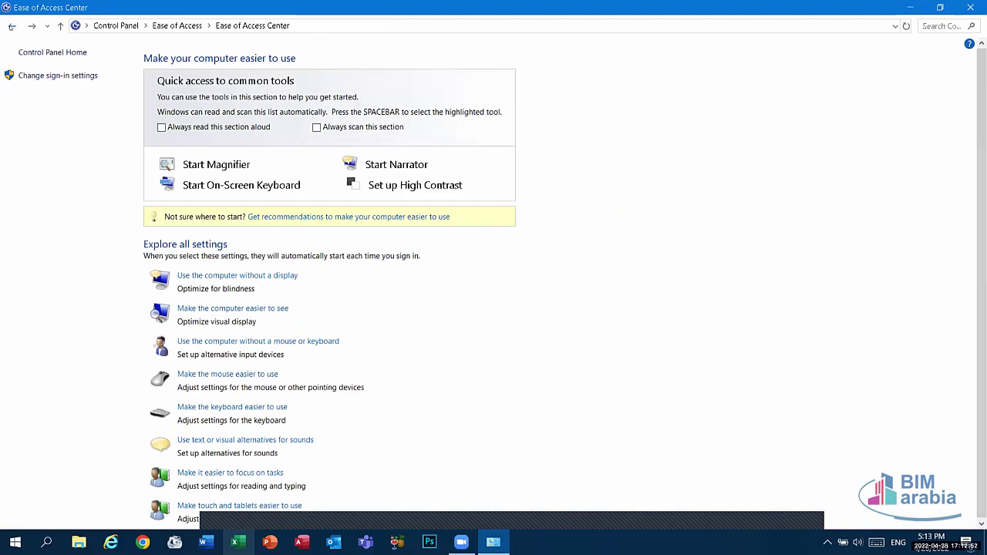
Step: Leave the Ease of Access Center and close the Control Panel to return to the desktop
key("alt+Left")
key("alt+Left")
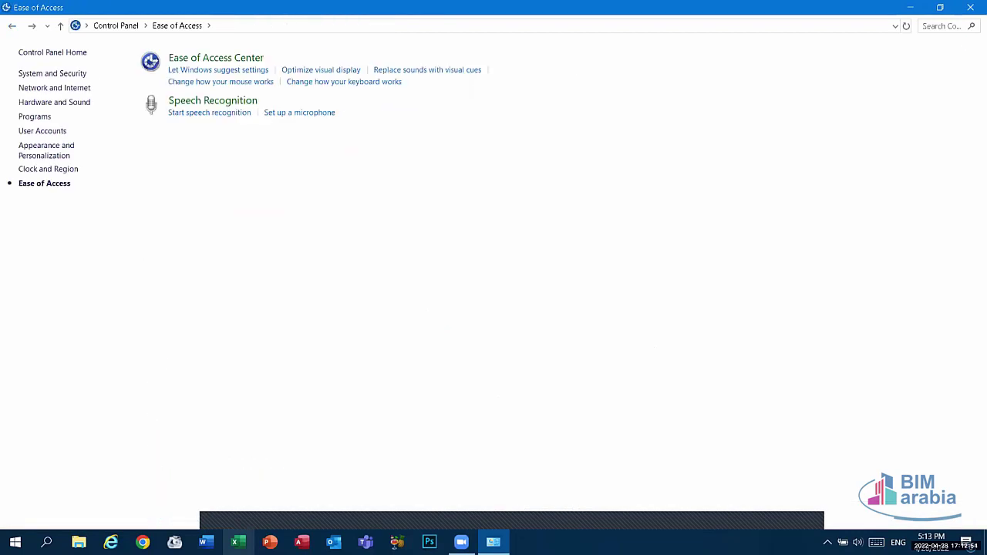
key("alt+F4")
right_click(501, 114)
left_click(553, 155)
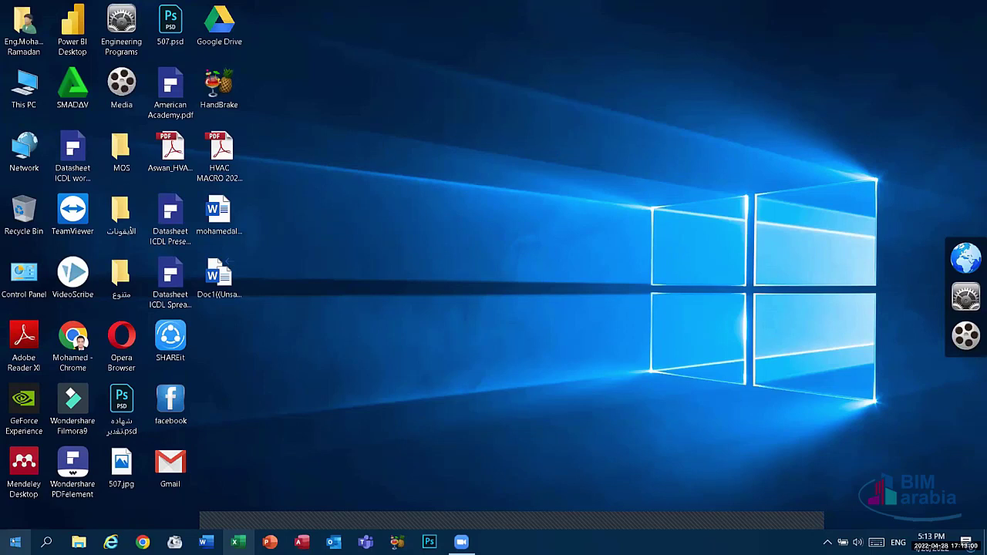
Step: Open Windows Settings, view the Display page under System, and return to the Settings home
left_click(15, 543)
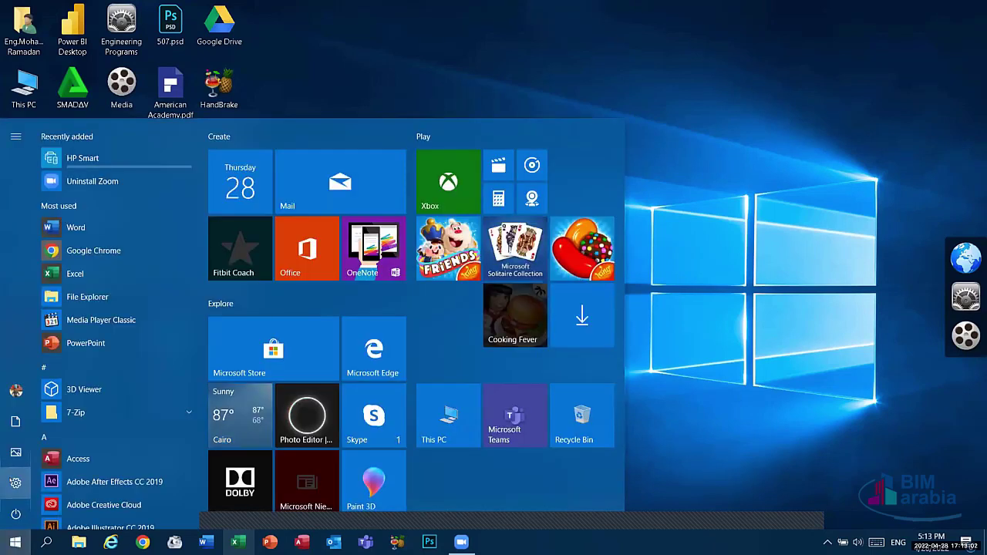
left_click(15, 483)
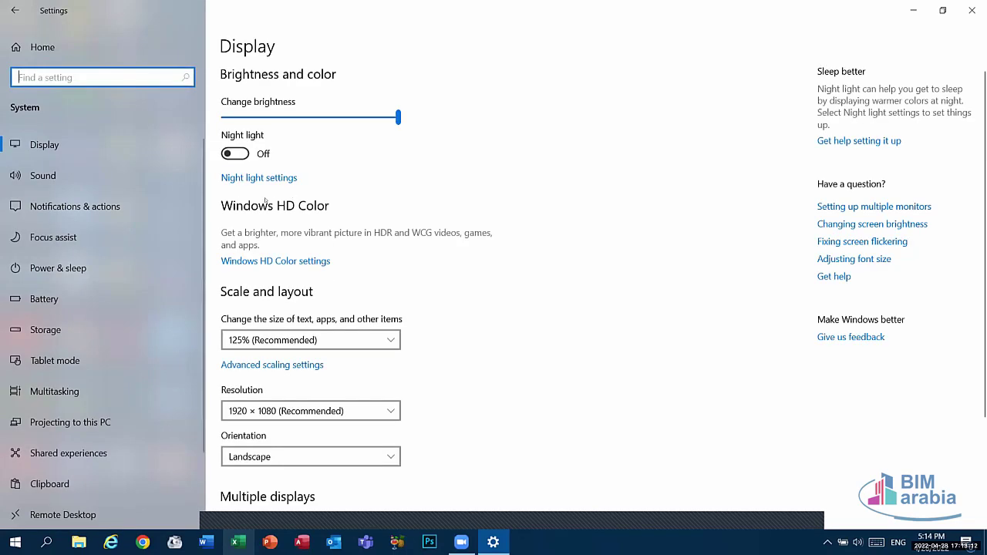
left_click(4, 7)
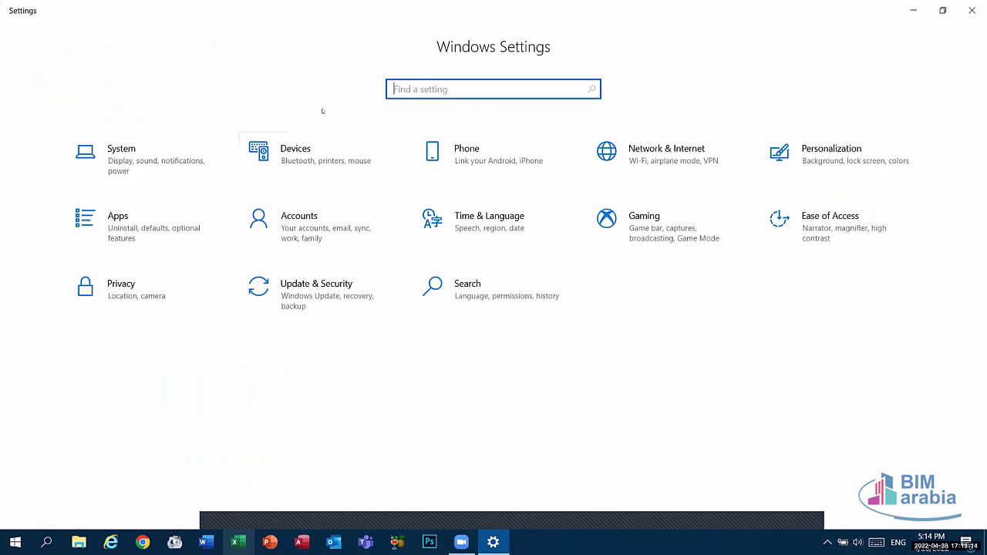
Step: Open the Devices settings and view the Bluetooth & other devices and Printers & scanners pages
left_click(314, 153)
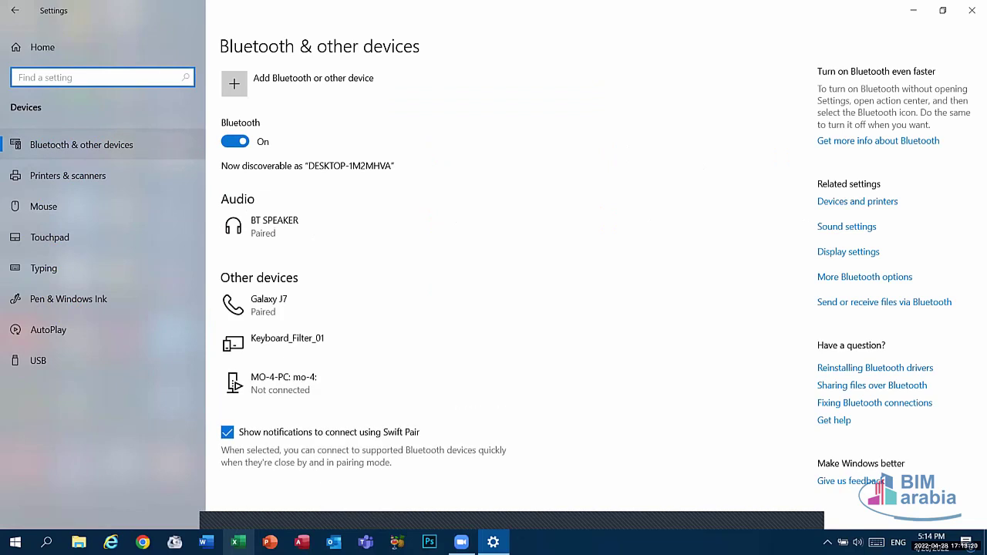
left_click(45, 151)
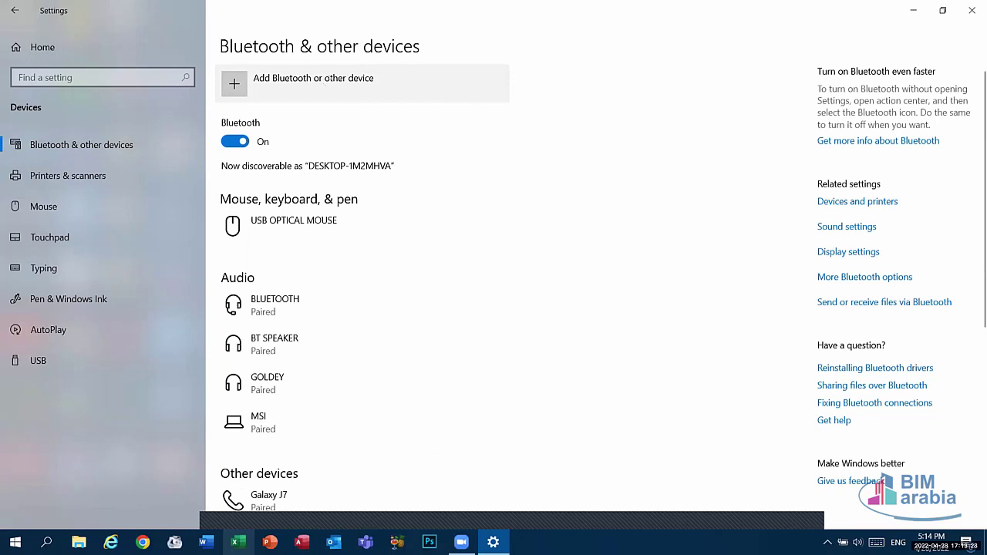
left_click(37, 177)
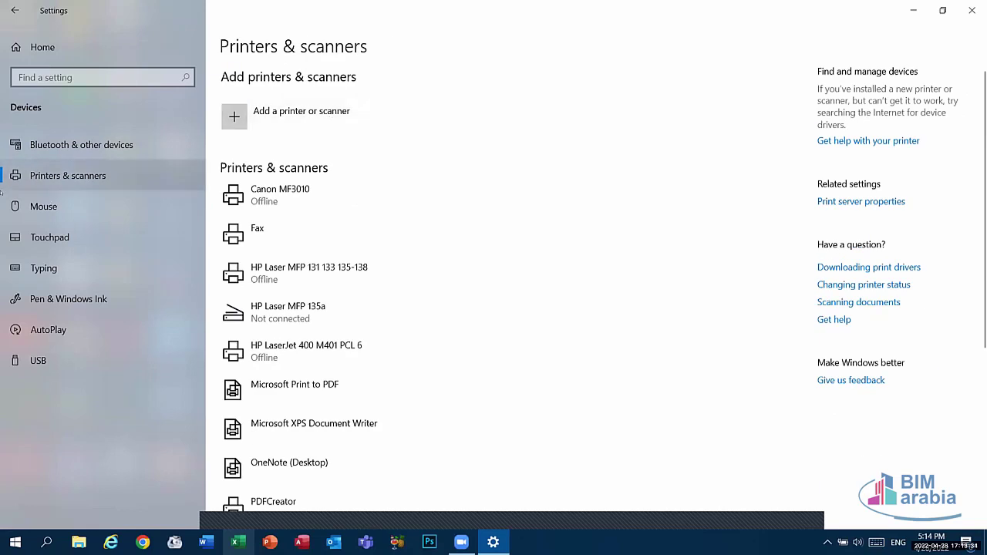
Step: Open the Mouse page, view the additional mouse options in Mouse Properties, and close the dialog without changes
left_click(84, 204)
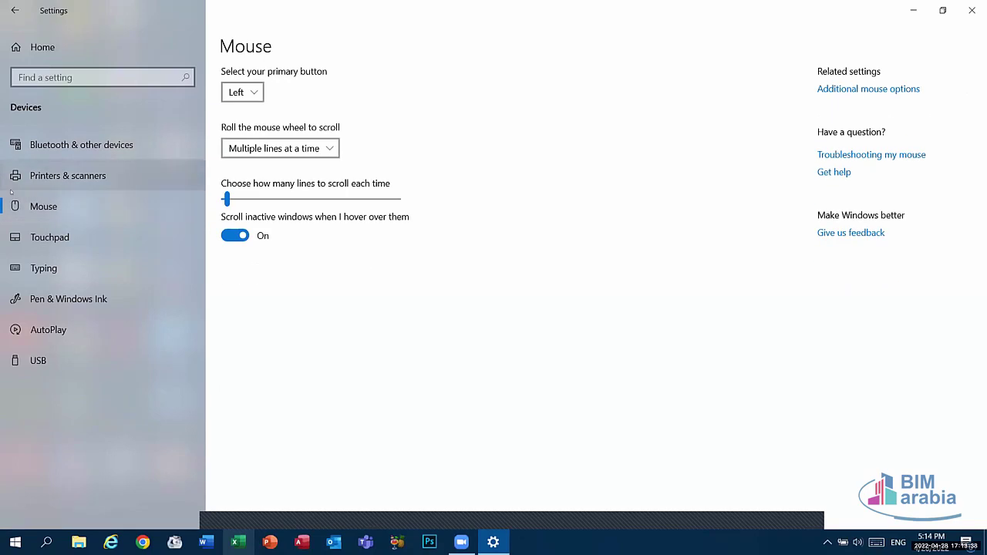
left_click(851, 93)
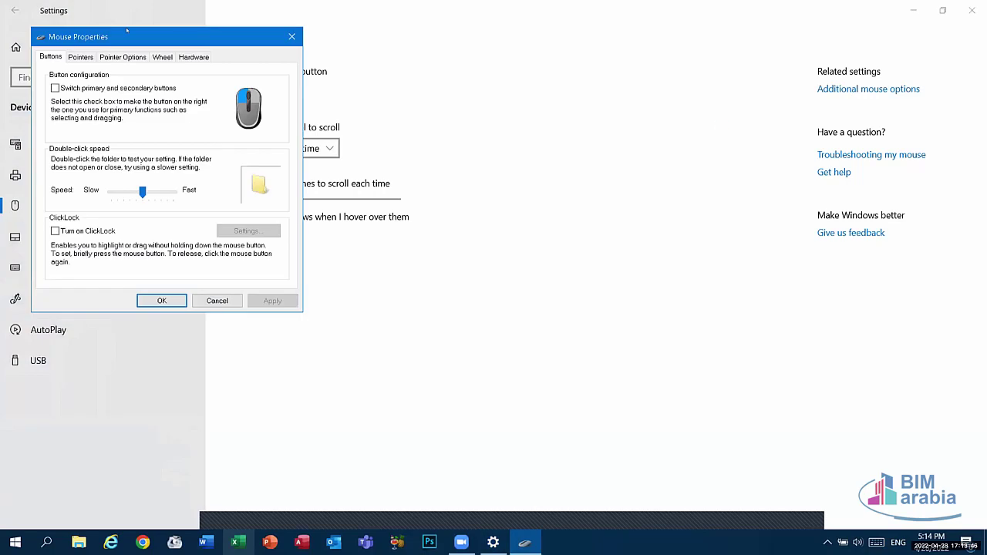
left_click_drag(143, 37, 382, 63)
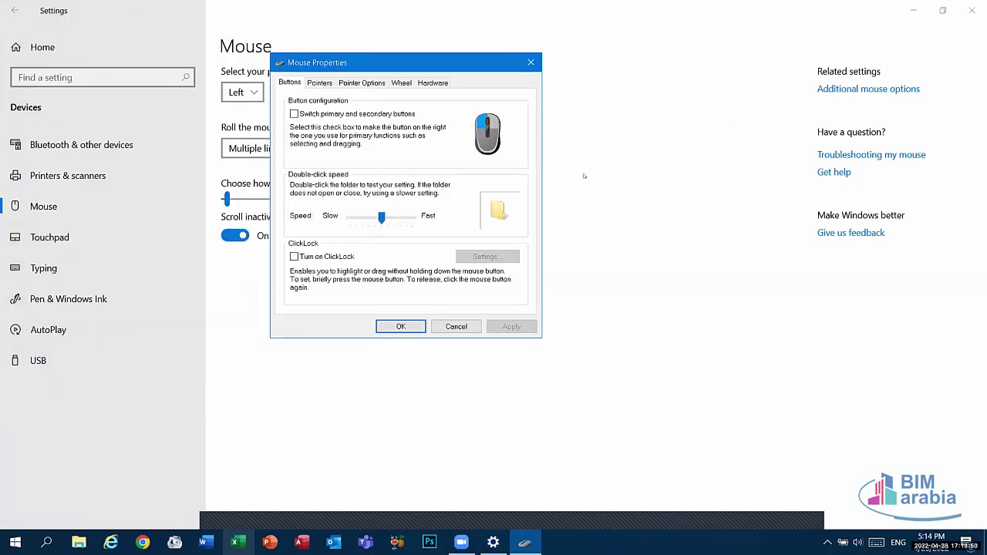
left_click(530, 62)
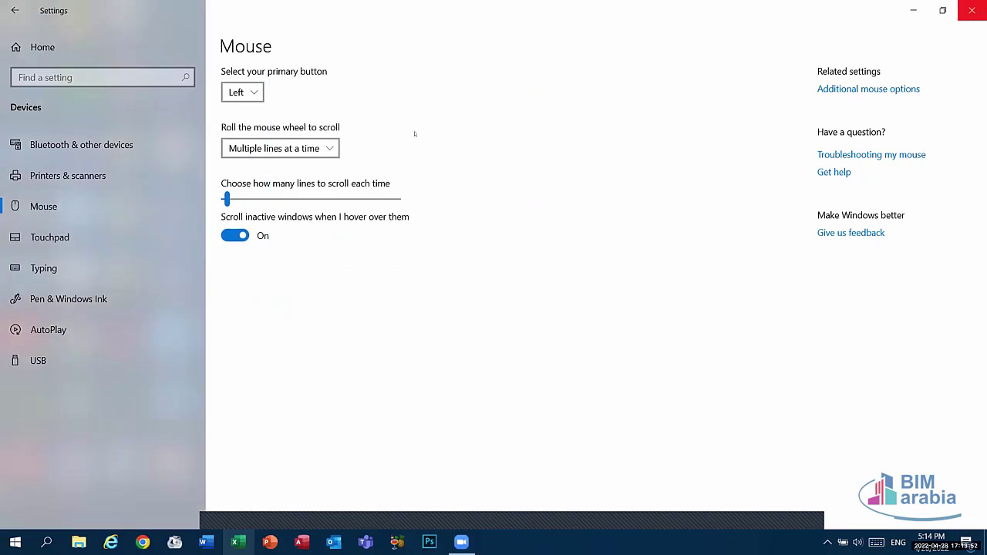
Step: Open the desktop's Personalization settings, view the Themes page, and view the Pointer Options and Buttons pages of the mouse cursor properties
right_click(415, 131)
left_click(448, 304)
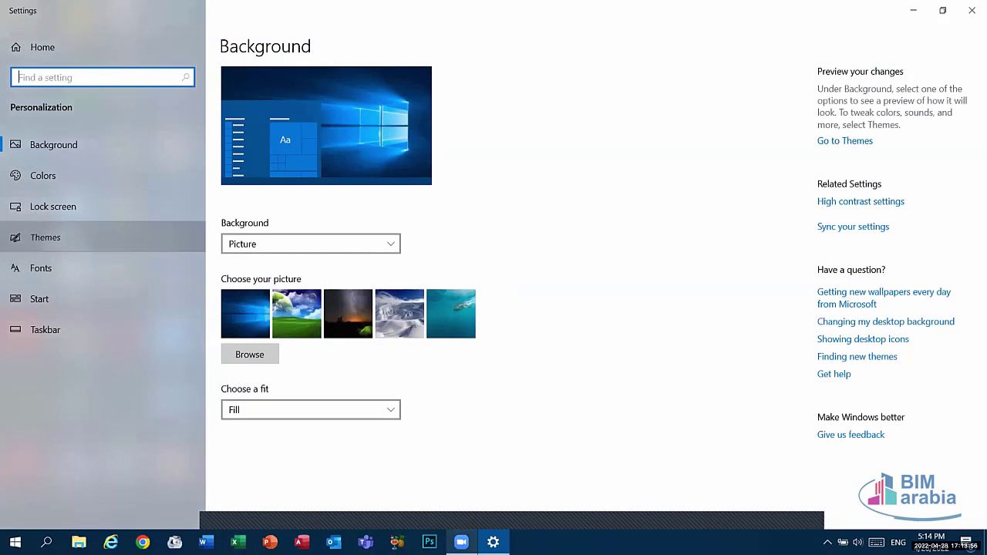
left_click(48, 237)
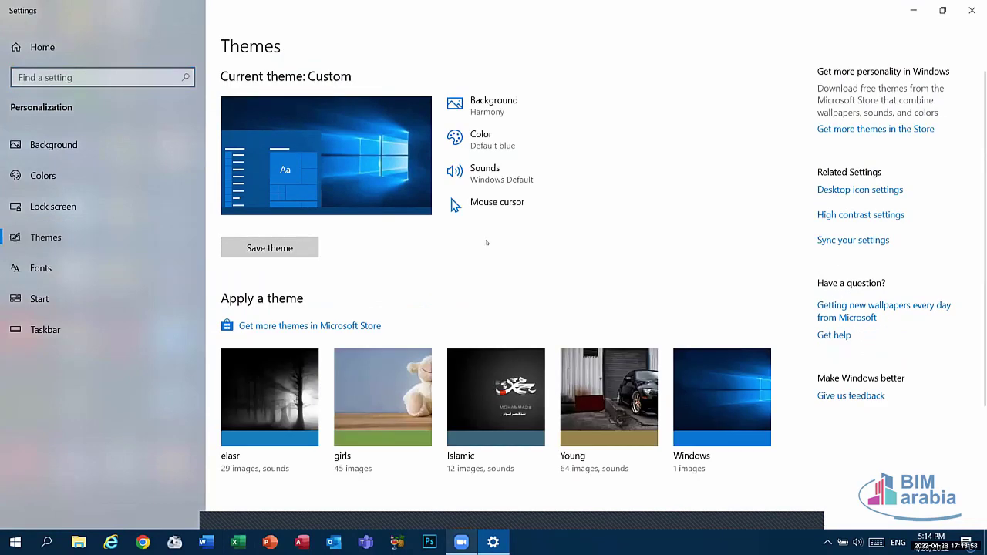
left_click(146, 83)
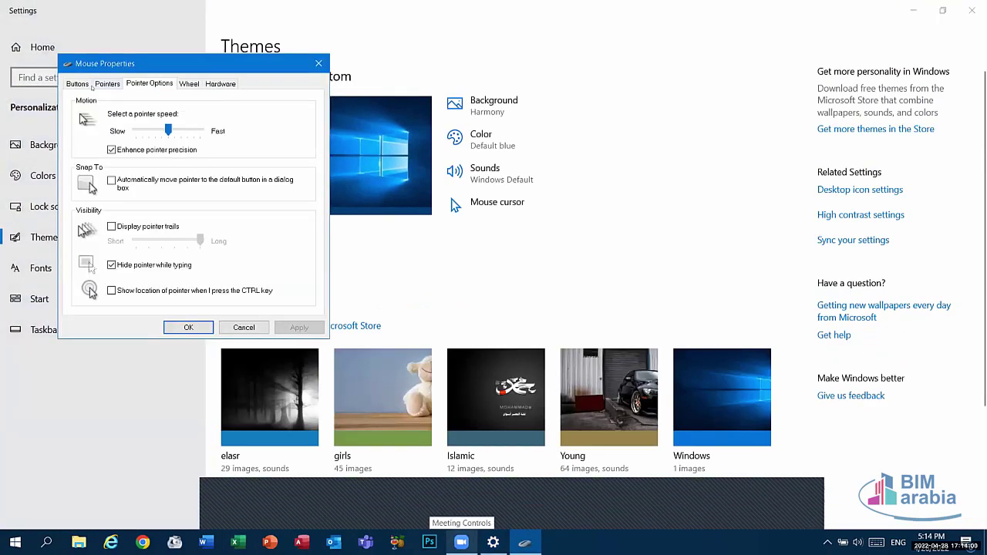
left_click(77, 84)
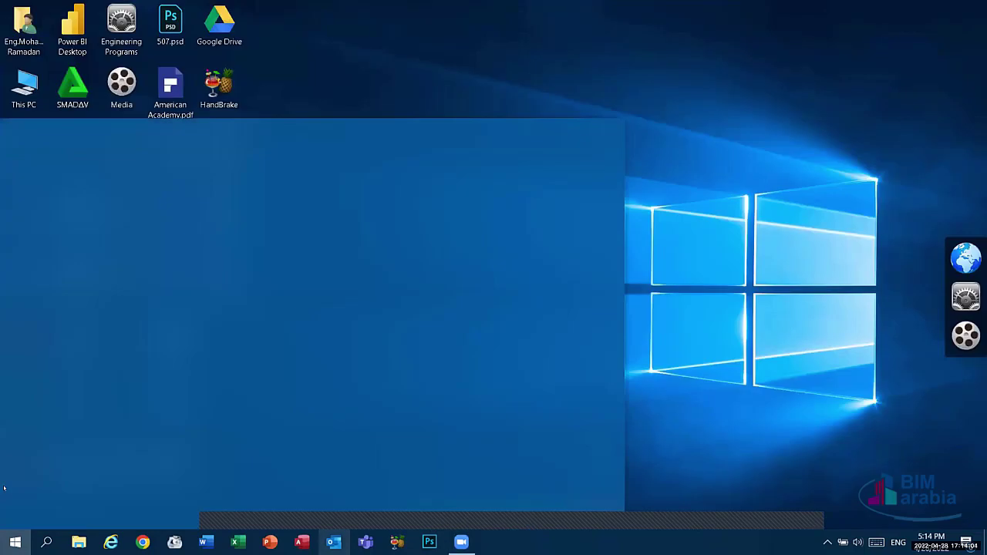
Step: Open Windows Settings, view the Phone page and the Network & Internet Status and Wi-Fi pages, and return to the Settings home
left_click(15, 542)
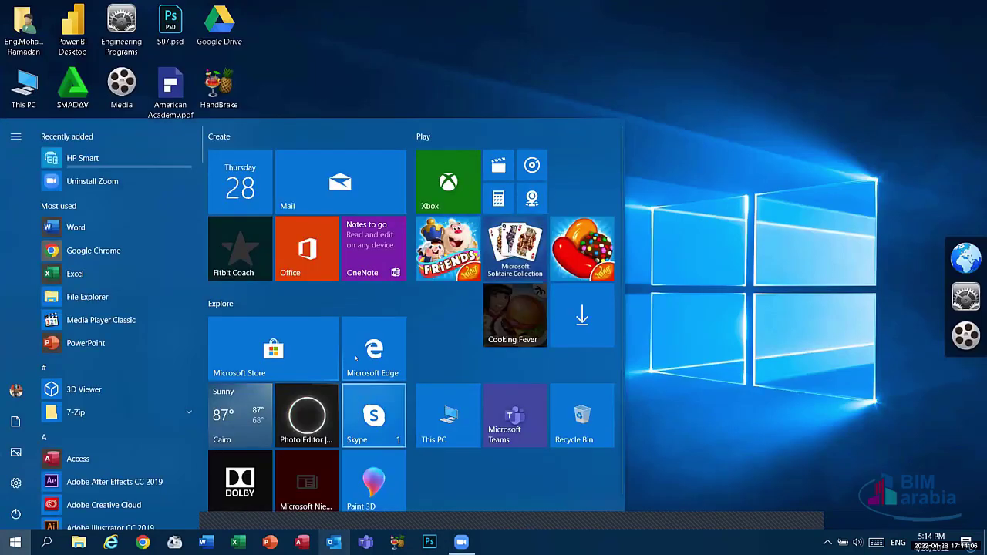
key("super+i")
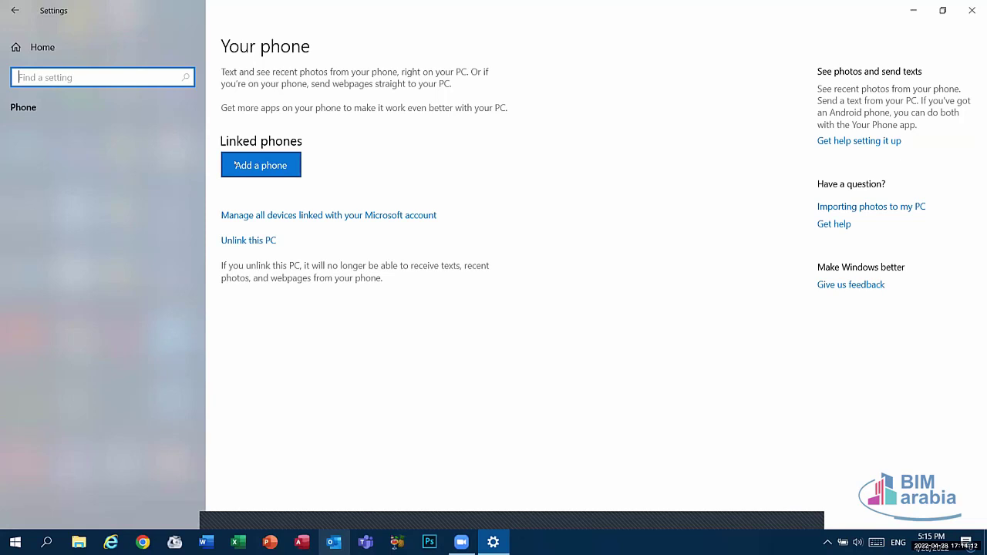
left_click(18, 3)
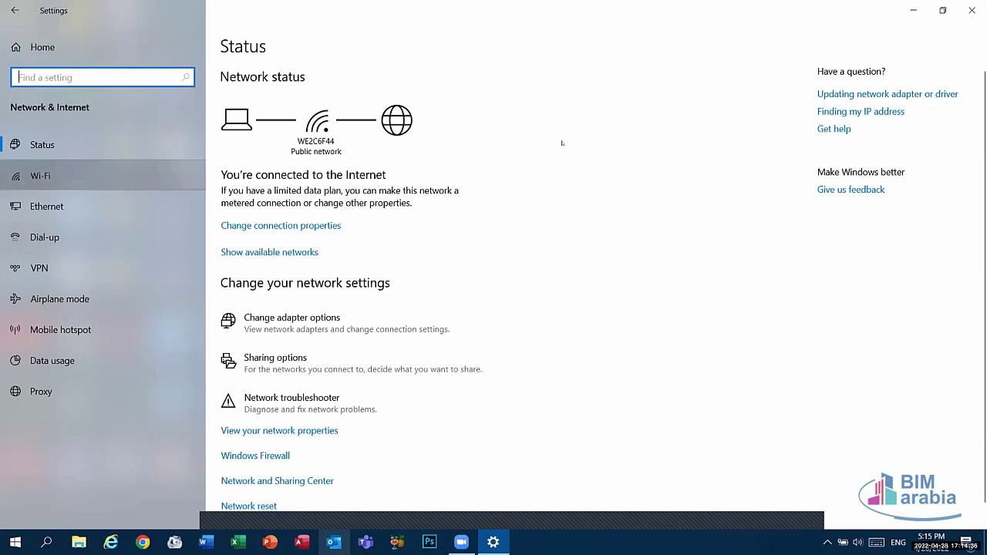
left_click(40, 175)
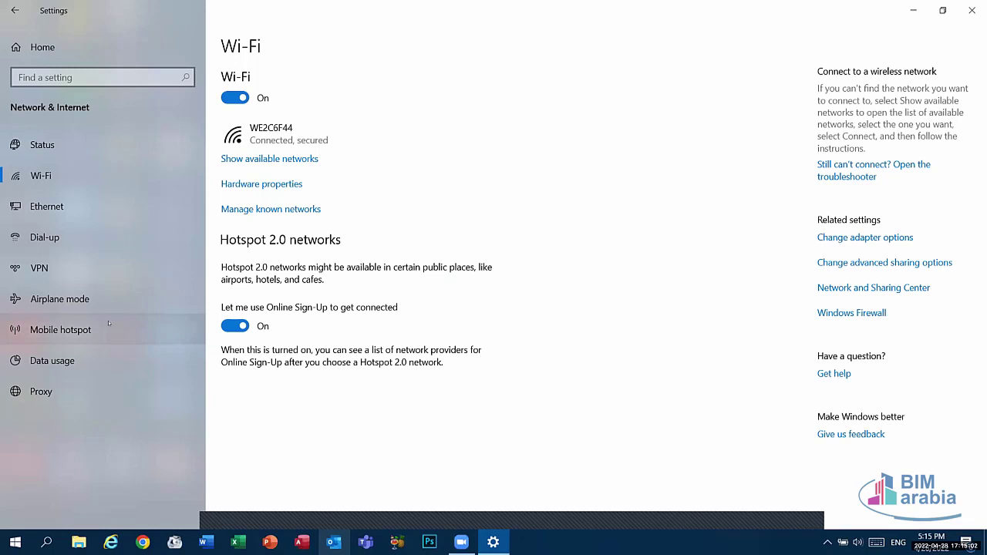
left_click(15, 10)
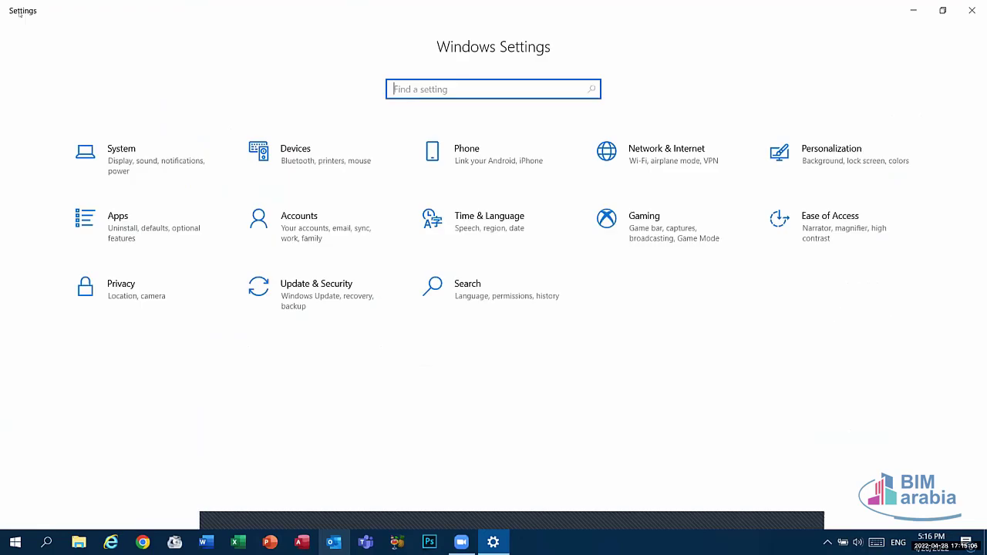
Step: View the Personalization Background page from the Settings home and again from the desktop's context options, closing it each time
left_click(826, 152)
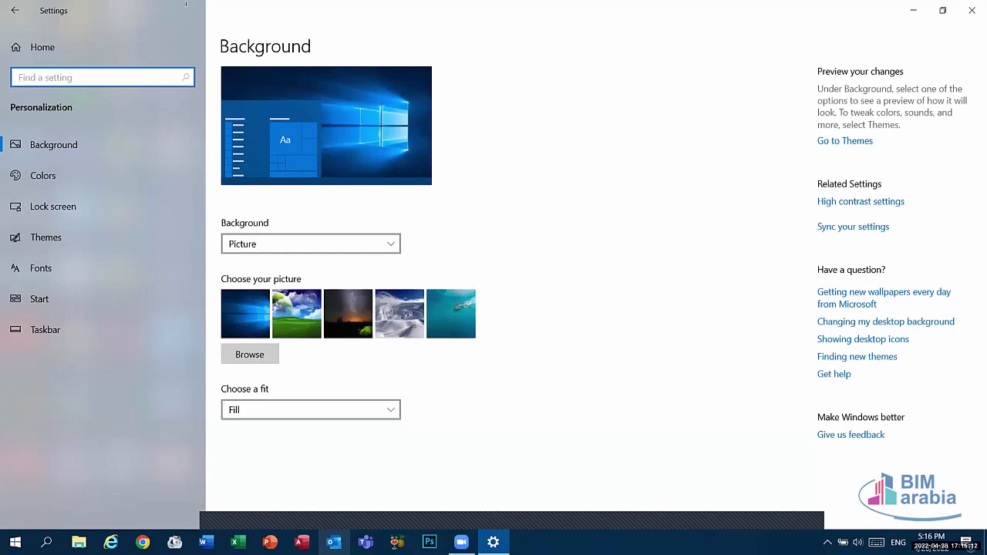
left_click(972, 10)
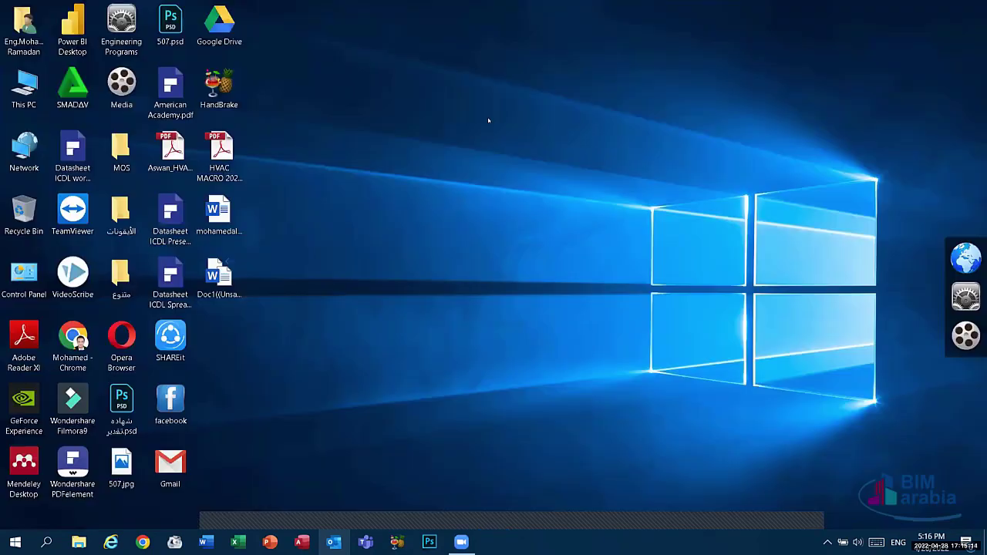
right_click(491, 120)
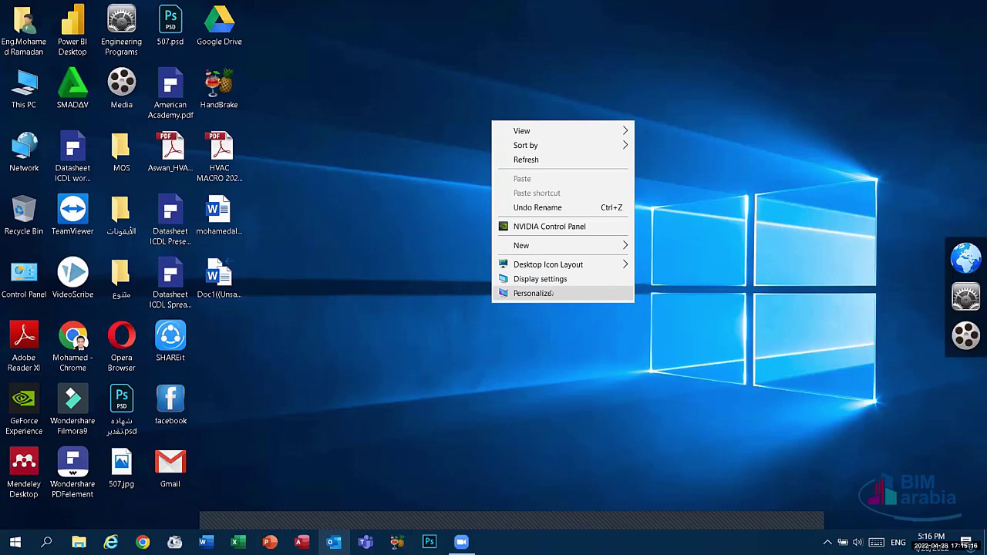
left_click(553, 294)
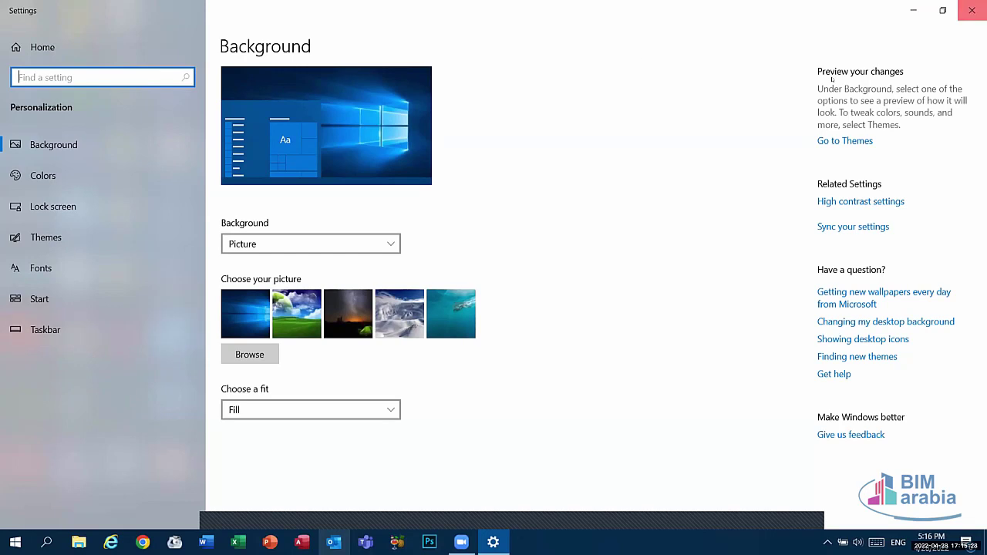
left_click(972, 10)
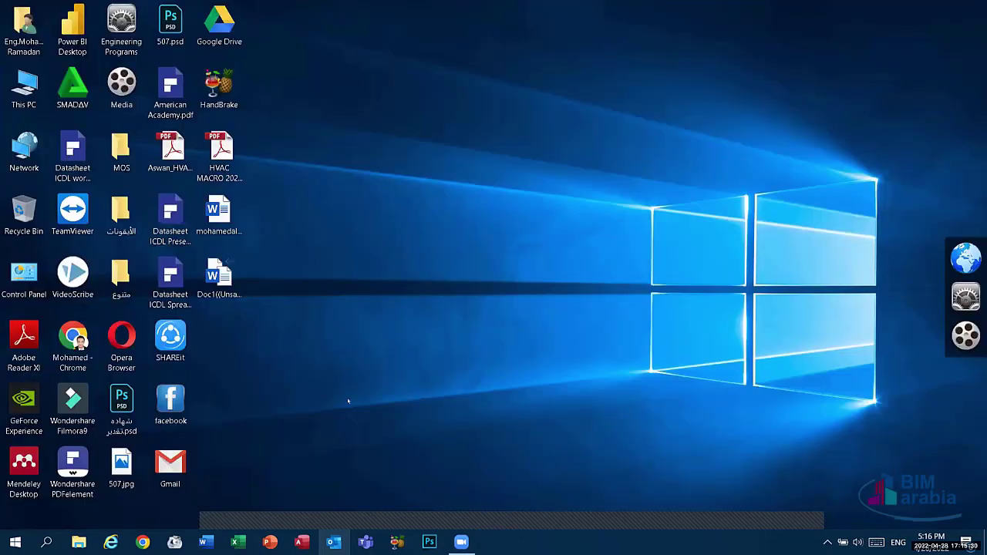
Step: Open Apps & features in Windows Settings, view the uninstall option for Adobe After Effects CC 2019, and return to the Settings home
key("super")
key("super+i")
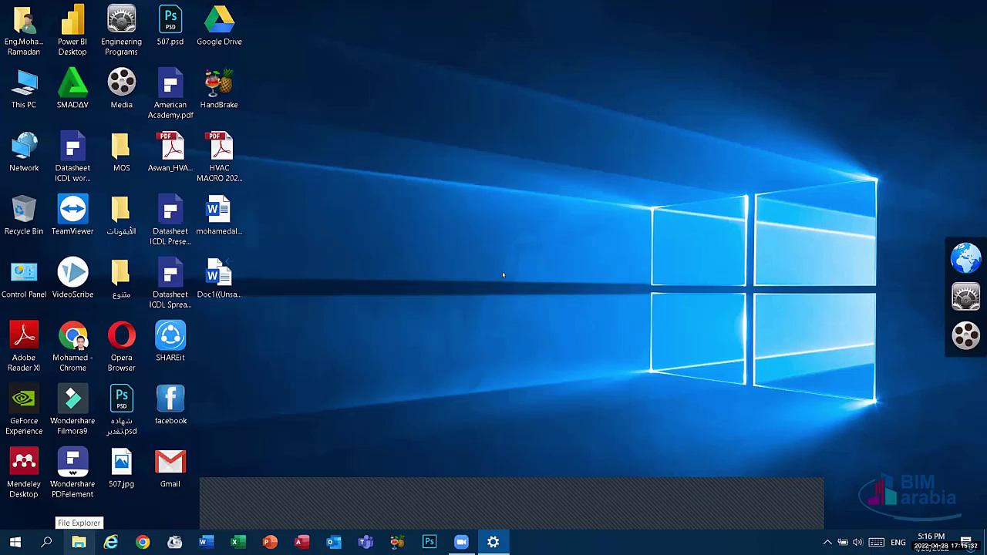
key("Return")
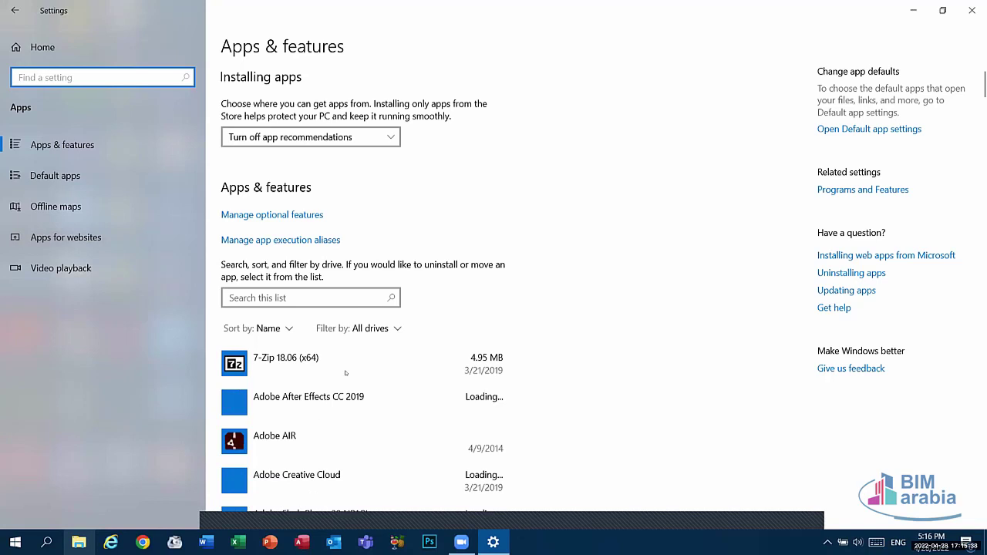
scroll(346, 373, "down", 2)
left_click(355, 284)
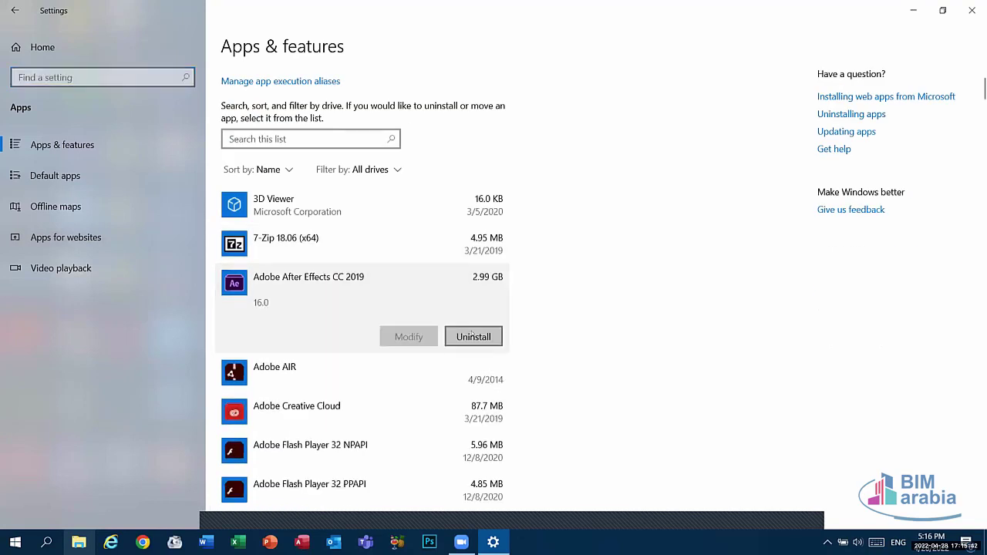
left_click(12, 8)
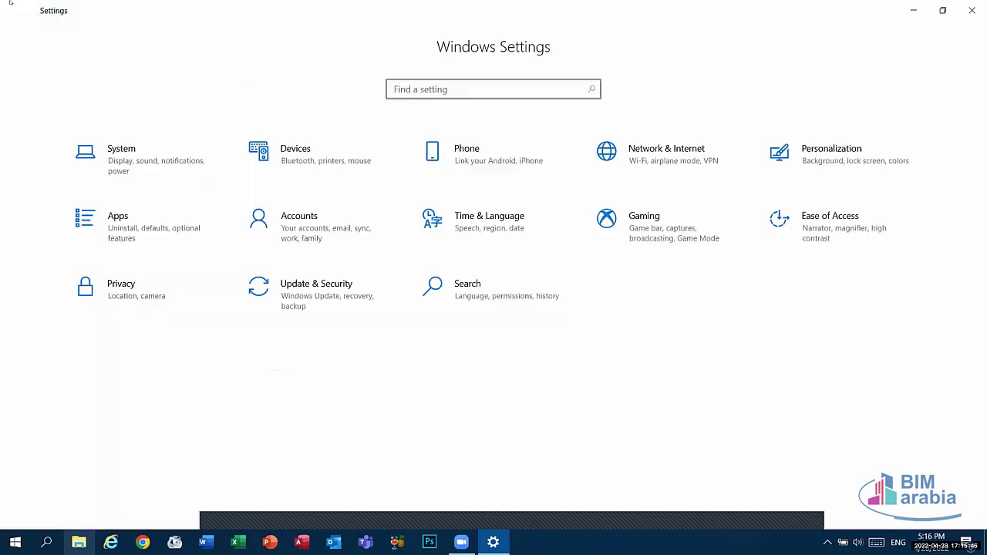
Step: Open the Accounts settings and try to choose المحترف.png from the Pictures folder as the account picture
left_click(307, 224)
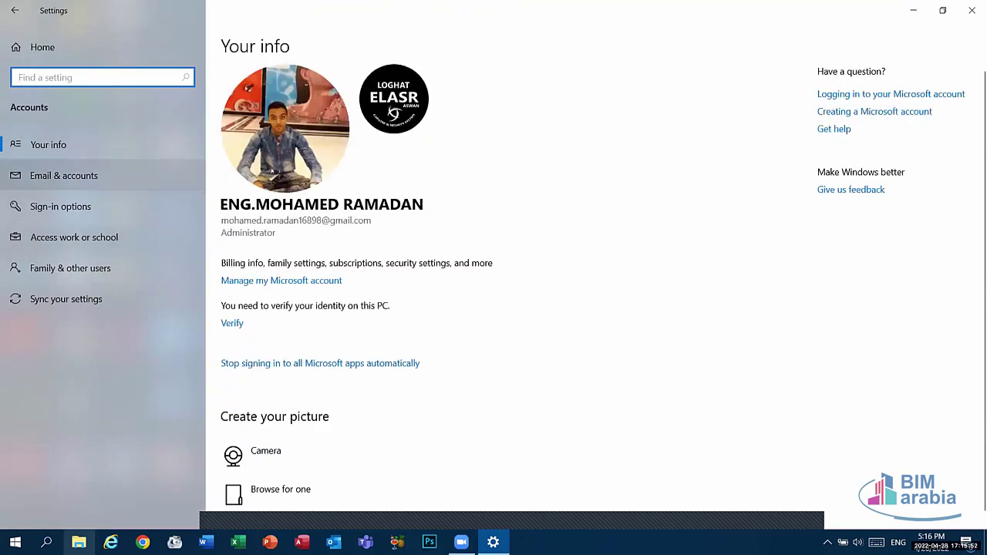
scroll(291, 236, "down", 1)
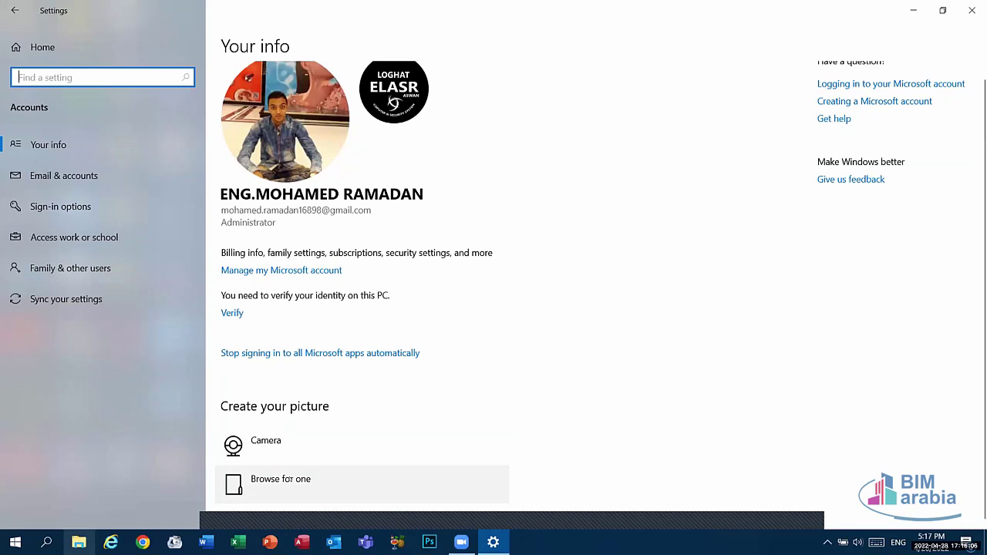
left_click(282, 480)
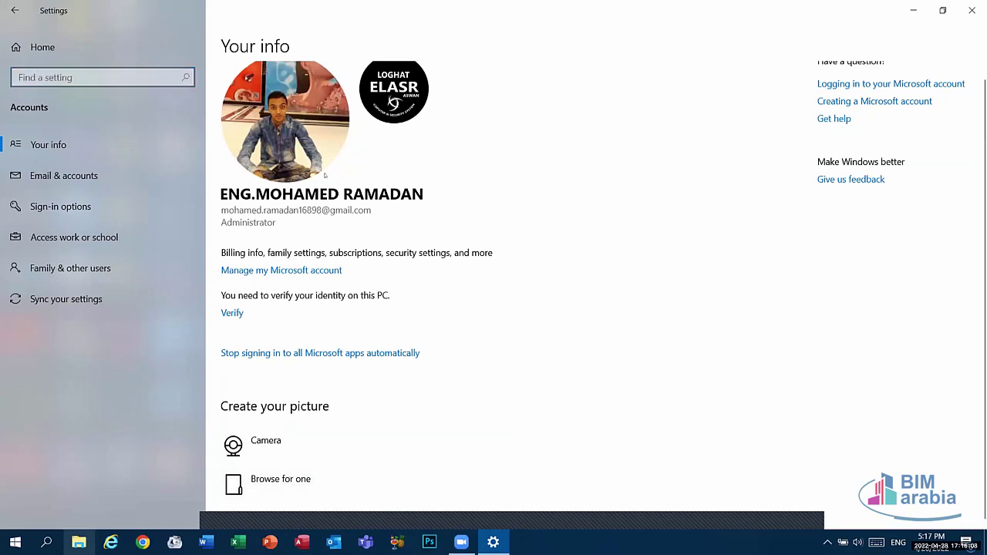
left_click(372, 104)
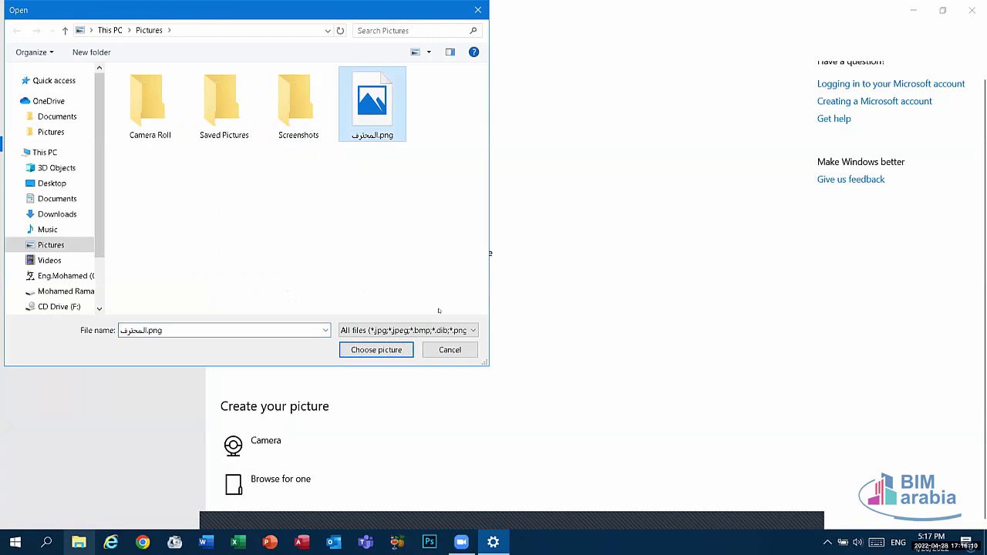
left_click(378, 350)
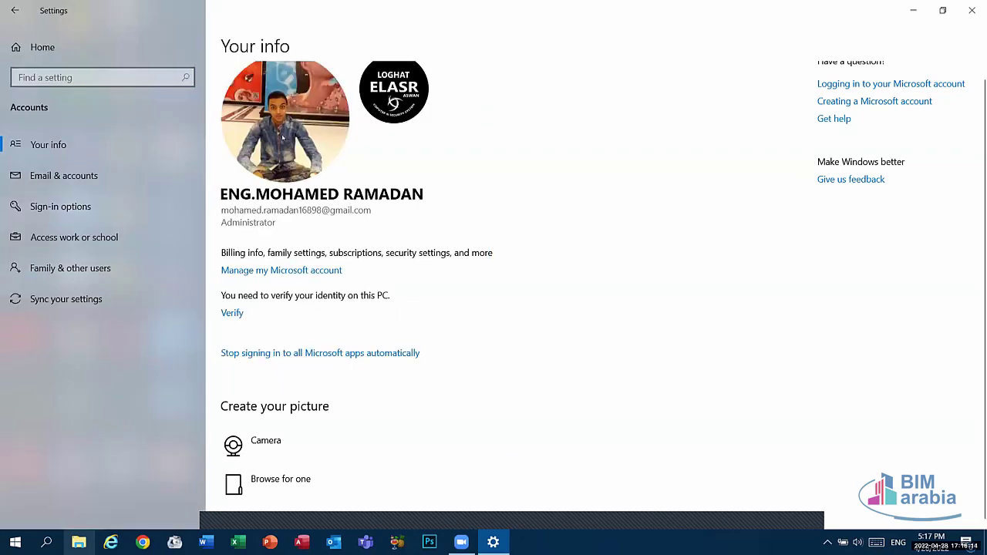
Step: View the Email & accounts page and open the Sign-in options page
left_click(85, 176)
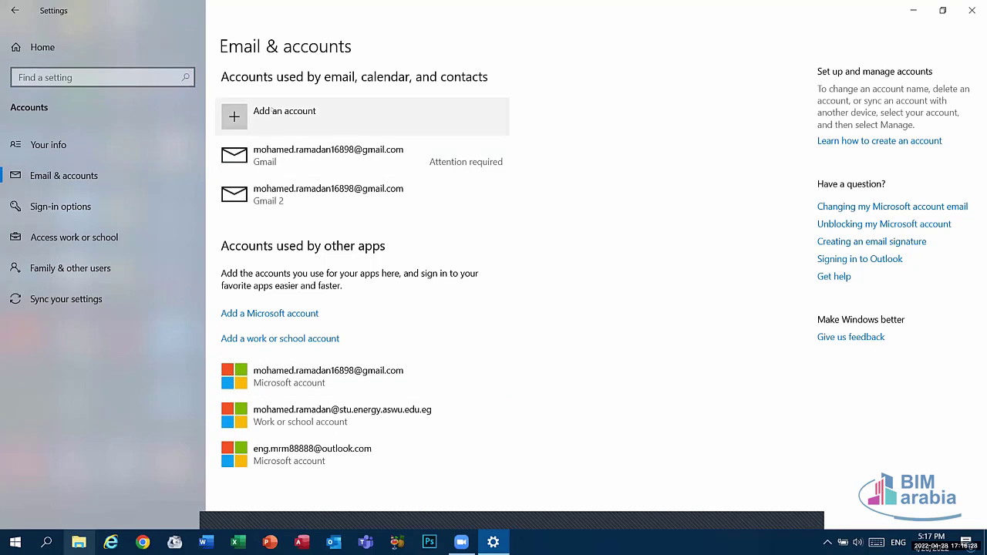
left_click(87, 201)
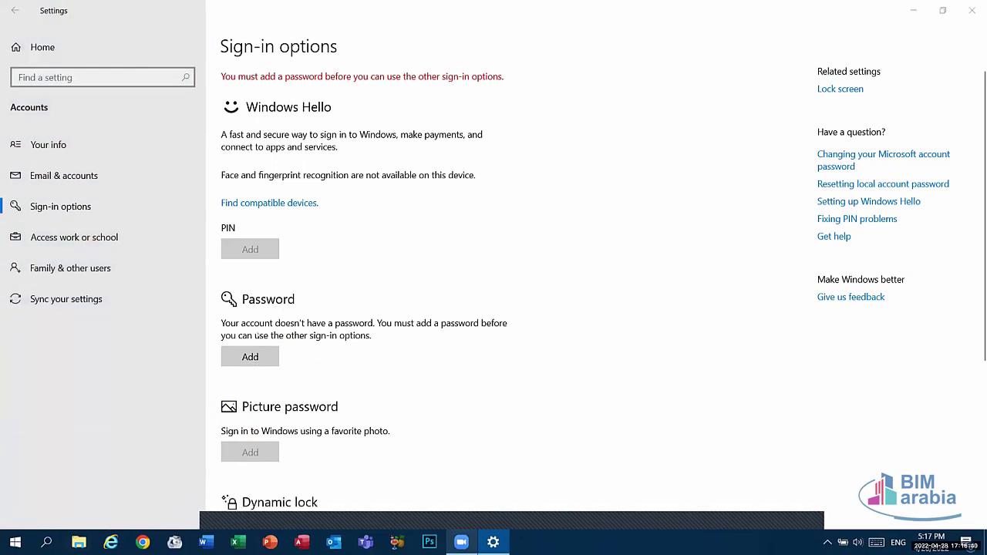
Step: Open the account password creation dialog, go through its password, re-entry and hint fields, and cancel without entering anything
left_click(250, 360)
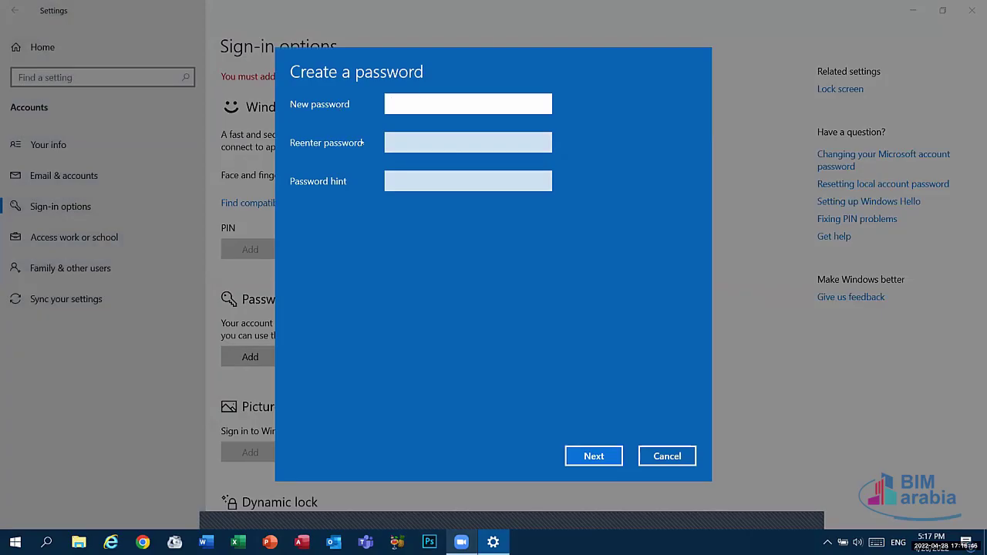
left_click(391, 142)
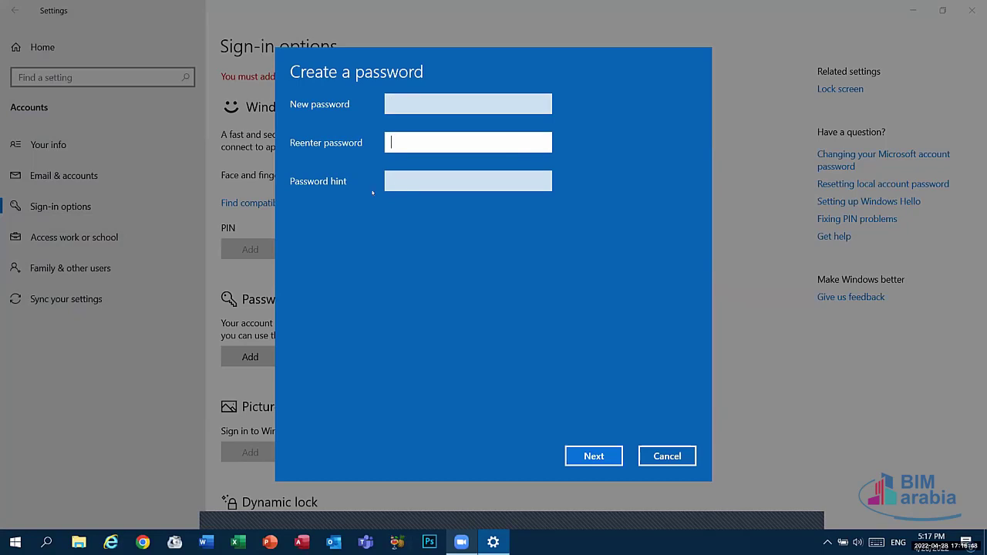
left_click(398, 179)
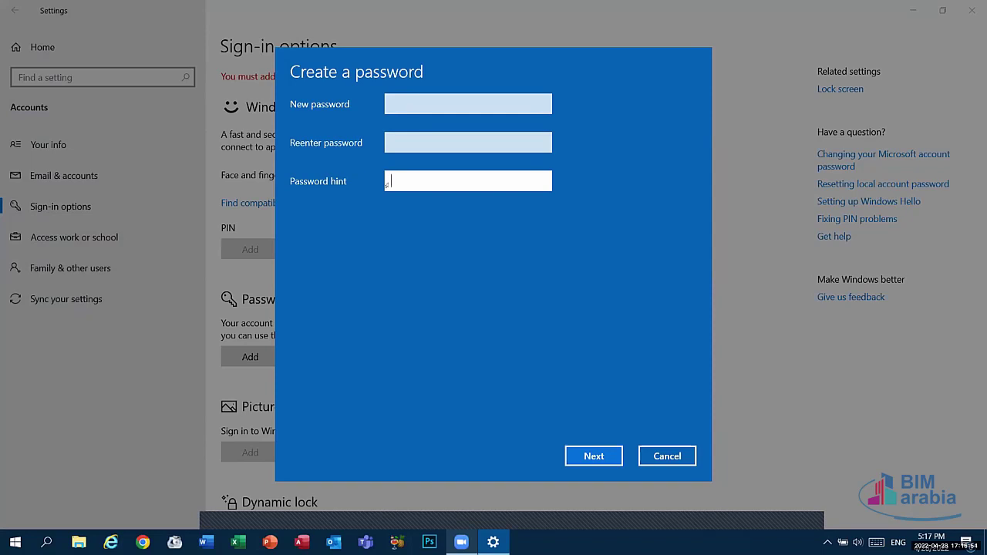
left_click(402, 142)
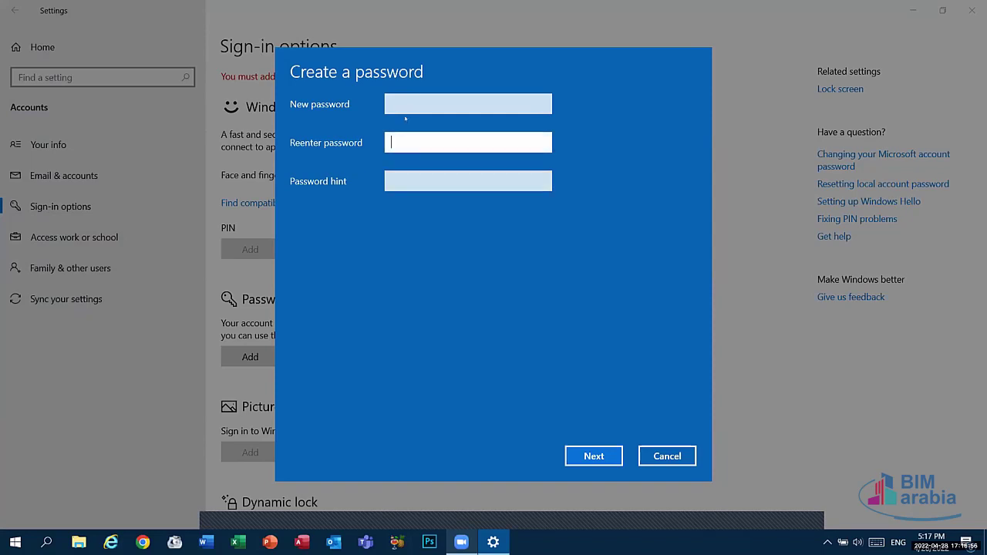
left_click(402, 104)
left_click(403, 142)
left_click(407, 183)
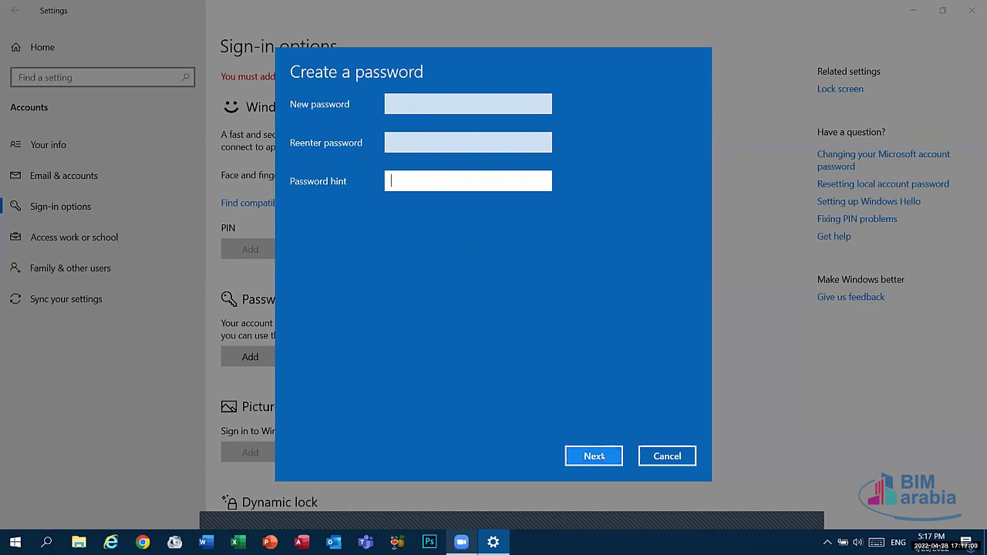
left_click(667, 456)
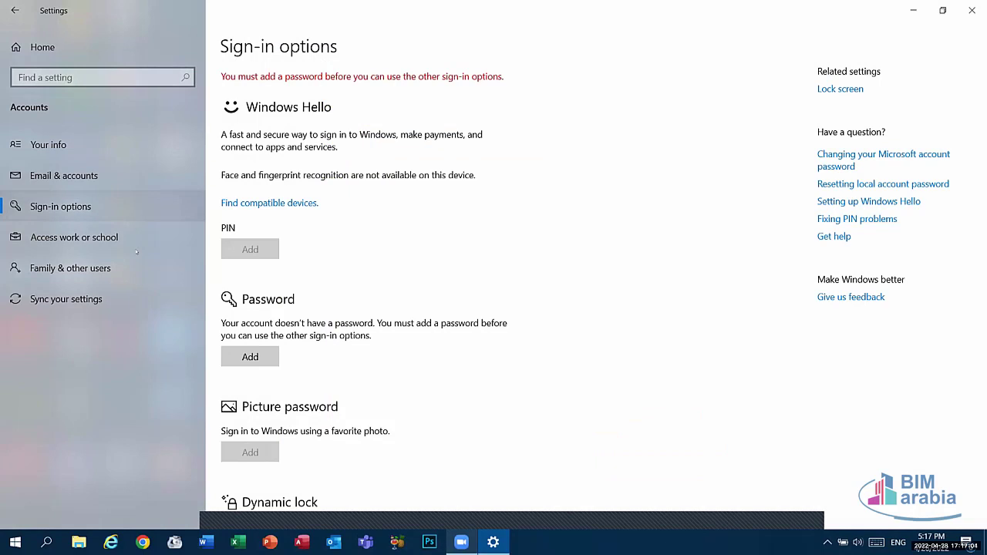
Step: Look through the PIN, password, picture password and dynamic lock sections of Sign-in options, and return to the Settings home
scroll(283, 233, "down", 2)
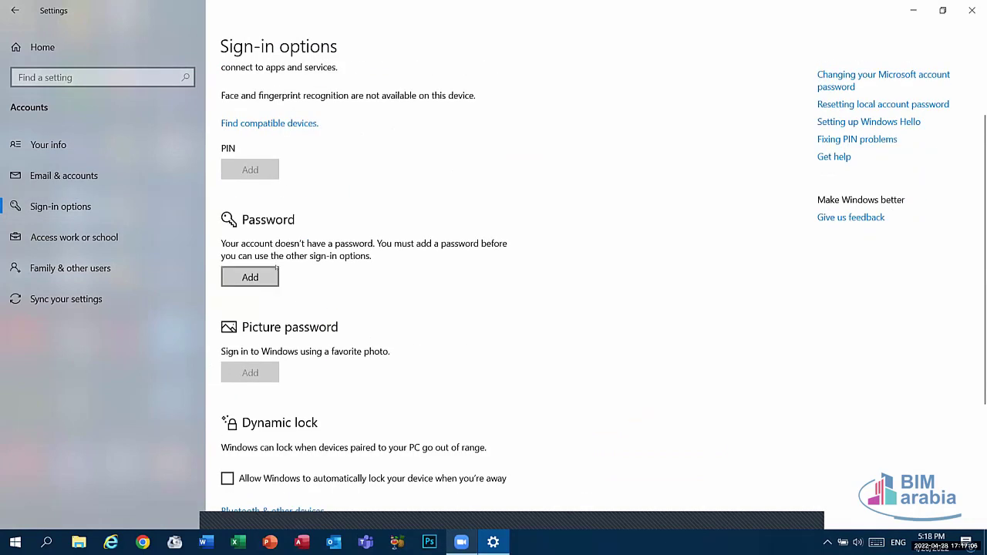
scroll(236, 251, "up", 2)
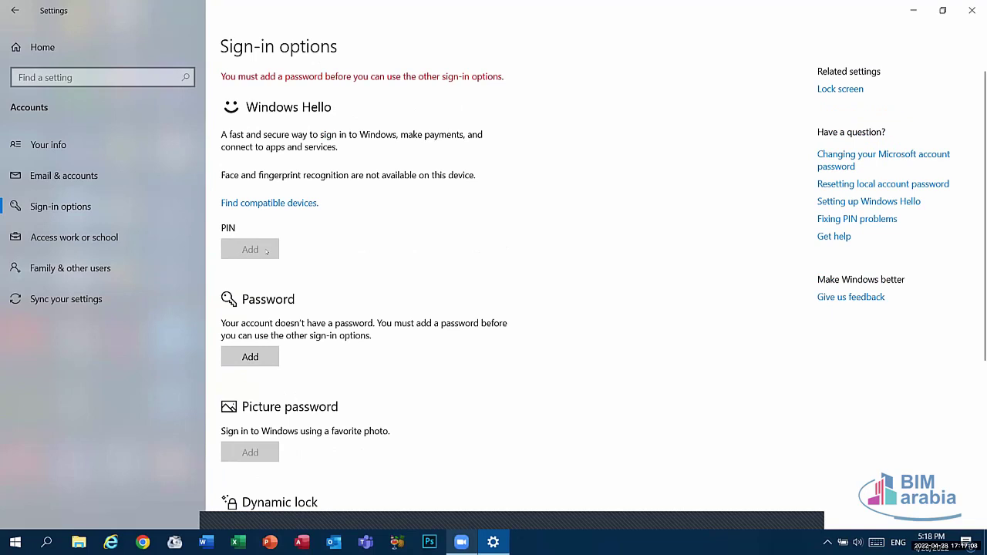
scroll(262, 251, "down", 4)
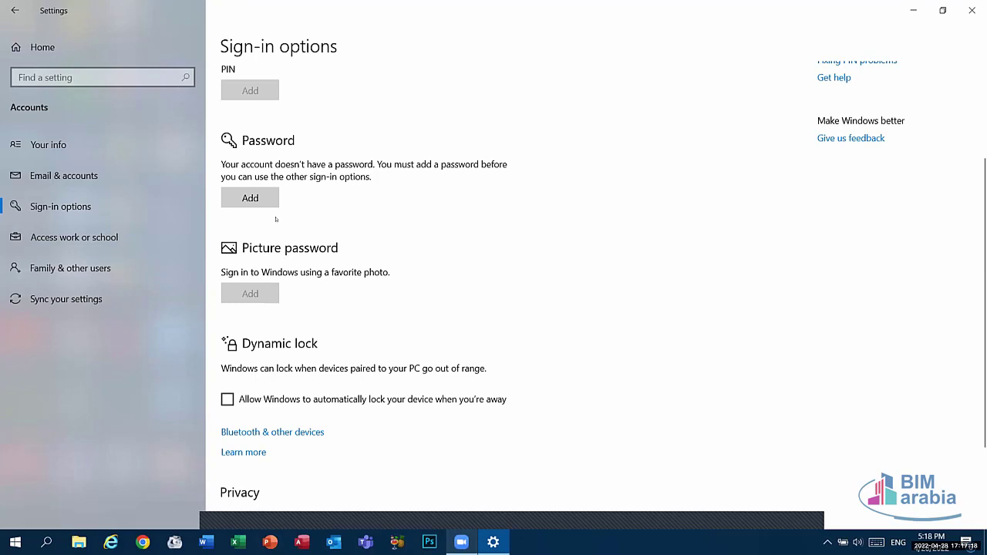
scroll(275, 219, "up", 5)
left_click(15, 10)
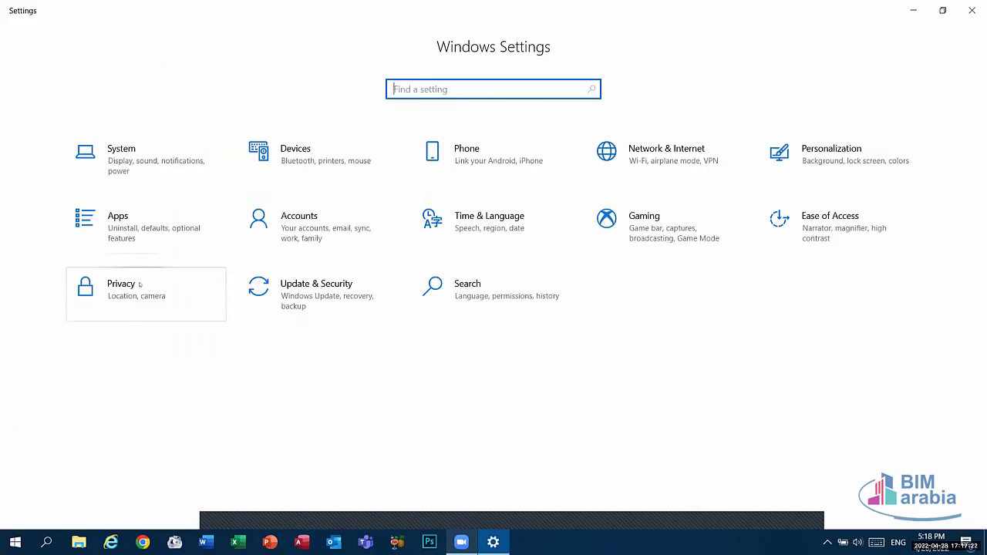
Step: Open the account password creation dialog from the Accounts sign-in options, cancel it, and return to the Settings home
left_click(301, 223)
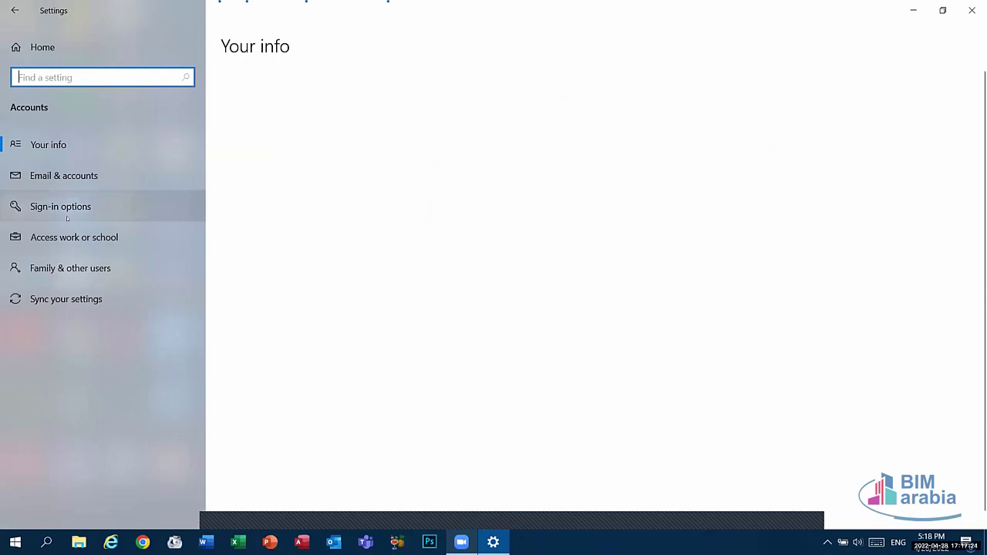
left_click(67, 210)
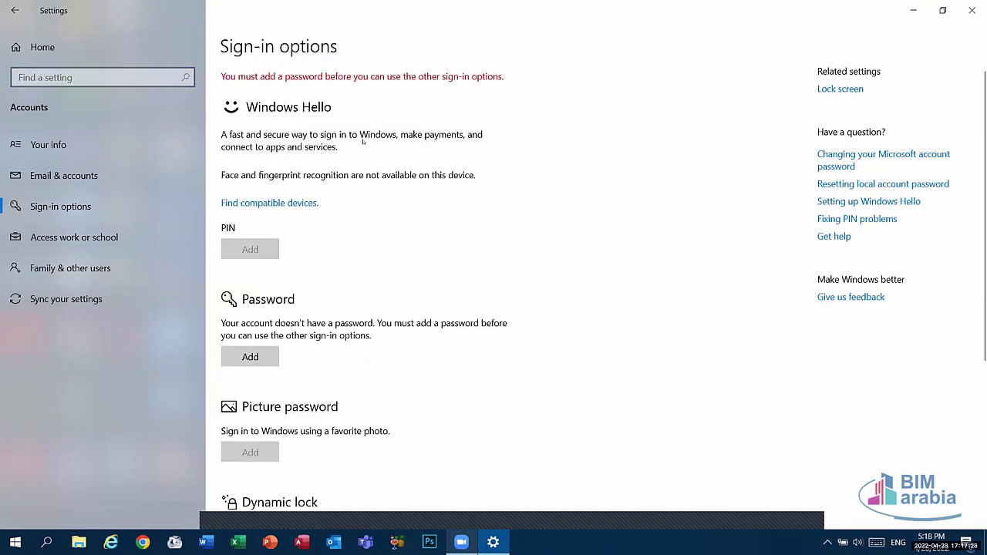
left_click(250, 357)
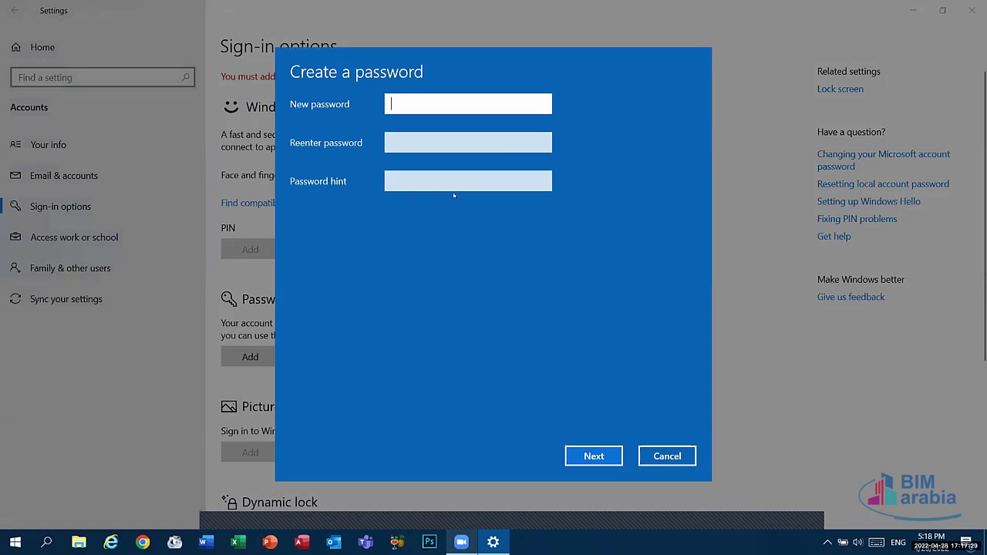
left_click(652, 456)
left_click(43, 47)
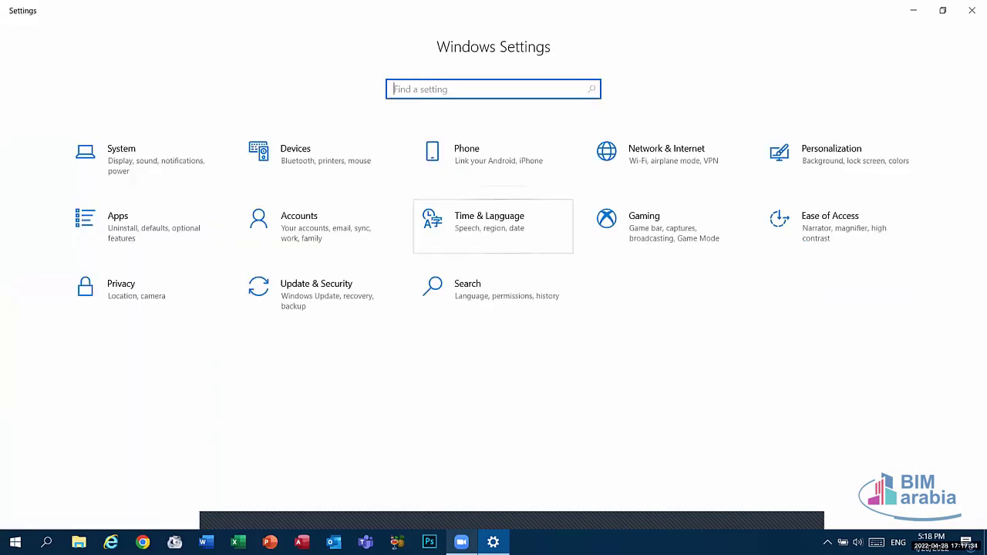
Step: In the Date & time settings, switch Set time automatically on and off again, and open and cancel the manual date and time change
left_click(493, 220)
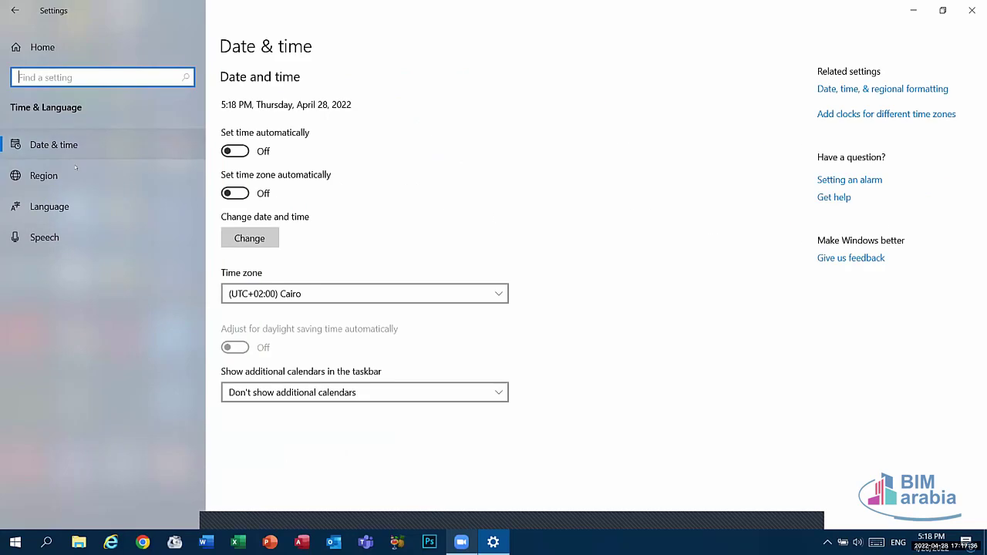
left_click(86, 145)
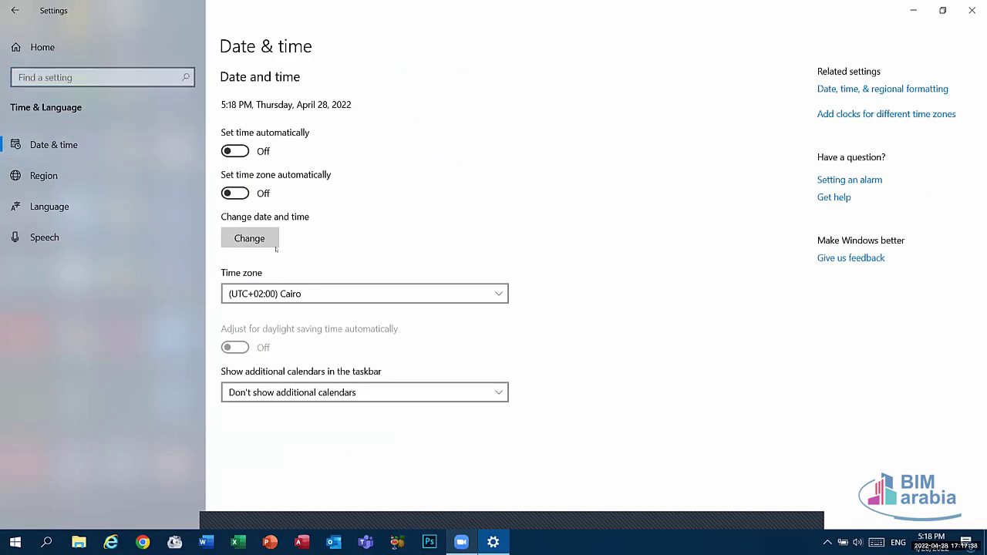
left_click(235, 151)
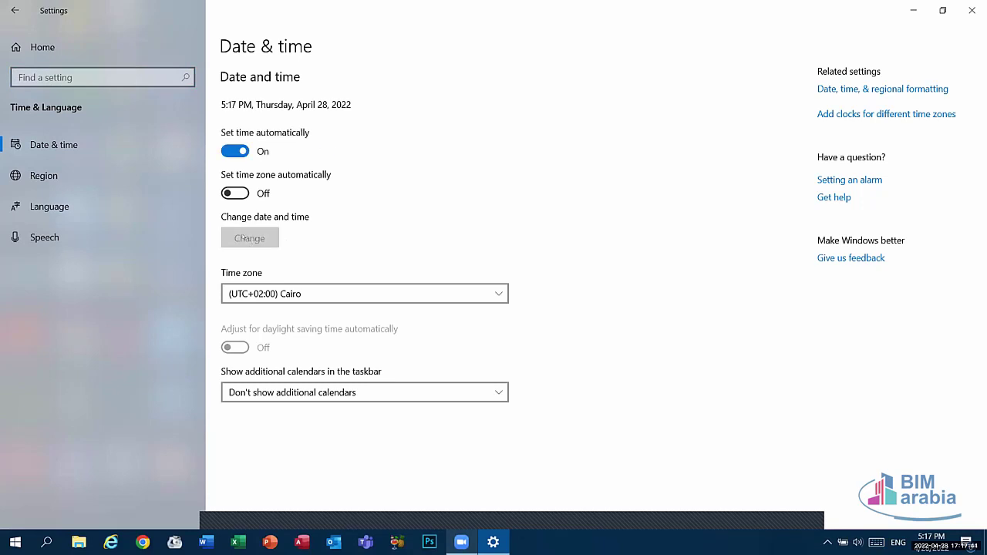
left_click(243, 151)
left_click(249, 241)
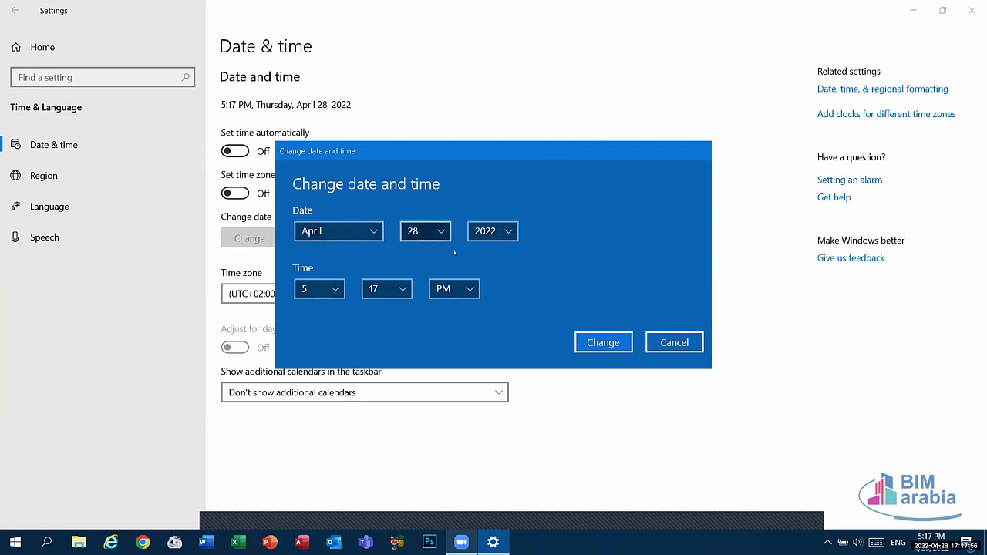
left_click(677, 344)
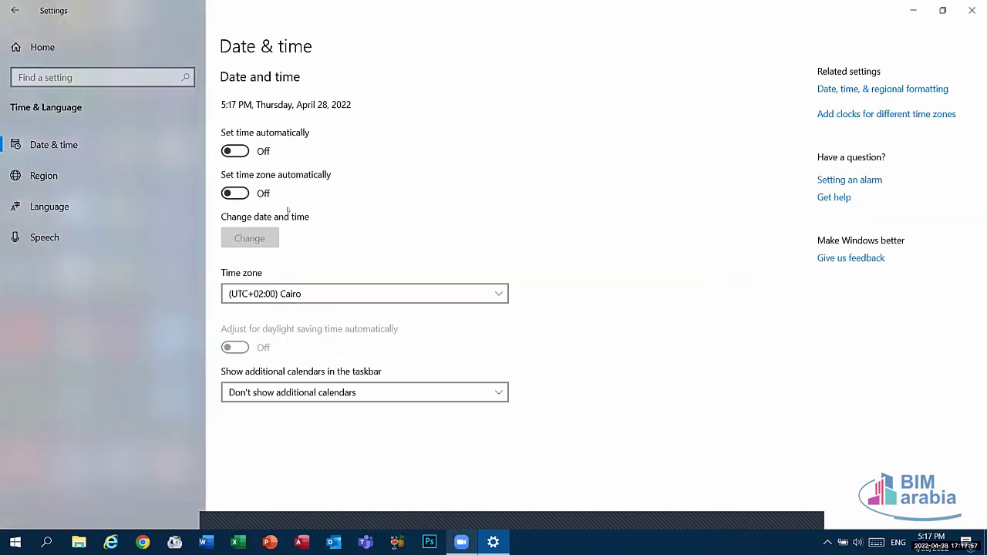
Step: View the Region and Language pages of Time & Language and return to the Settings home
left_click(43, 175)
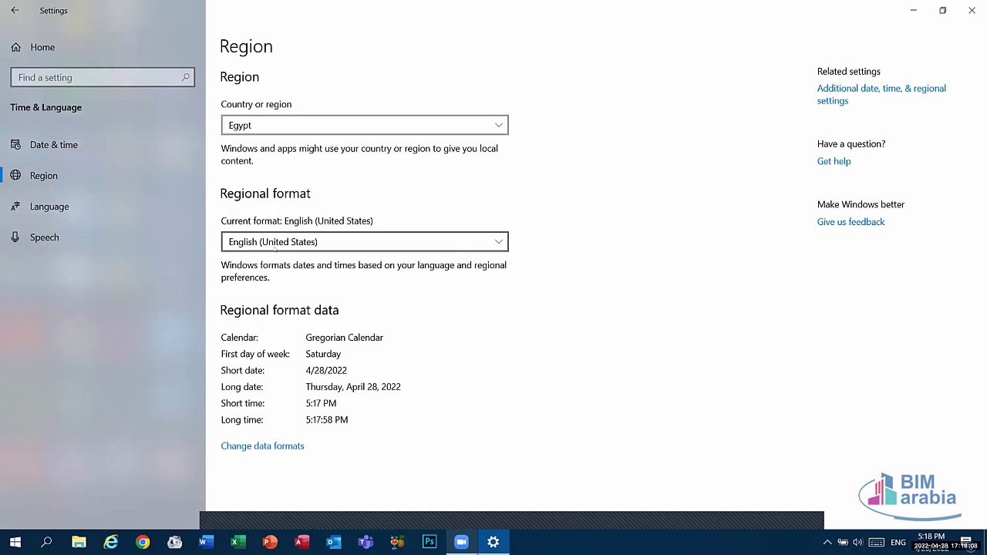
left_click(82, 208)
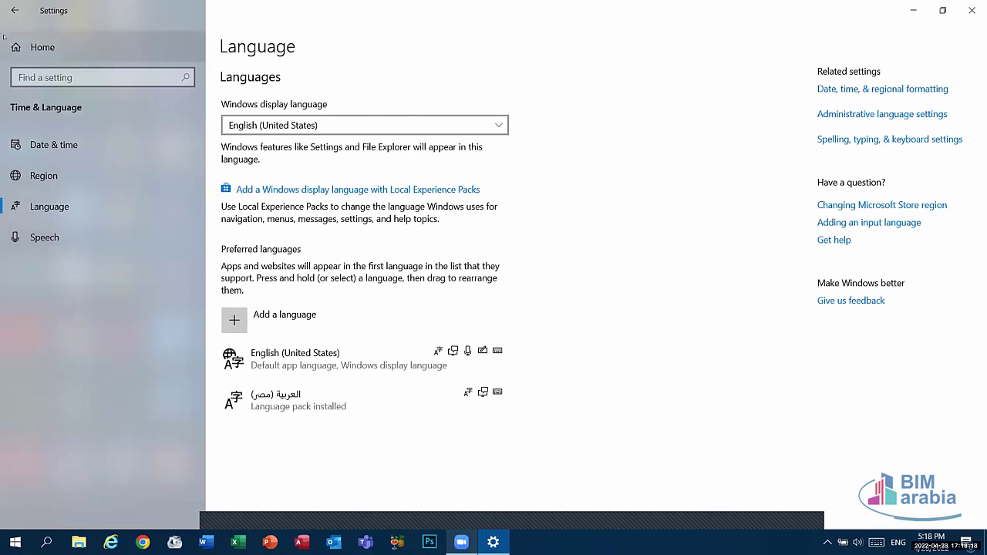
left_click(15, 10)
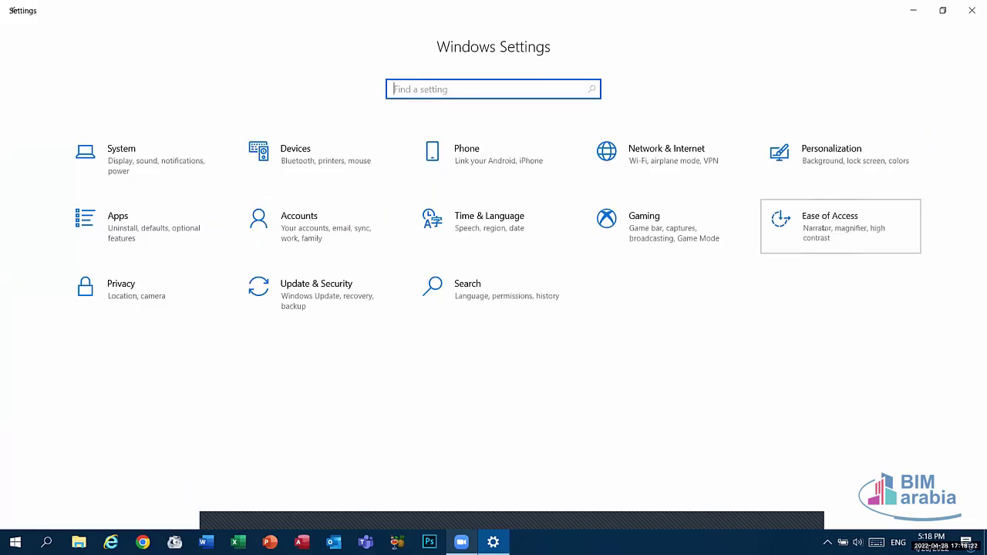
Step: In the Ease of Access cursor and pointer settings, try the largest and medium pointer sizes, and restore the smallest
left_click(820, 229)
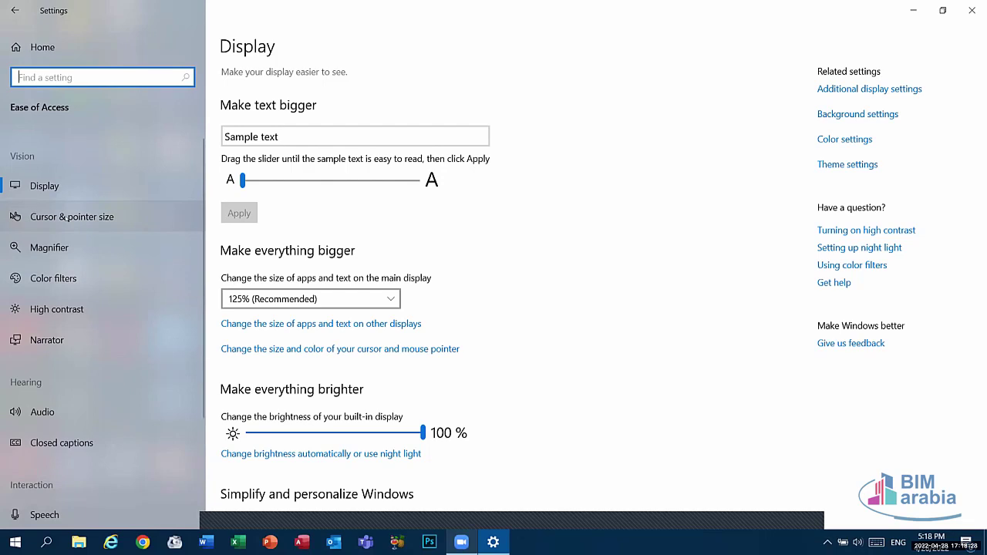
left_click(75, 218)
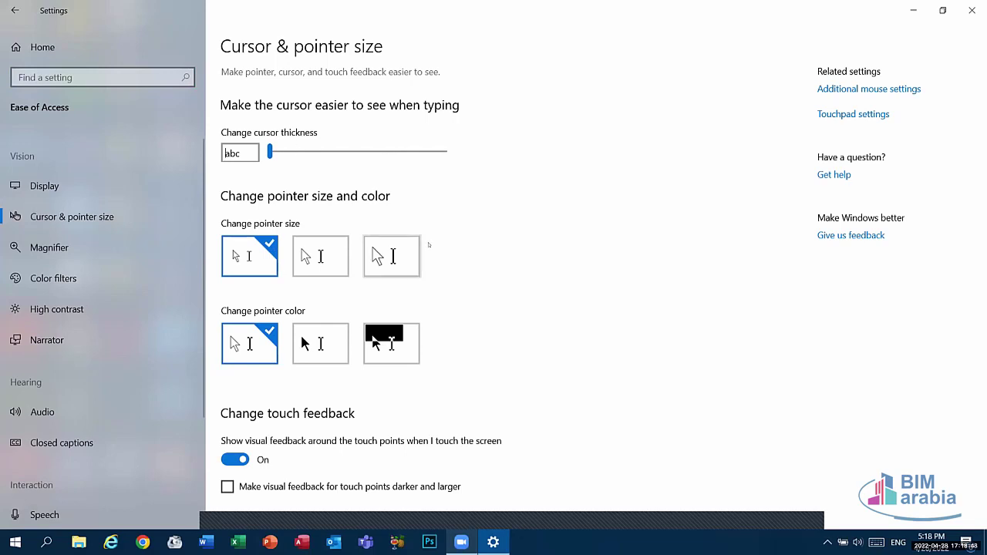
left_click(415, 248)
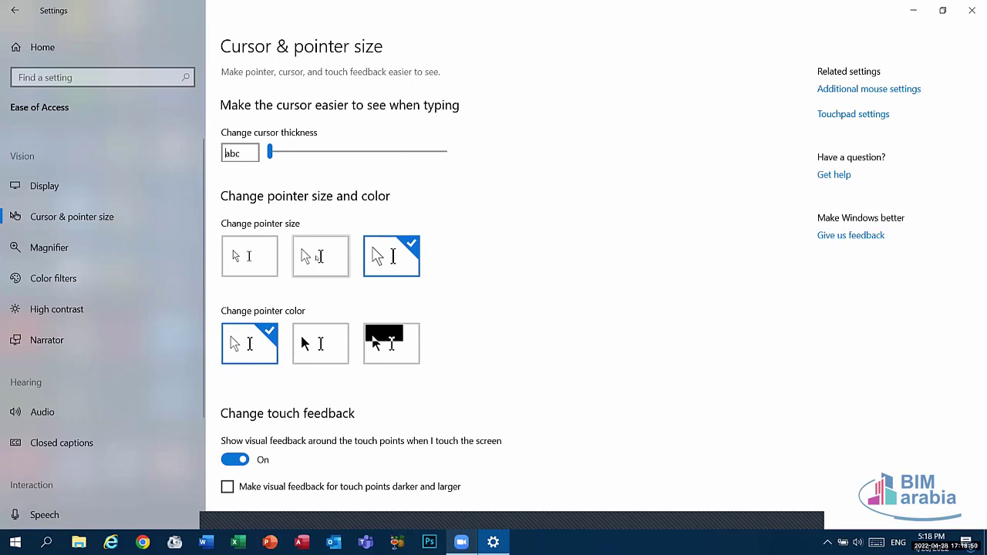
left_click(320, 257)
left_click(249, 256)
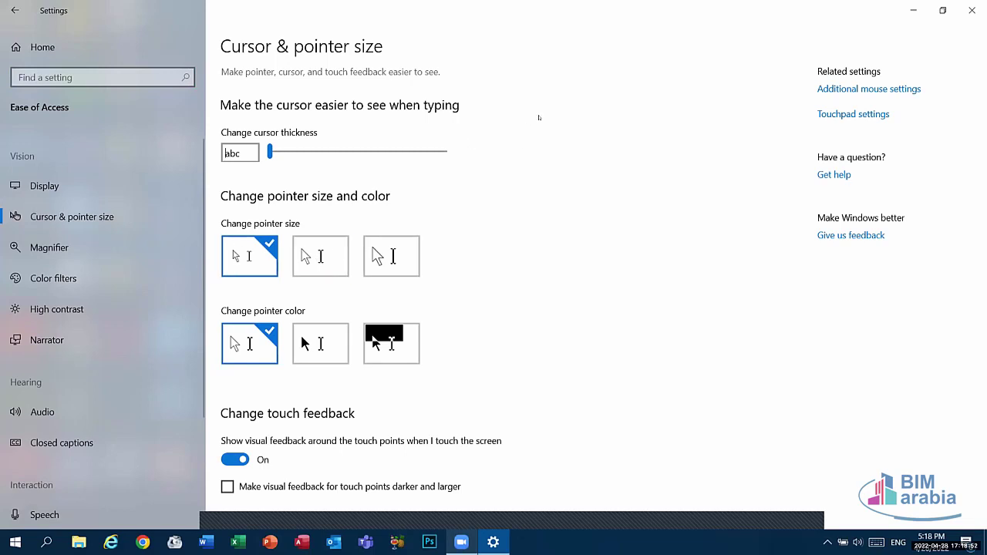
Step: Try the black and inverted pointer colors, restore the white pointer, and return to the Settings home
left_click(322, 341)
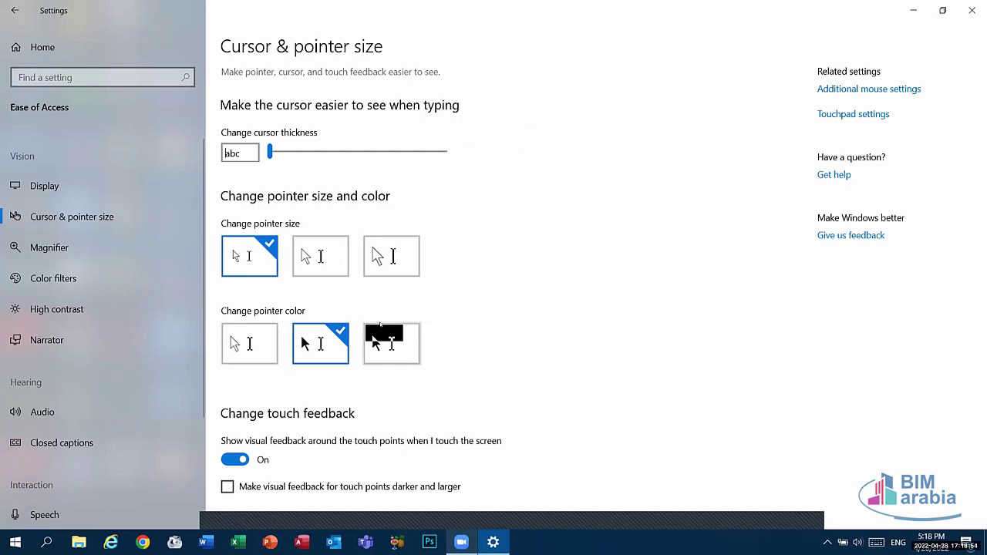
left_click(381, 327)
left_click(255, 353)
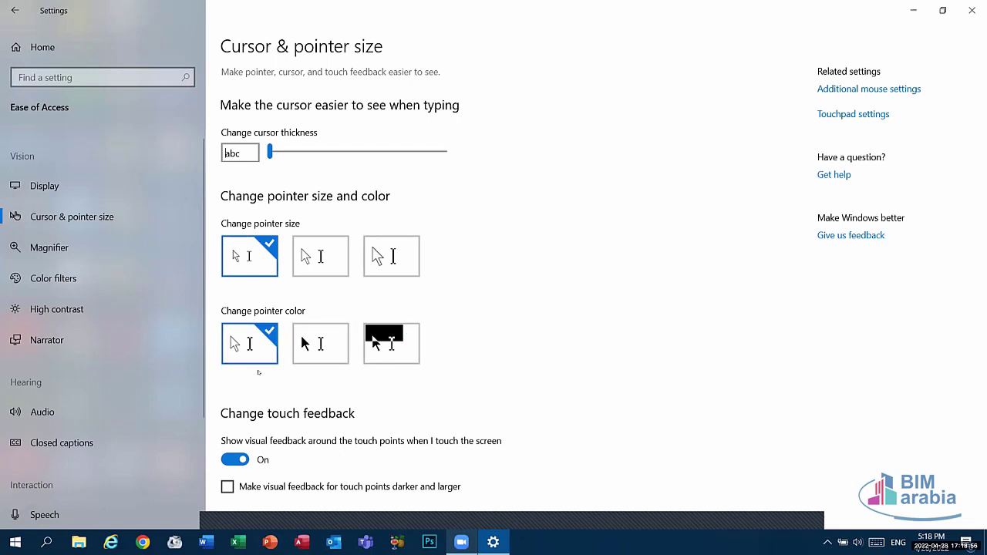
left_click(14, 10)
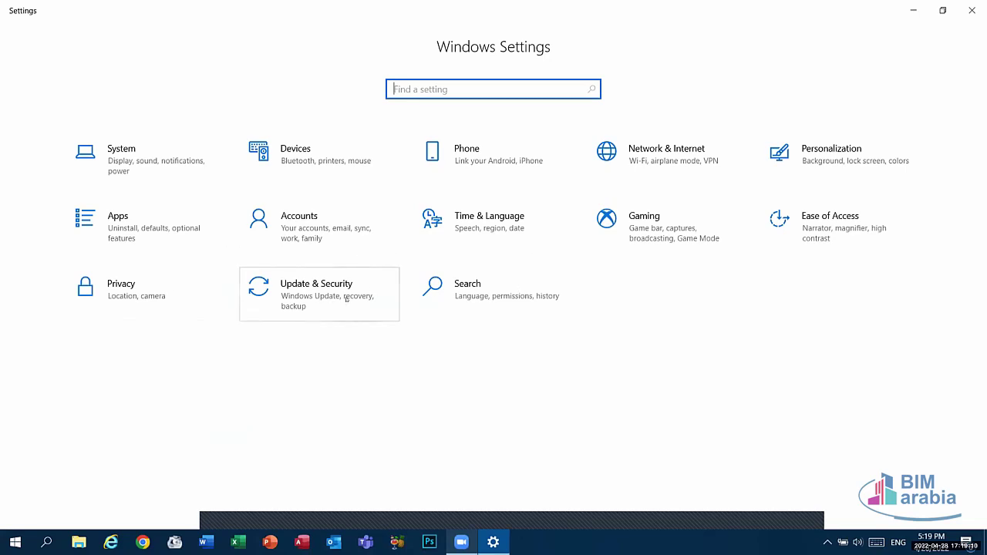
Step: View the Windows Update page under Update & Security and close Settings
left_click(318, 294)
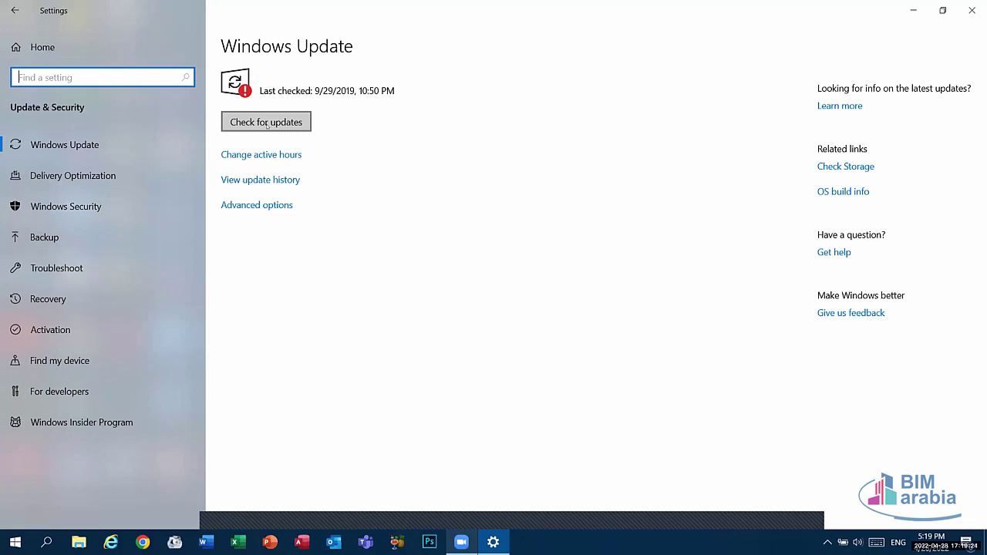
left_click(14, 10)
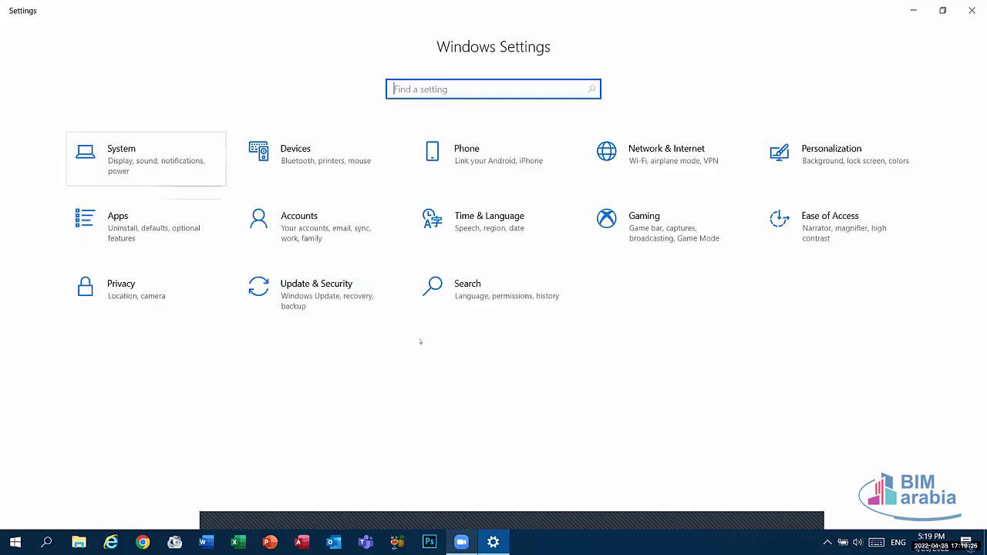
left_click(972, 10)
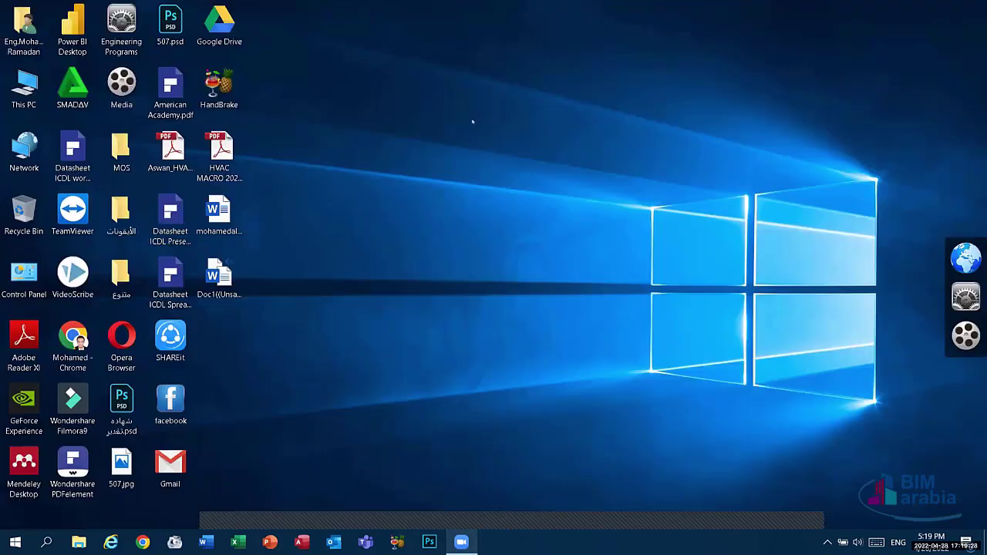
Step: Refresh the desktop
right_click(472, 121)
left_click(537, 161)
right_click(481, 141)
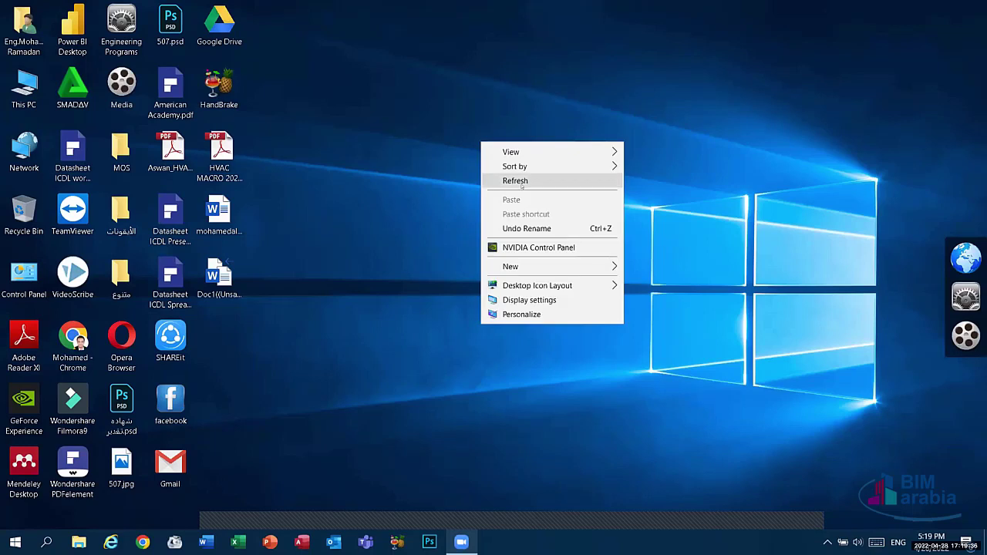
left_click(510, 180)
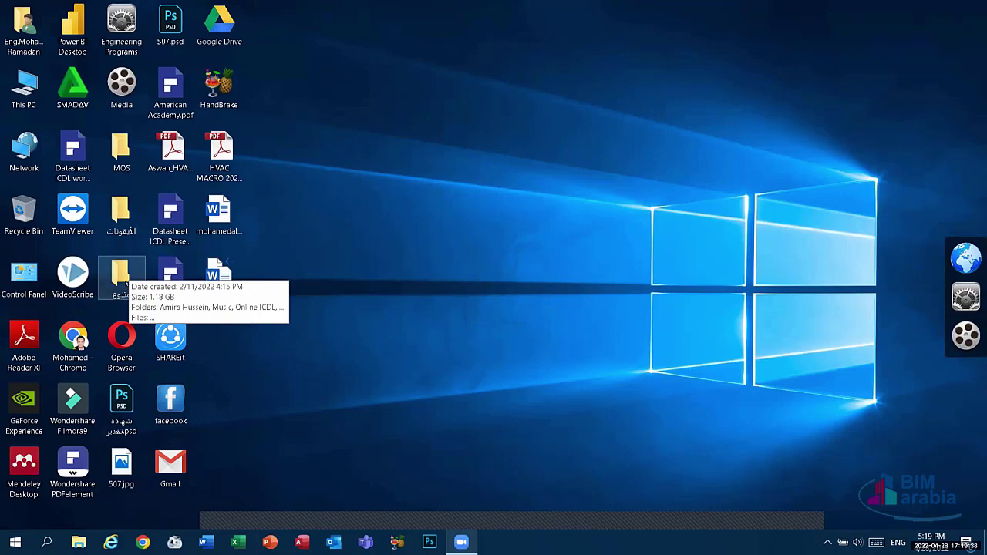
Step: Look over the commands available for the متنوع desktop folder, including Cut and Copy
left_click(133, 299)
right_click(135, 299)
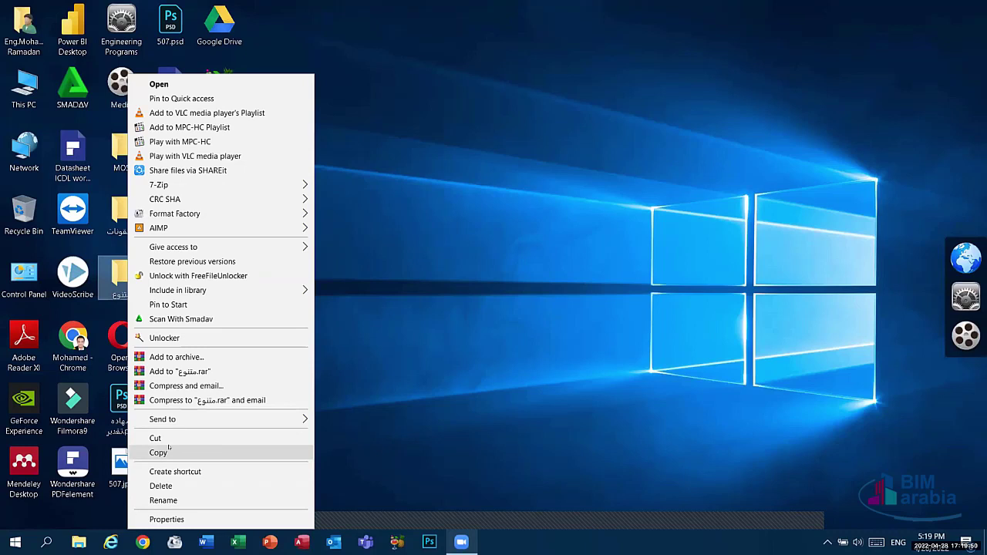
left_click(111, 275)
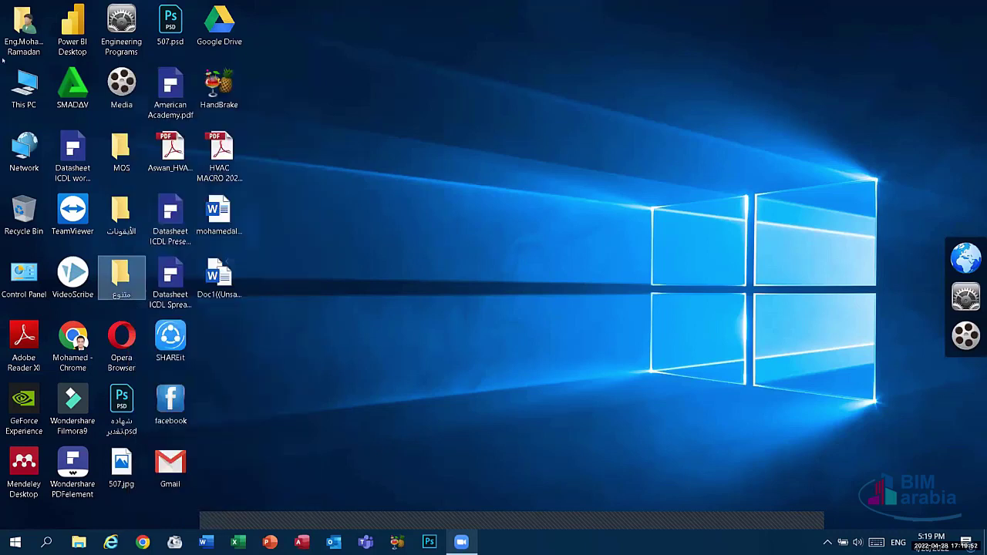
right_click(137, 278)
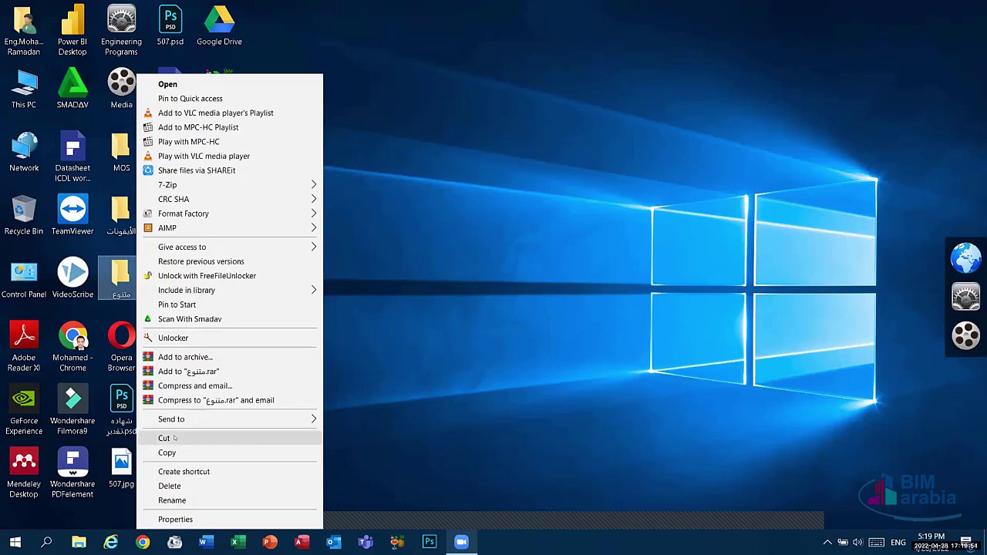
Step: Open the D: drive from This PC
double_click(24, 87)
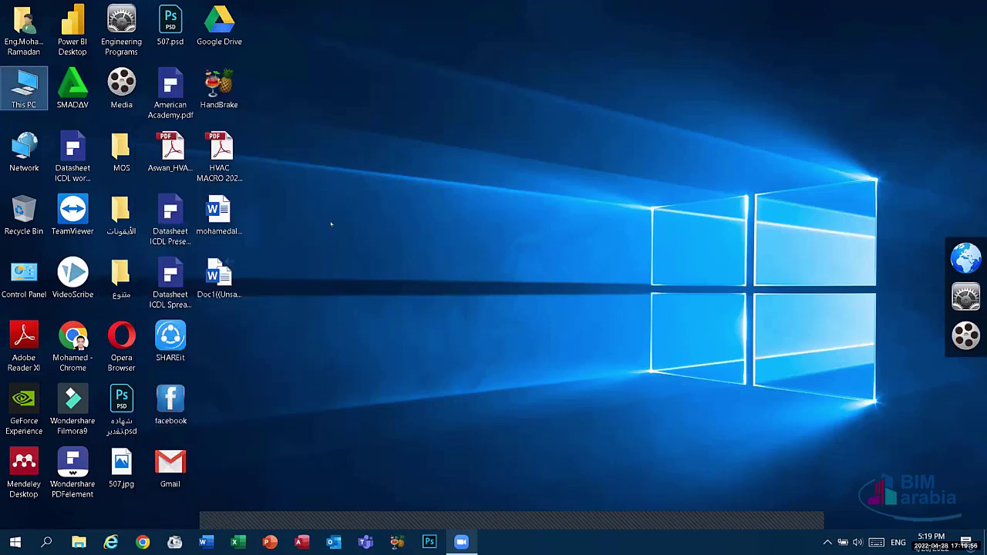
left_click(431, 251)
double_click(431, 251)
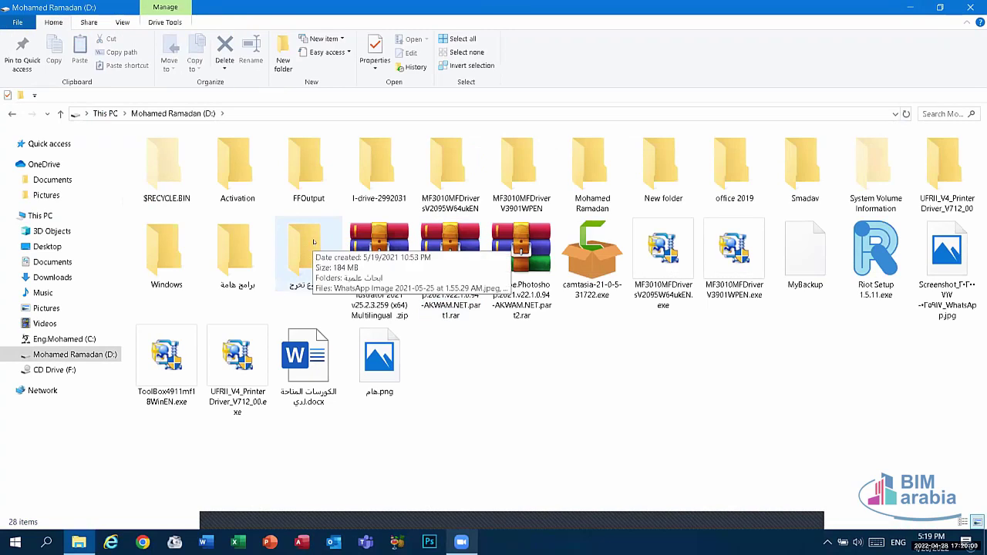
Step: Examine the Send to destinations for the مشروع تخرج and Activation folders on drive D: without choosing one
right_click(312, 245)
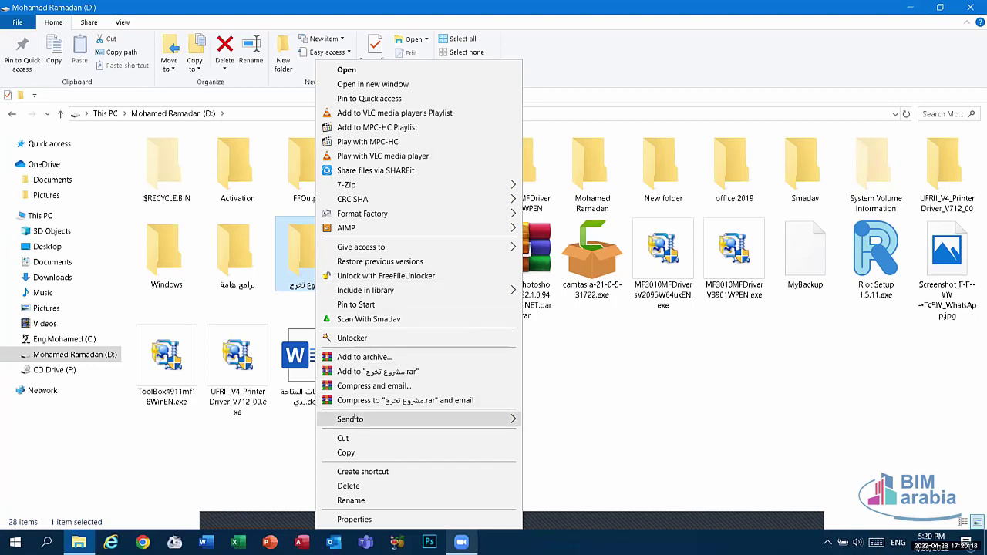
mouse_move(353, 417)
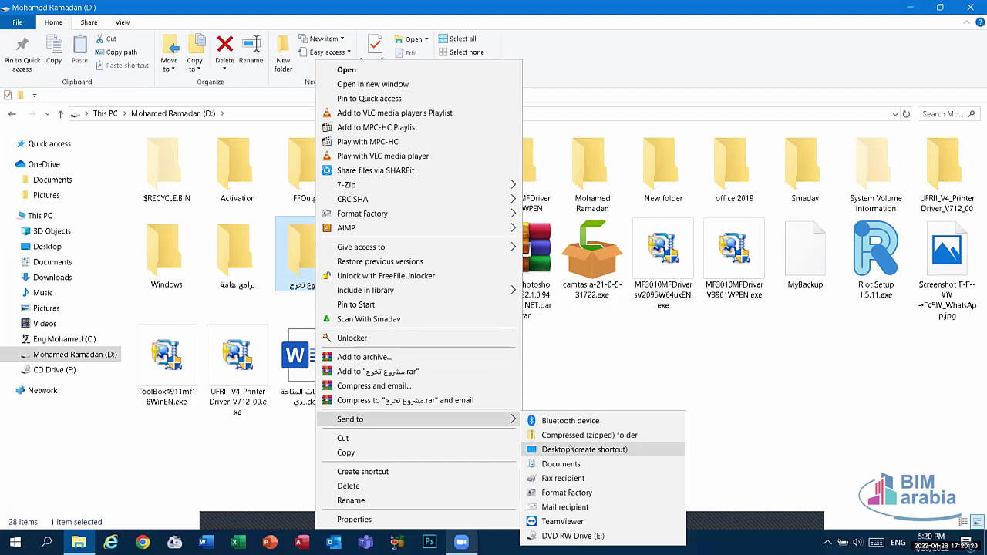
right_click(231, 170)
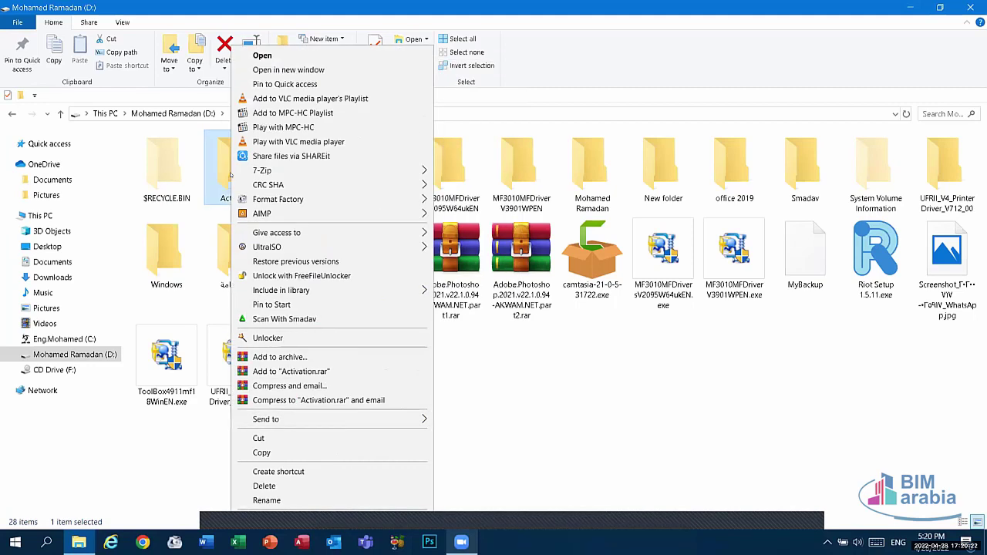
mouse_move(390, 422)
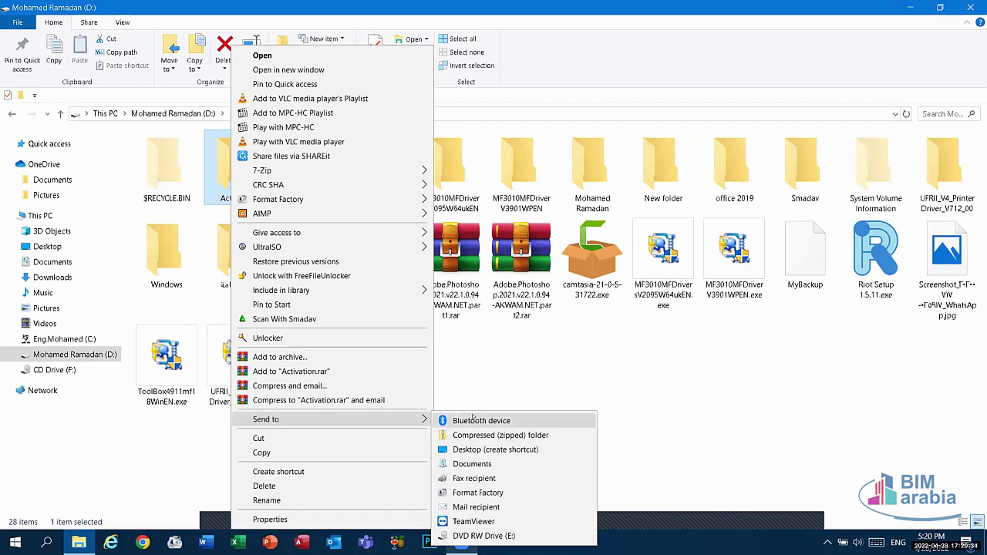
left_click(515, 391)
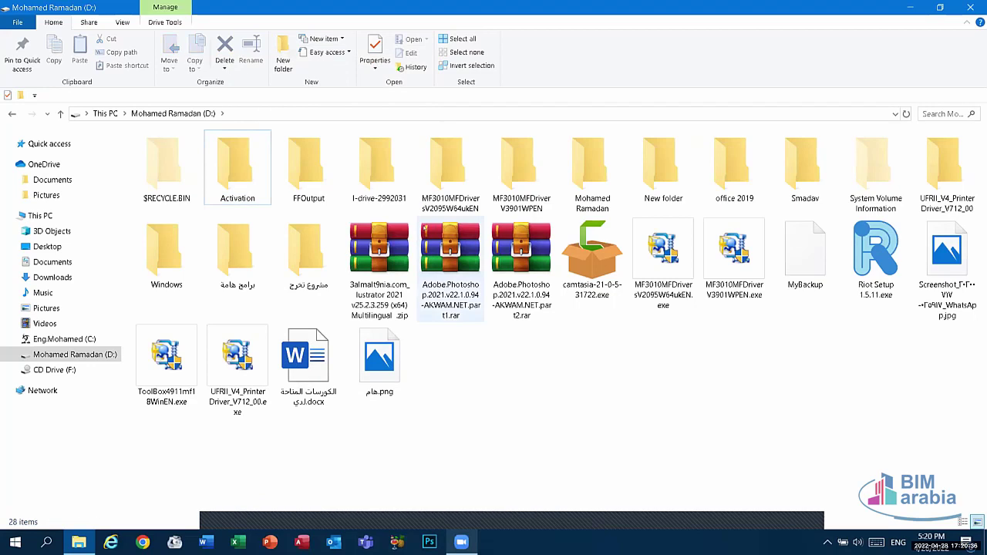
Step: Inspect the contents of Adobe.Photoshop.2021.v22.1.0.94-AKWAM.NET.part1.rar in WinRAR, and close the archive and the D: drive window
right_click(450, 254)
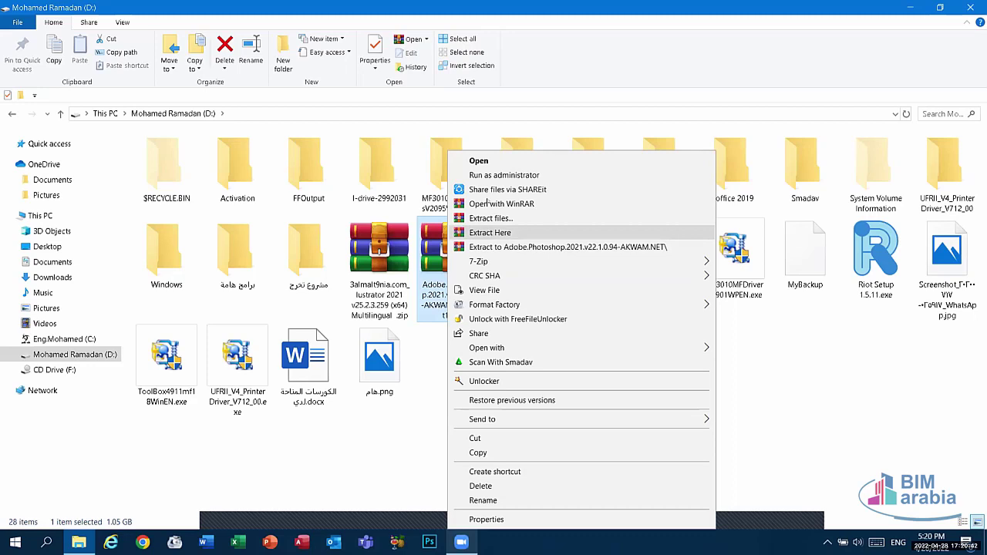
left_click(479, 160)
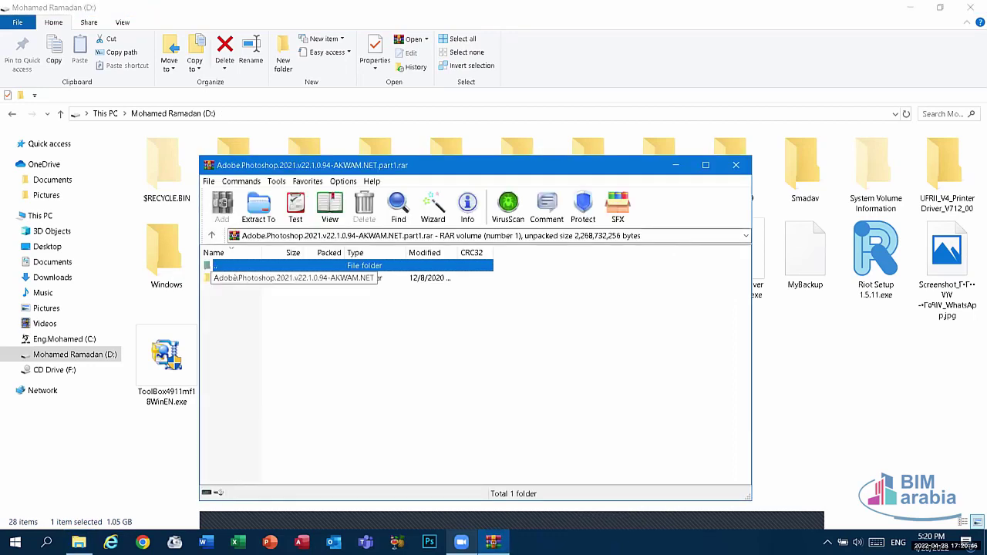
left_click(231, 277)
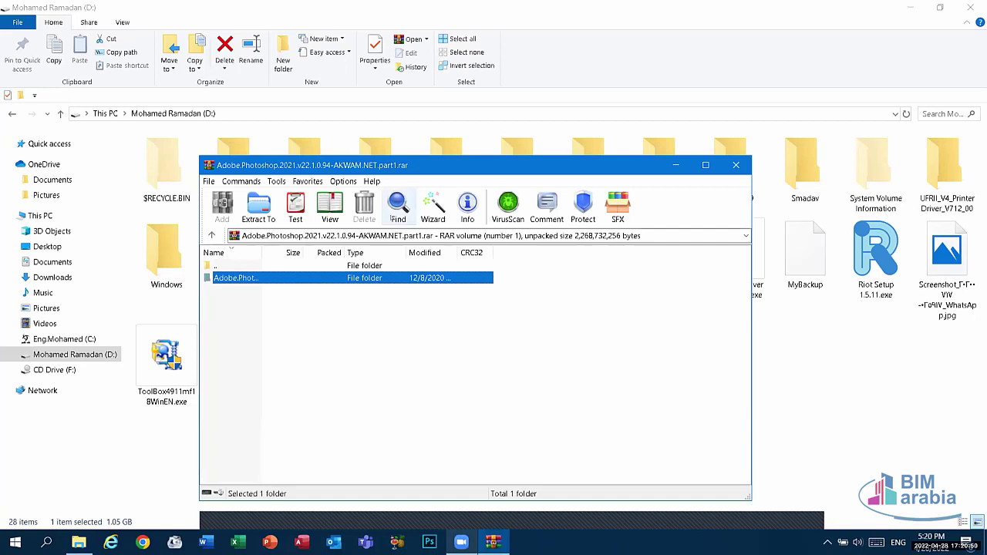
left_click(736, 164)
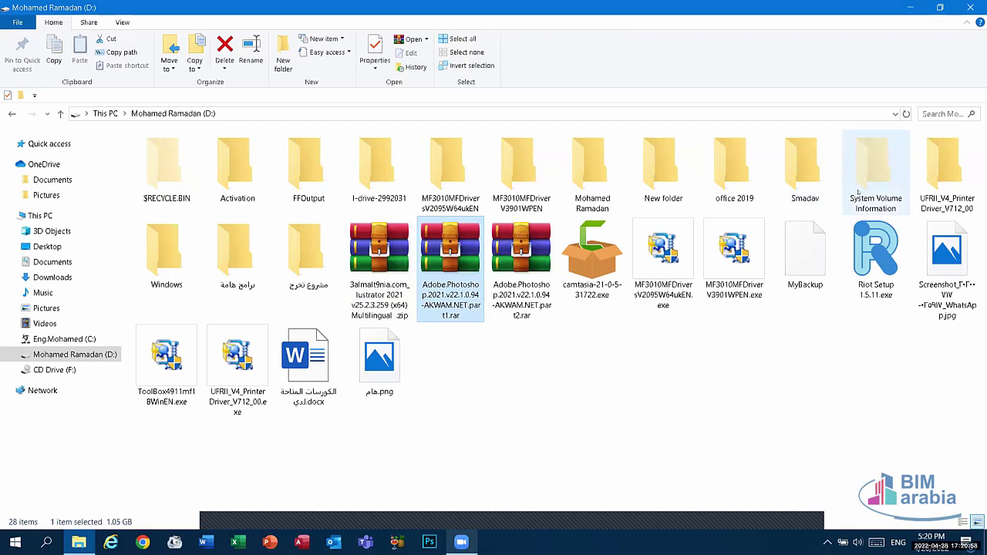
left_click(970, 7)
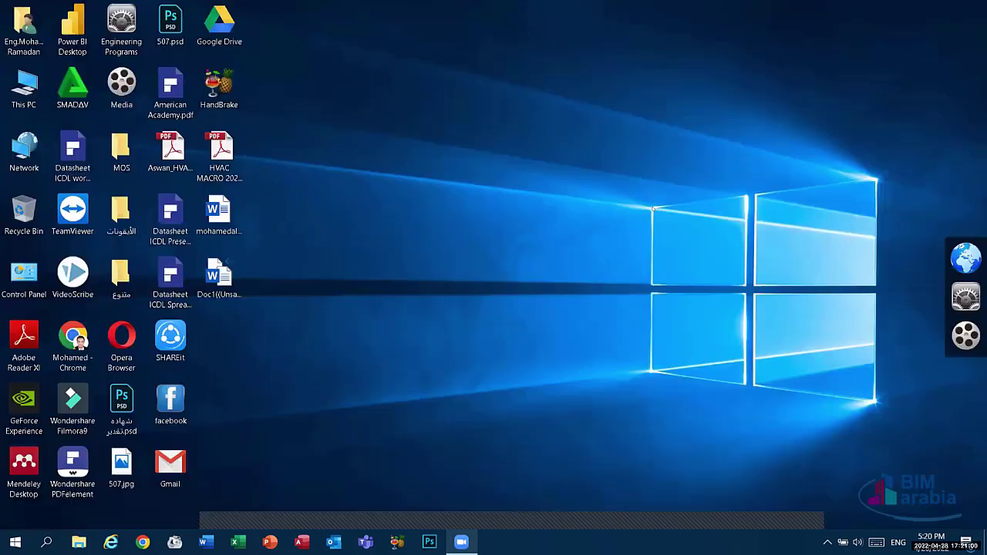
Step: Refresh the desktop twice
right_click(580, 158)
left_click(639, 198)
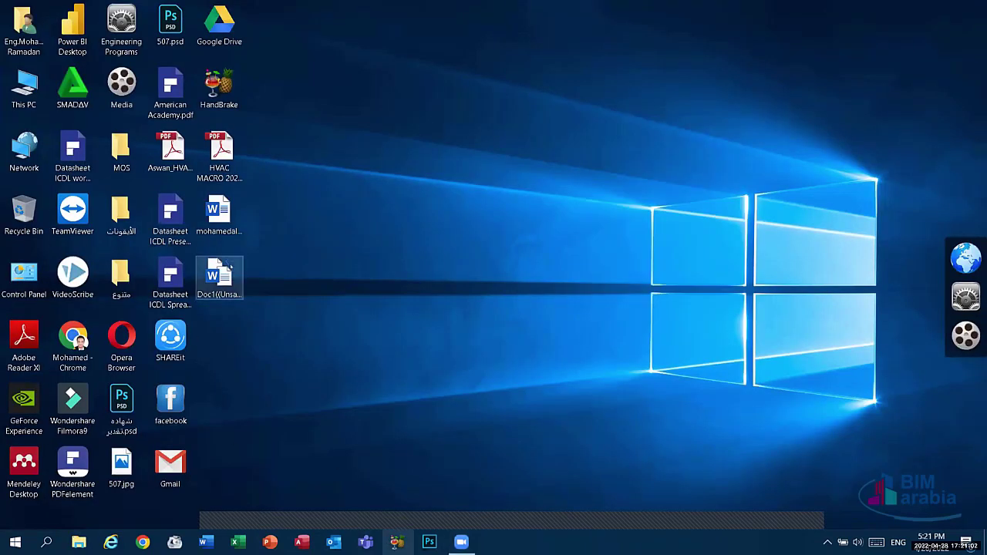
right_click(366, 217)
left_click(450, 258)
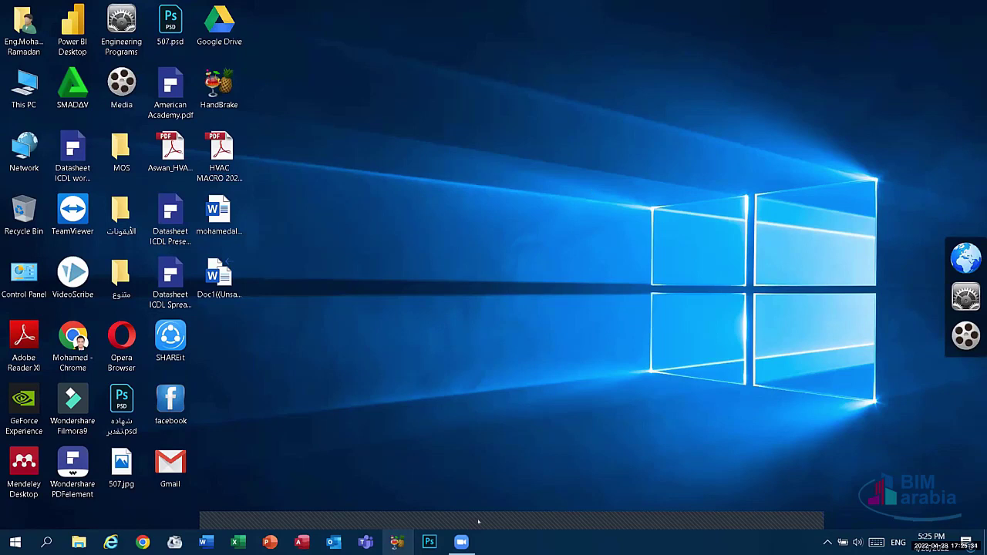
left_click_drag(530, 499, 547, 483)
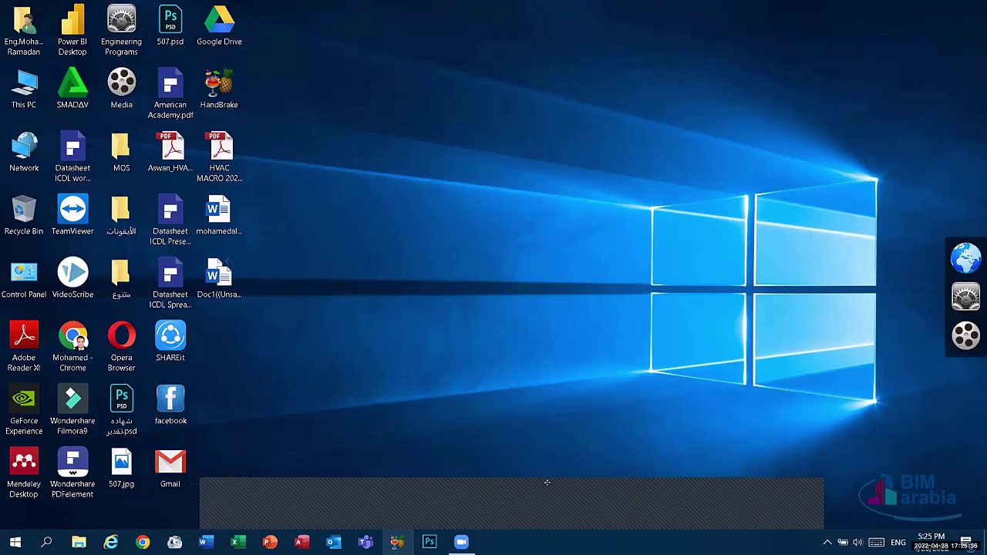